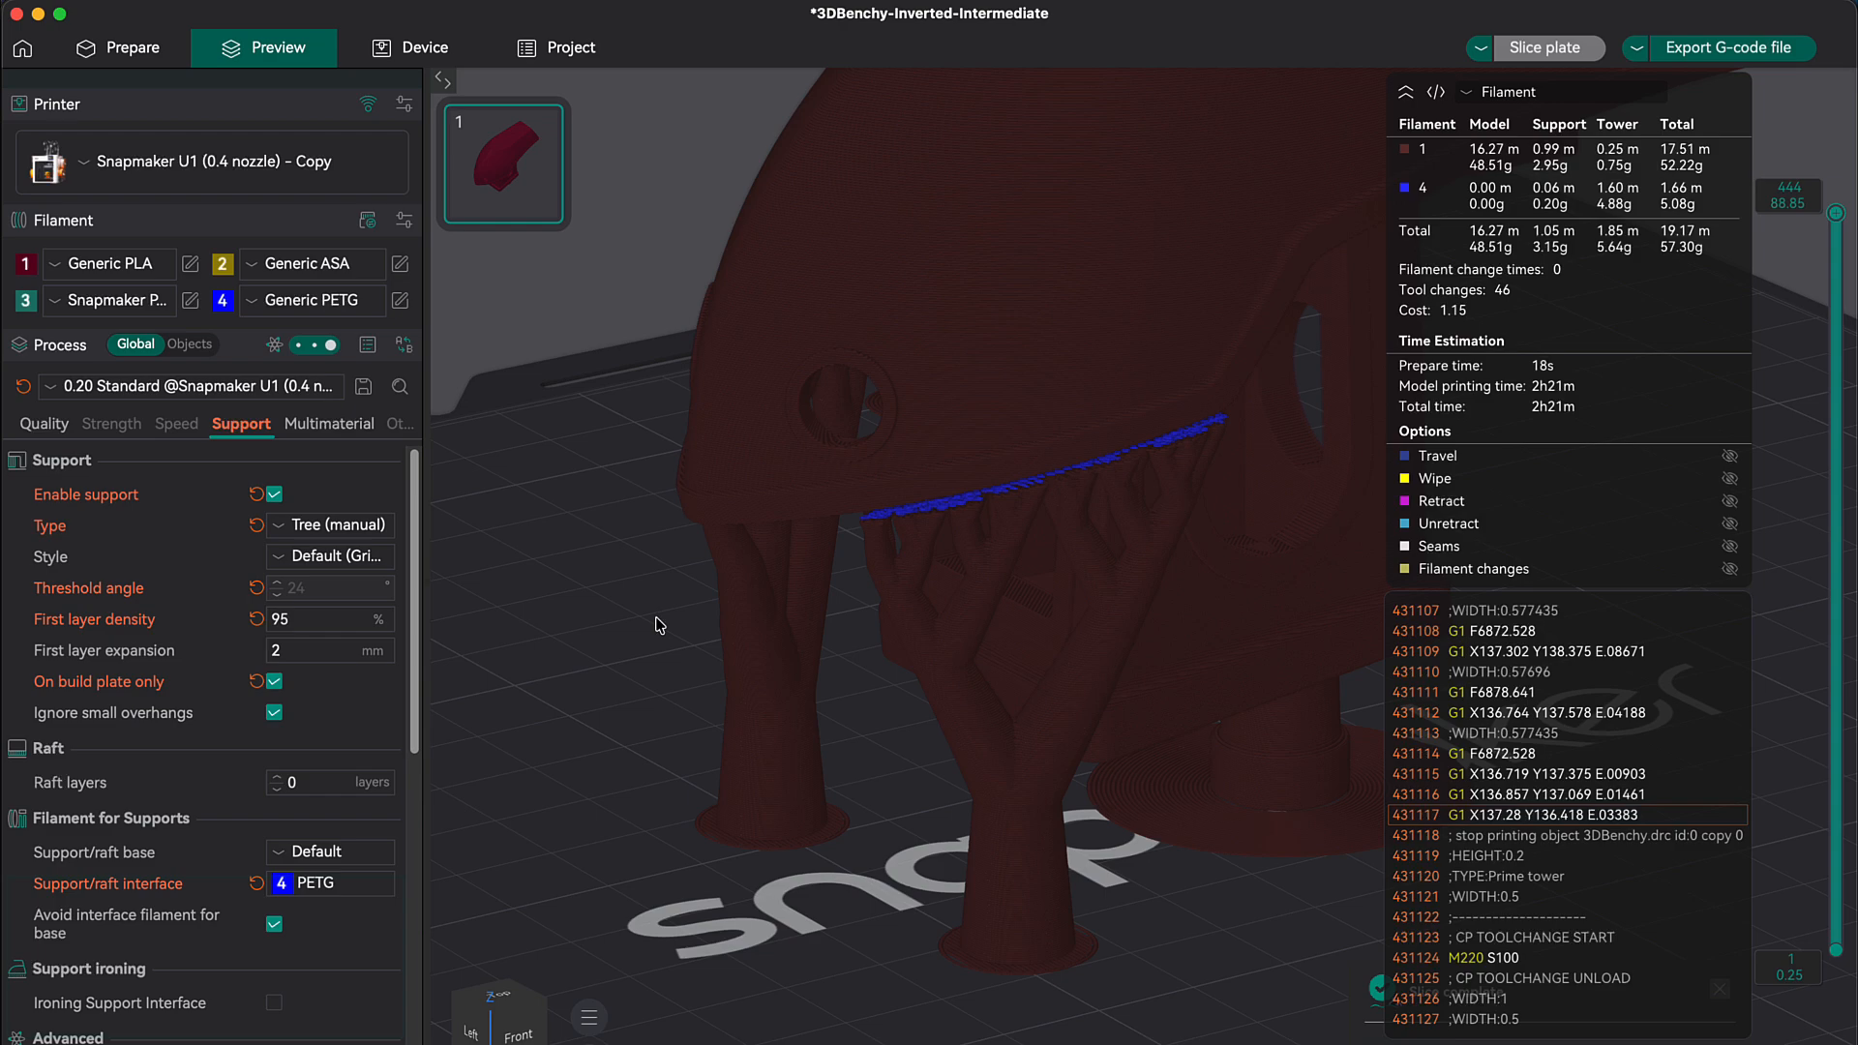
Step: Enable ironing for the support interface in the support settings
scroll(767, 514, "up", 5)
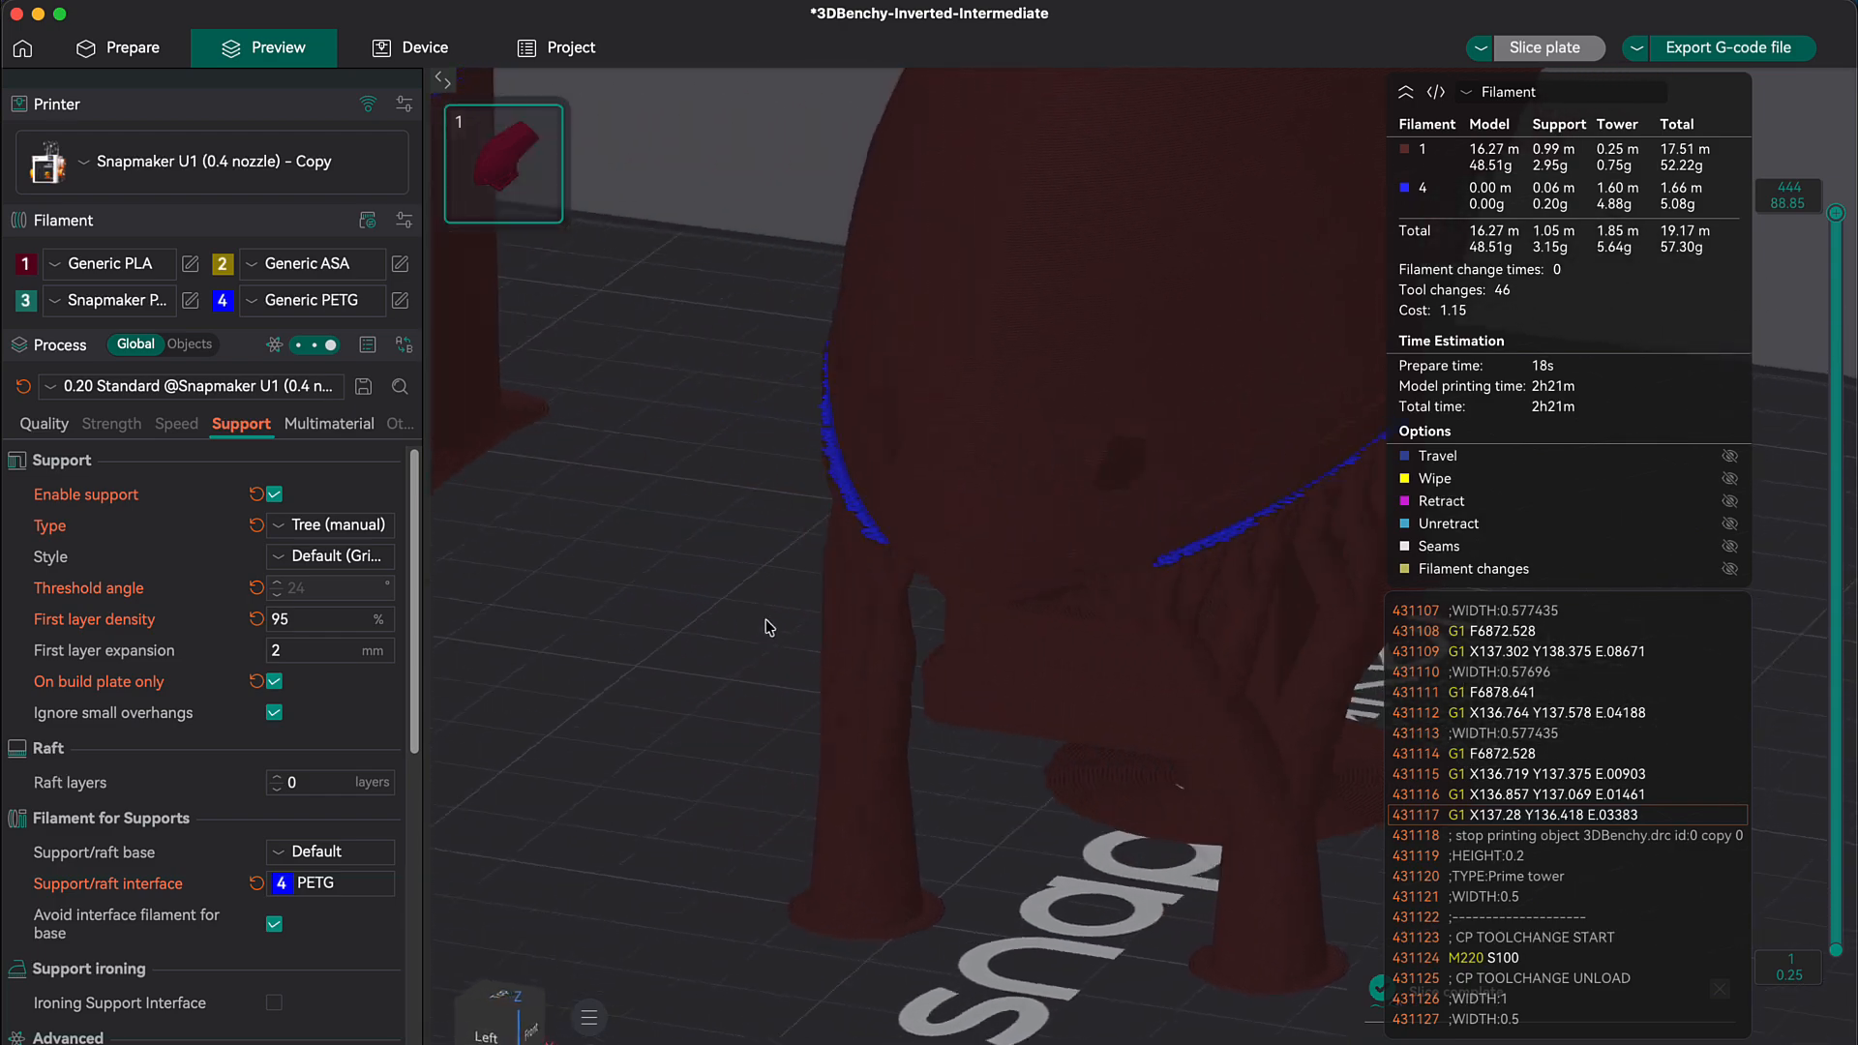
scroll(882, 630, "down", 5)
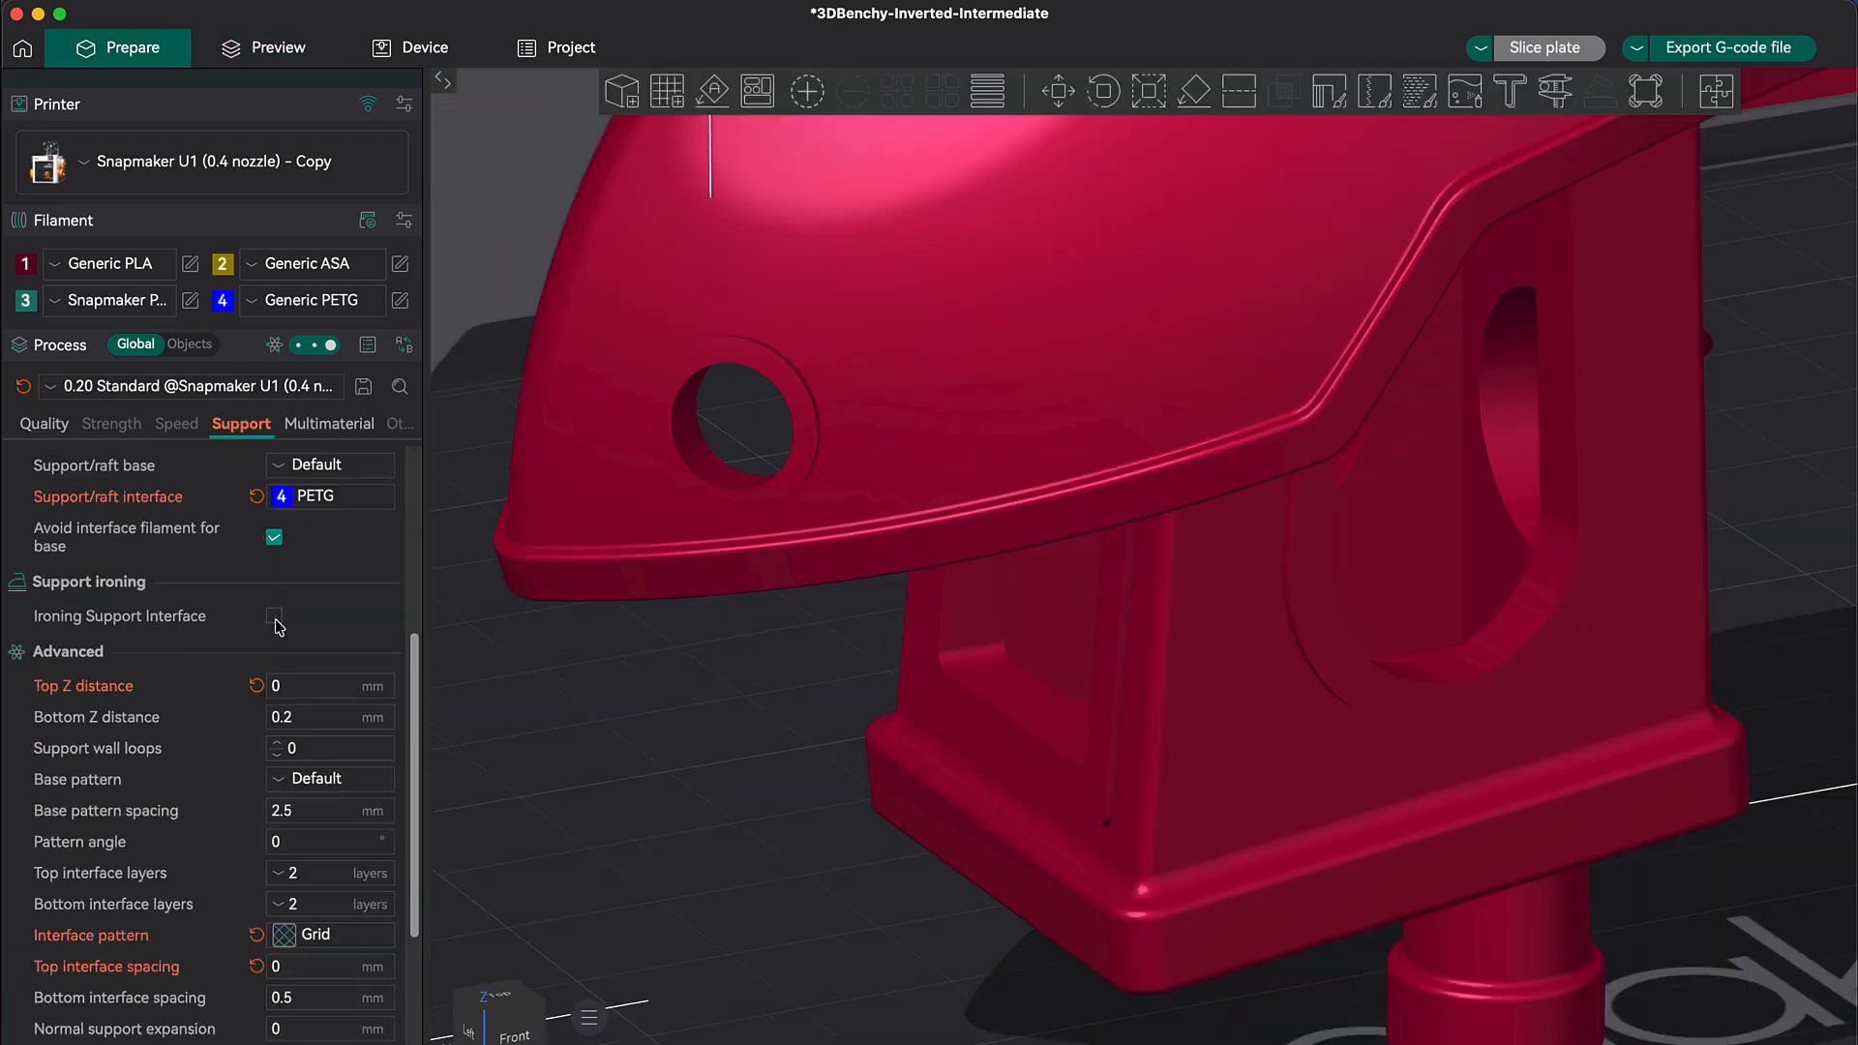
left_click(276, 620)
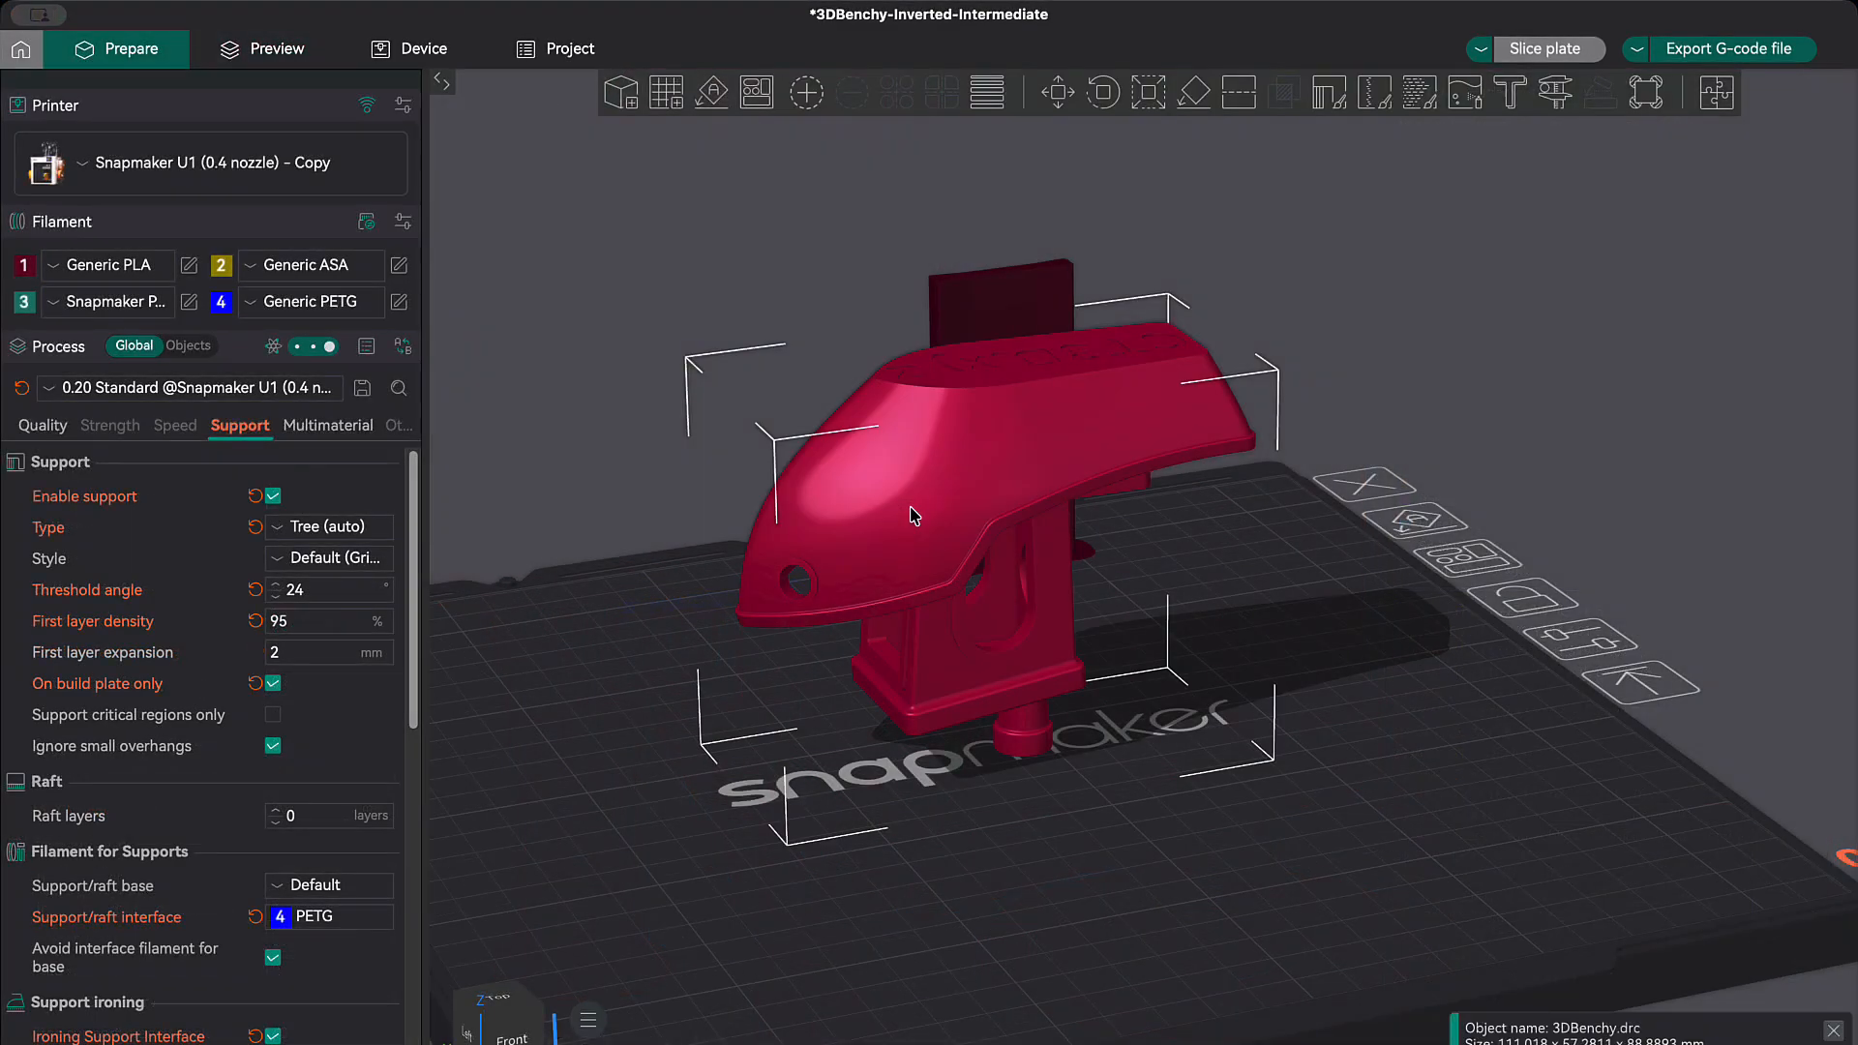
Step: Rotate the inverted Benchy about the Y axis into a more upright orientation and examine its sliced preview
left_click(1103, 92)
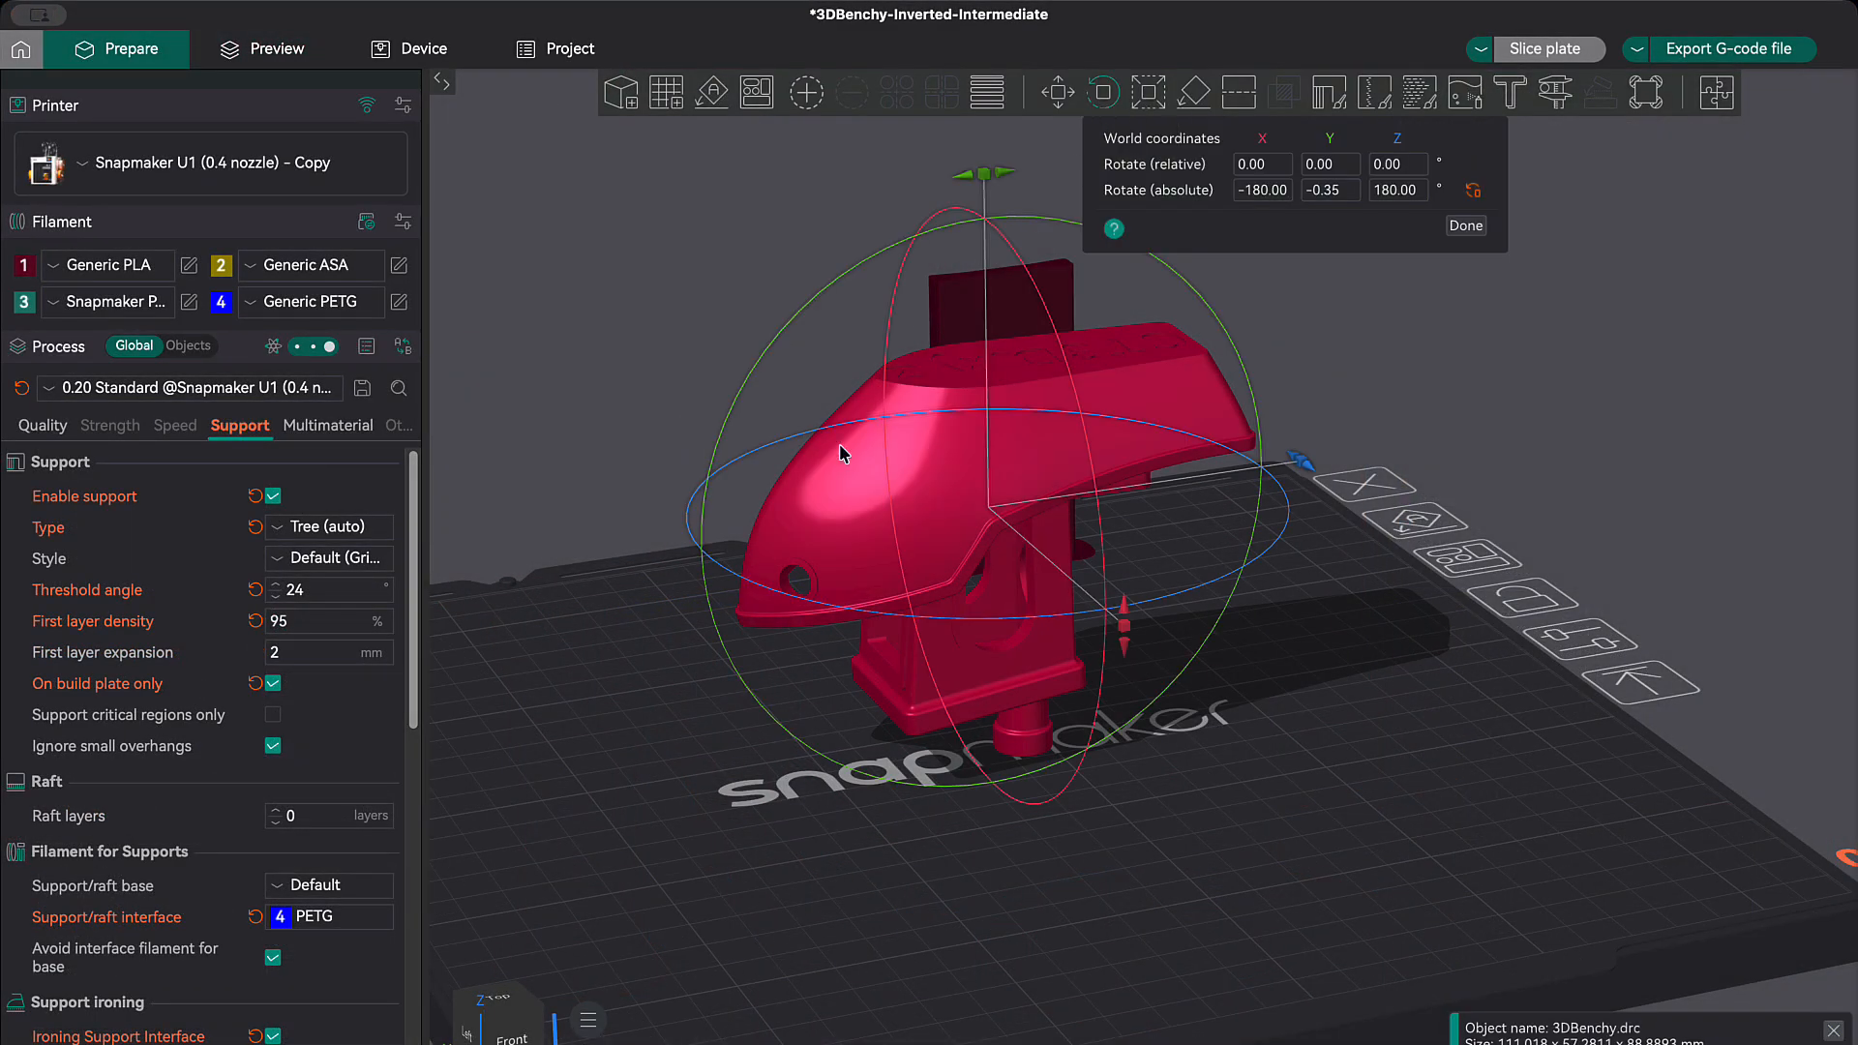
right_click_drag(1387, 709, 1406, 704)
left_click_drag(1357, 726, 1398, 732)
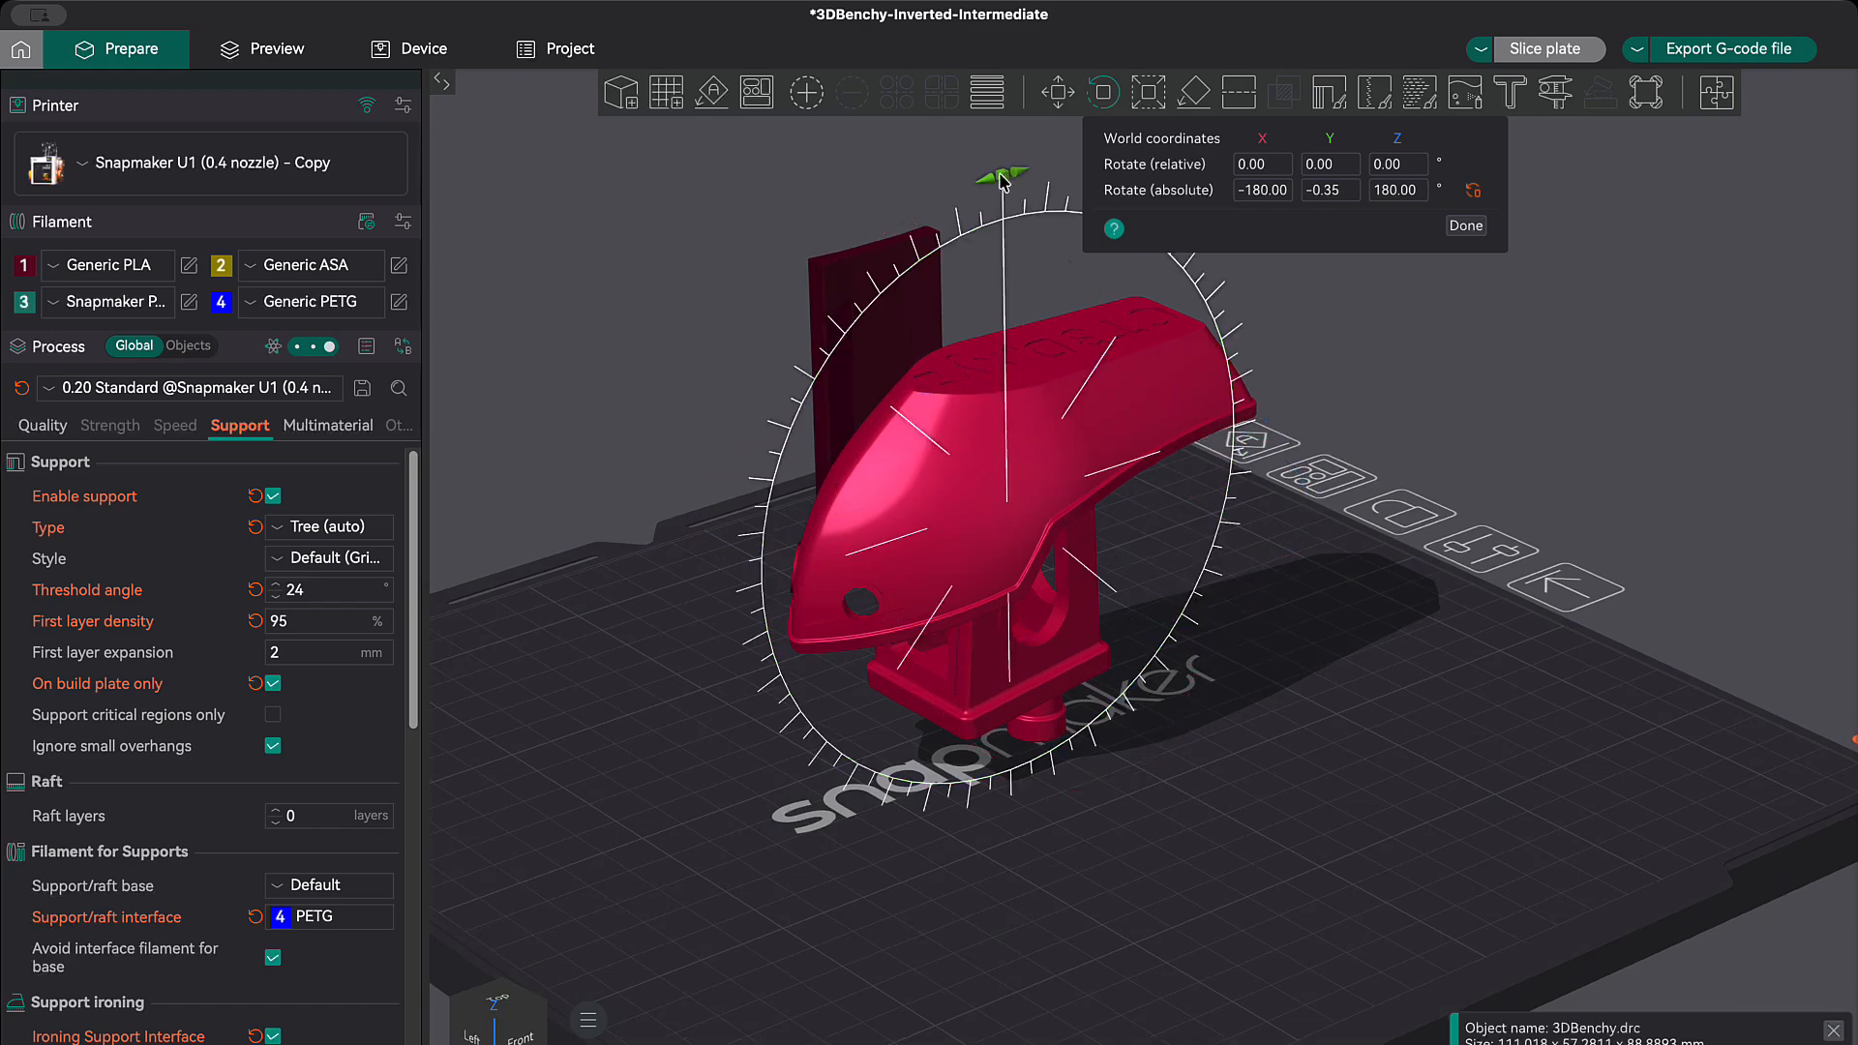
left_click_drag(1007, 179, 789, 312)
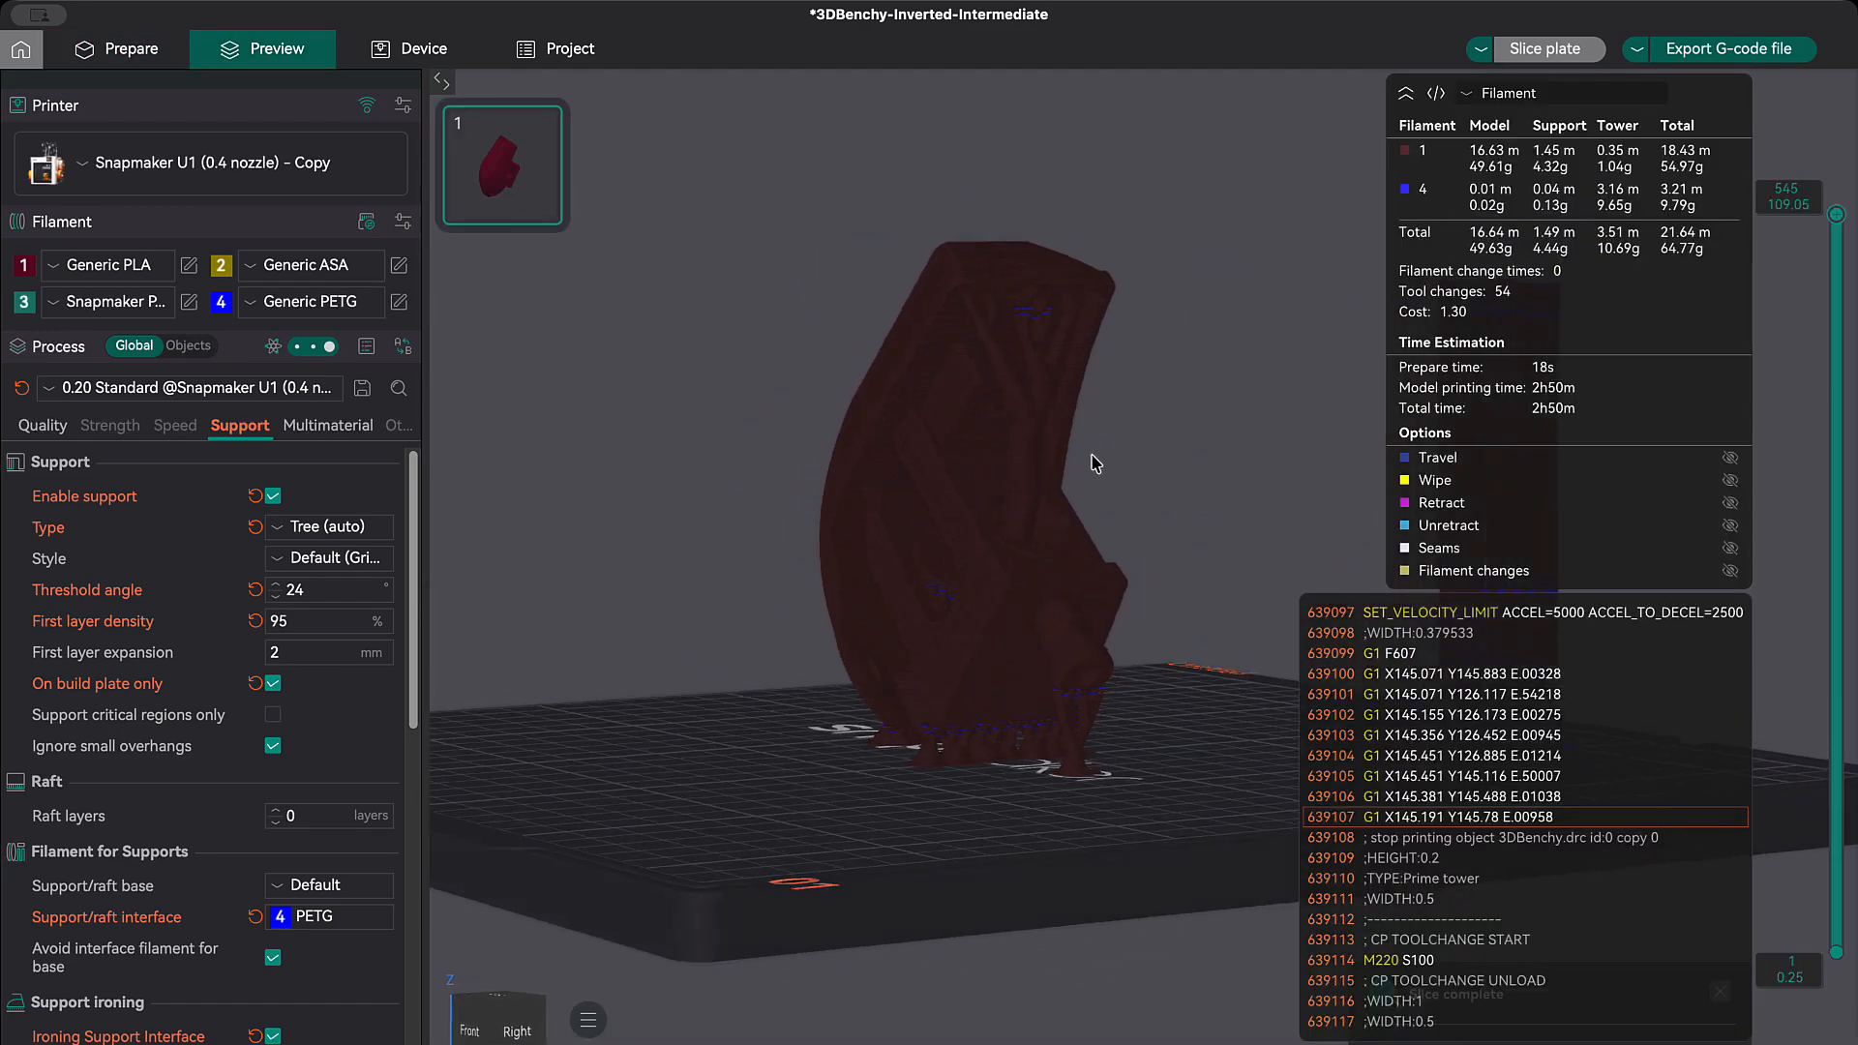
left_click_drag(1115, 463, 1179, 470)
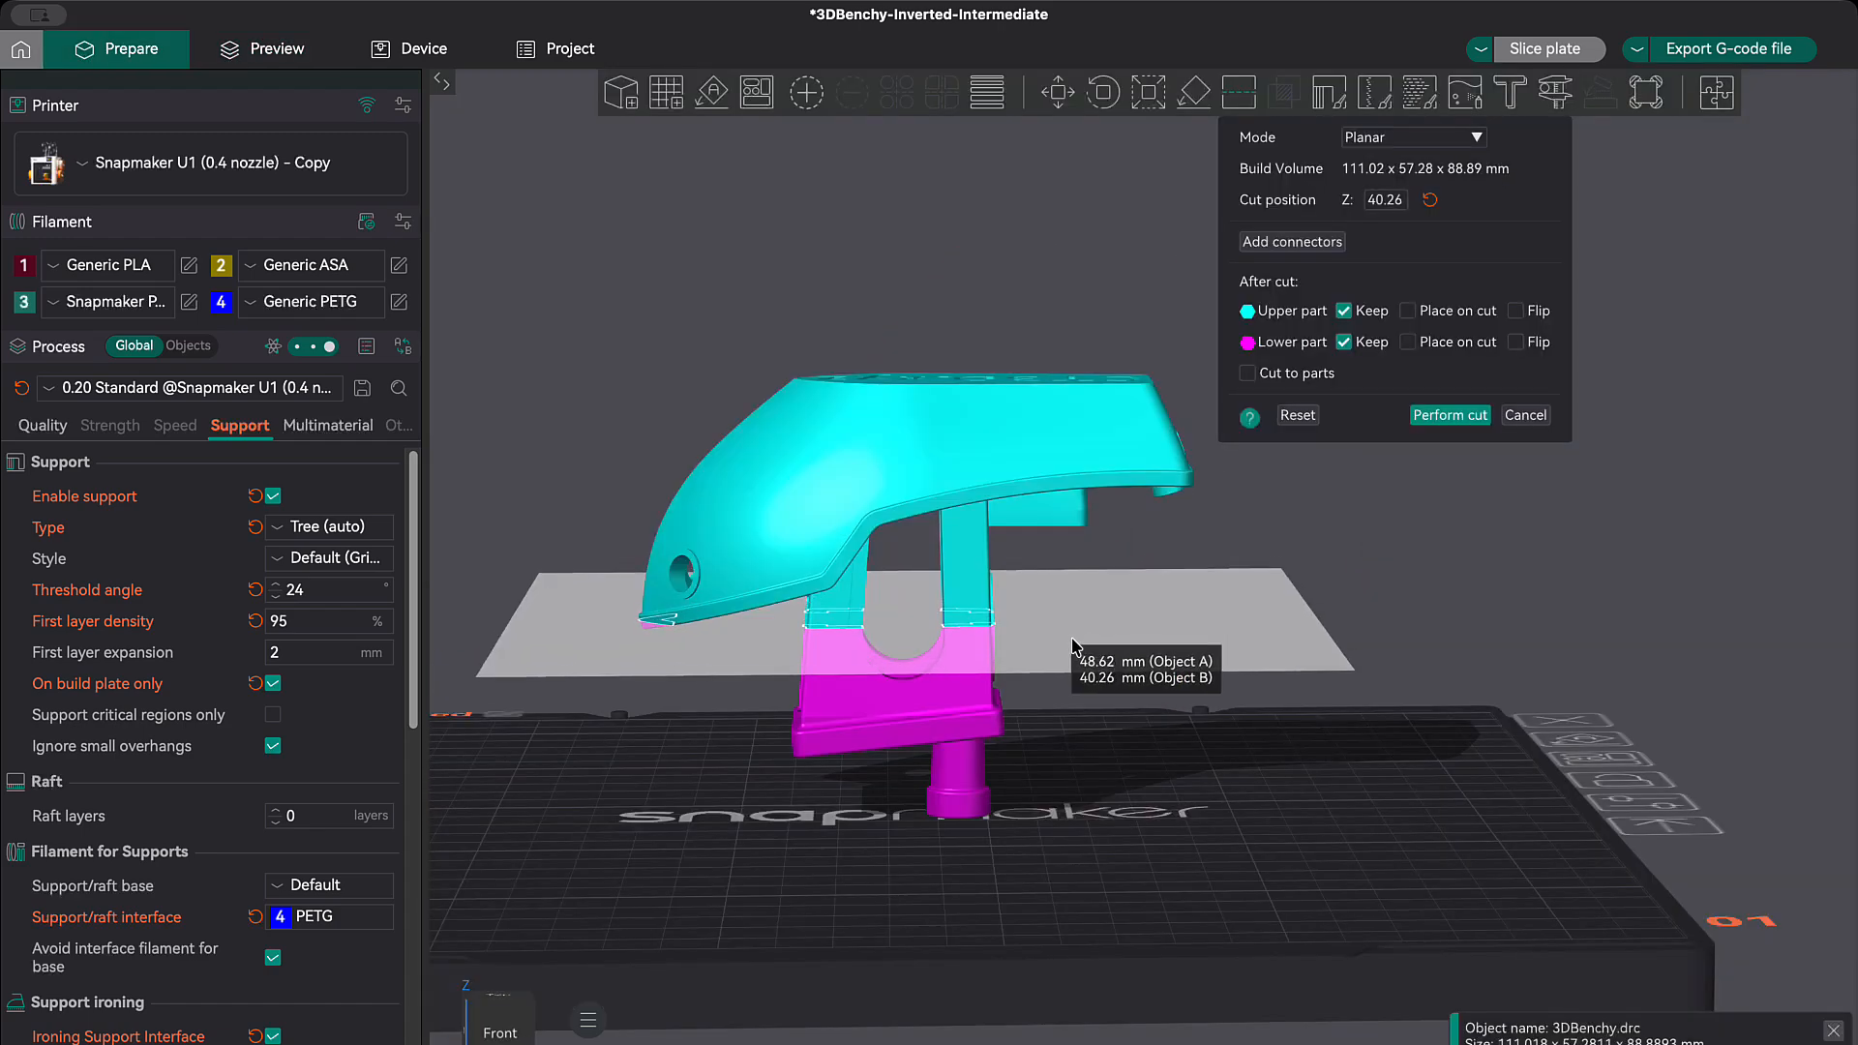
Step: Cut the Benchy with a horizontal planar cut at Z 38.17, keeping both parts, and examine the sliced supports
left_click_drag(1071, 651, 1071, 653)
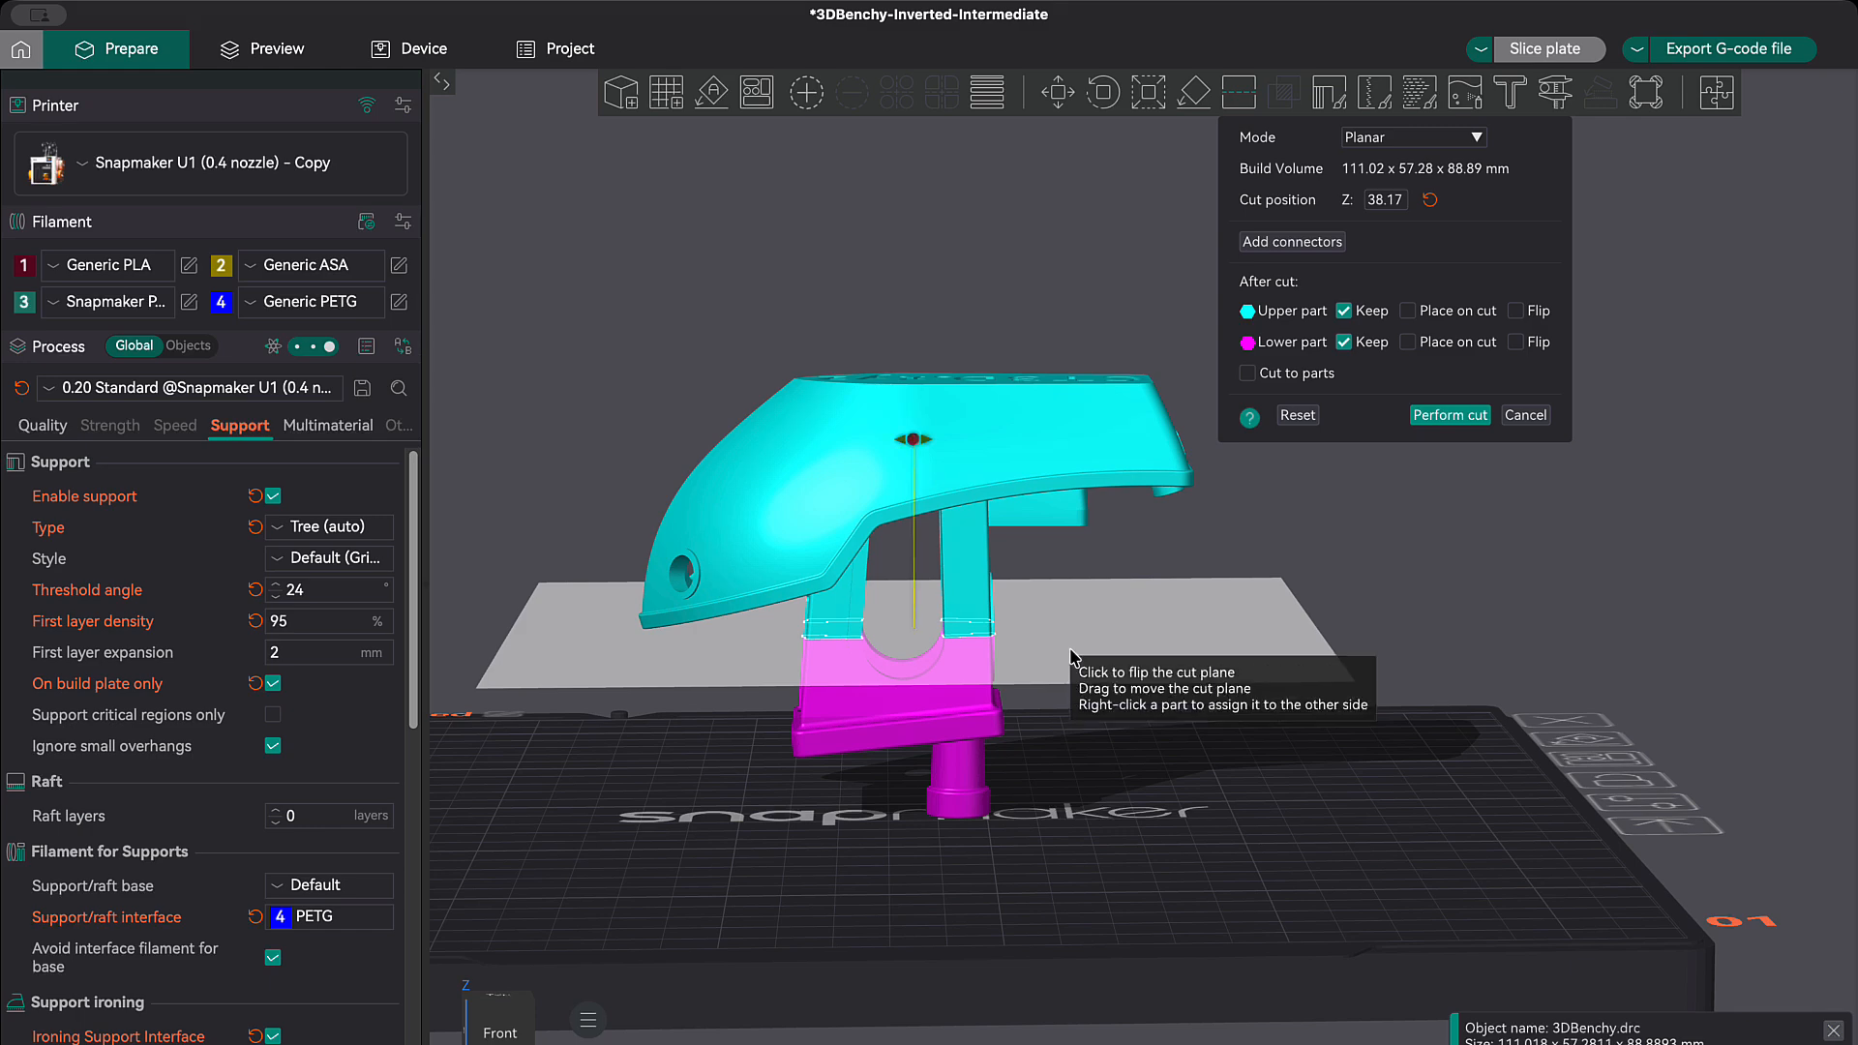
left_click(1443, 424)
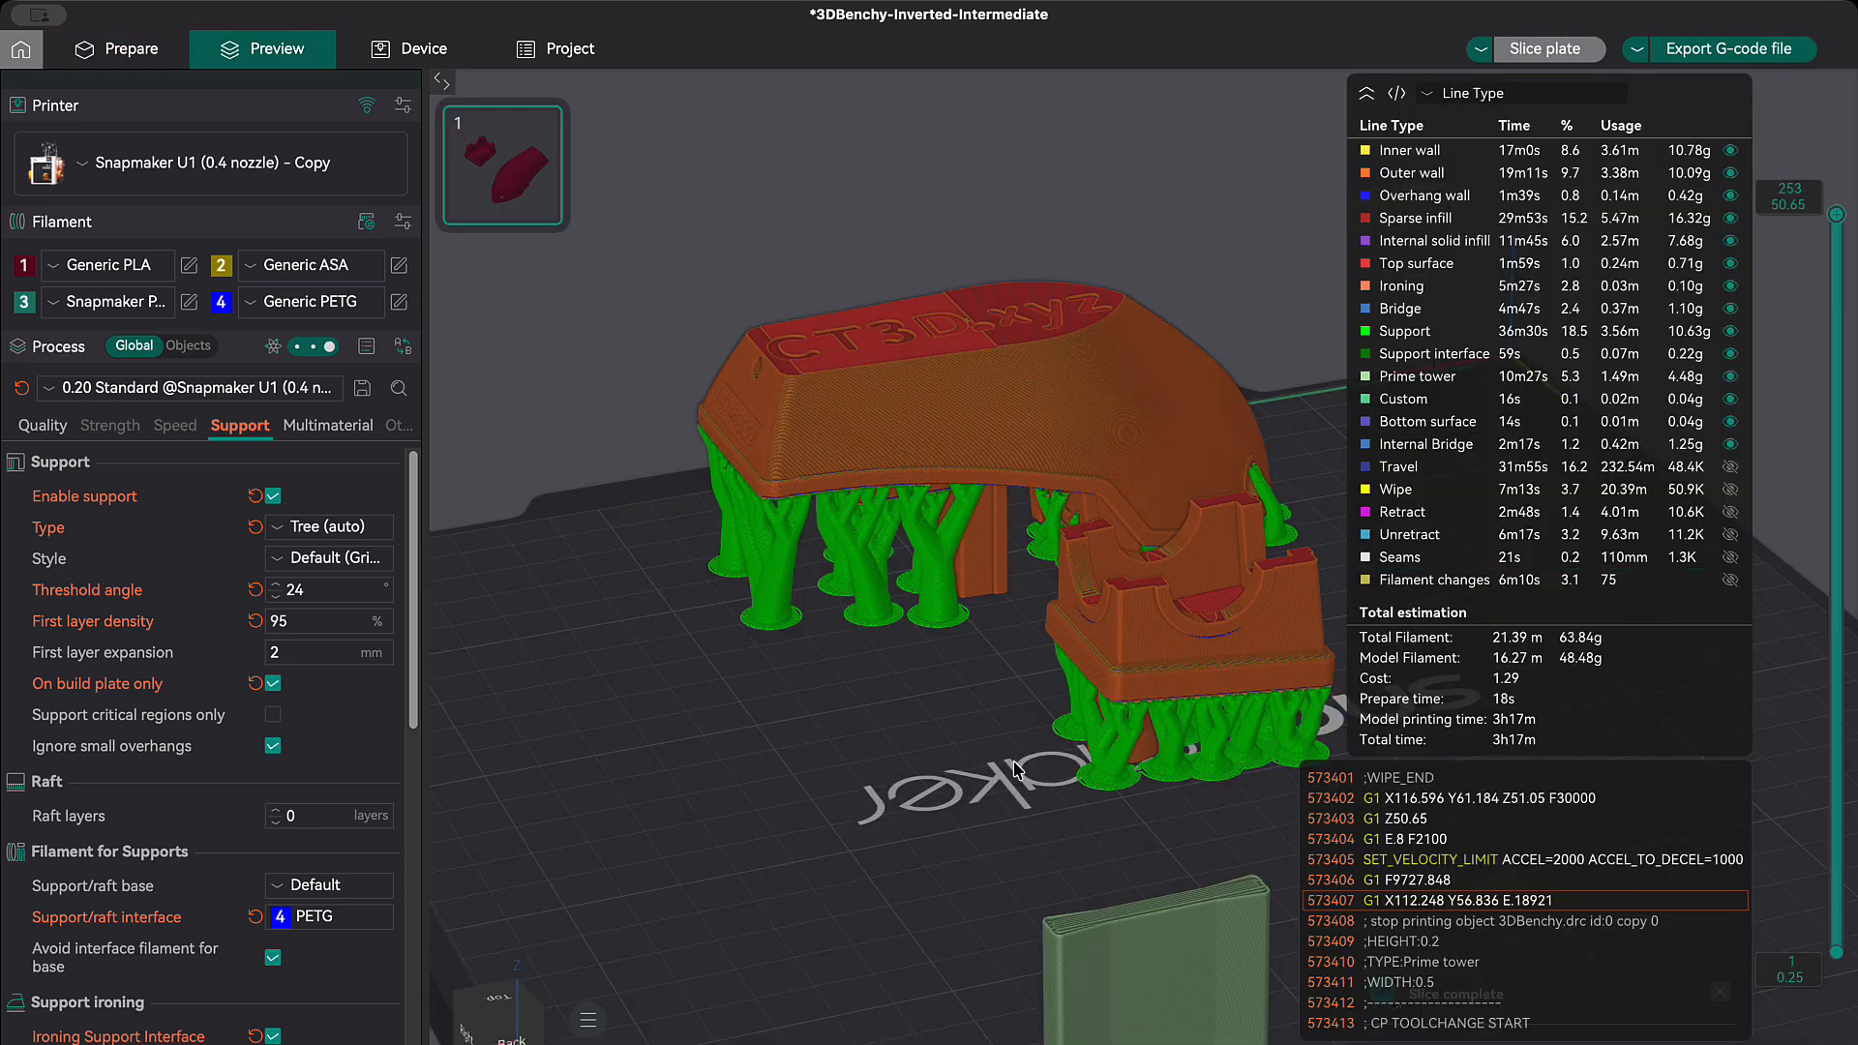
mouse_move(974, 710)
left_mouse_down()
mouse_move(929, 721)
mouse_move(1169, 713)
mouse_move(970, 726)
mouse_move(973, 705)
left_mouse_up()
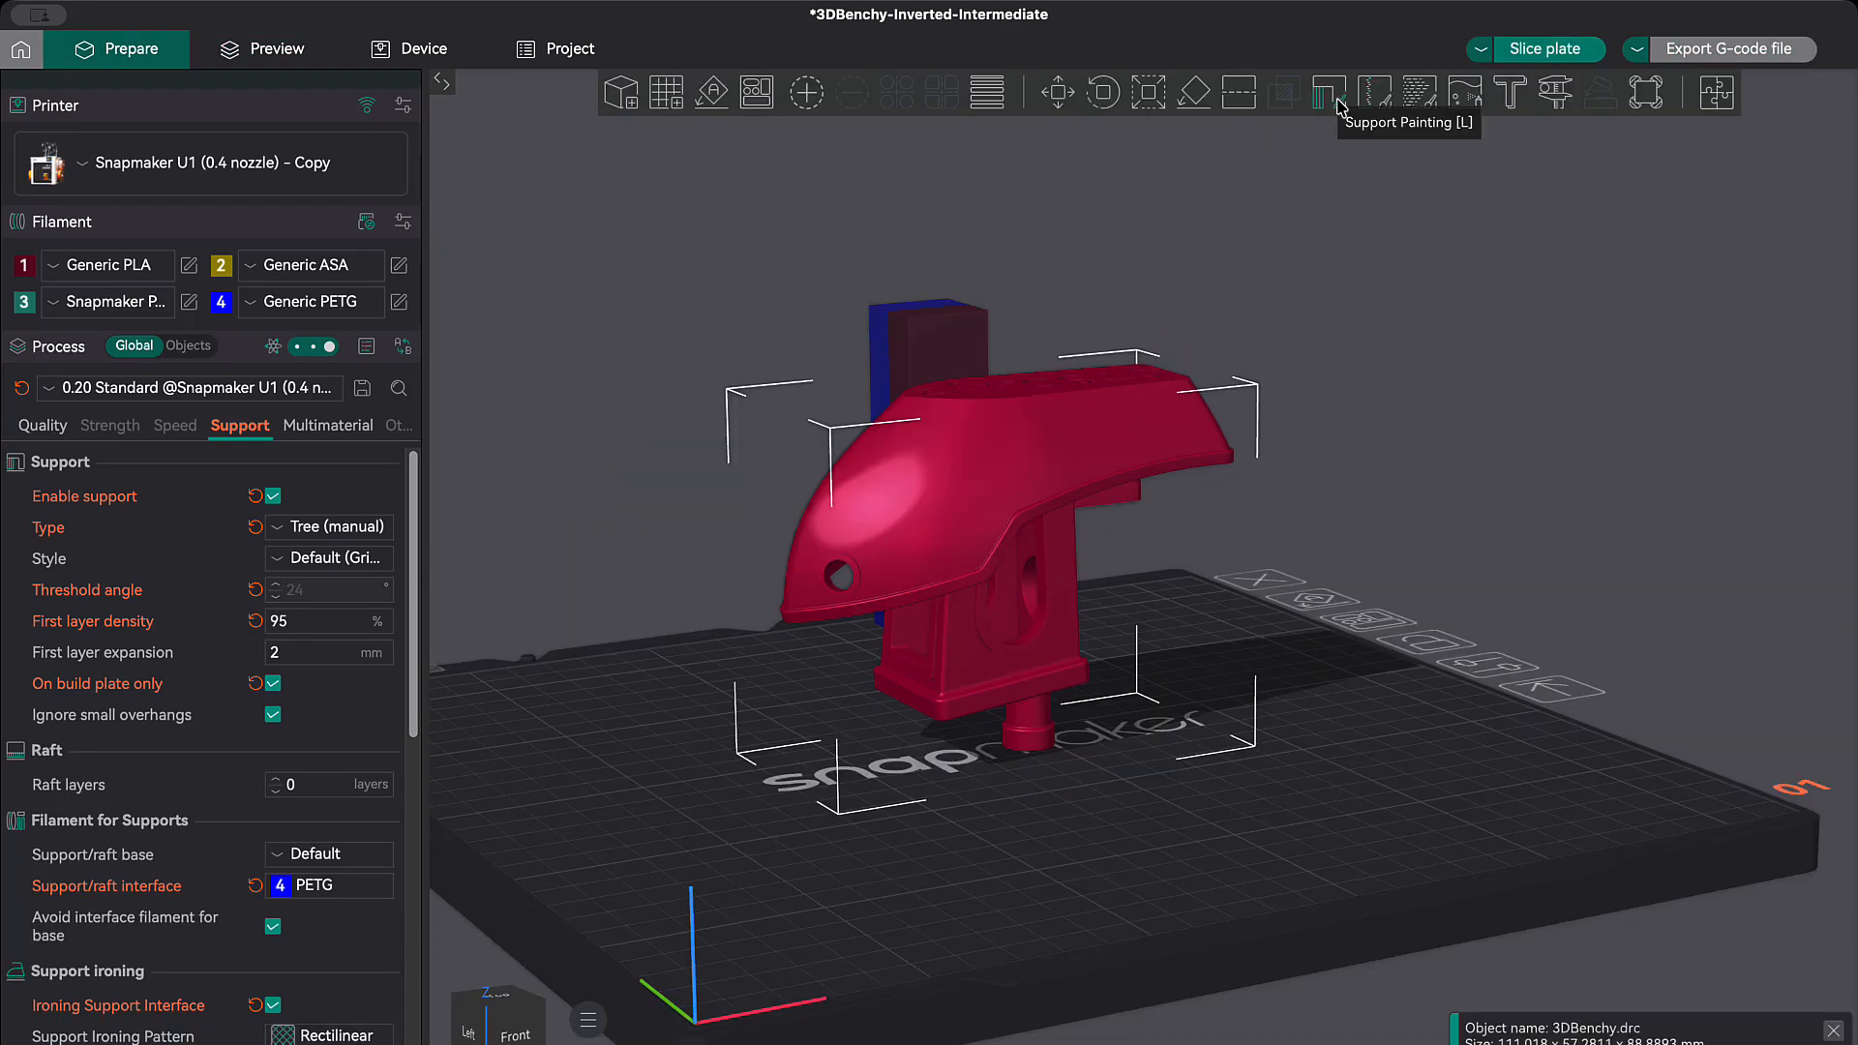
Step: Brush a support blocker onto the underside of the Benchy's cabin and erase stray enforcer paint from the rear box's side wall
left_click(1328, 92)
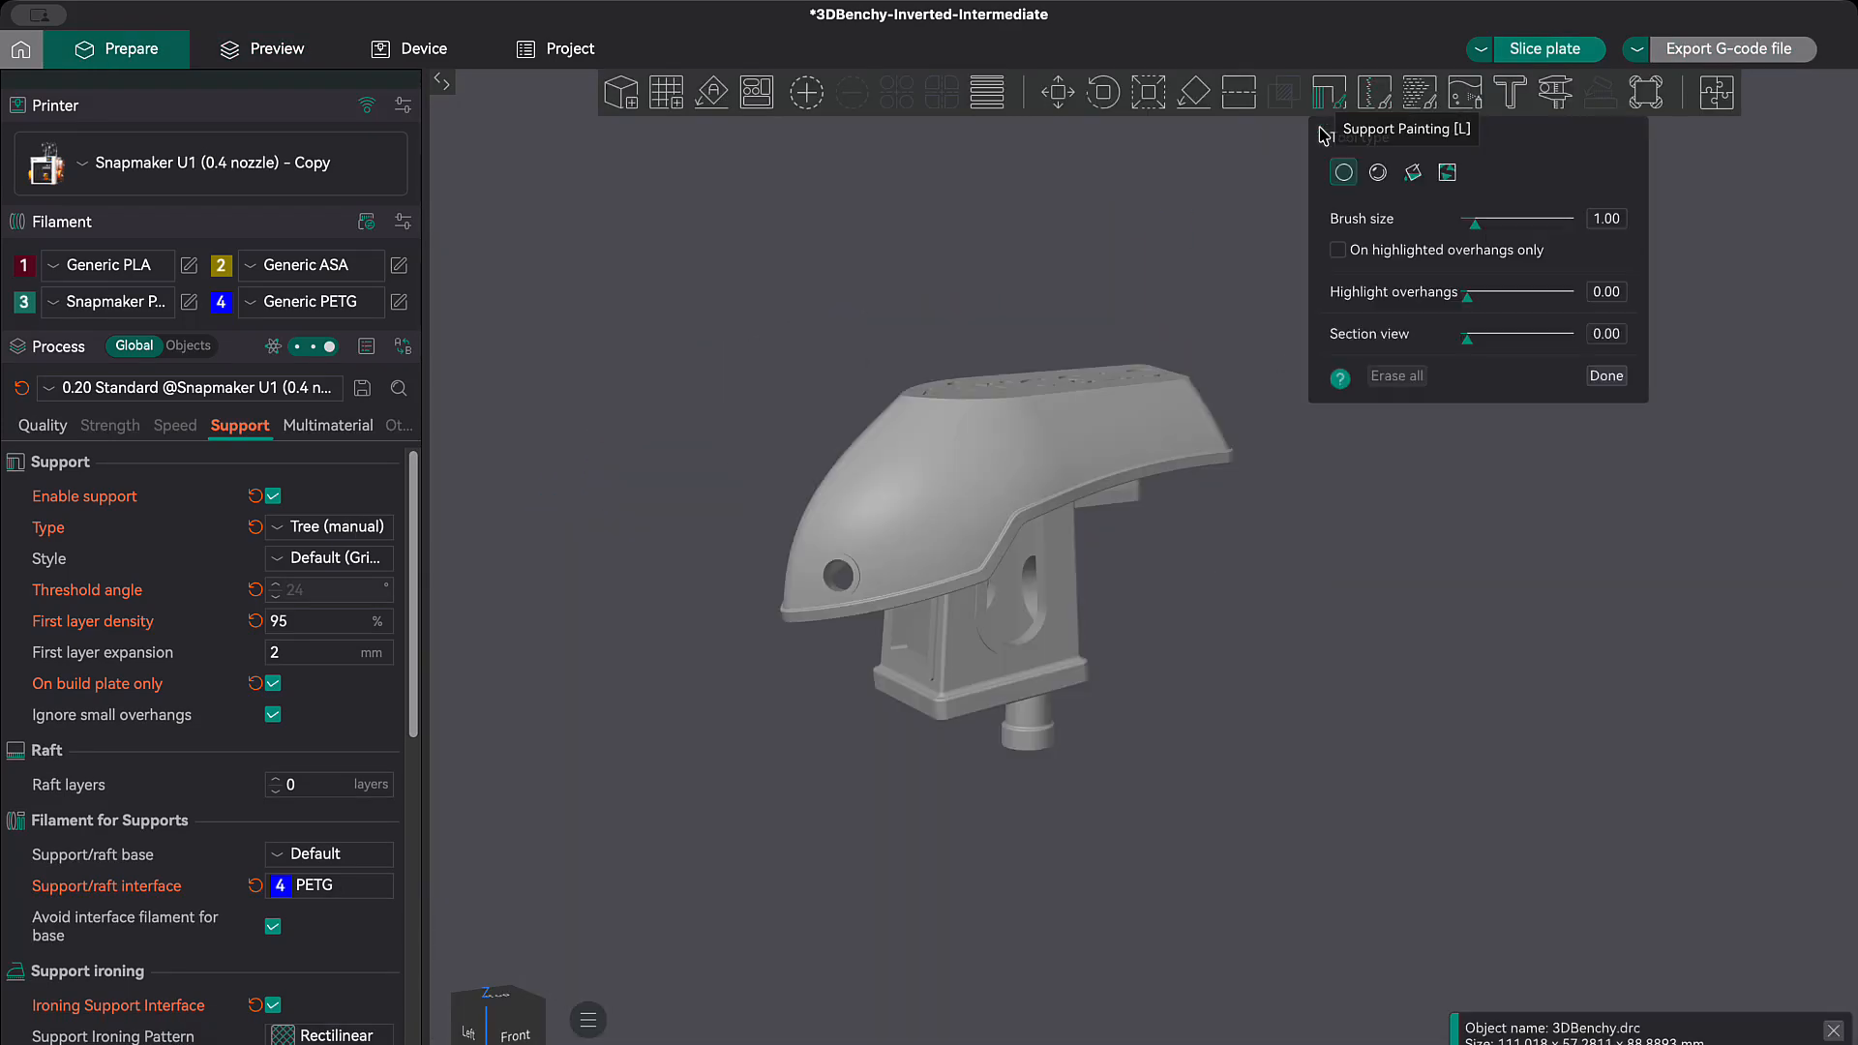
left_click_drag(1336, 722, 892, 426)
scroll(983, 468, "up", 5)
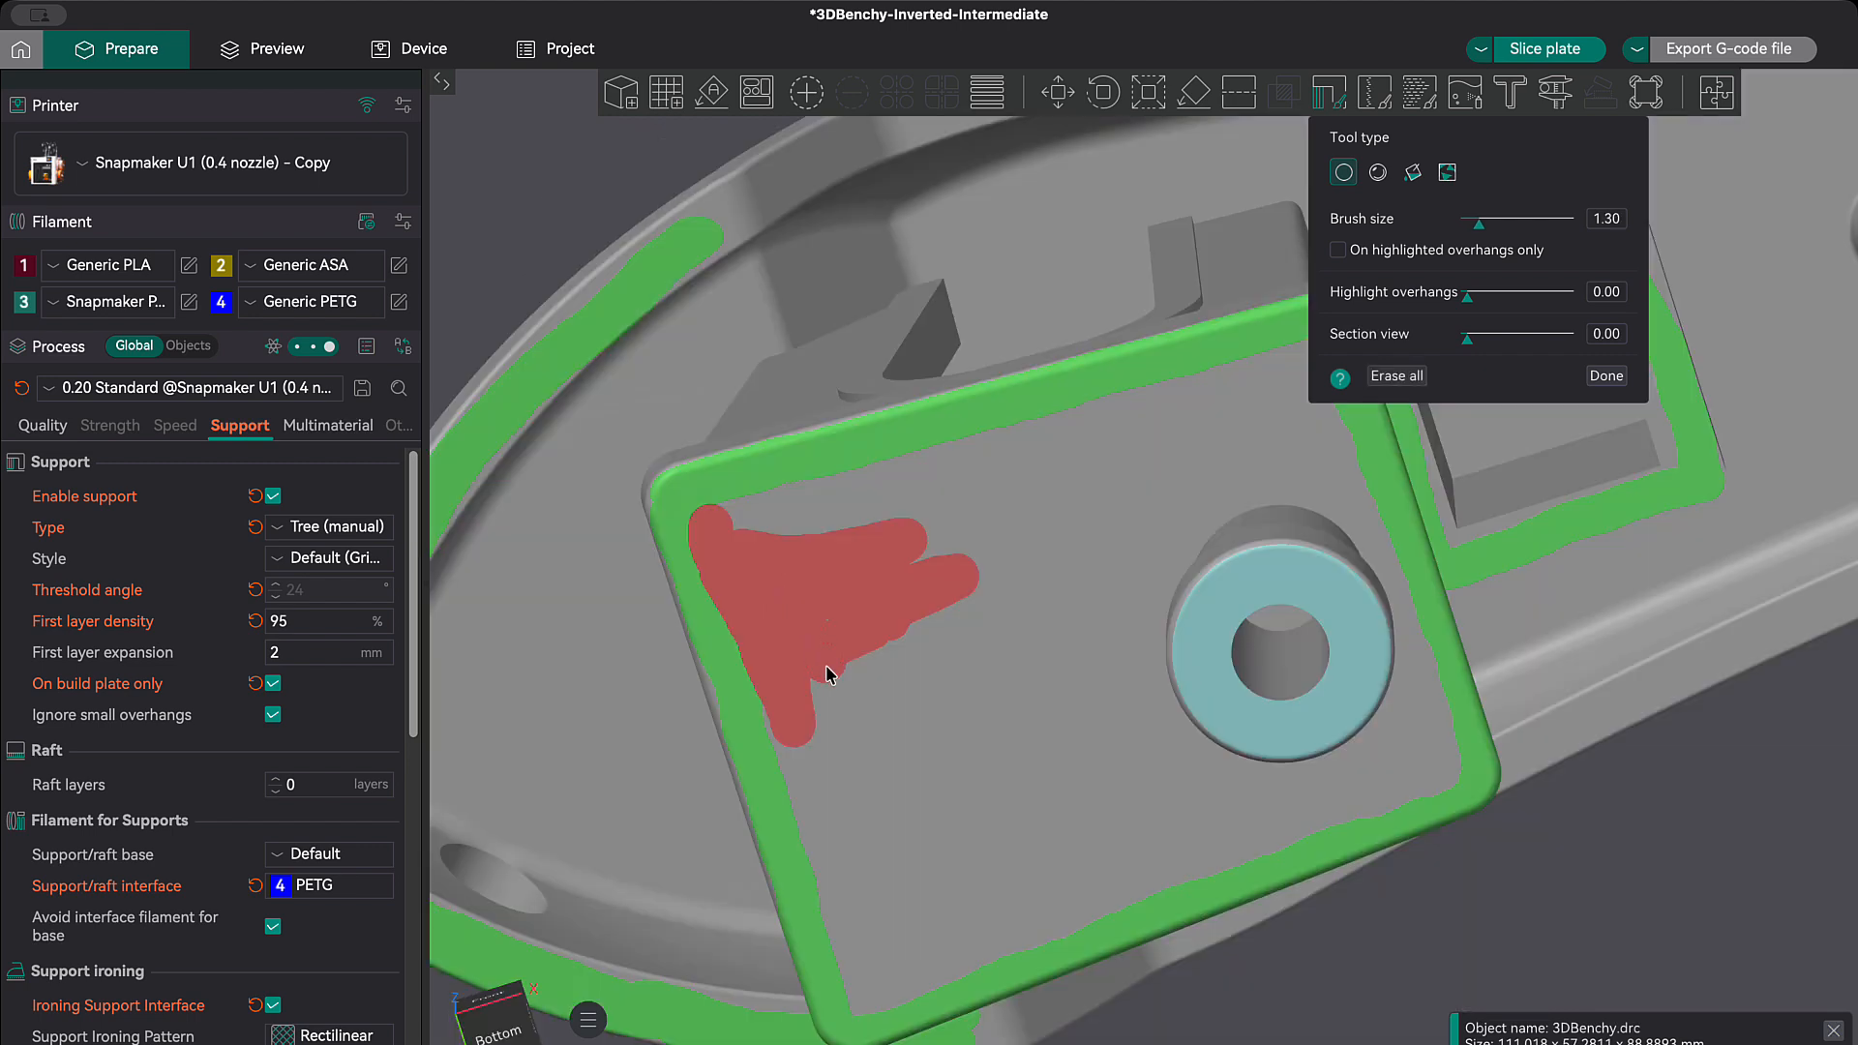
mouse_move(826, 671)
right_mouse_down()
mouse_move(750, 531)
mouse_move(764, 503)
mouse_move(926, 492)
right_mouse_up()
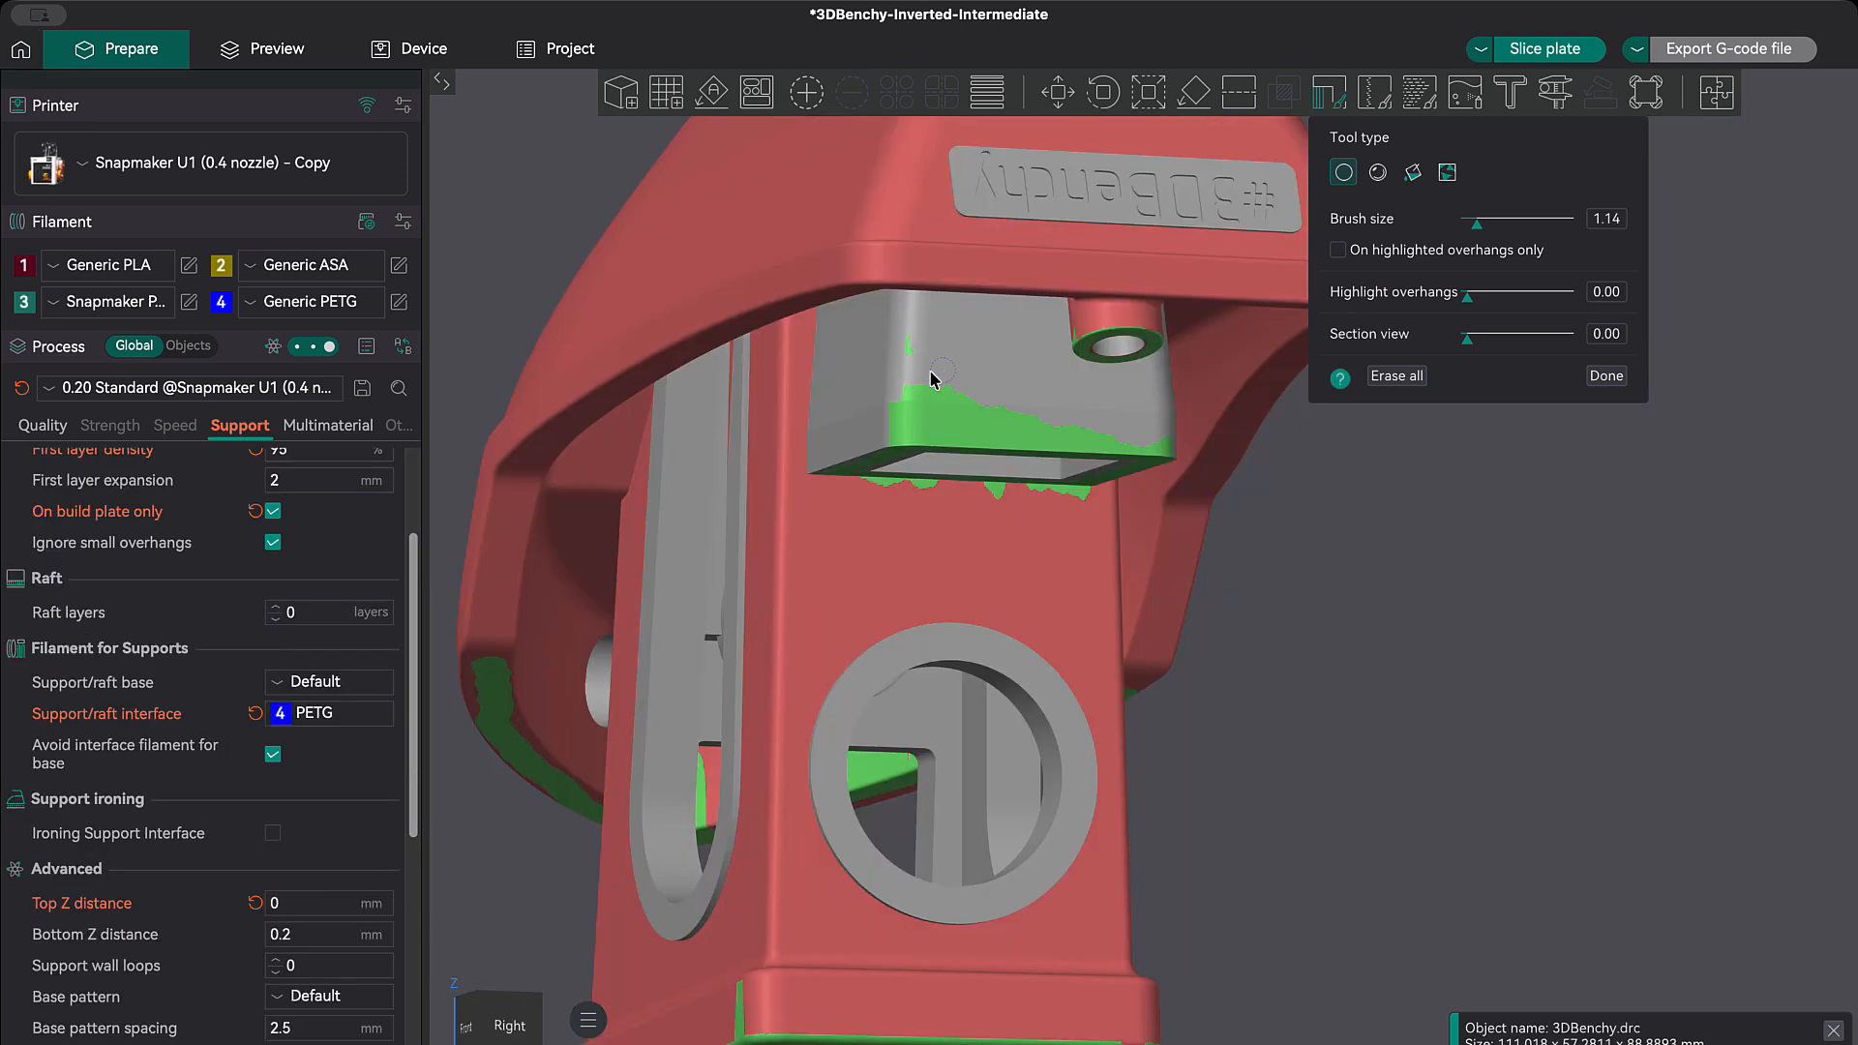
left_click_drag(910, 408, 1081, 437, "shift")
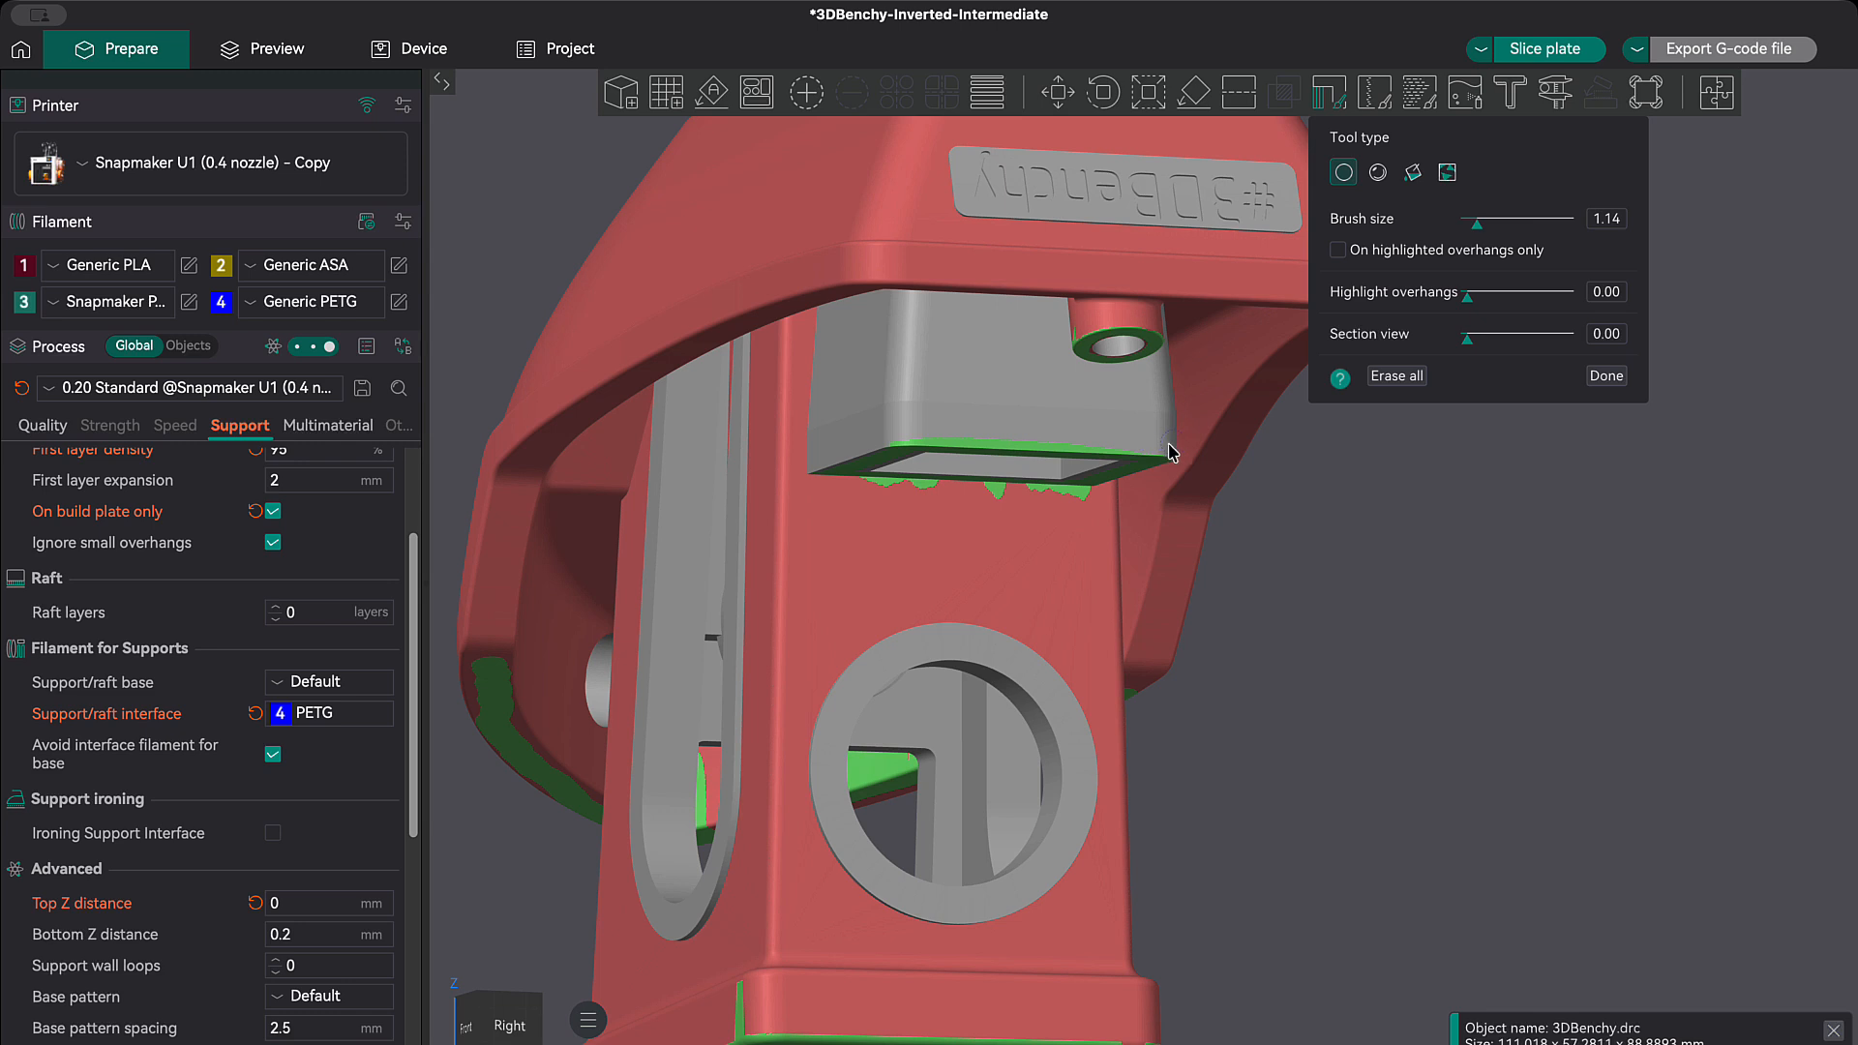
Step: Fill the cabin's entire underside as a support blocker using Smart Fill with a 30-degree angle
left_click(1411, 172)
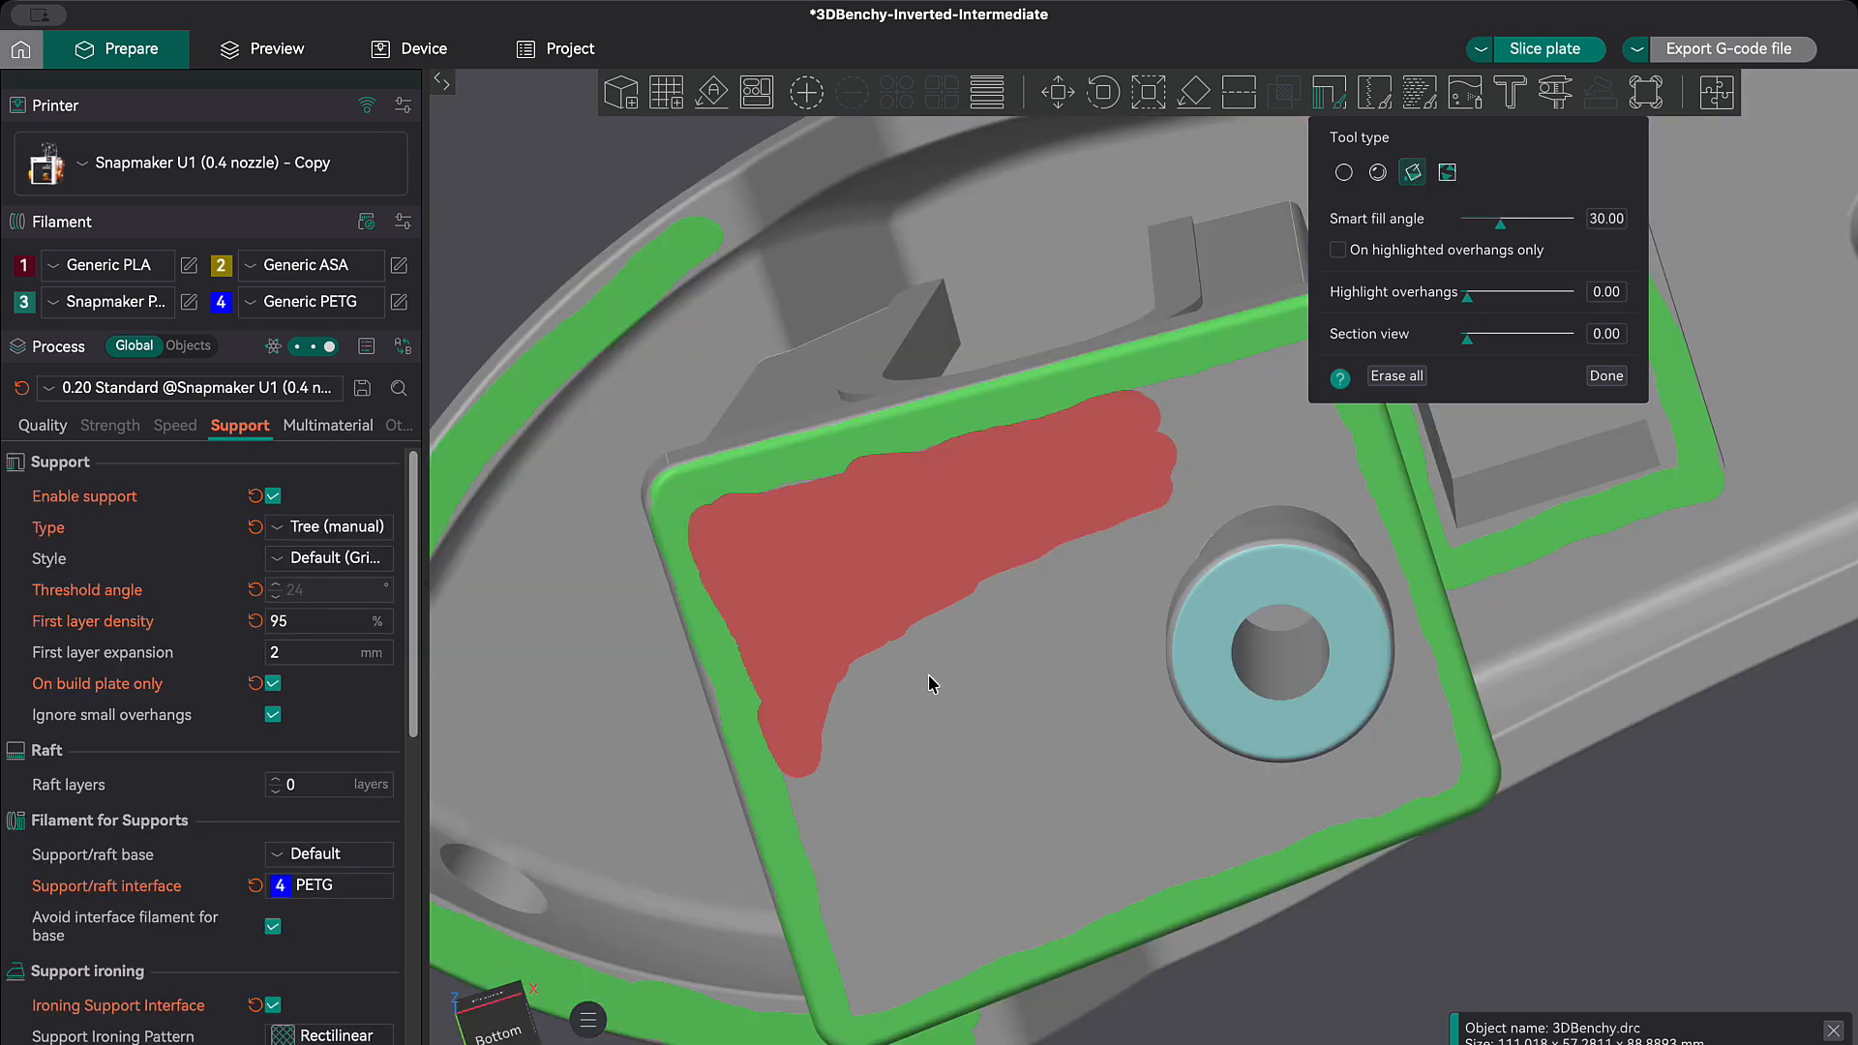
left_click(929, 679)
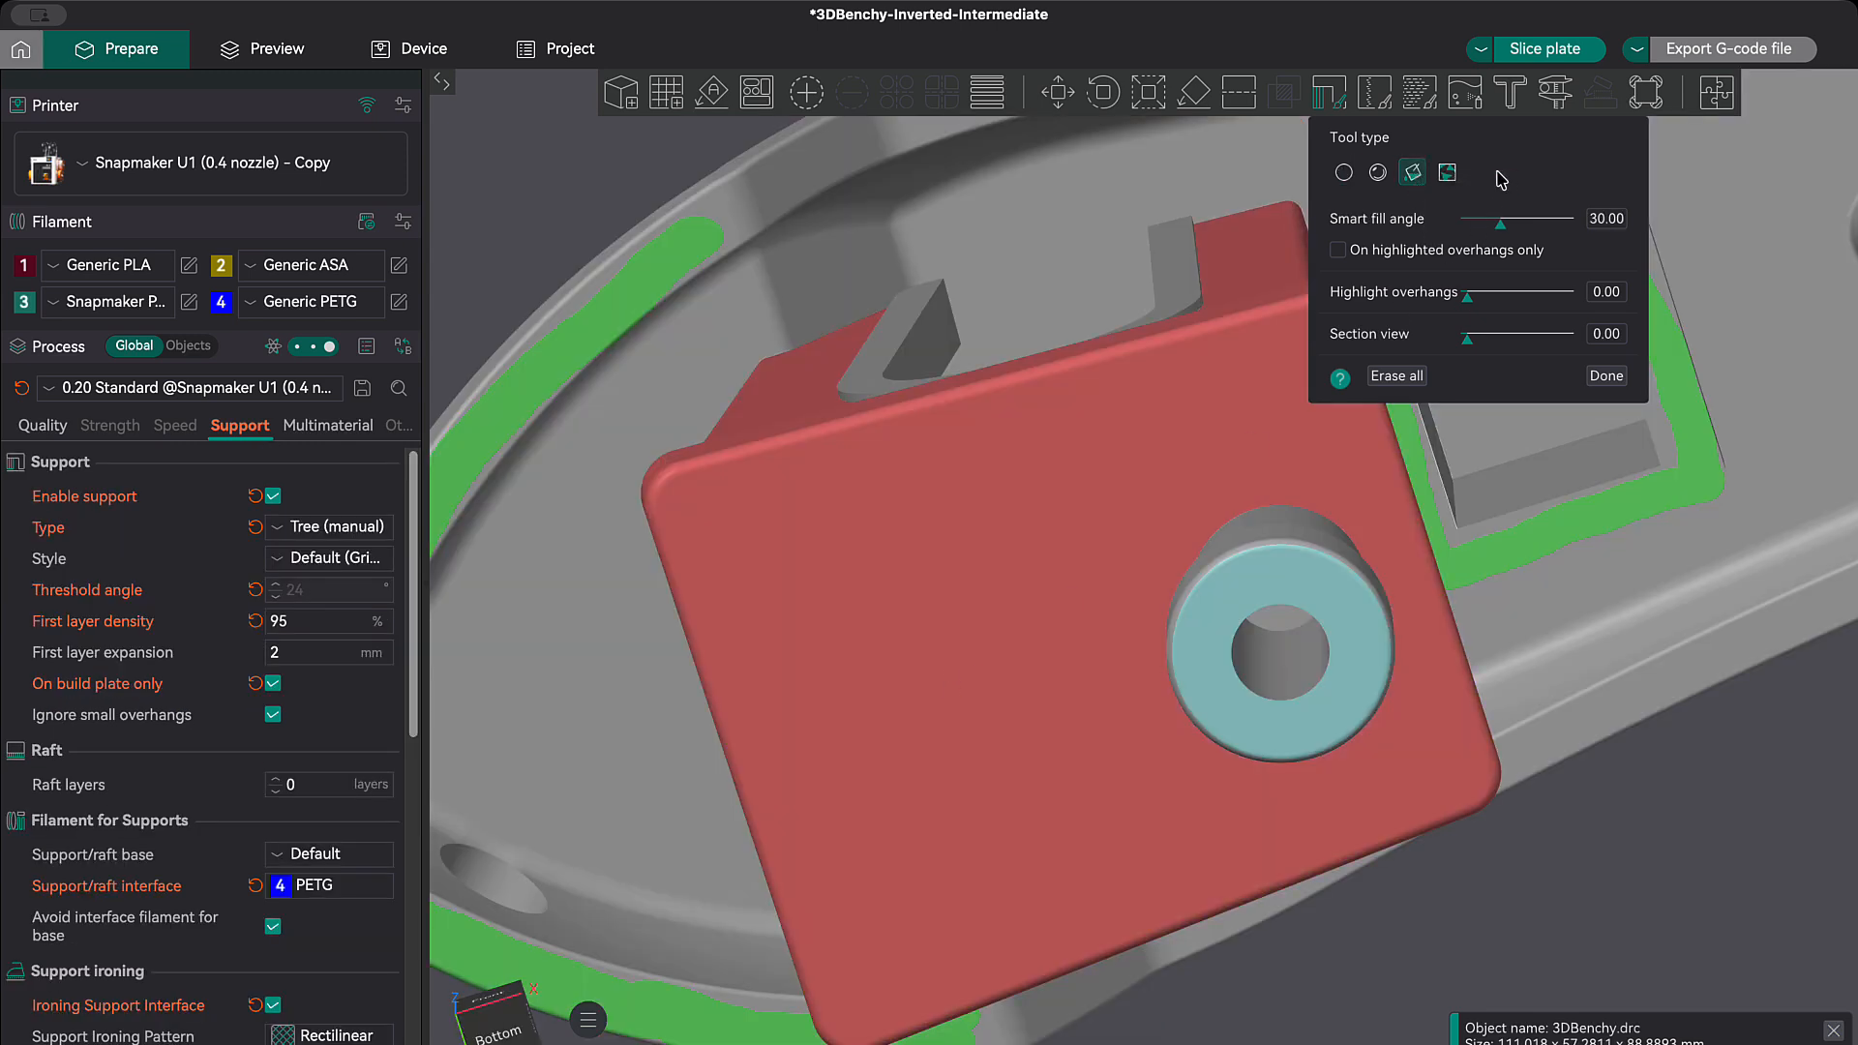
right_click_drag(1655, 798, 1656, 777)
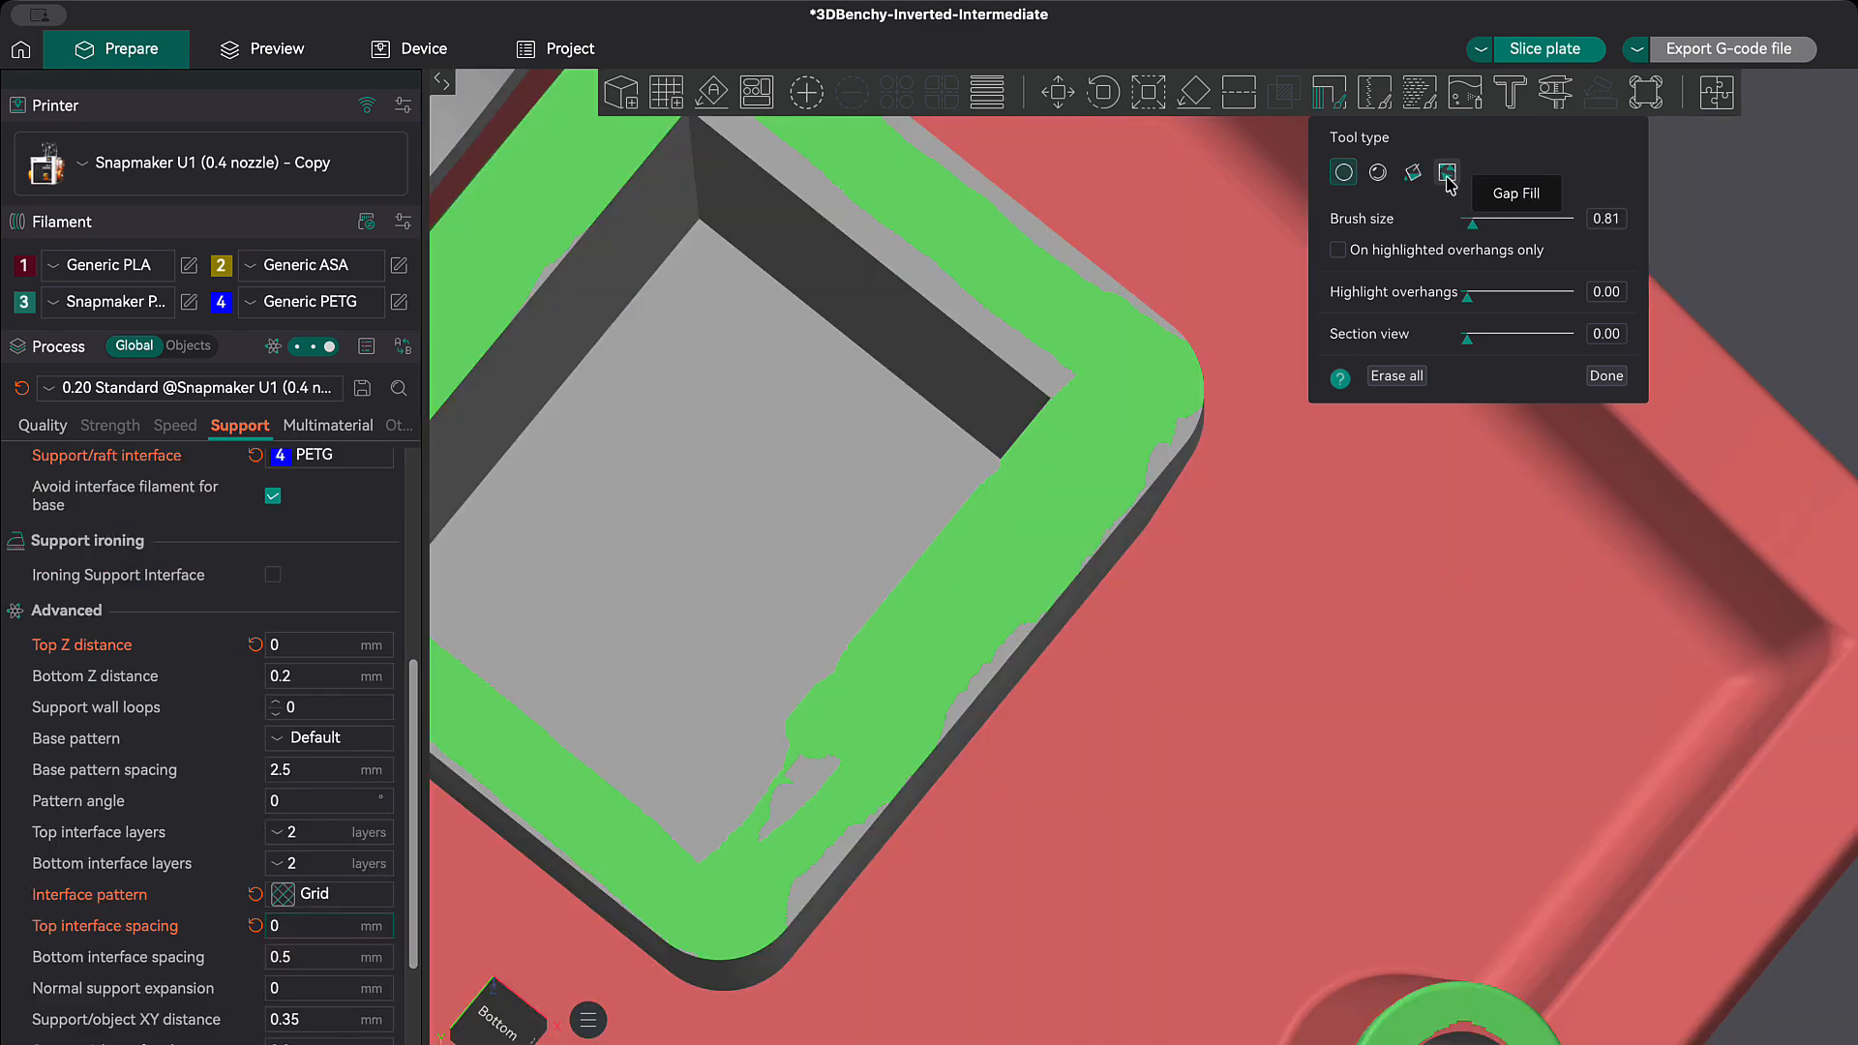
Step: Apply Gap Fill with a gap area of 0.54 to close unpainted spots in the enforcer paint around the box opening
left_click(1446, 172)
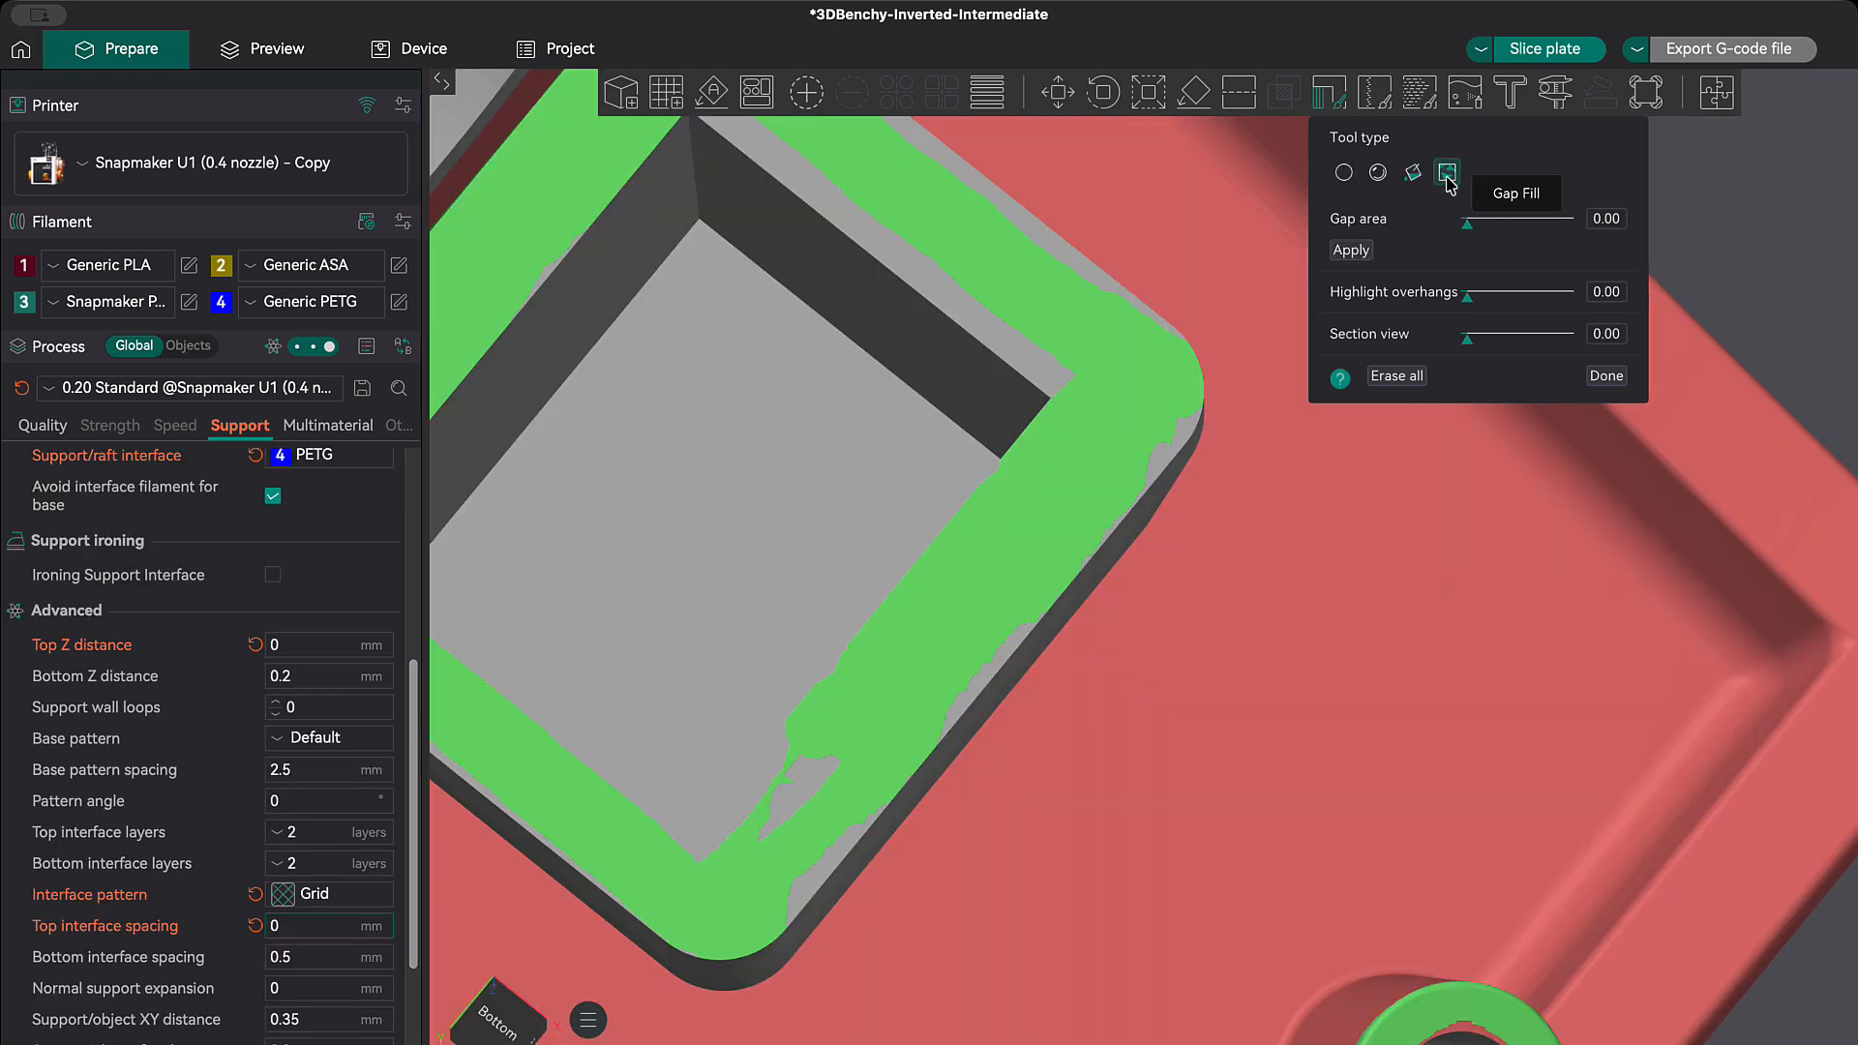
left_click(1477, 224)
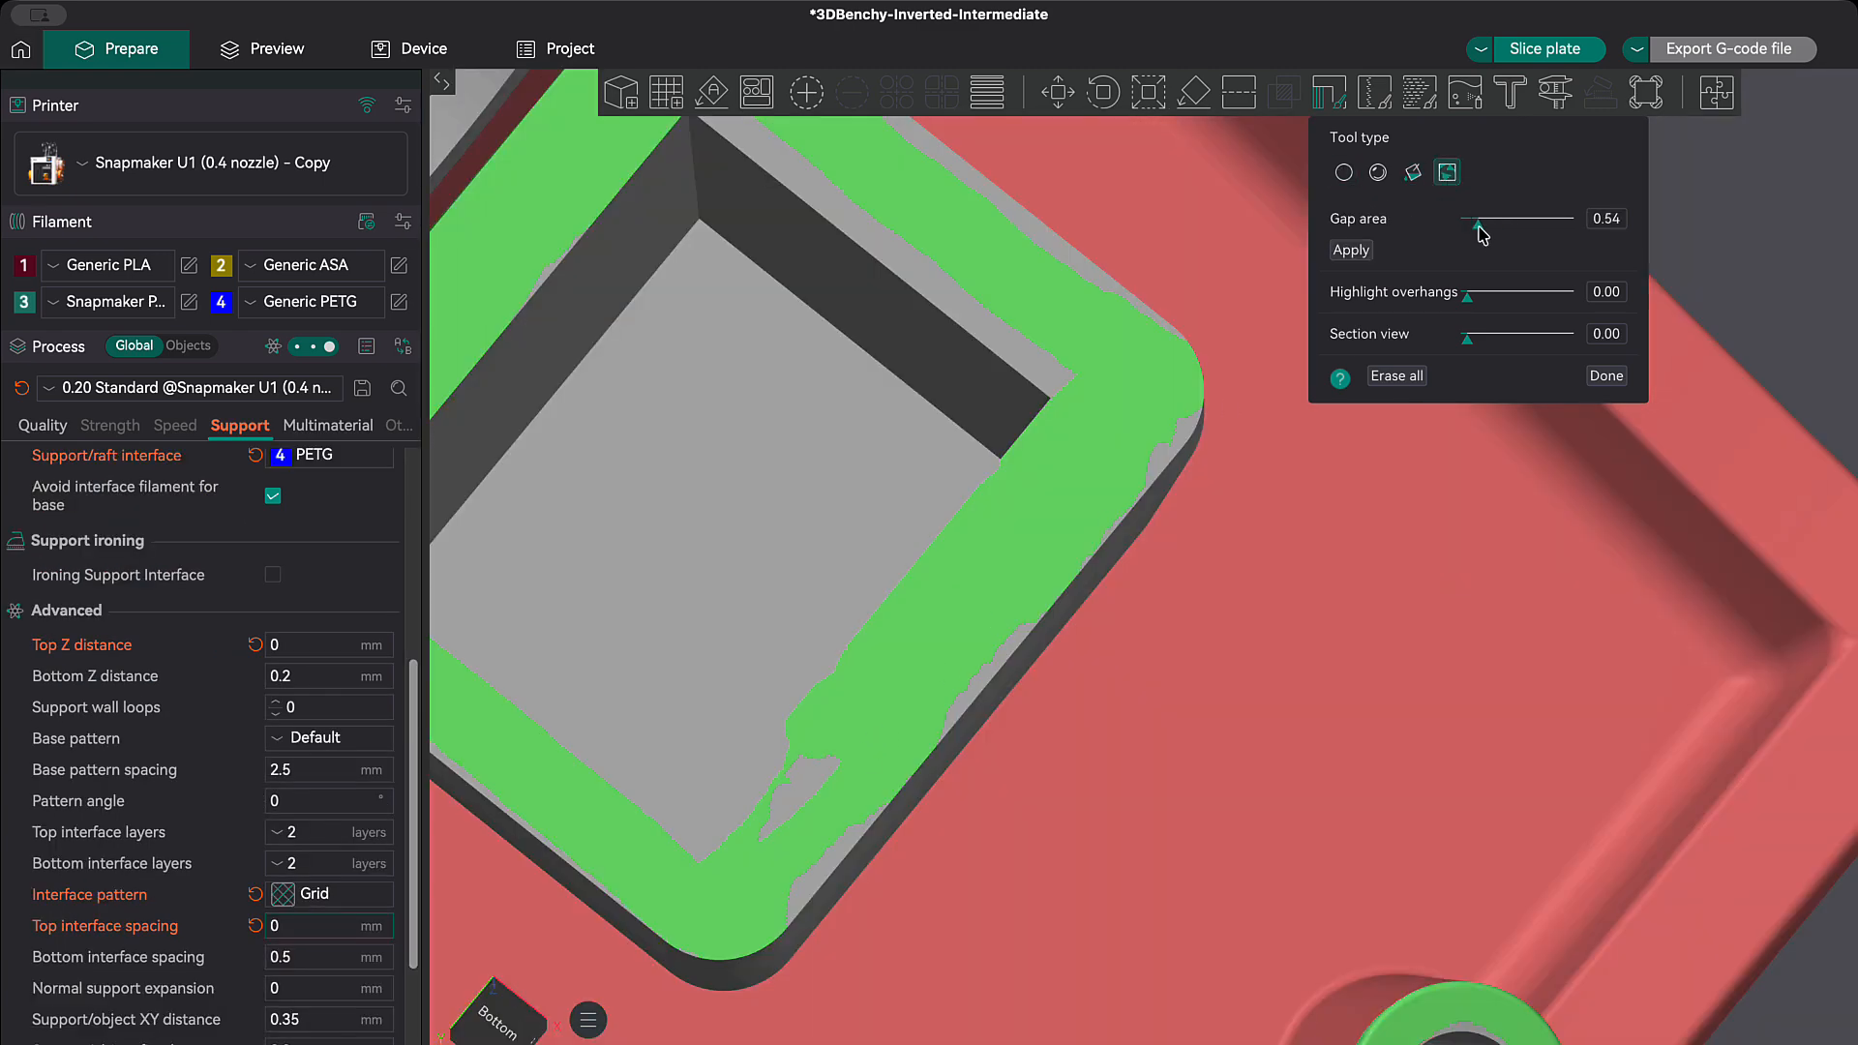
left_click(1357, 253)
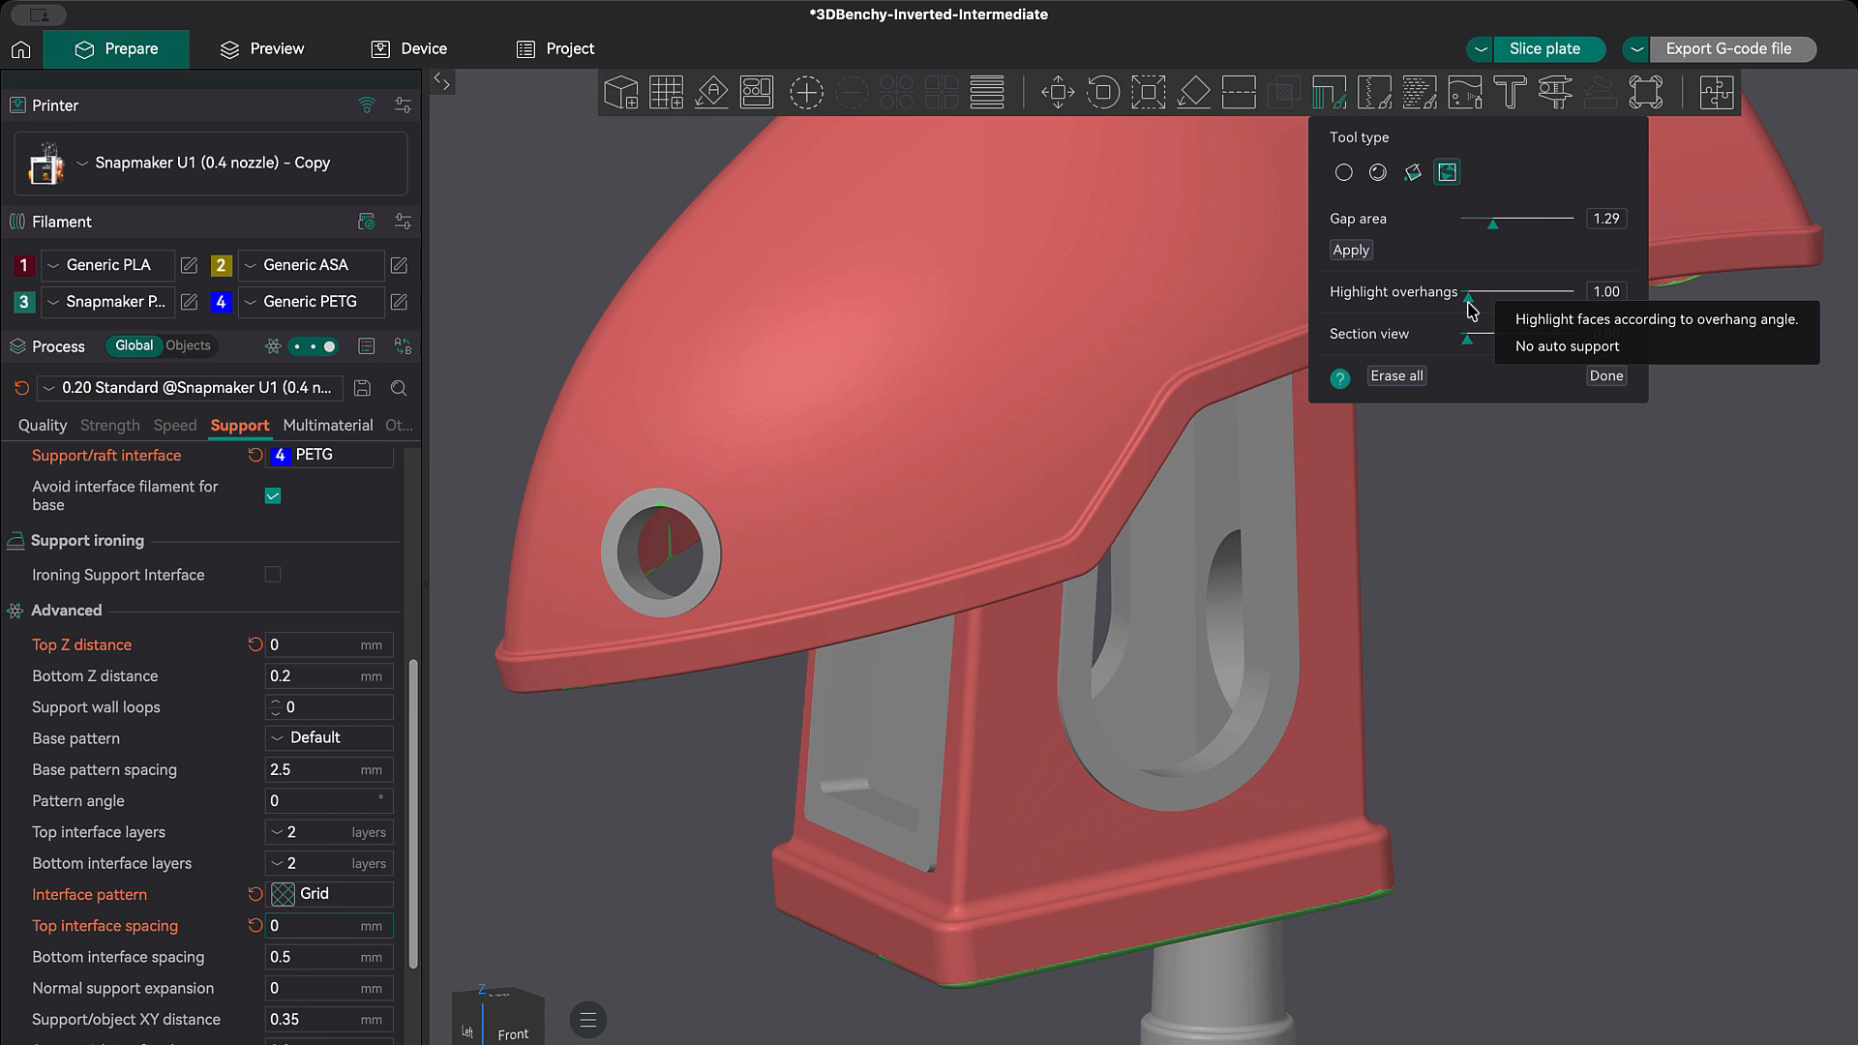
Step: Set the overhang highlighting to 81 degrees for the painted Benchy
left_click_drag(1467, 297, 1561, 313)
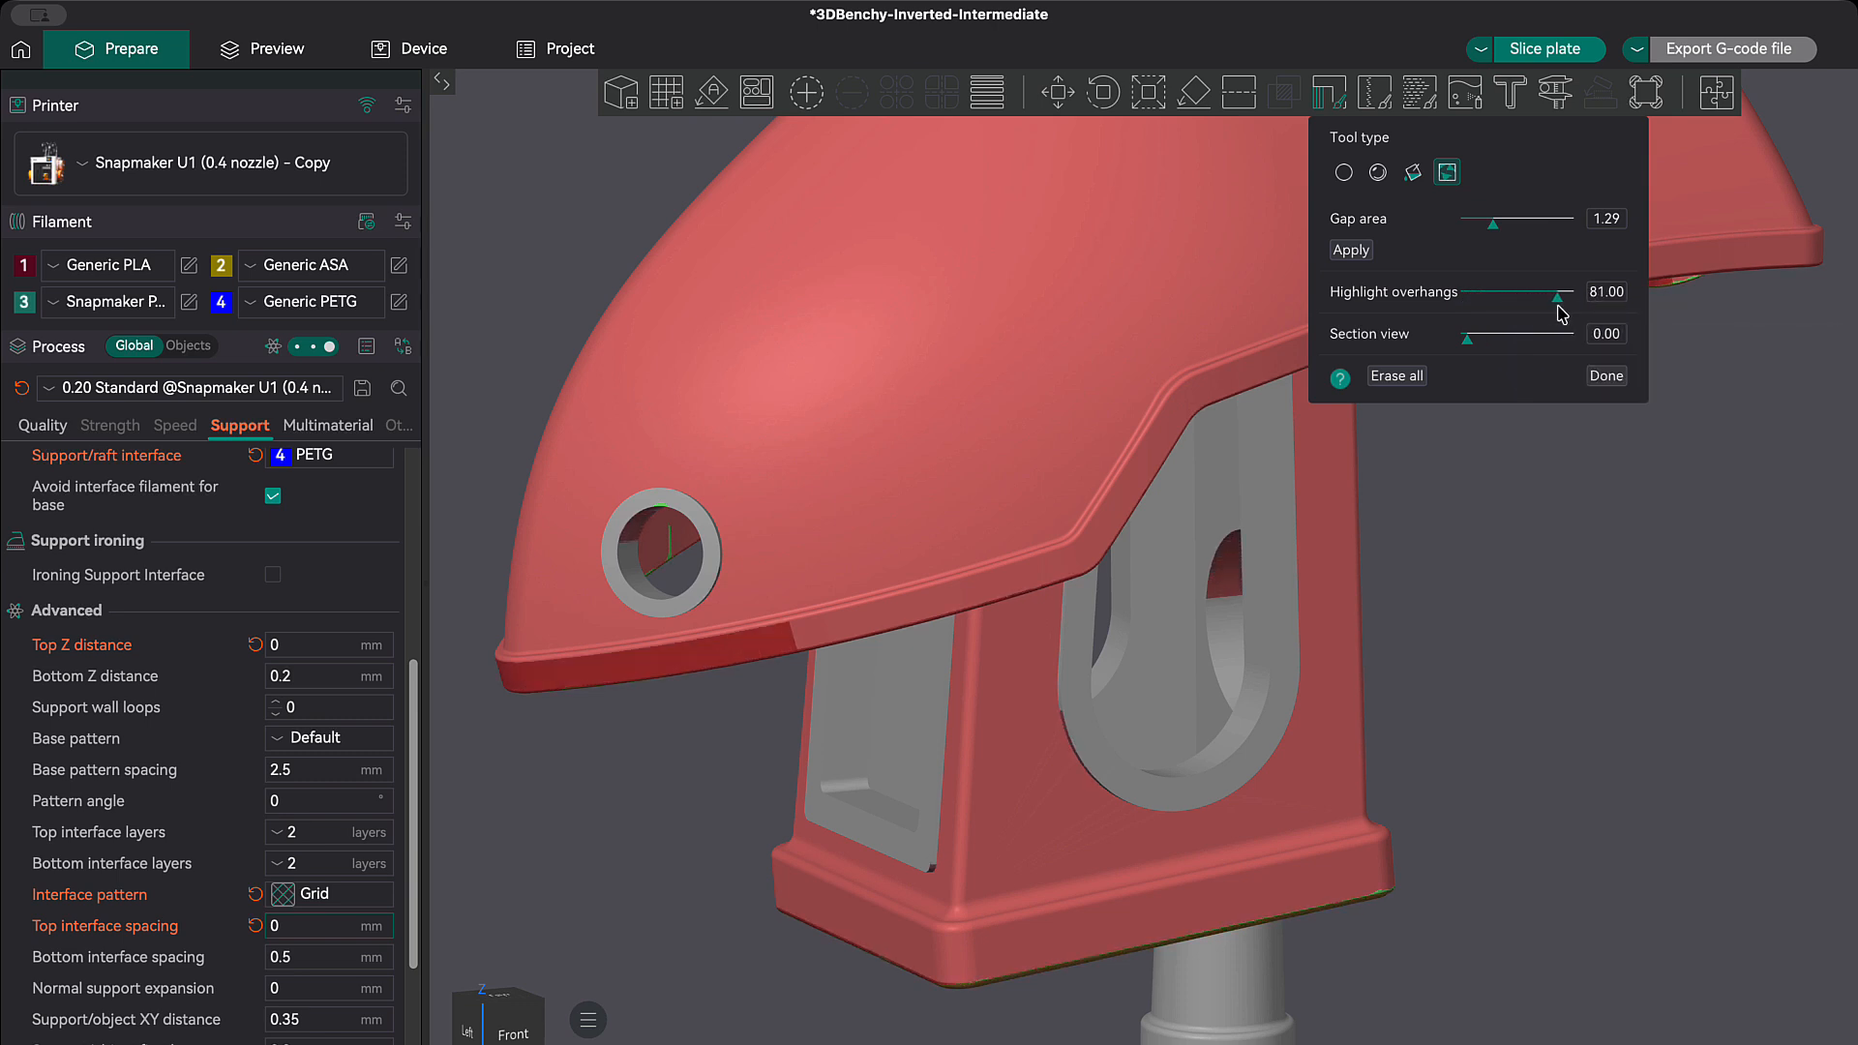
scroll(1482, 673, "down", 6)
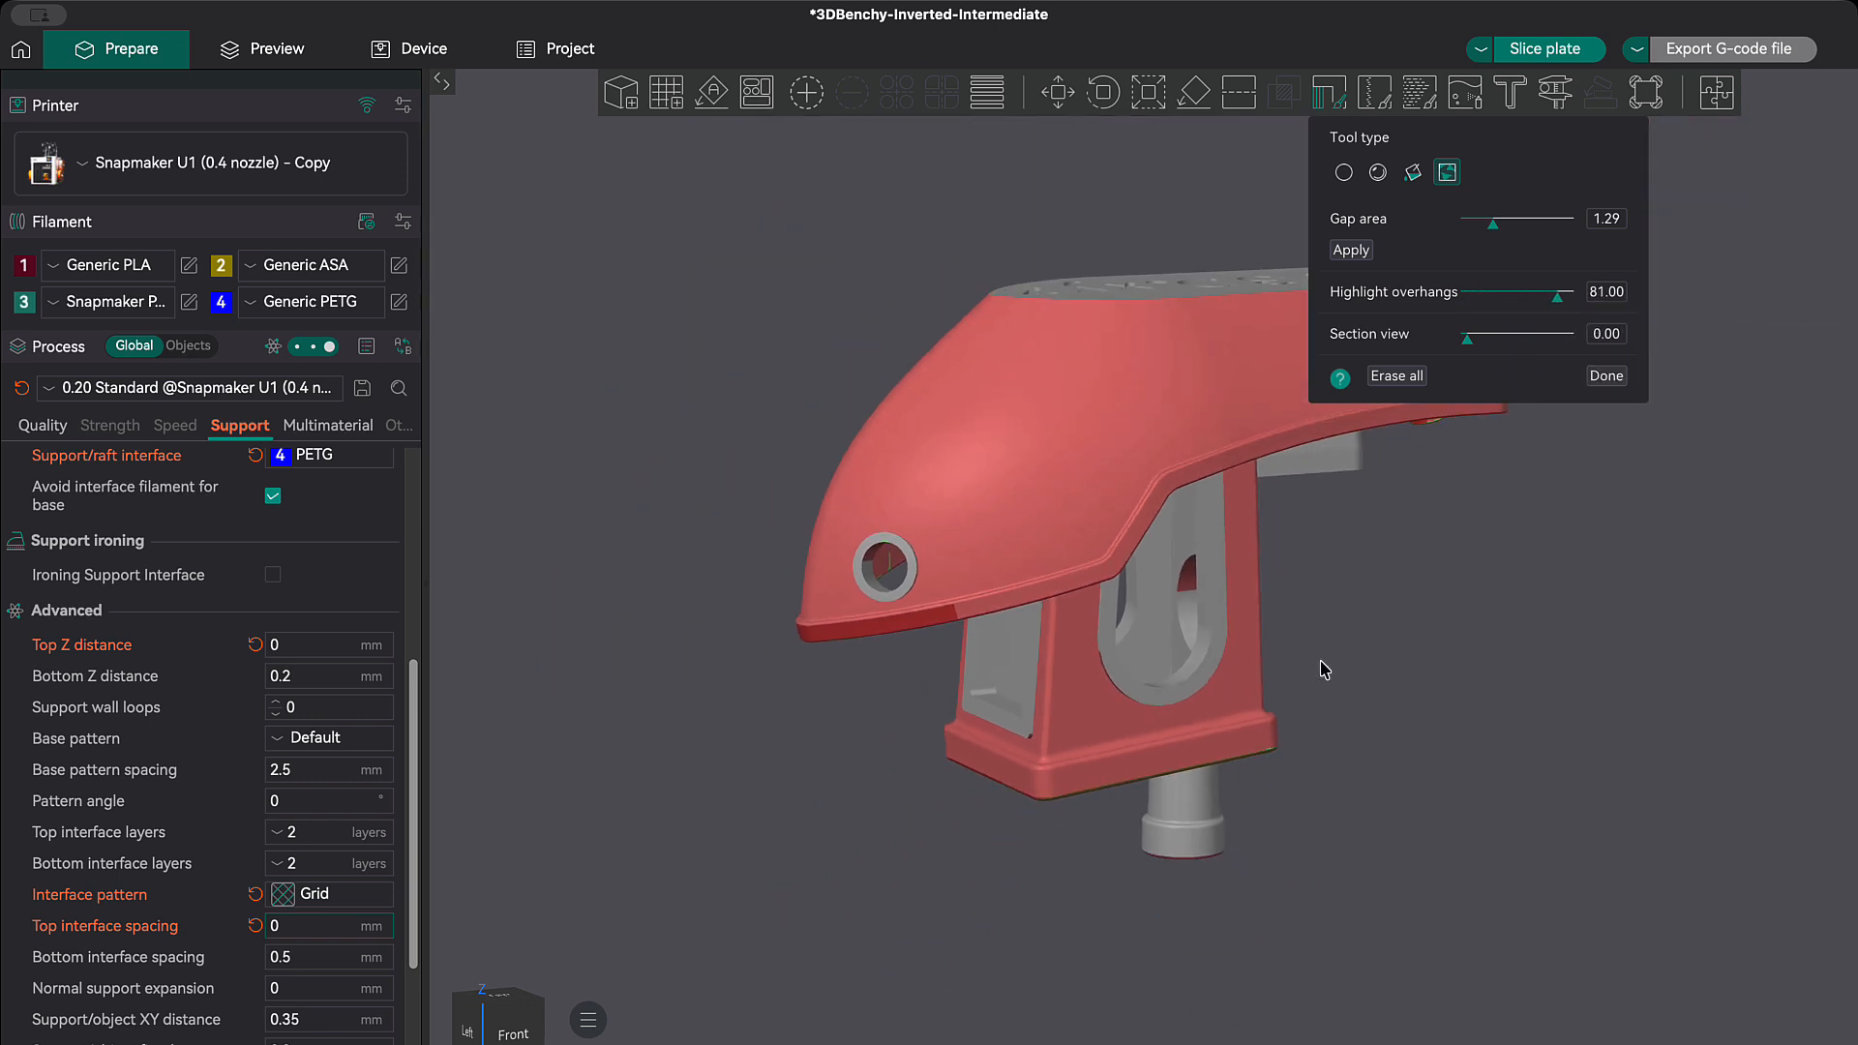
scroll(1319, 668, "up", 4)
Step: Inspect the Benchy's interior with the section view and move the section plane to 0.12
middle_click_drag(1414, 694, 1396, 715)
left_click_drag(1396, 715, 1613, 693)
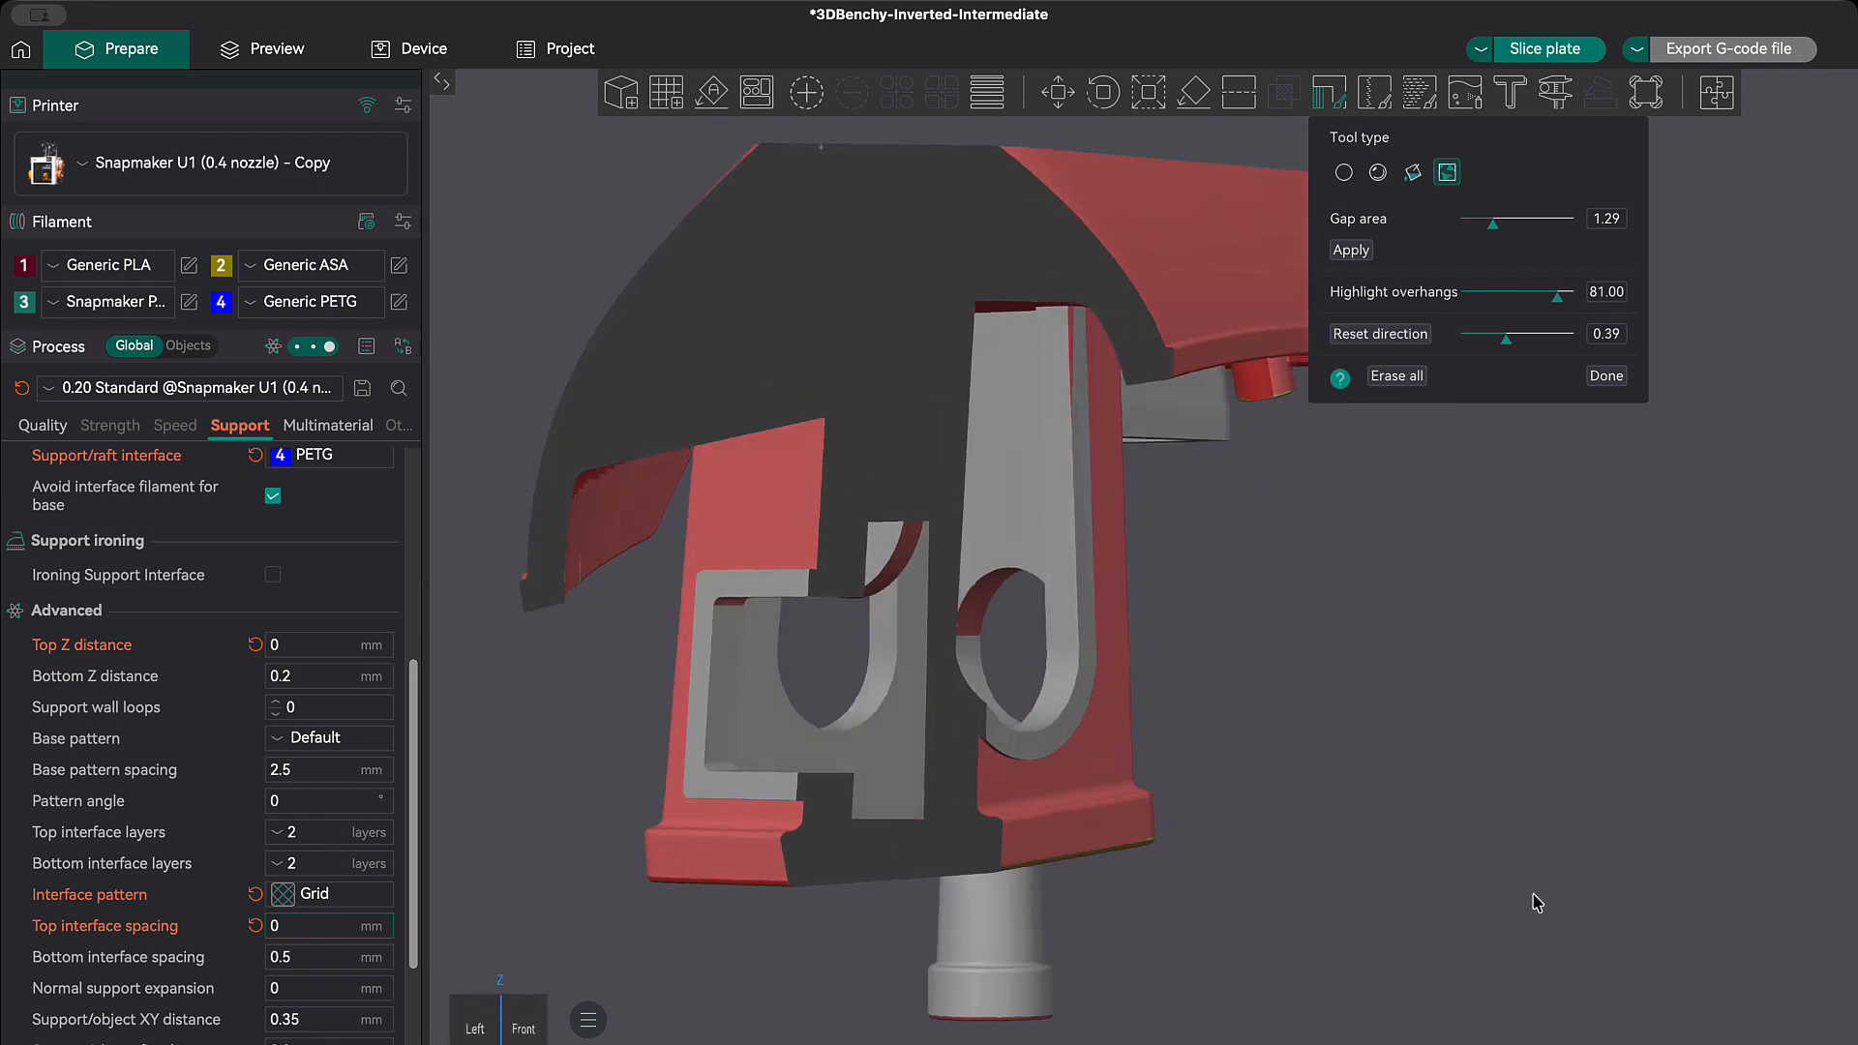
left_click_drag(1537, 902, 1546, 916)
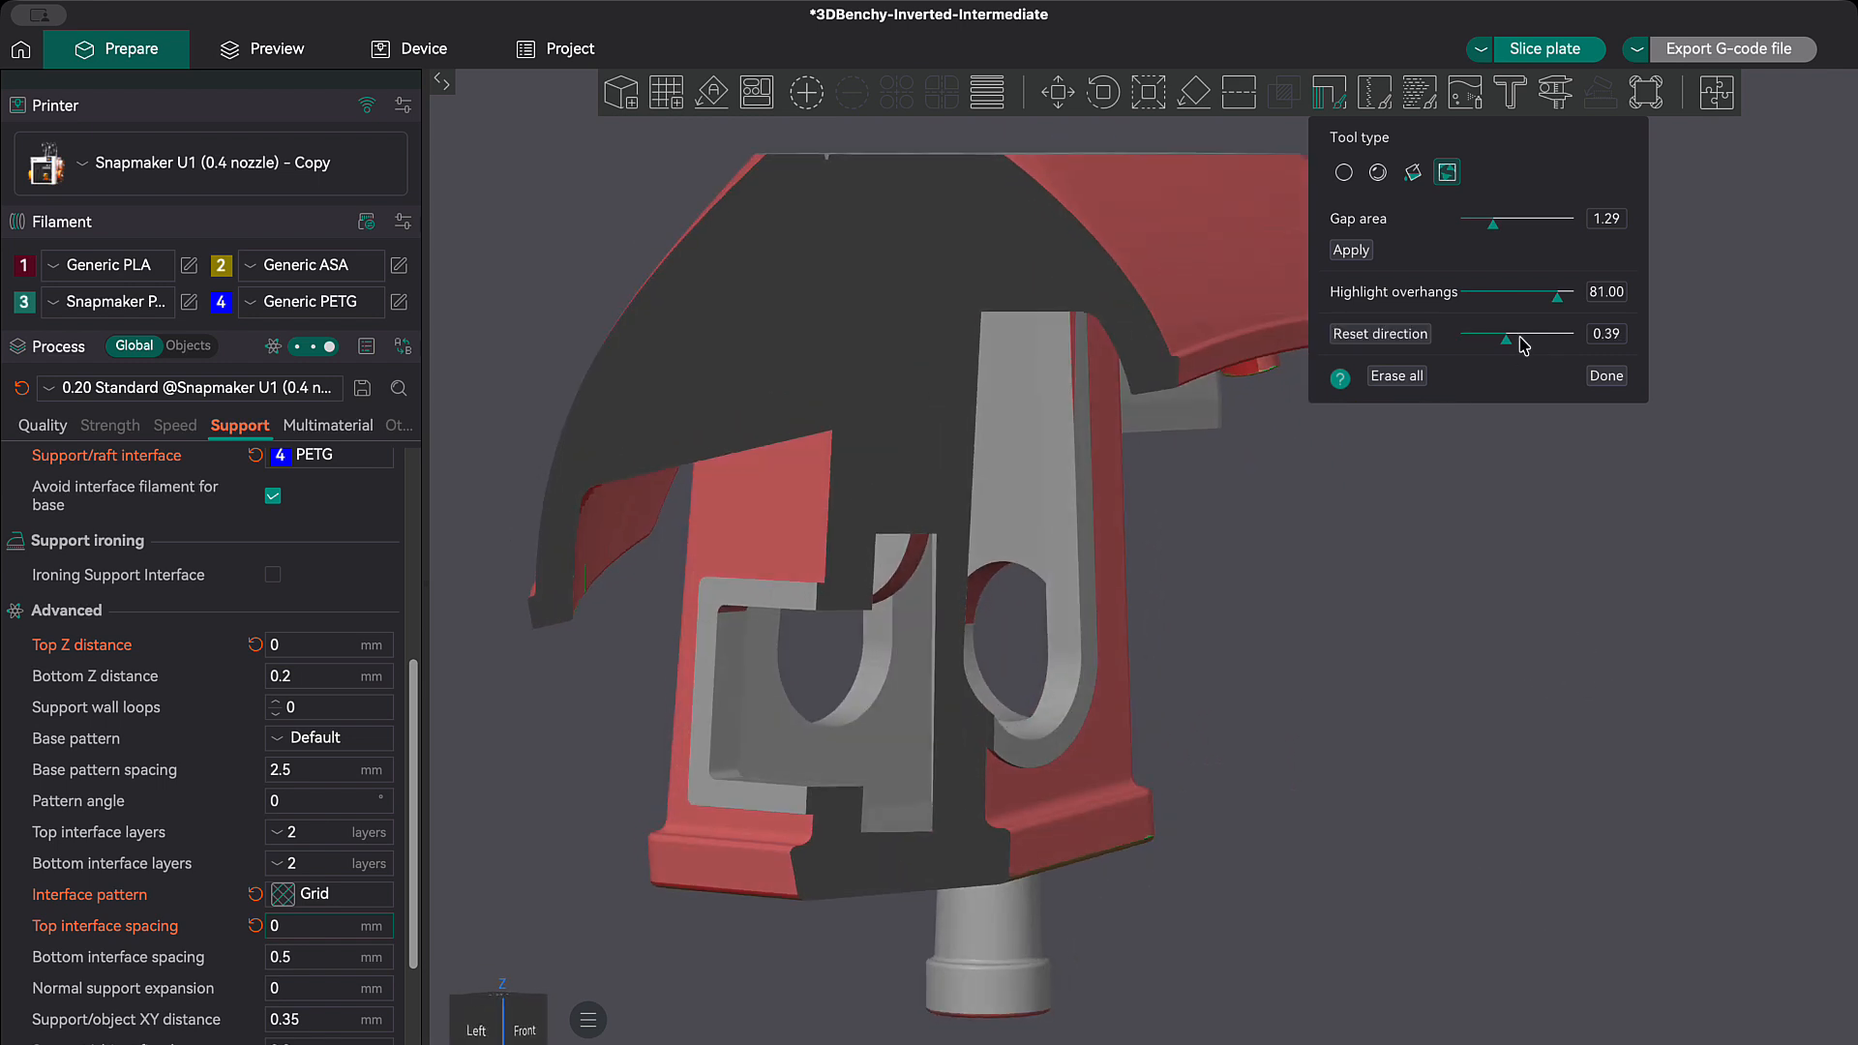
left_click_drag(1521, 340, 1478, 356)
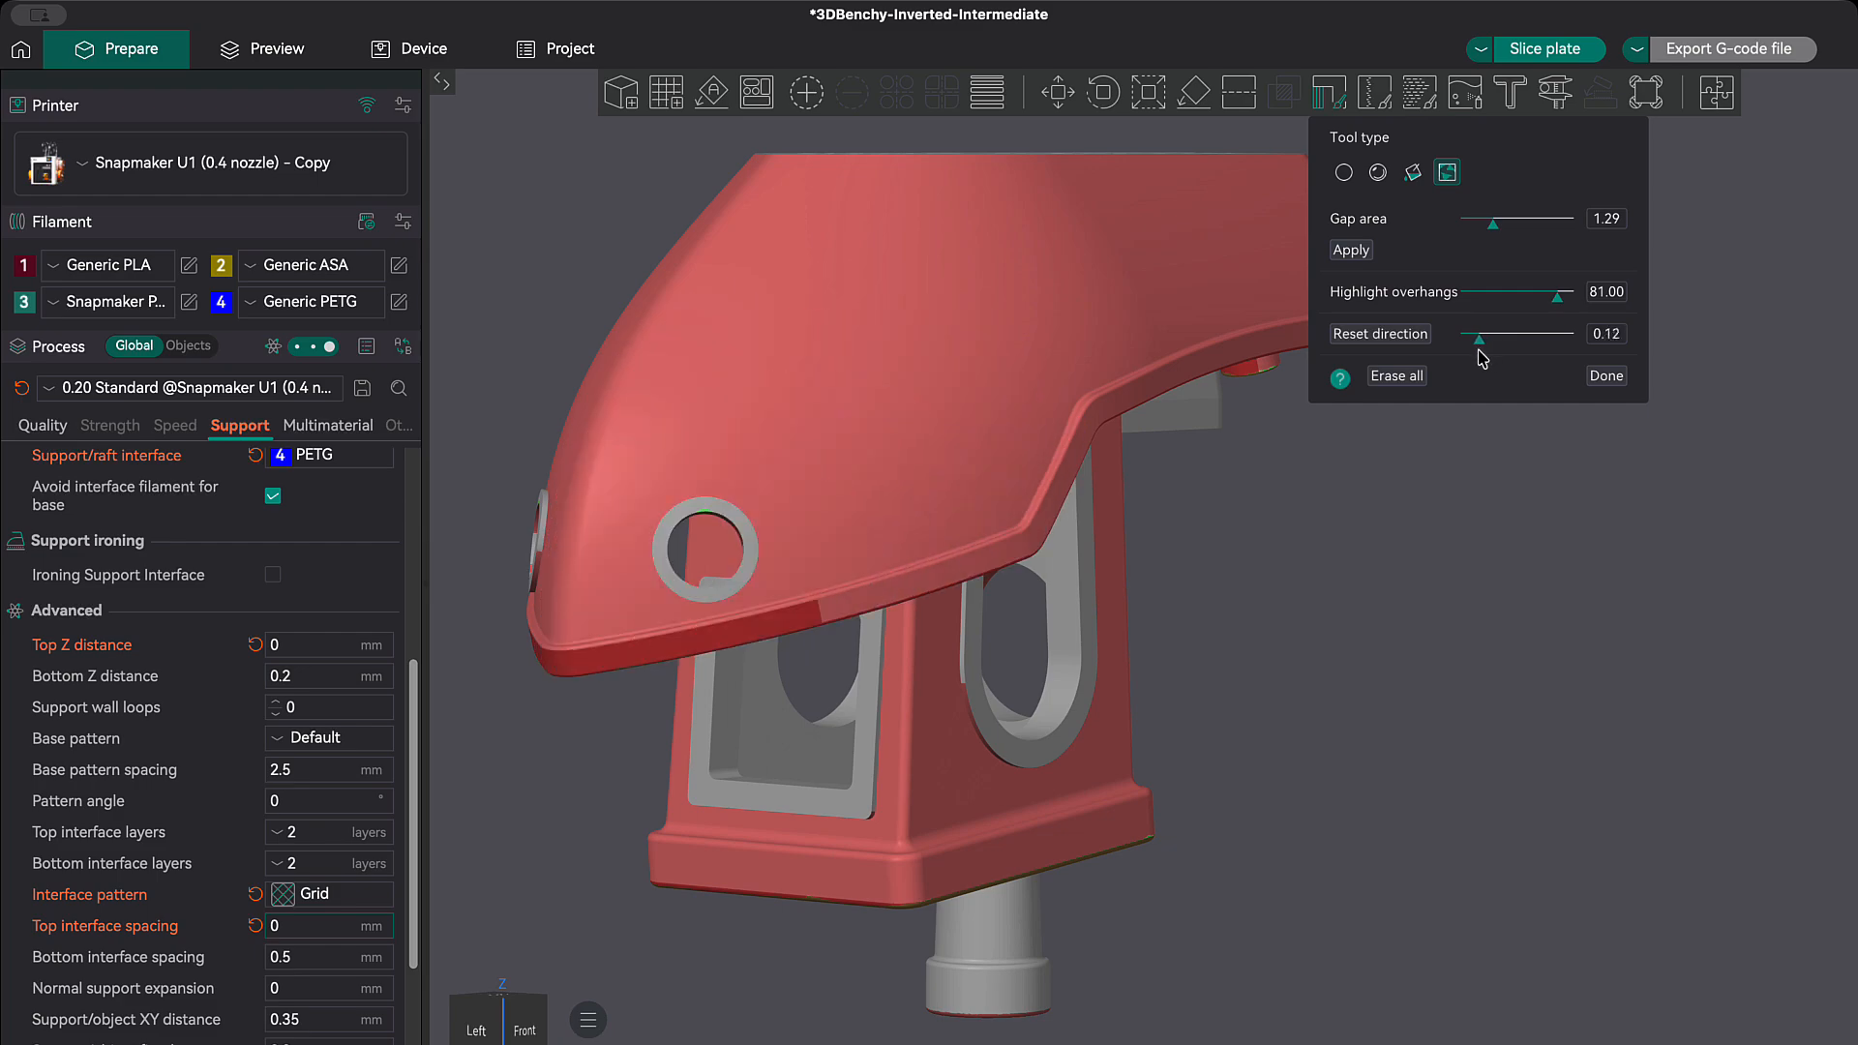
left_click_drag(1366, 633, 1308, 630)
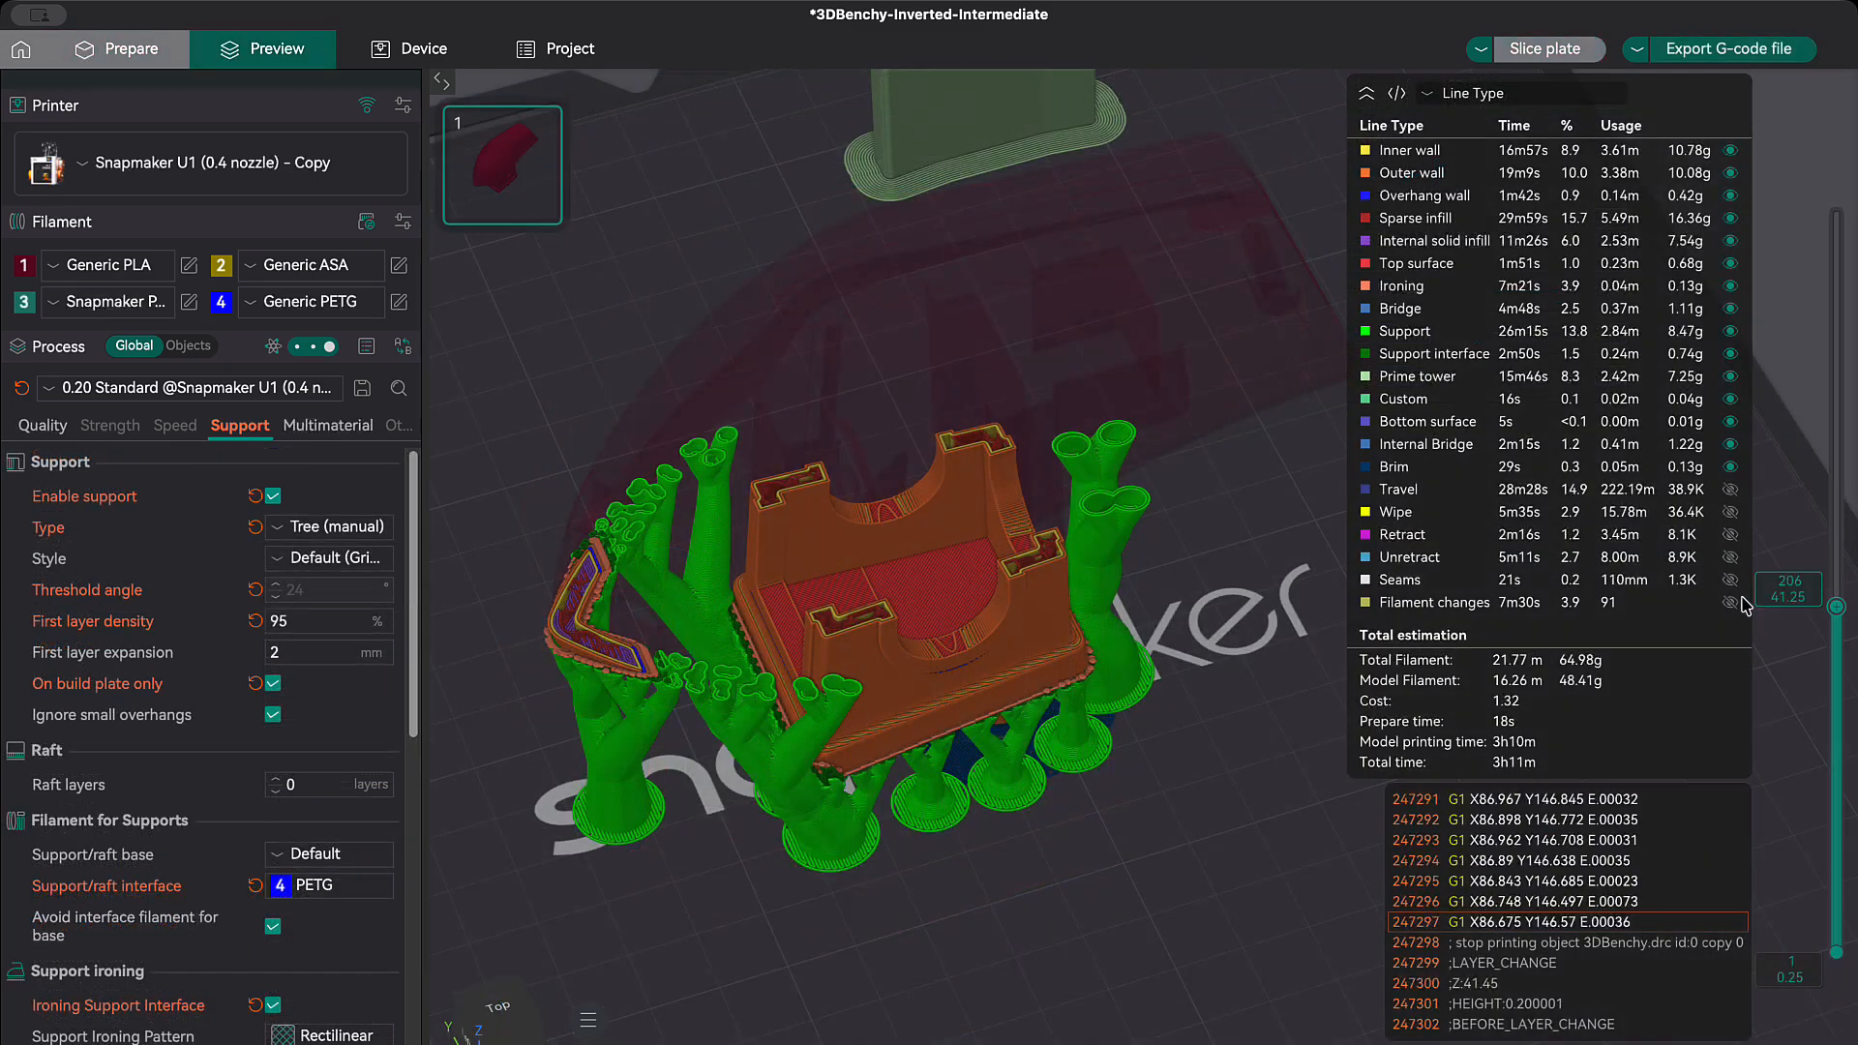
Step: Slice the Benchy plate and step through the preview layers to examine the manually painted tree supports
left_click_drag(1744, 607, 1754, 484)
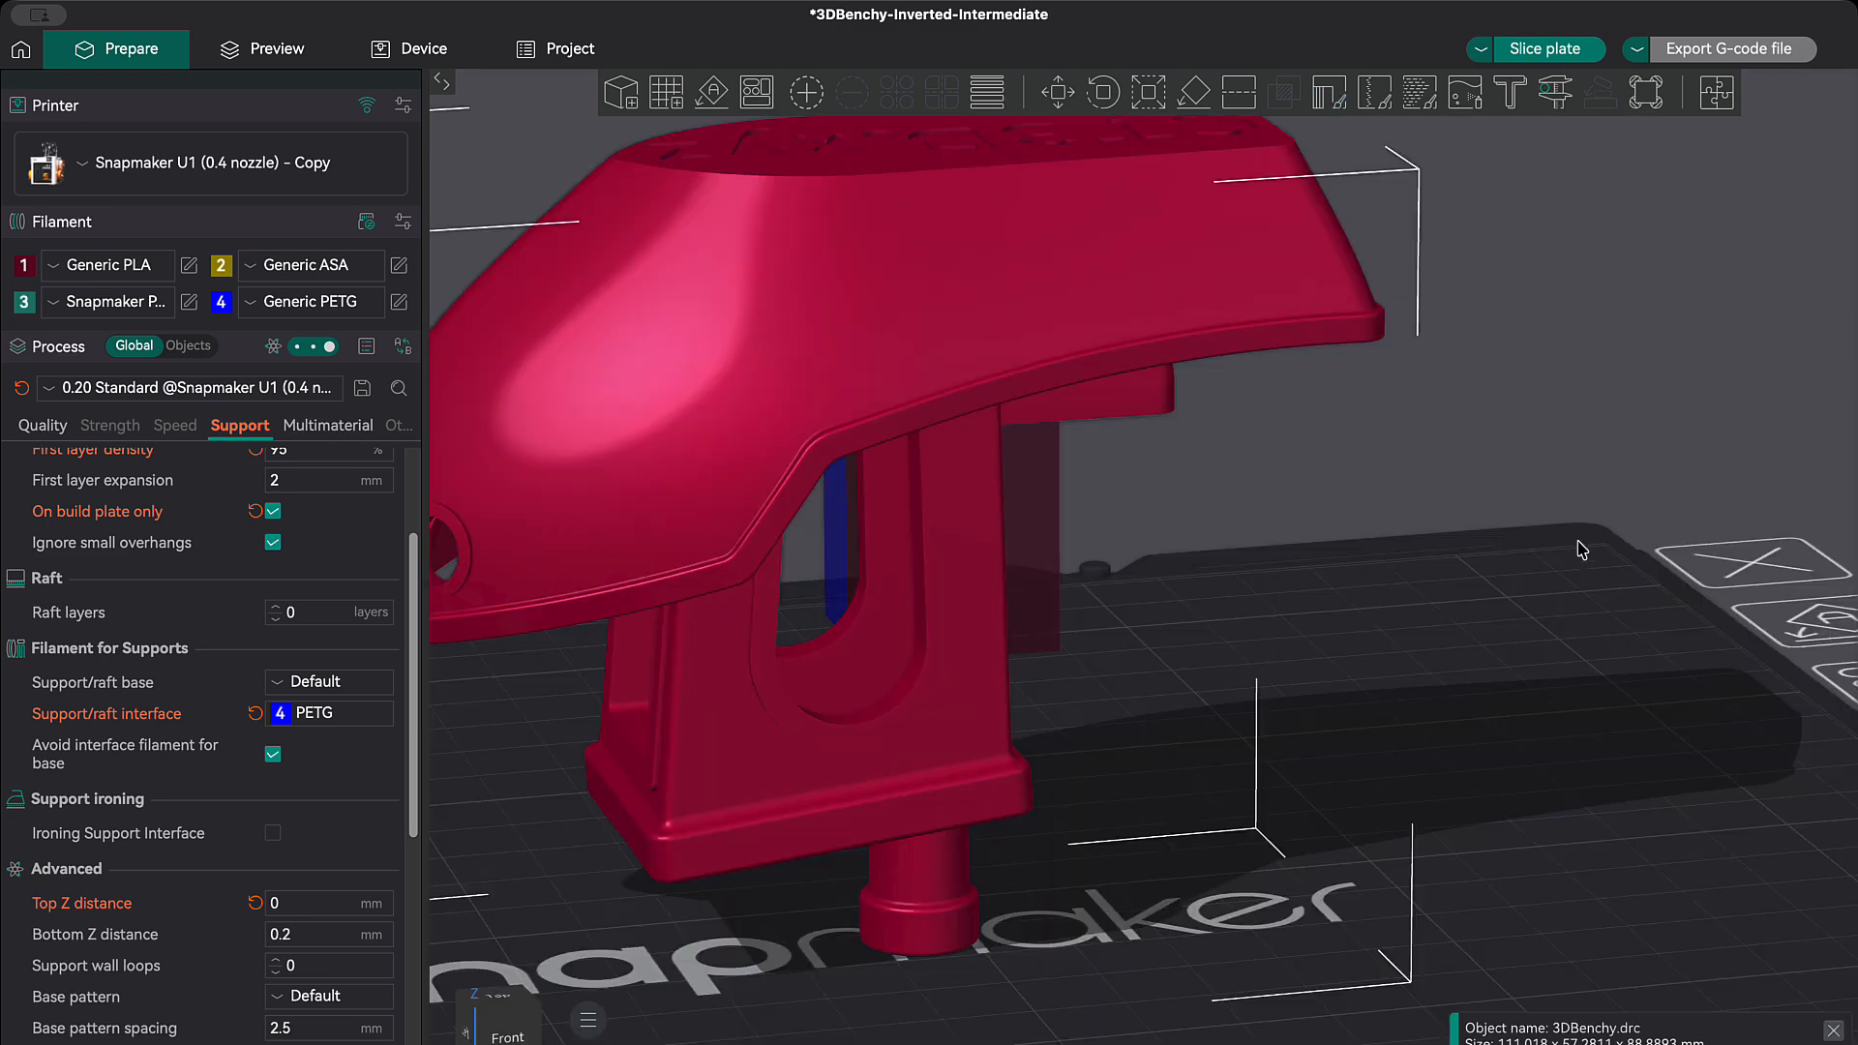
key("ctrl+r")
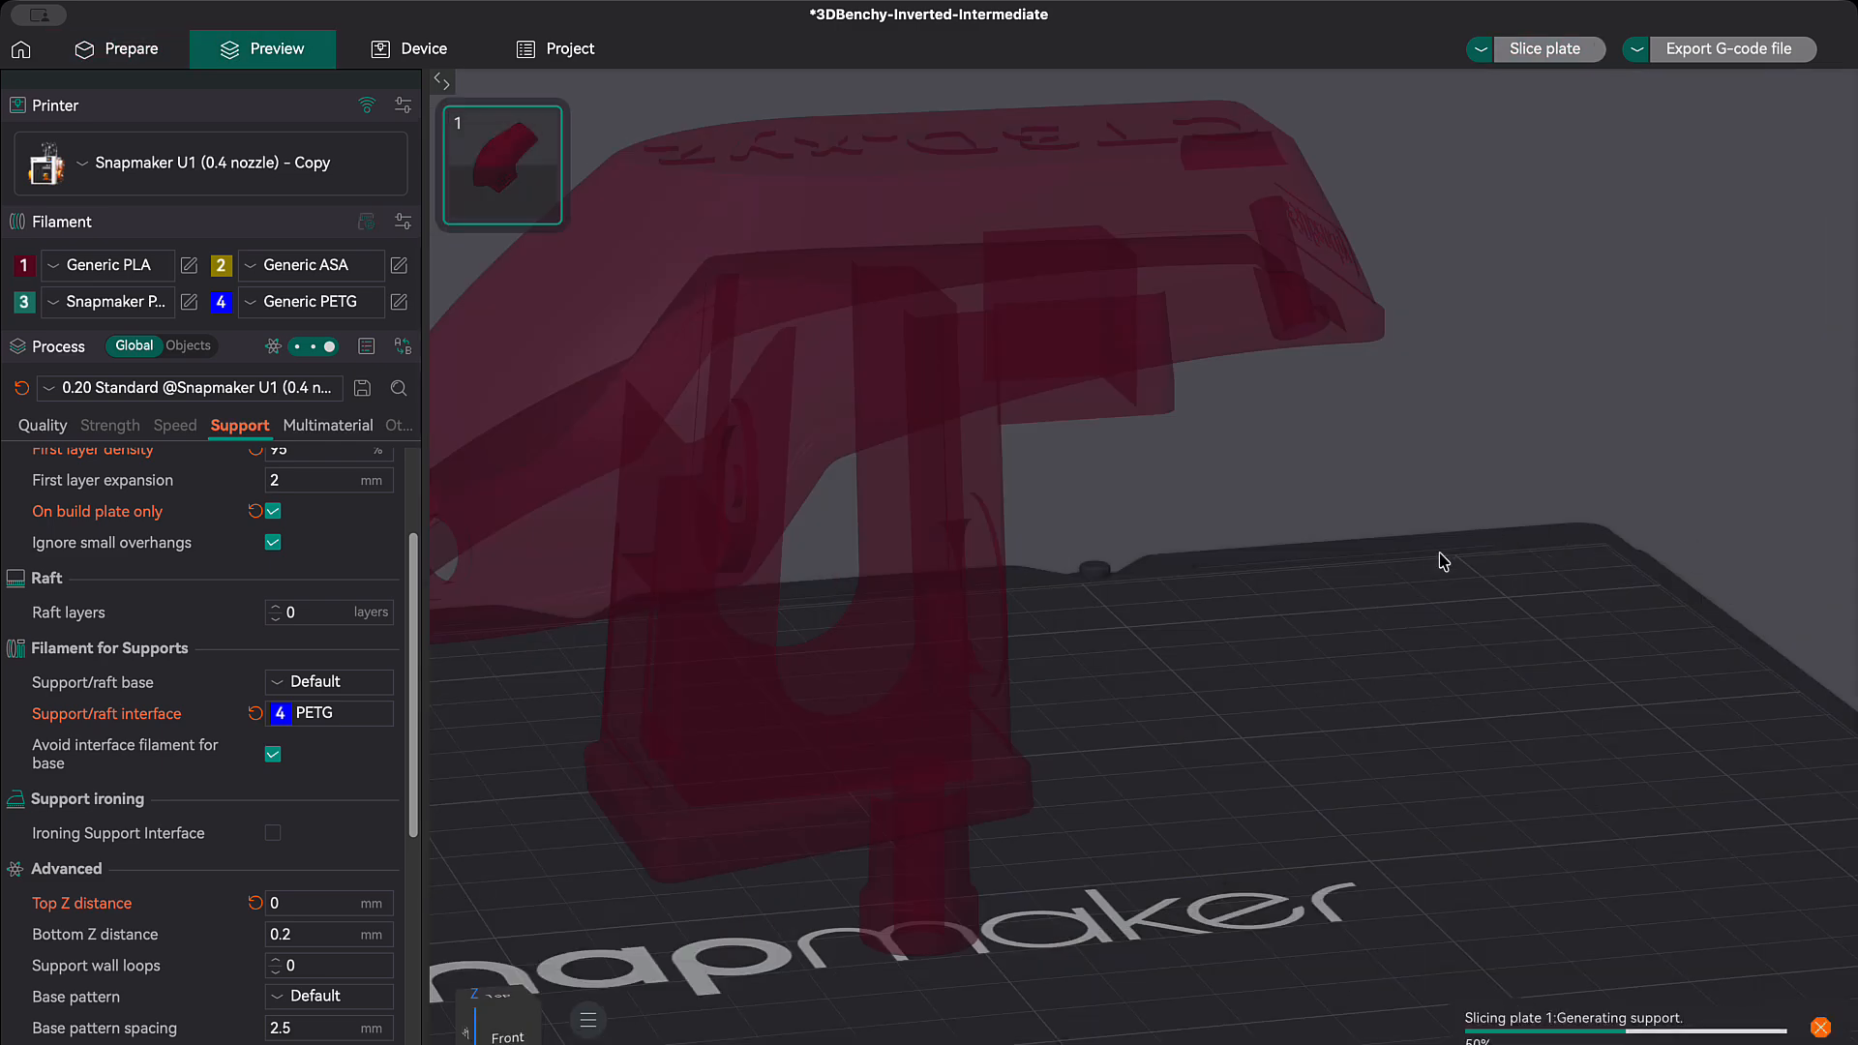
scroll(1253, 722, "down", 3)
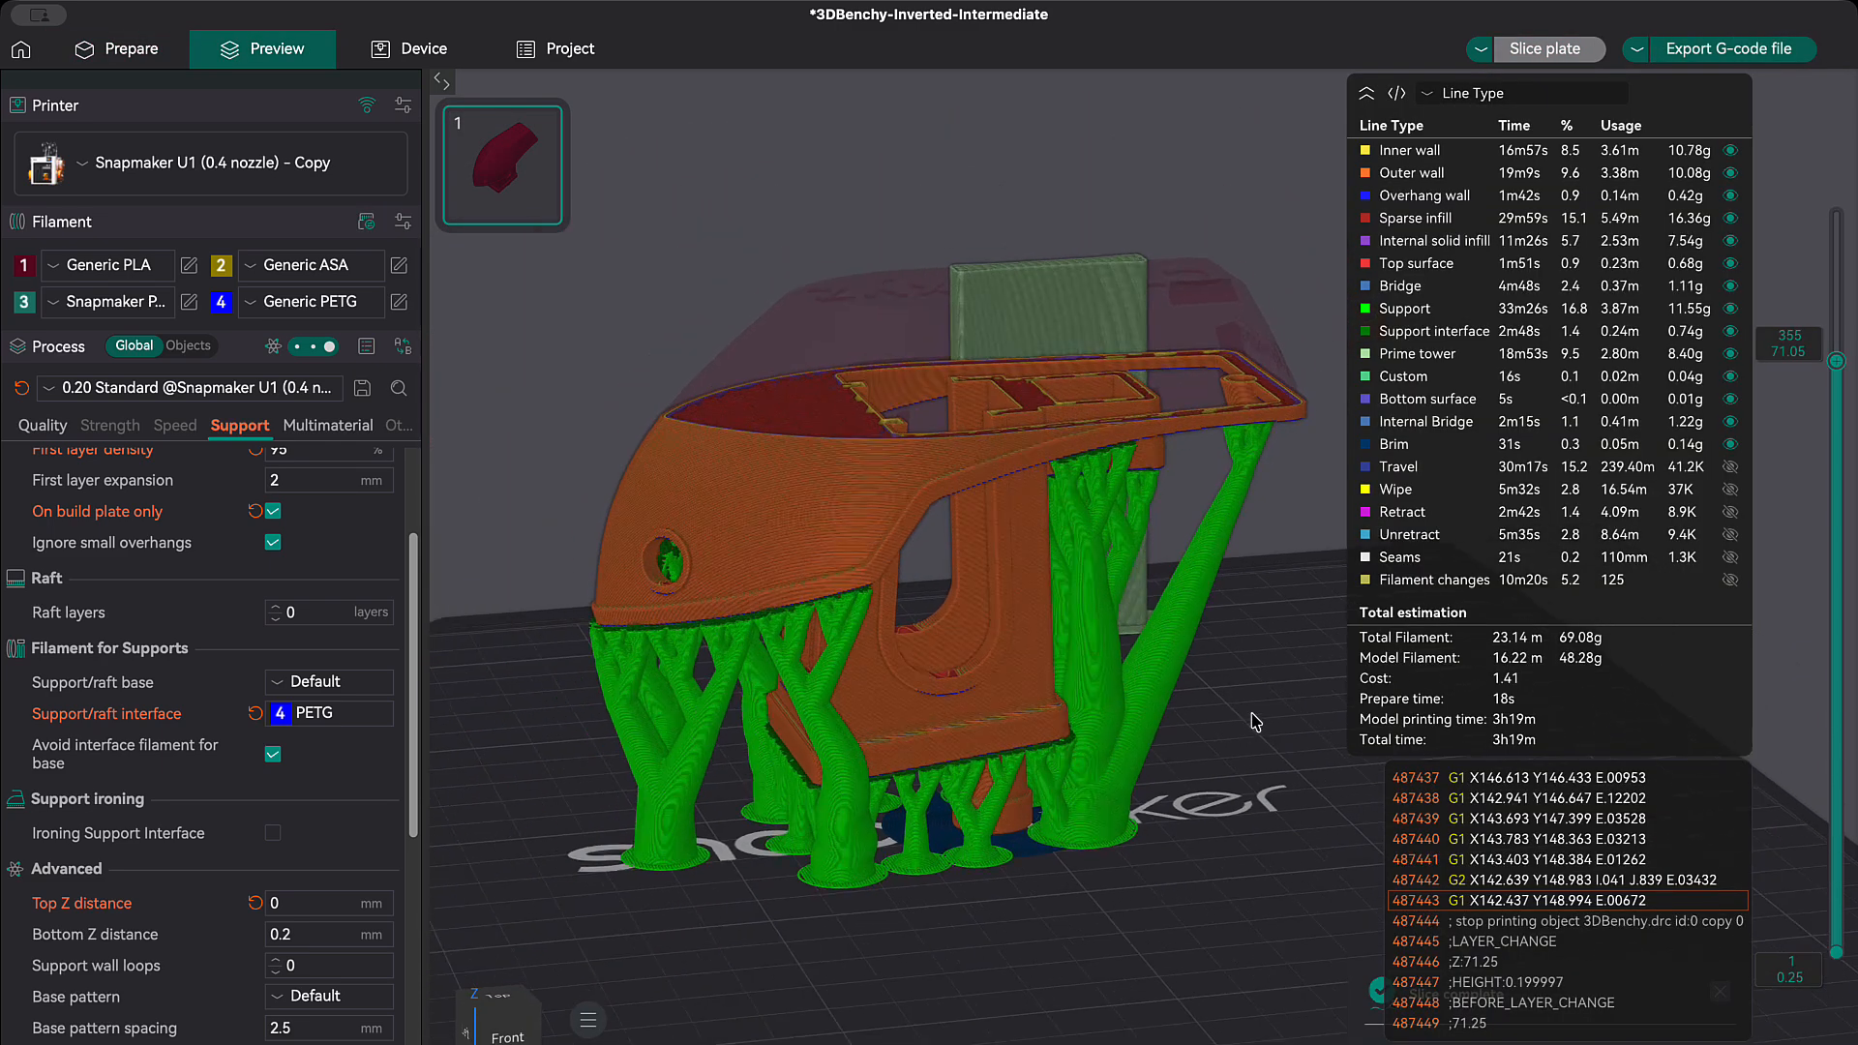
mouse_move(1796, 365)
left_mouse_down()
mouse_move(1798, 303)
mouse_move(1802, 456)
mouse_move(1803, 397)
left_mouse_up()
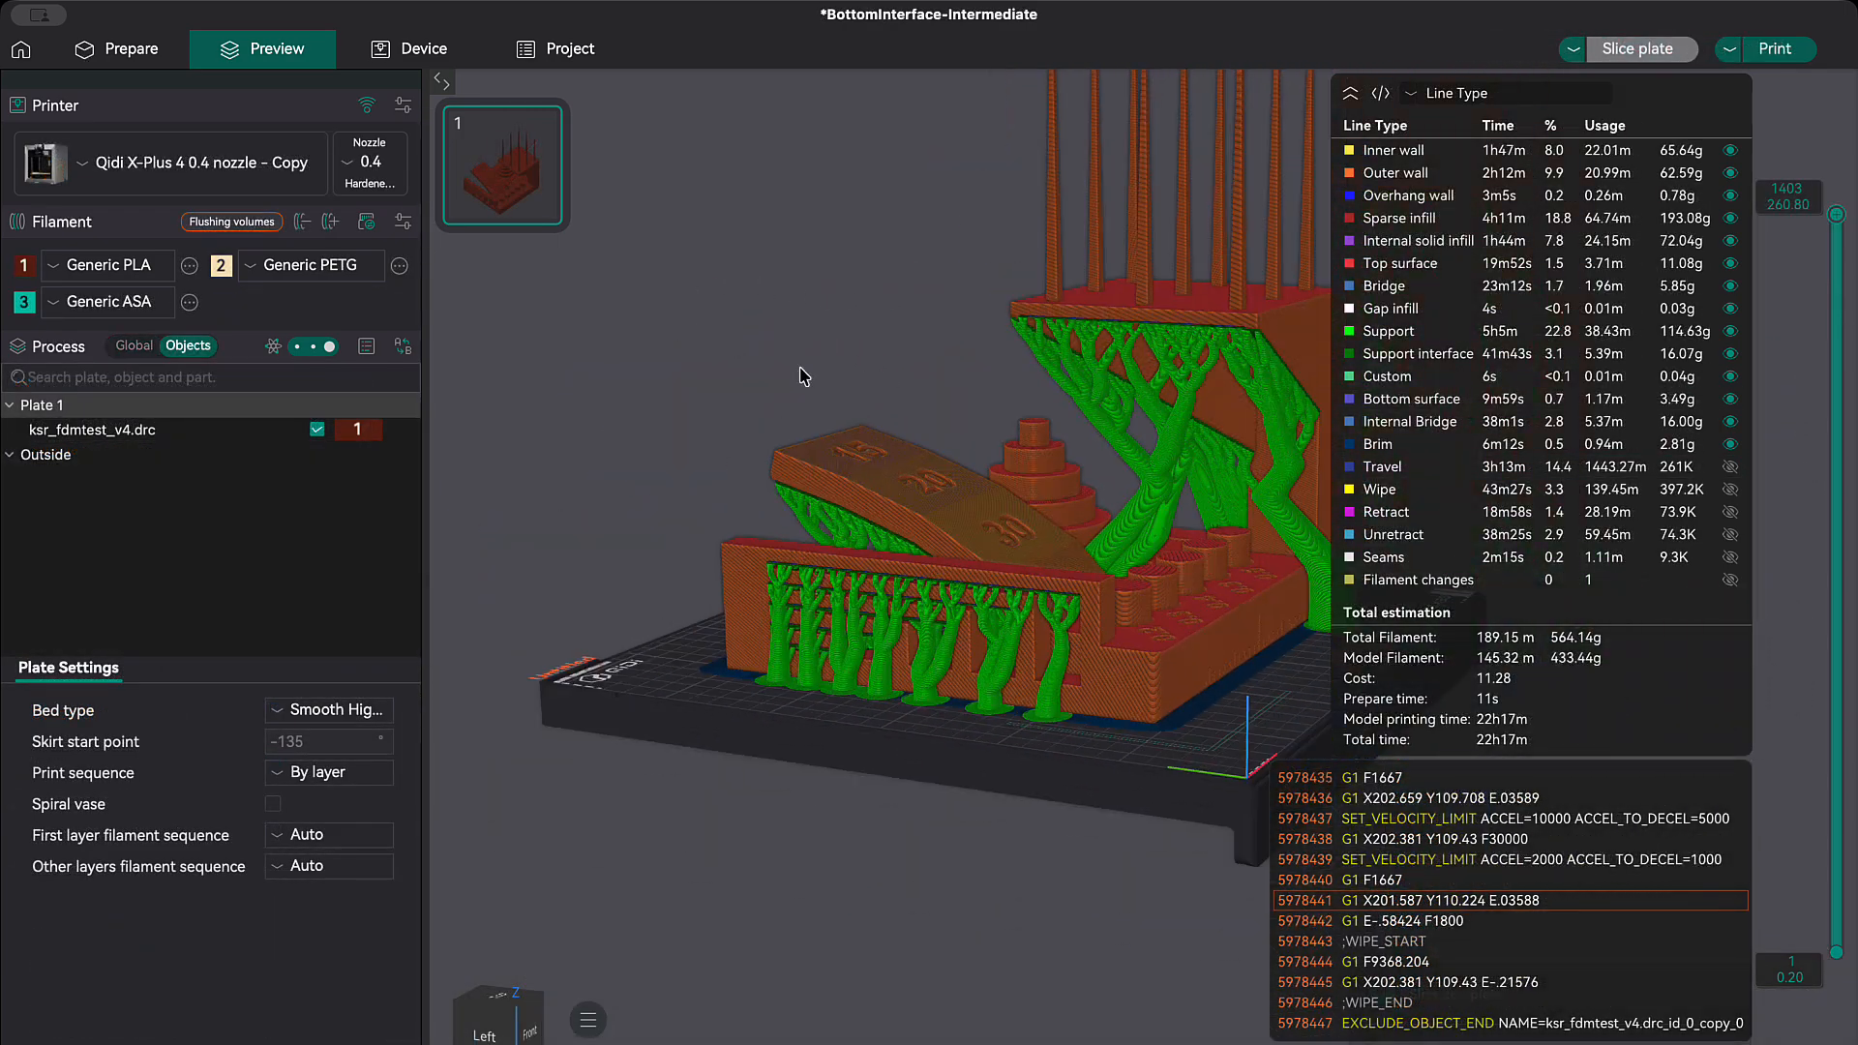
Step: Stretch the added cube part along its Y axis over the slotted block of the FDM test model
middle_click_drag(800, 368, 757, 383)
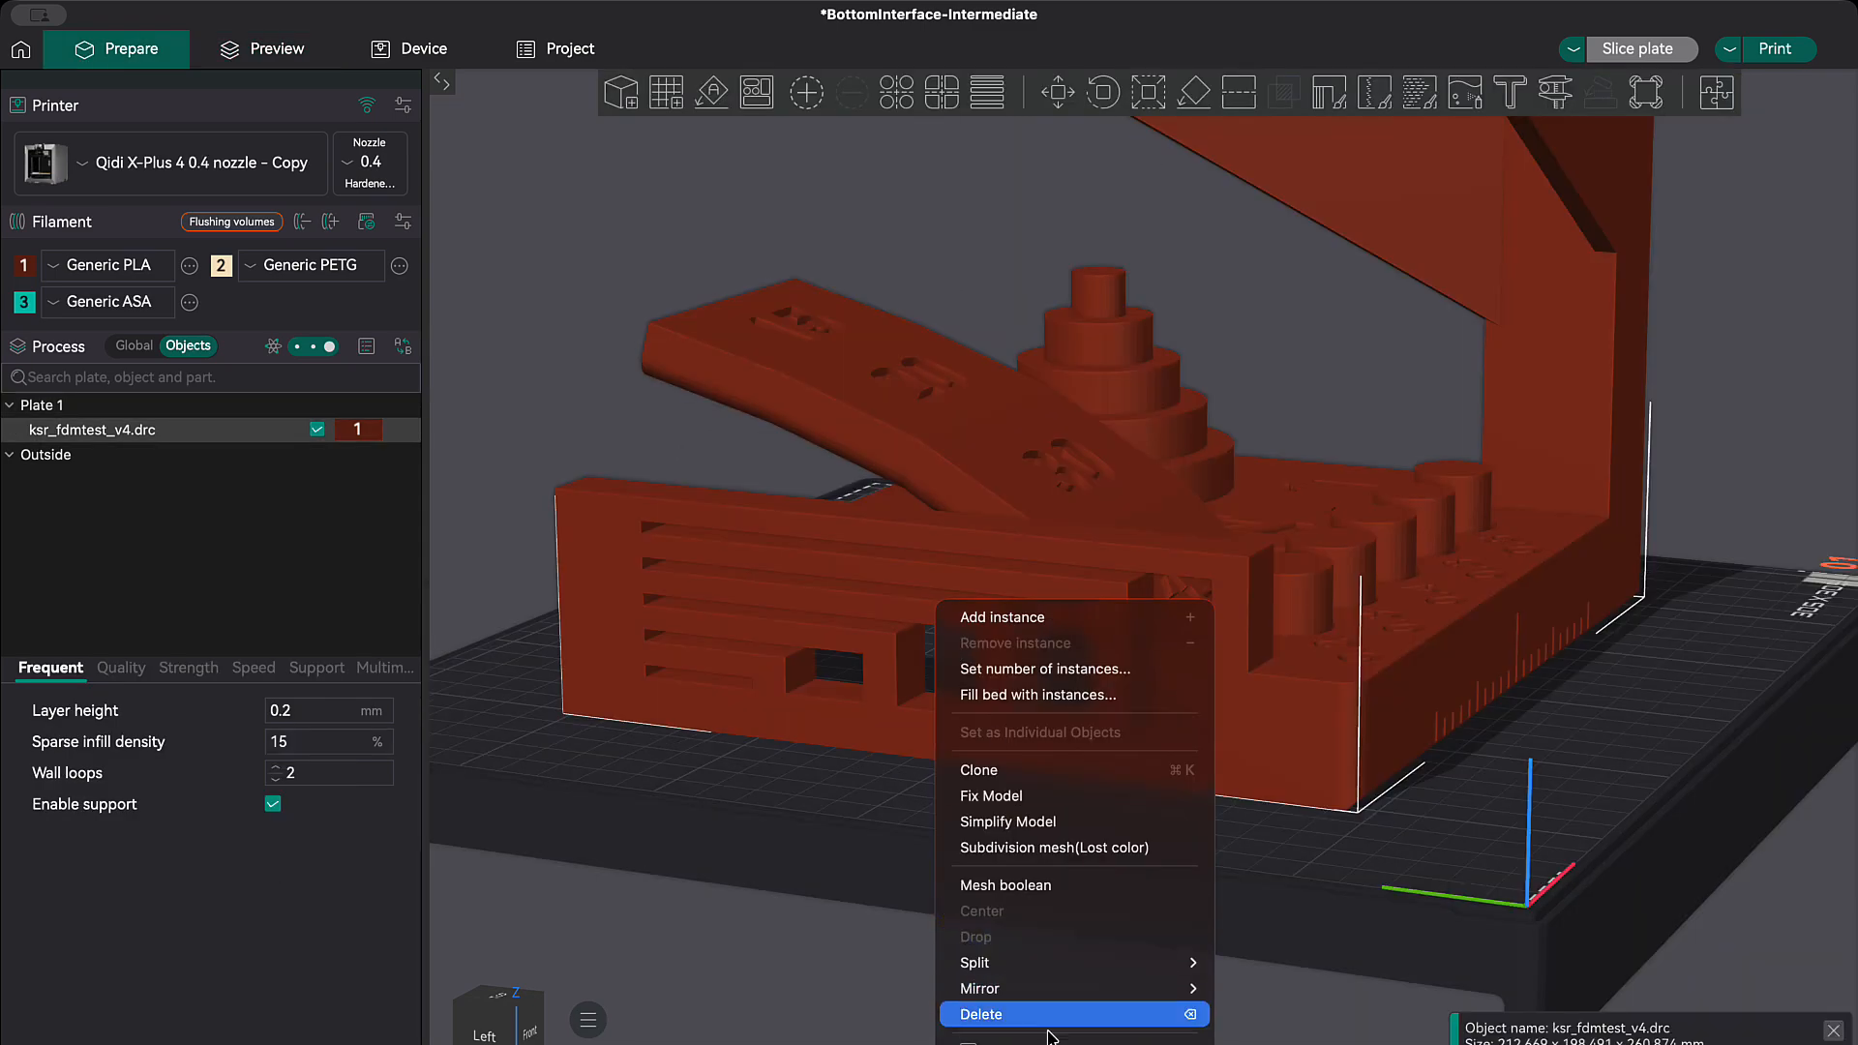
scroll(1077, 840, "down", 5)
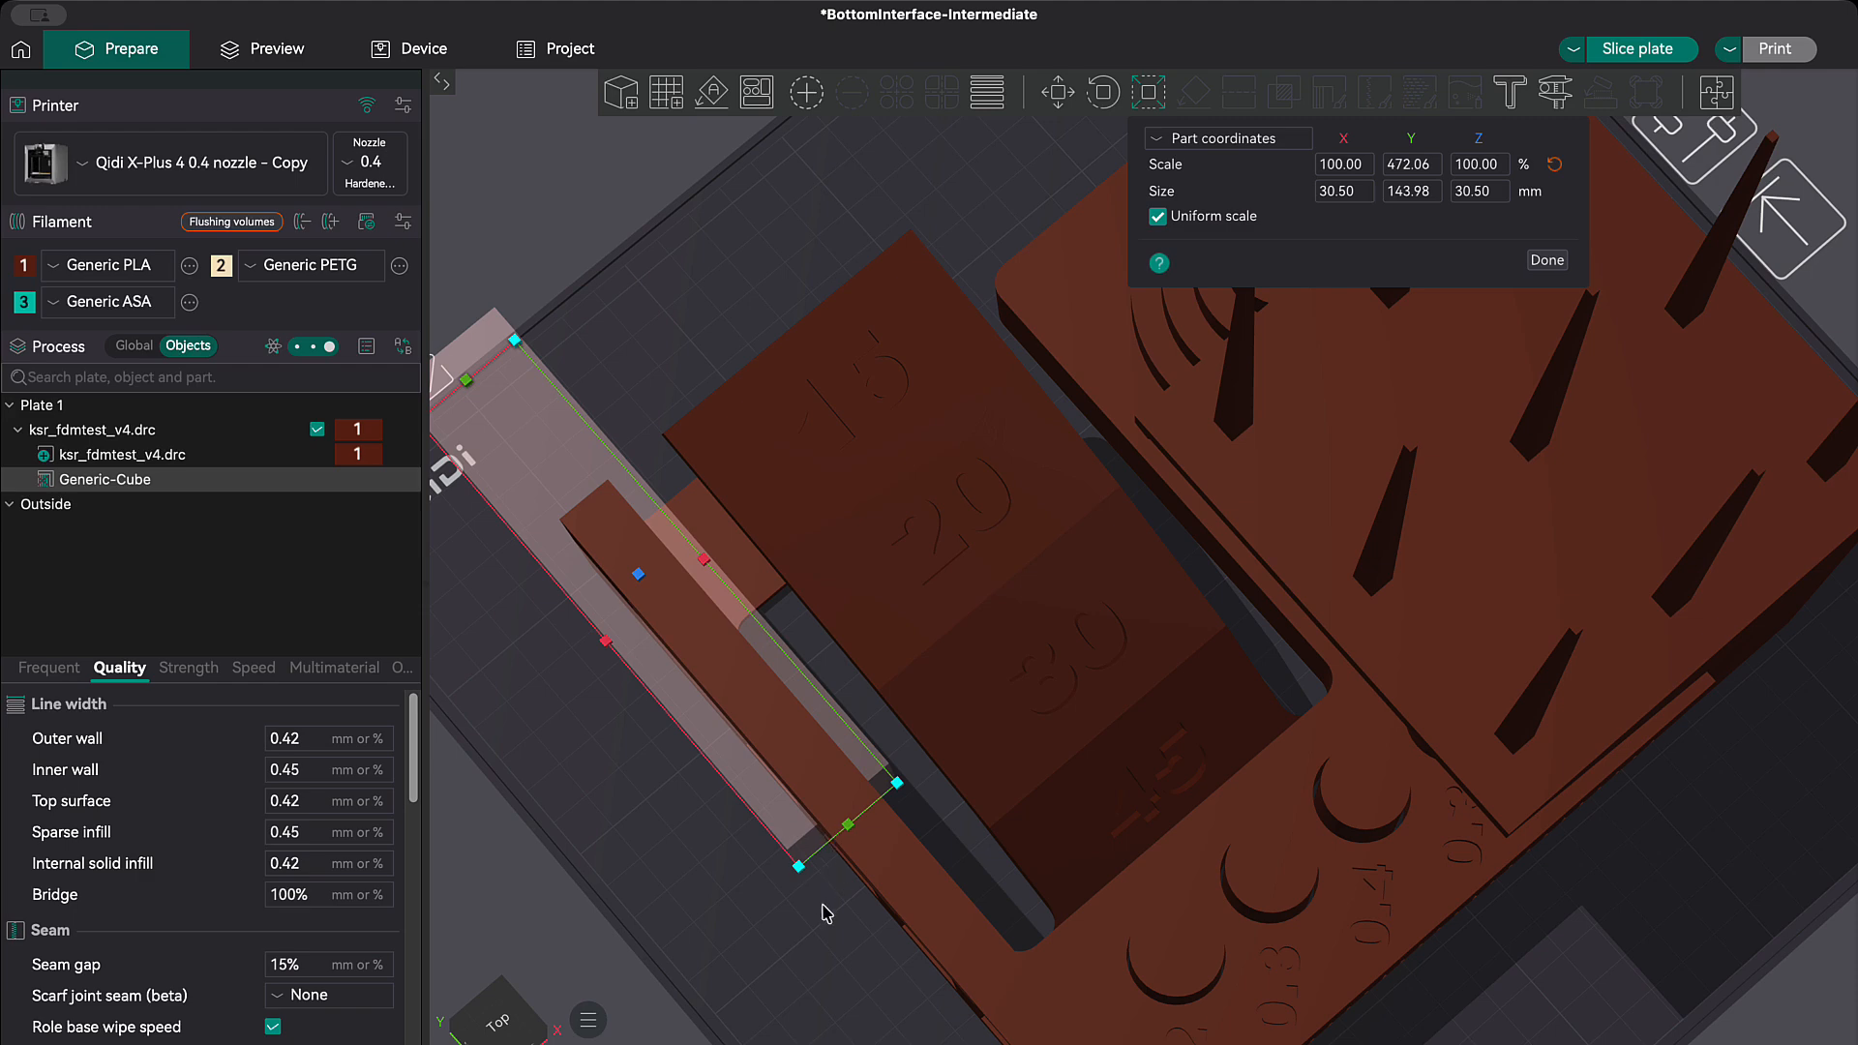
scroll(832, 895, "down", 2)
left_click_drag(898, 791, 913, 805)
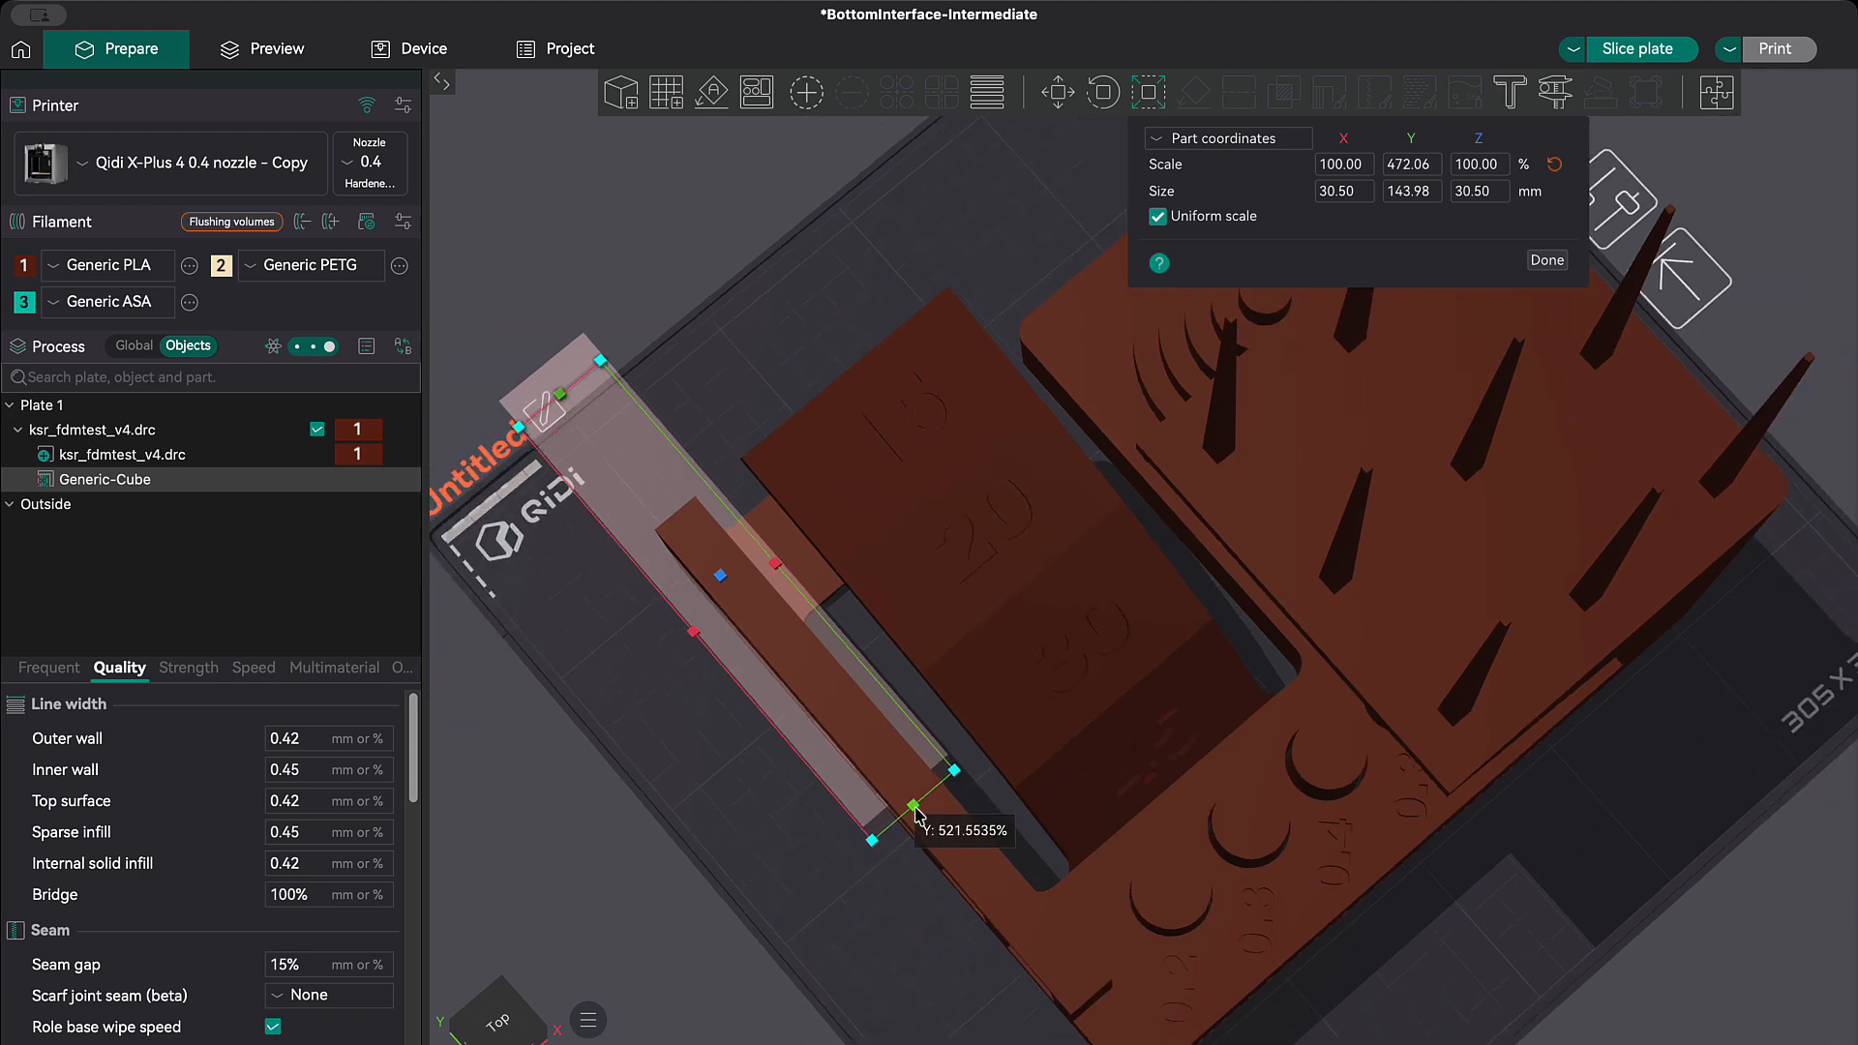
key("5")
left_click_drag(892, 646, 899, 545)
Step: Examine the slim tree supports and their contact areas beneath the sliced test model
left_click_drag(1415, 614, 1263, 656)
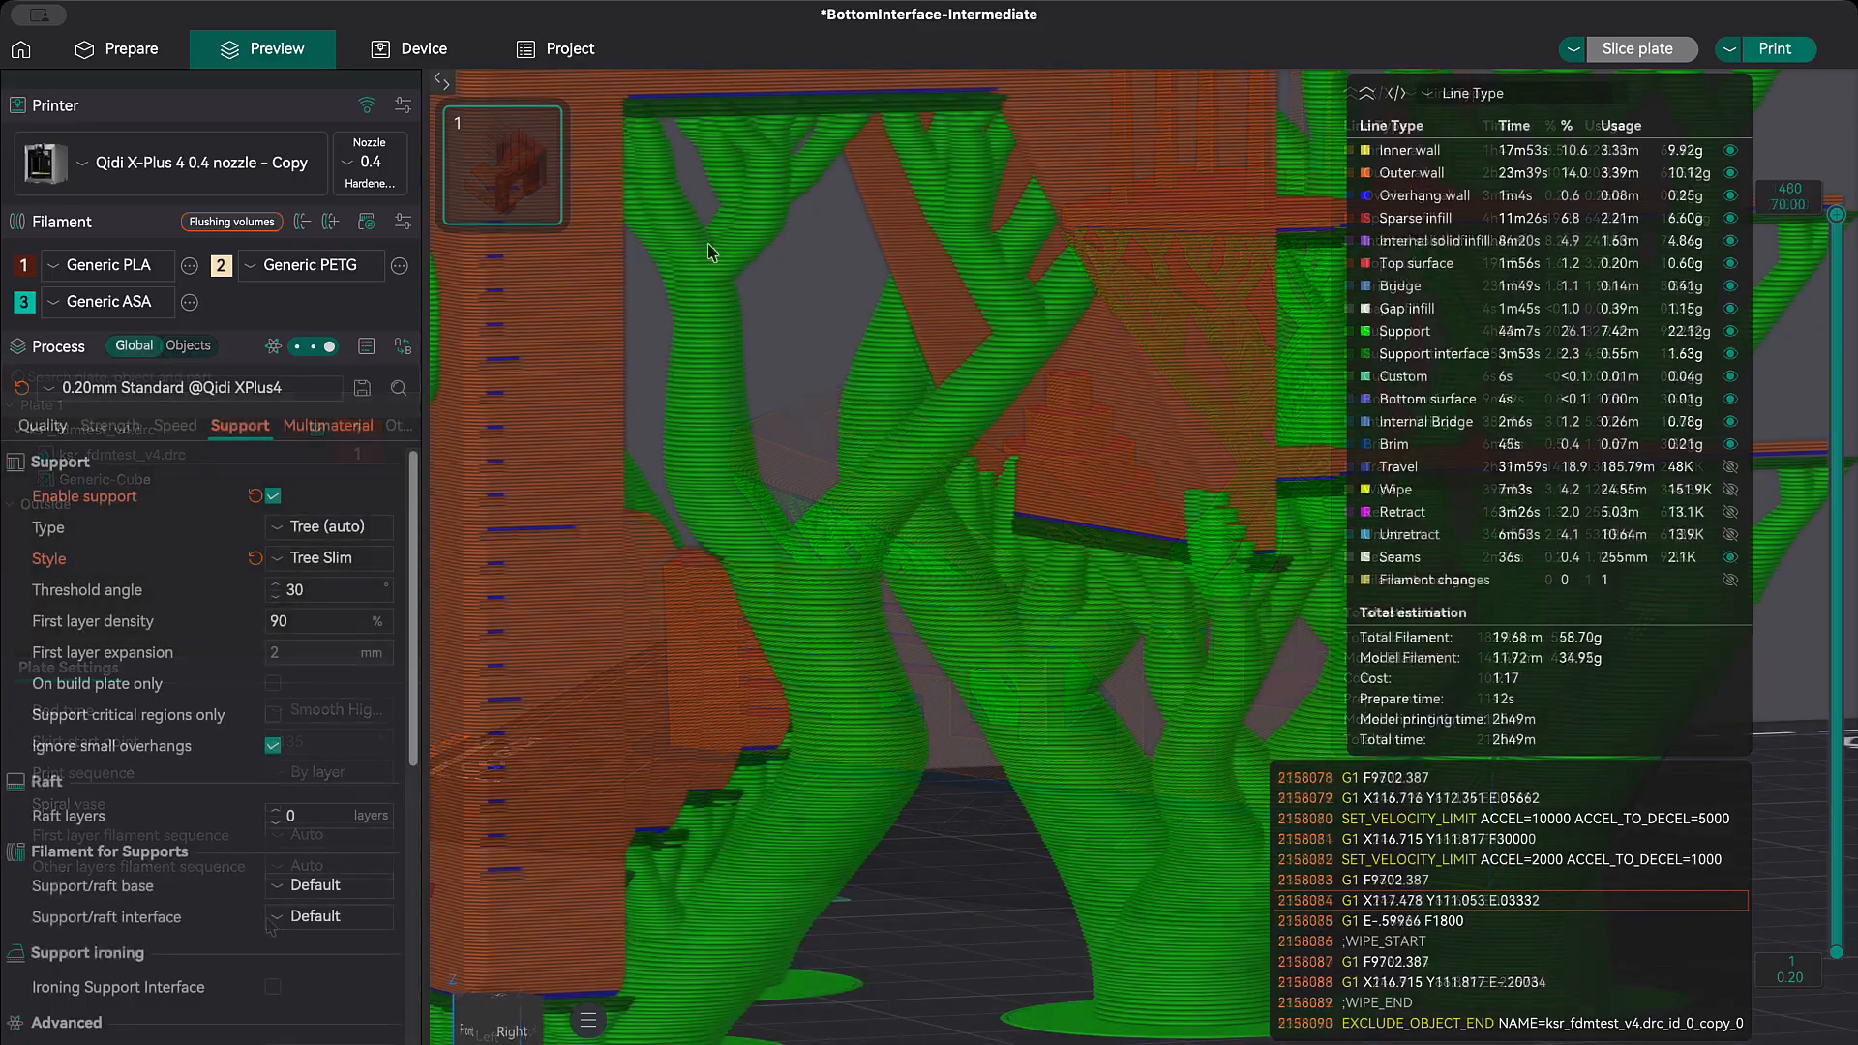
left_click_drag(943, 723, 956, 975)
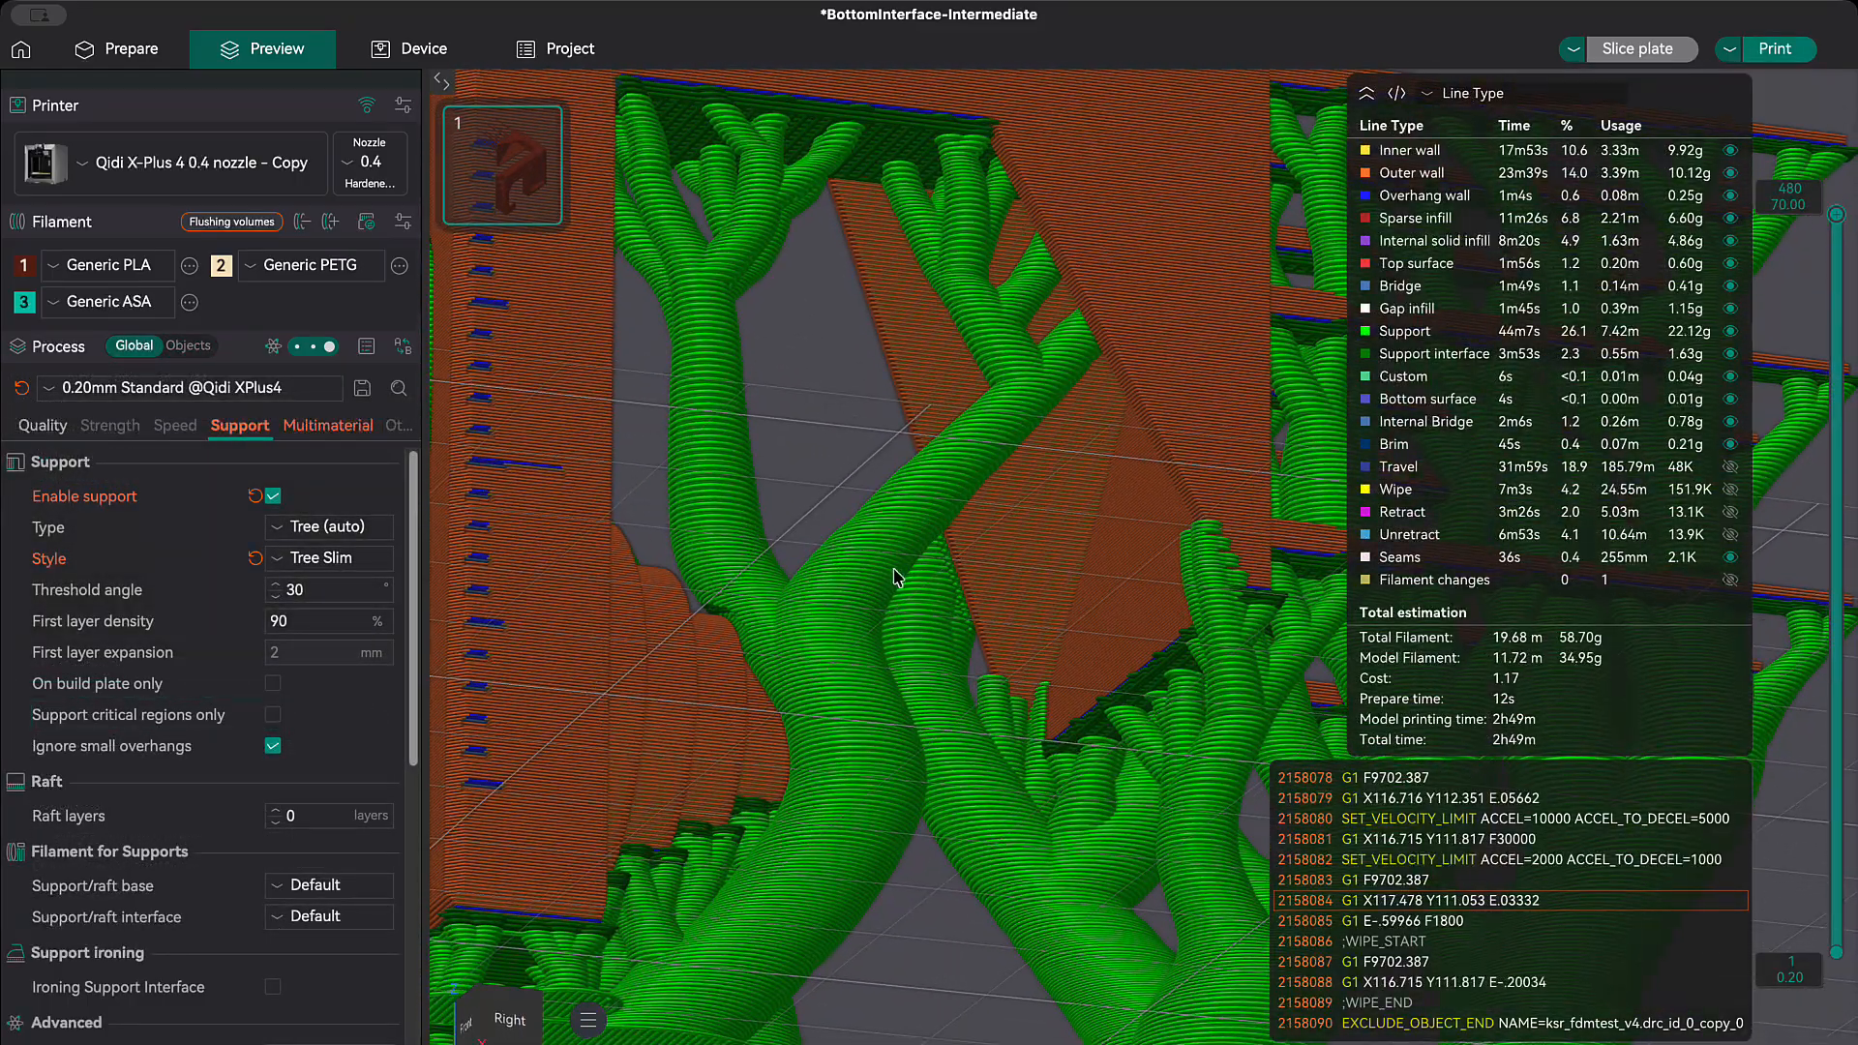
Step: Restrict the FDM test model's tree supports to critical regions only and inspect the updated slice
scroll(897, 579, "down", 3)
right_click_drag(1044, 696, 1014, 611)
left_click_drag(1014, 603, 1006, 694)
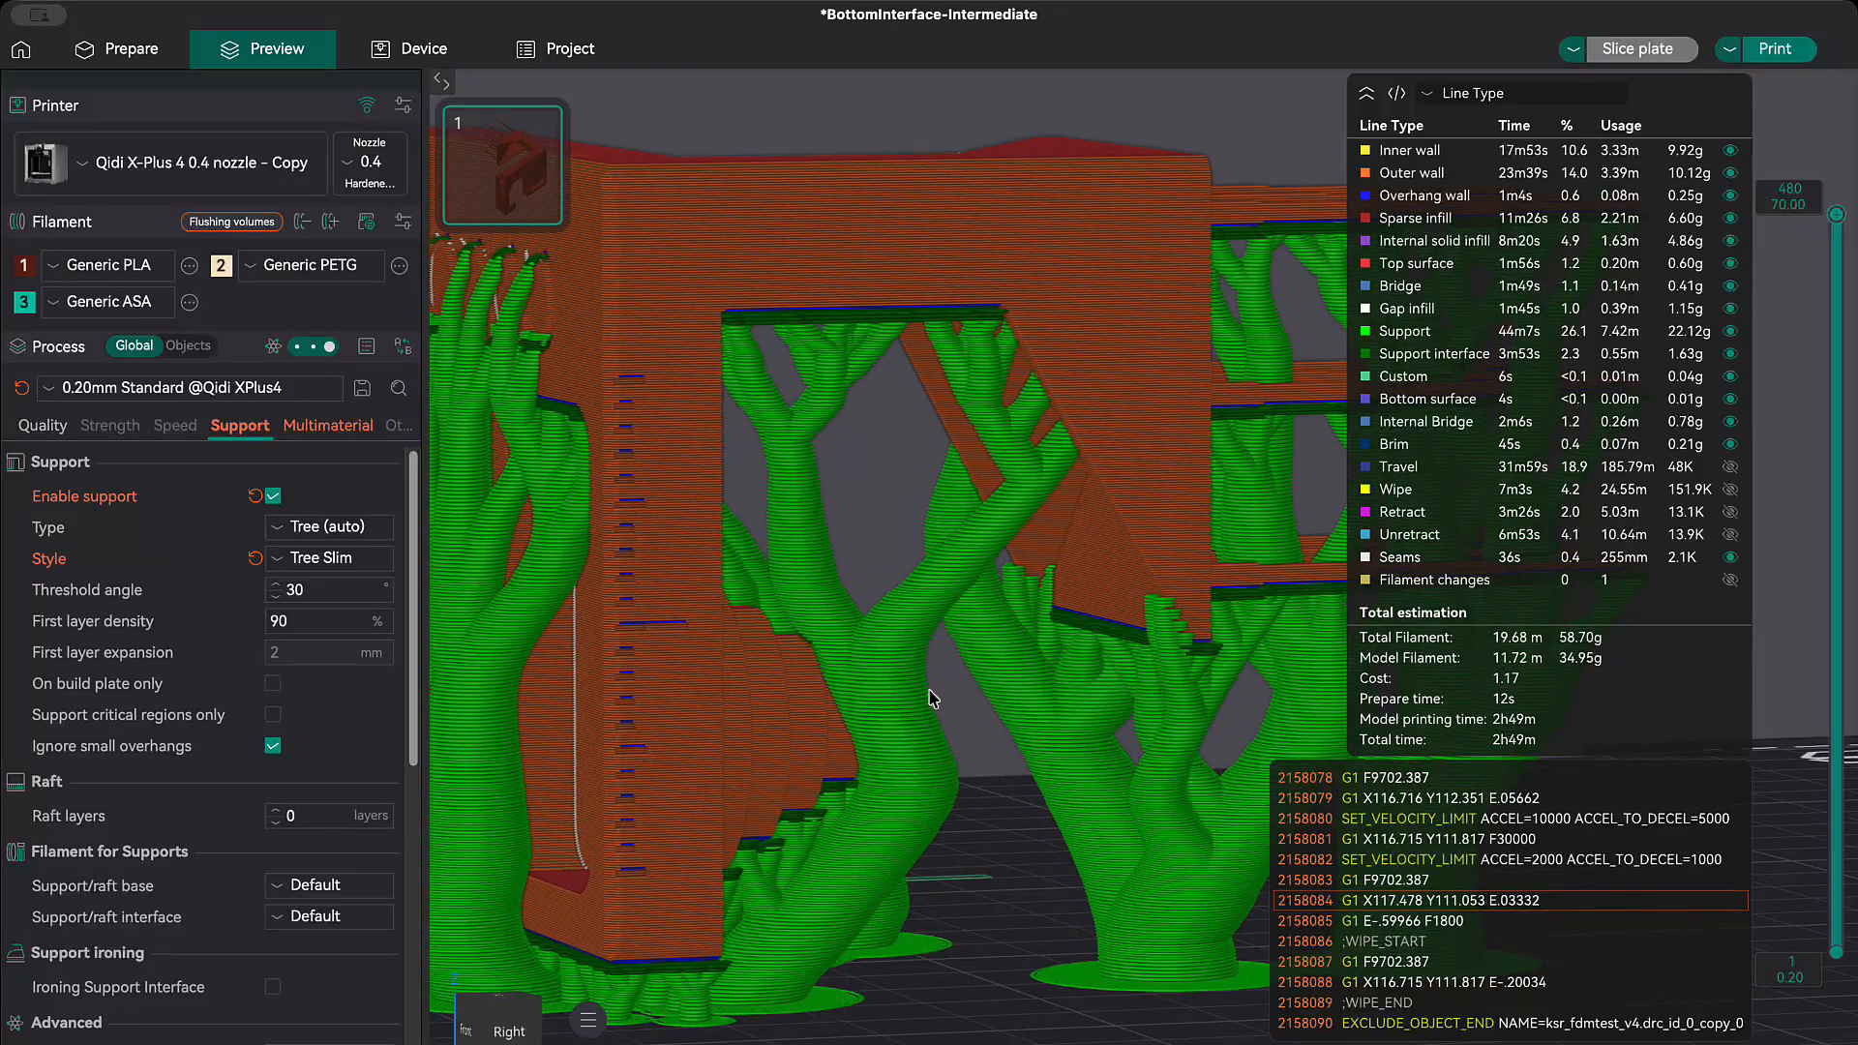
left_click(272, 715)
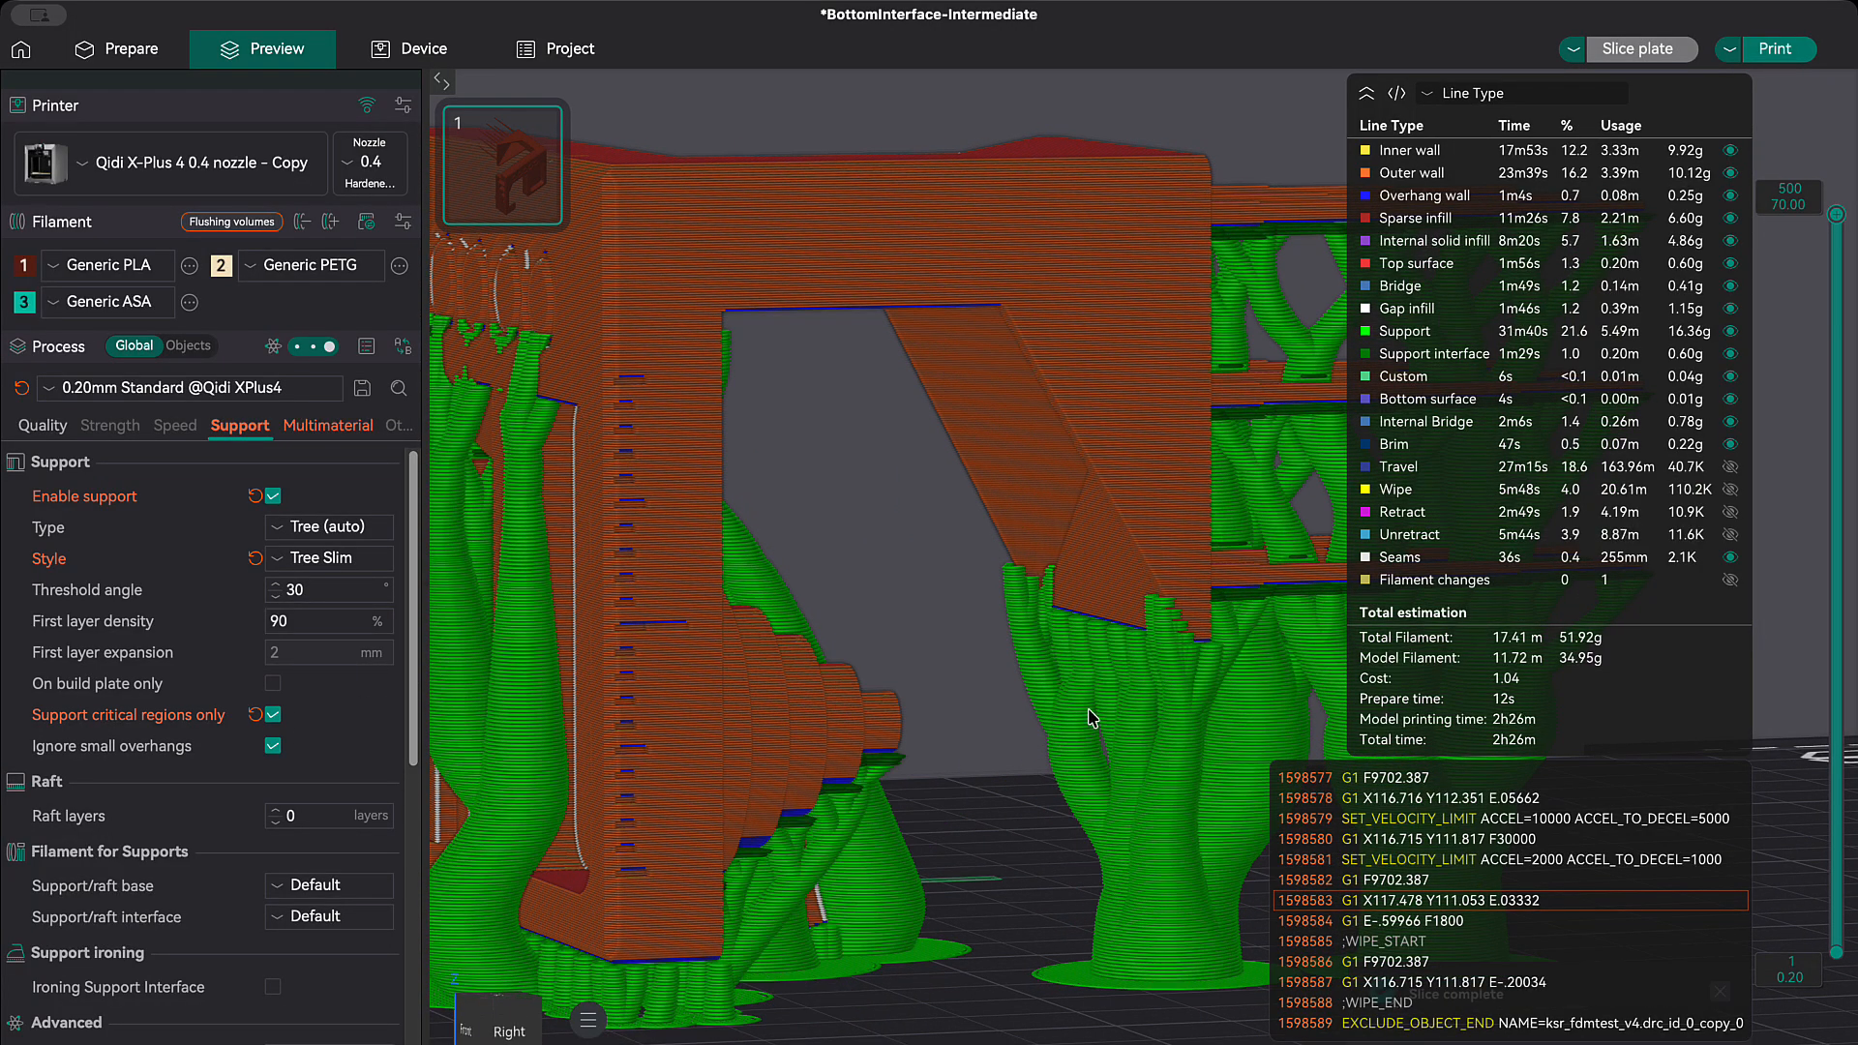
left_click_drag(967, 818, 994, 779)
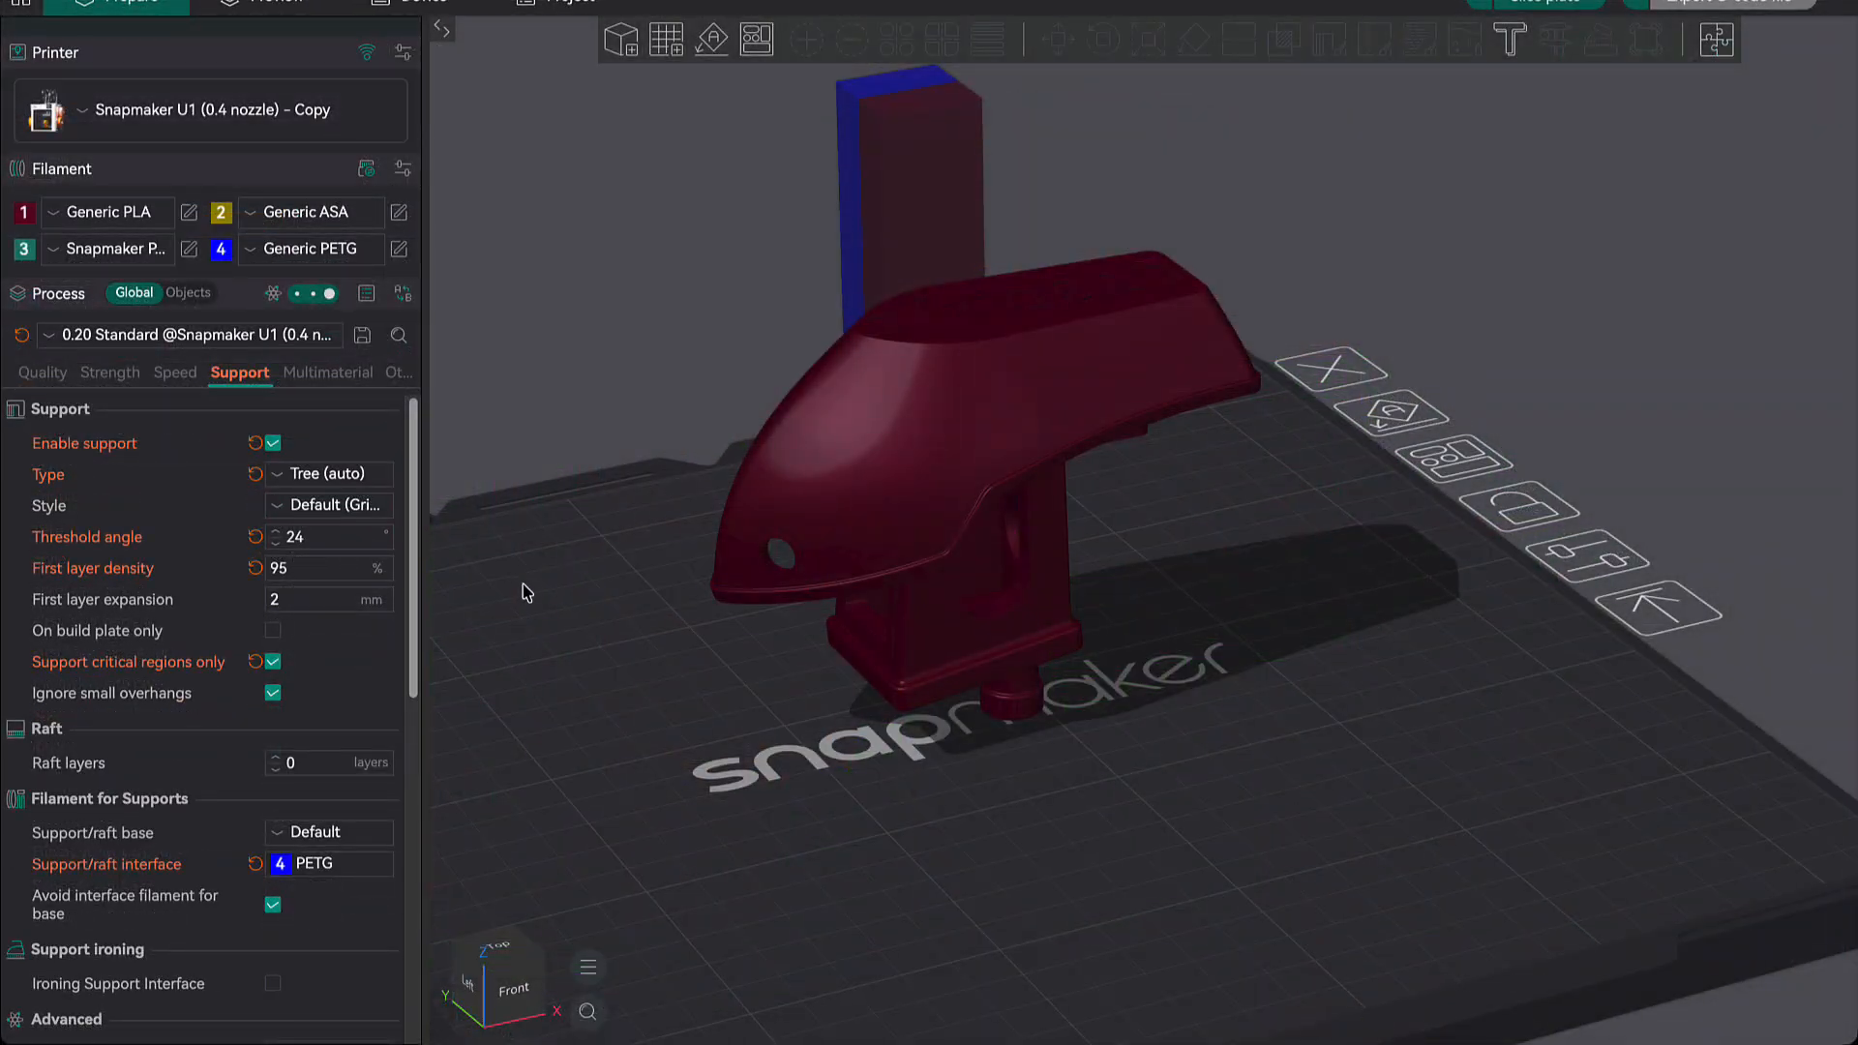
Step: Set the tree support tip diameter to 2 mm and slice the inverted Benchy
scroll(326, 522, "down", 10)
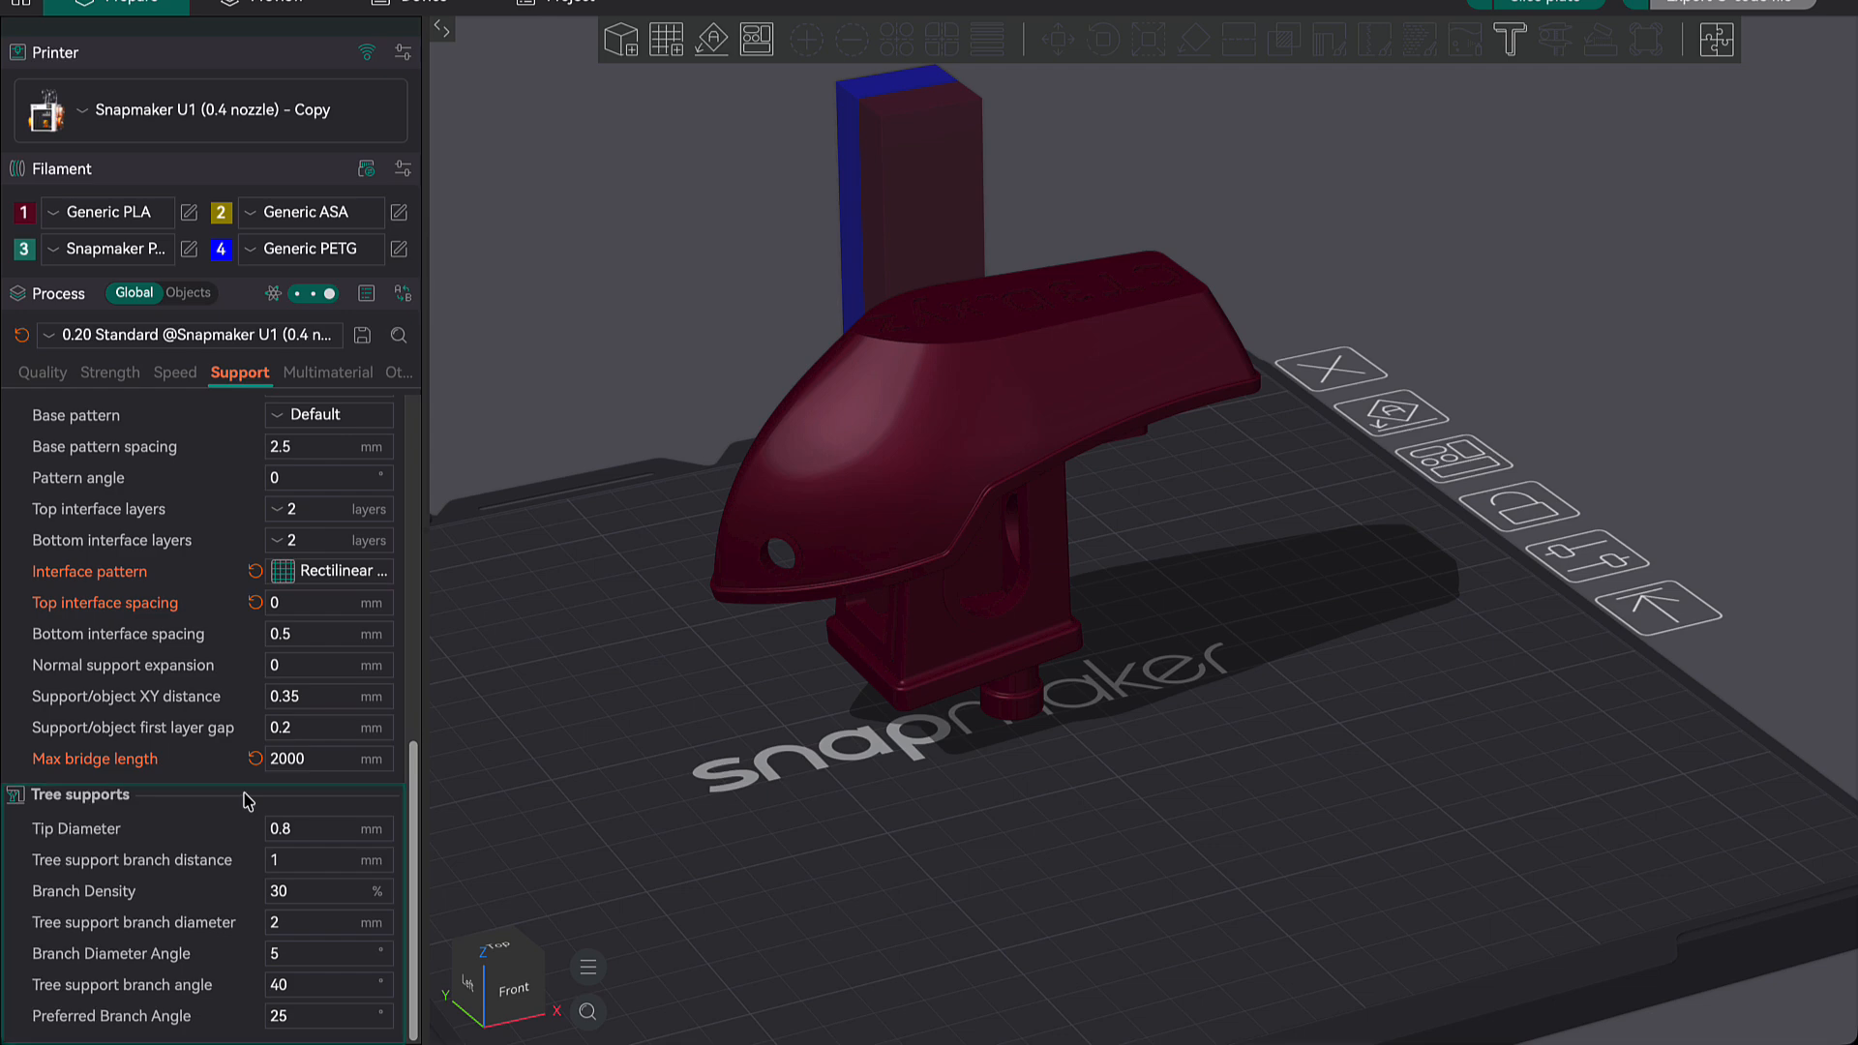
scroll(329, 600, "up", 10)
scroll(348, 677, "down", 10)
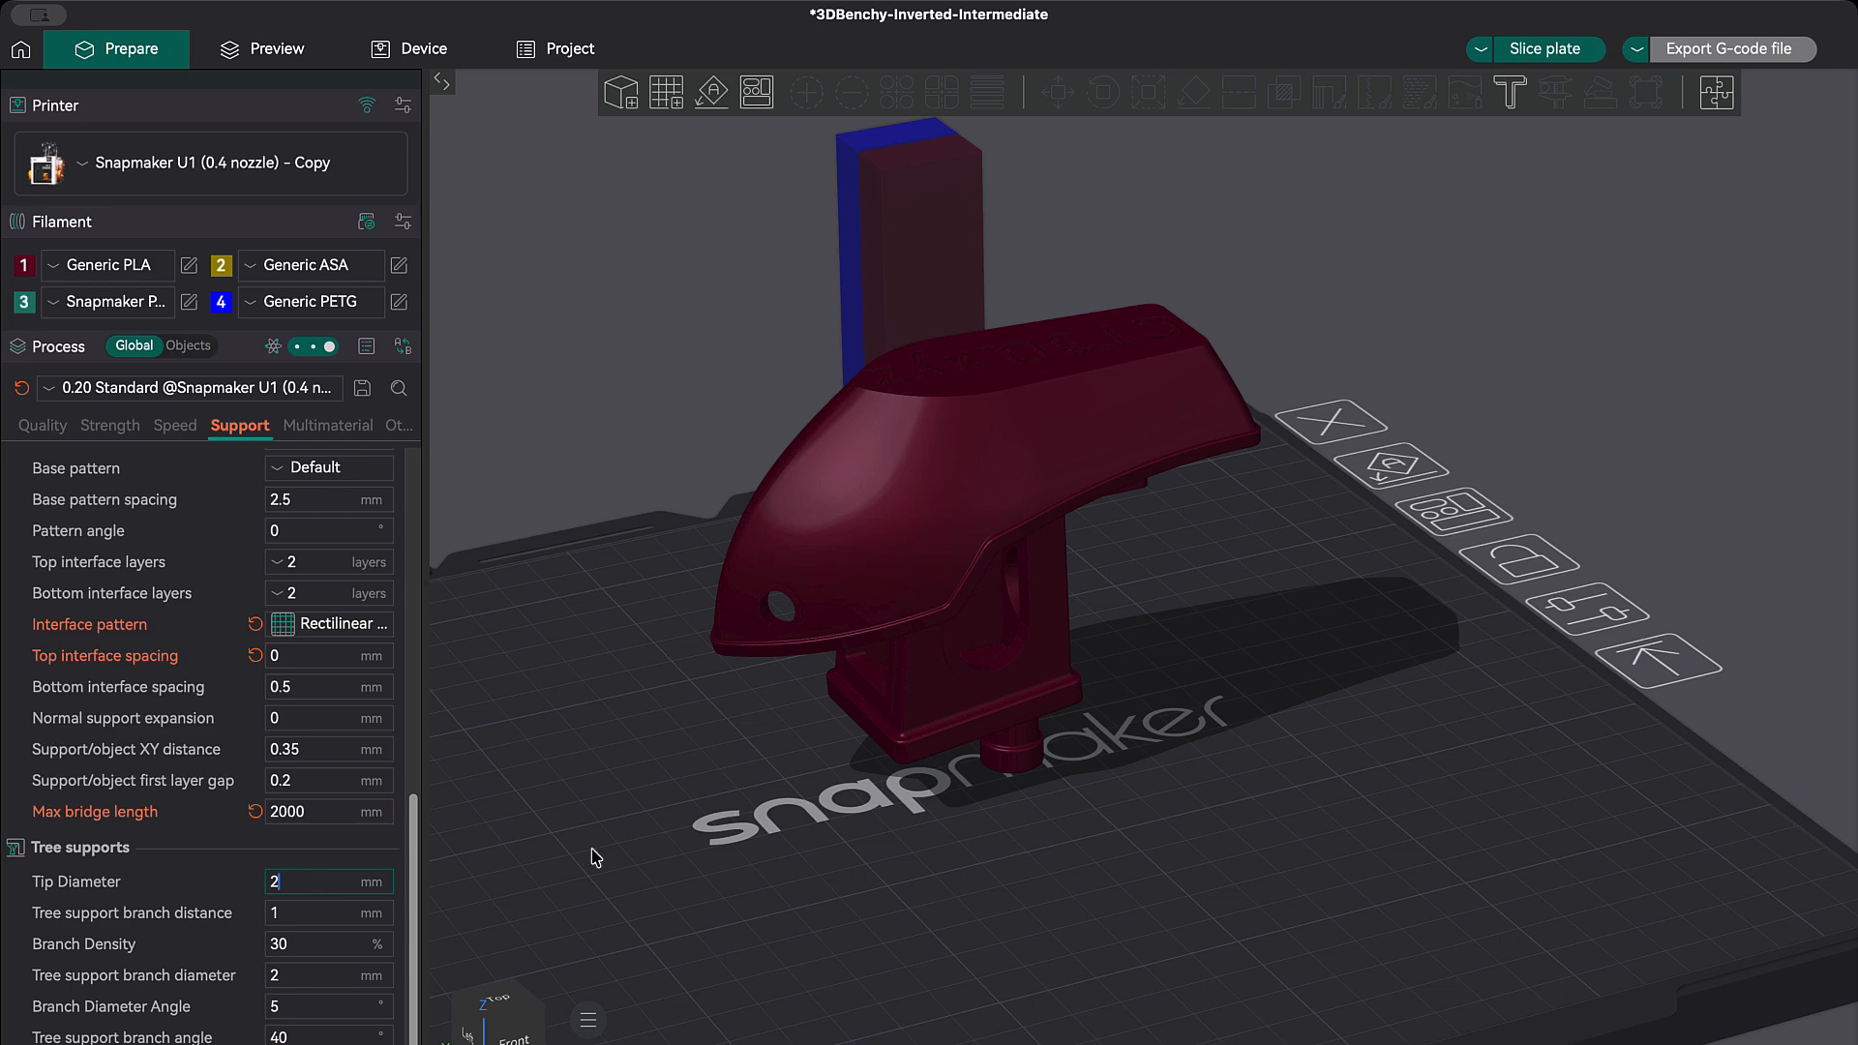
left_click(677, 840)
left_click(1544, 49)
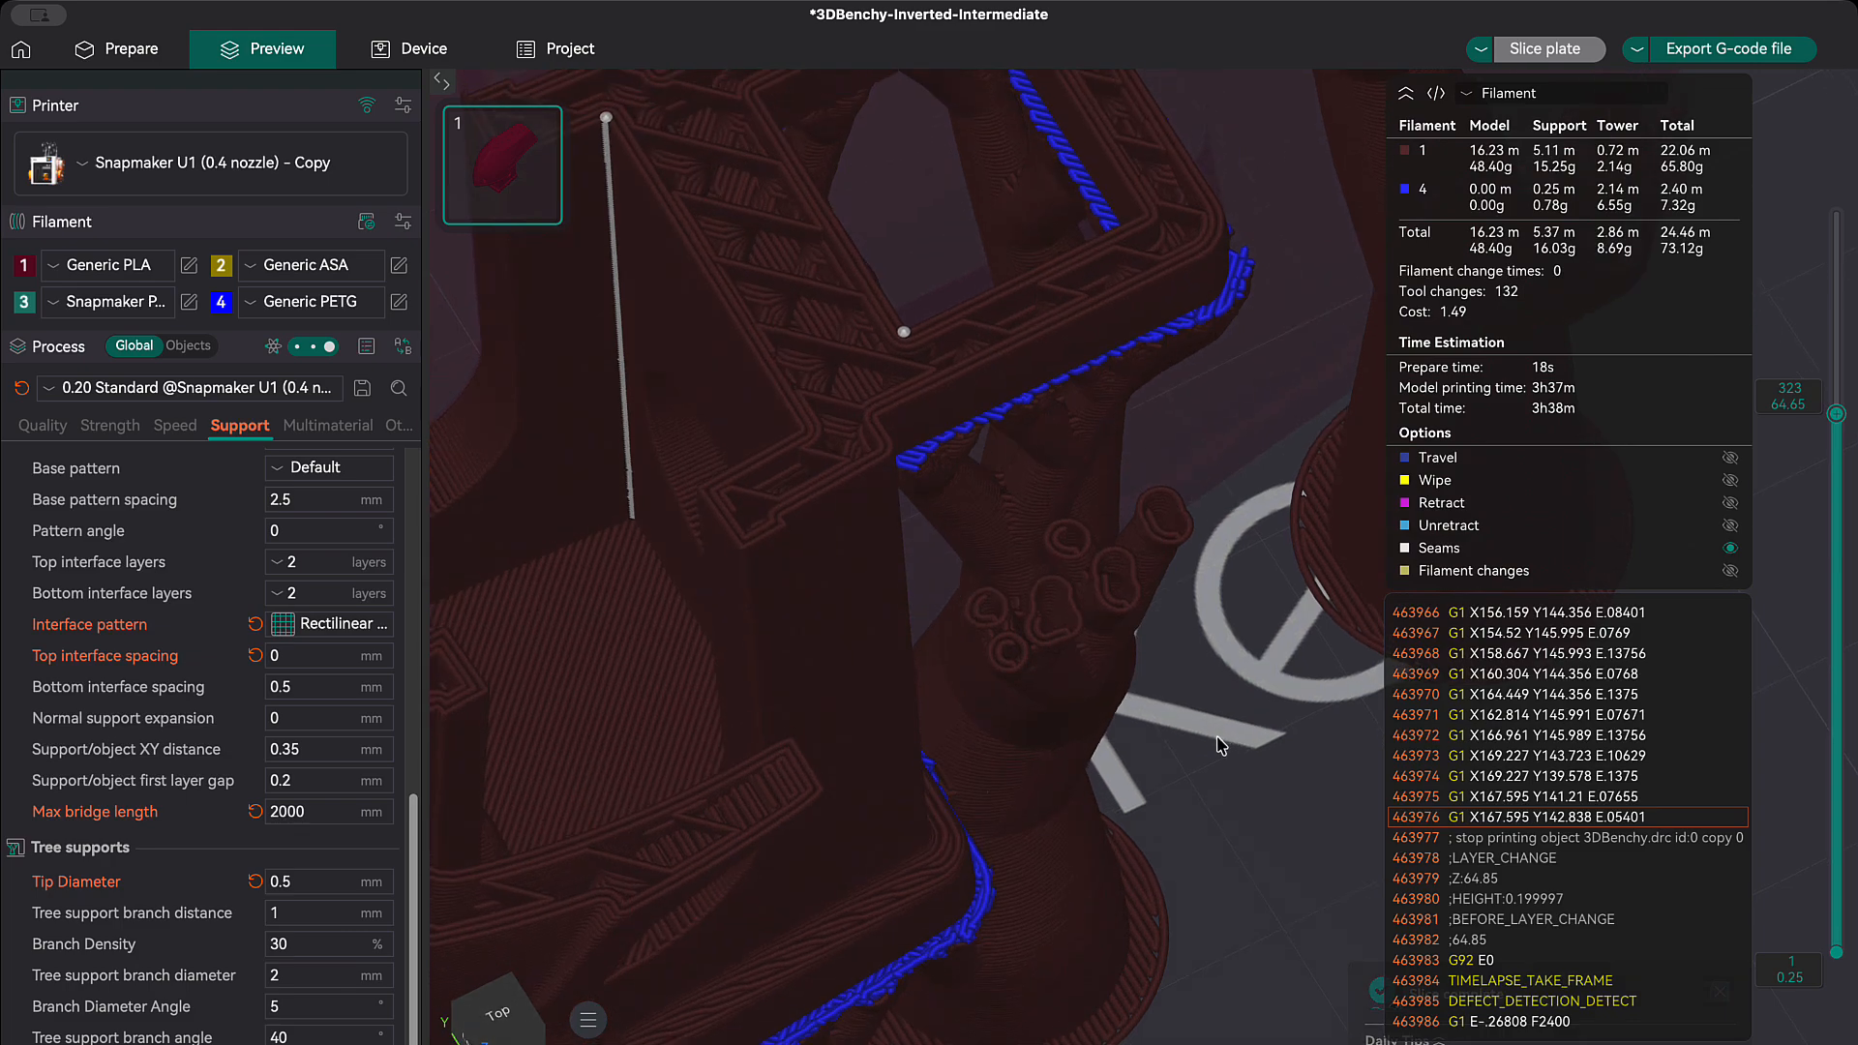
Step: Set the tip diameter to 5 mm and the tree support branch diameter to 10 mm for the inverted Benchy
left_click(272, 881)
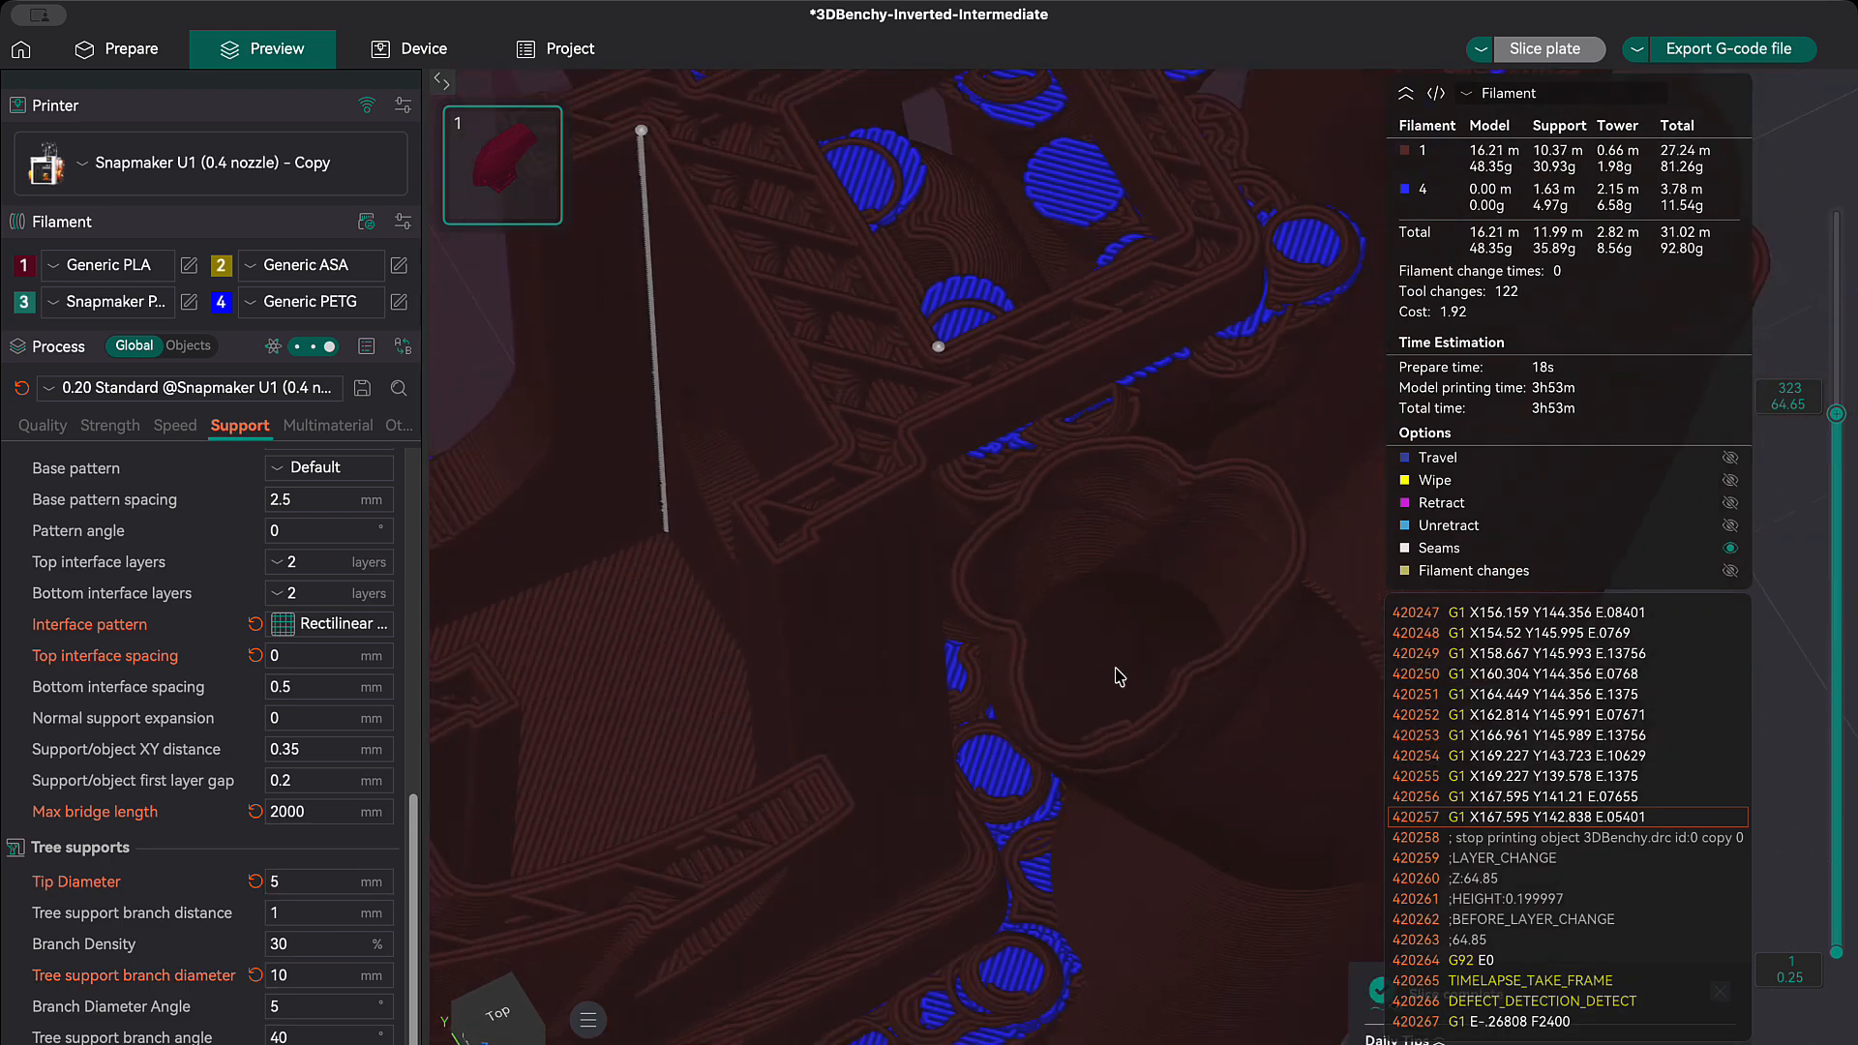
type("4")
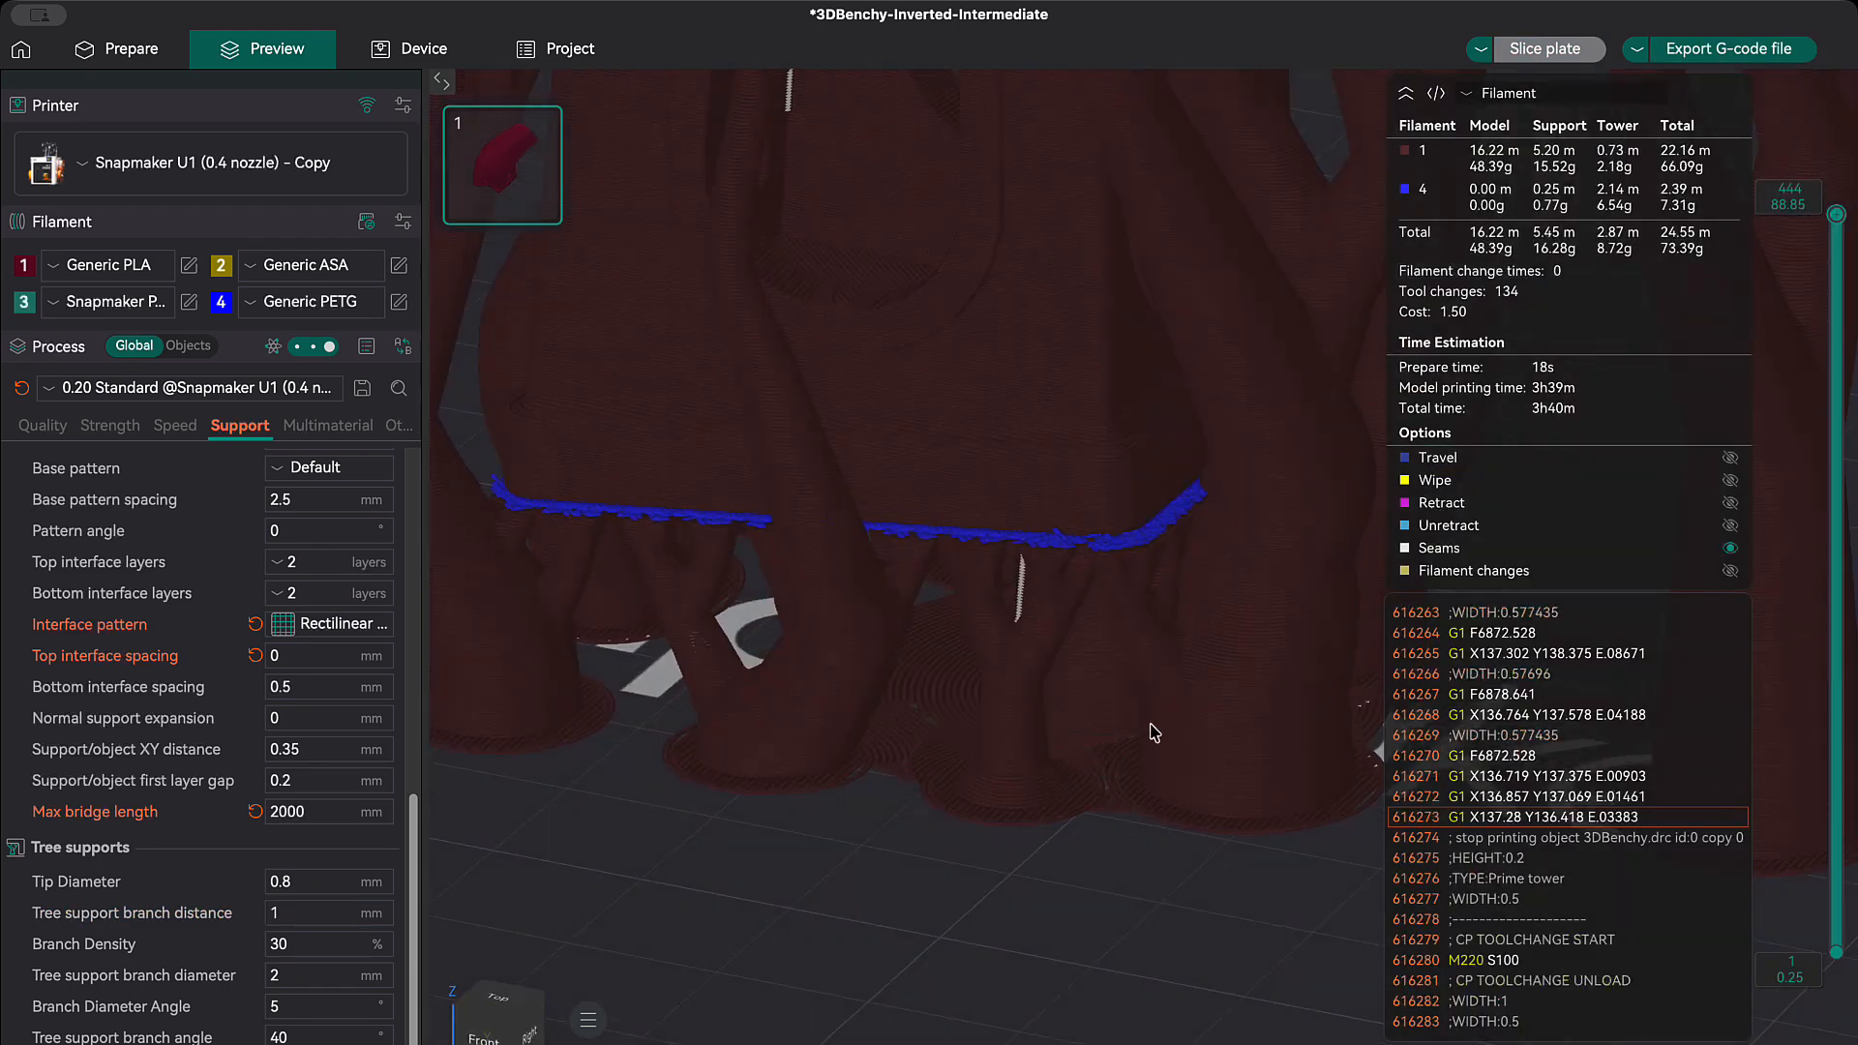
Step: Set the inverted Benchy's tree support branch distance to 5 mm
left_click_drag(1215, 714, 1216, 714)
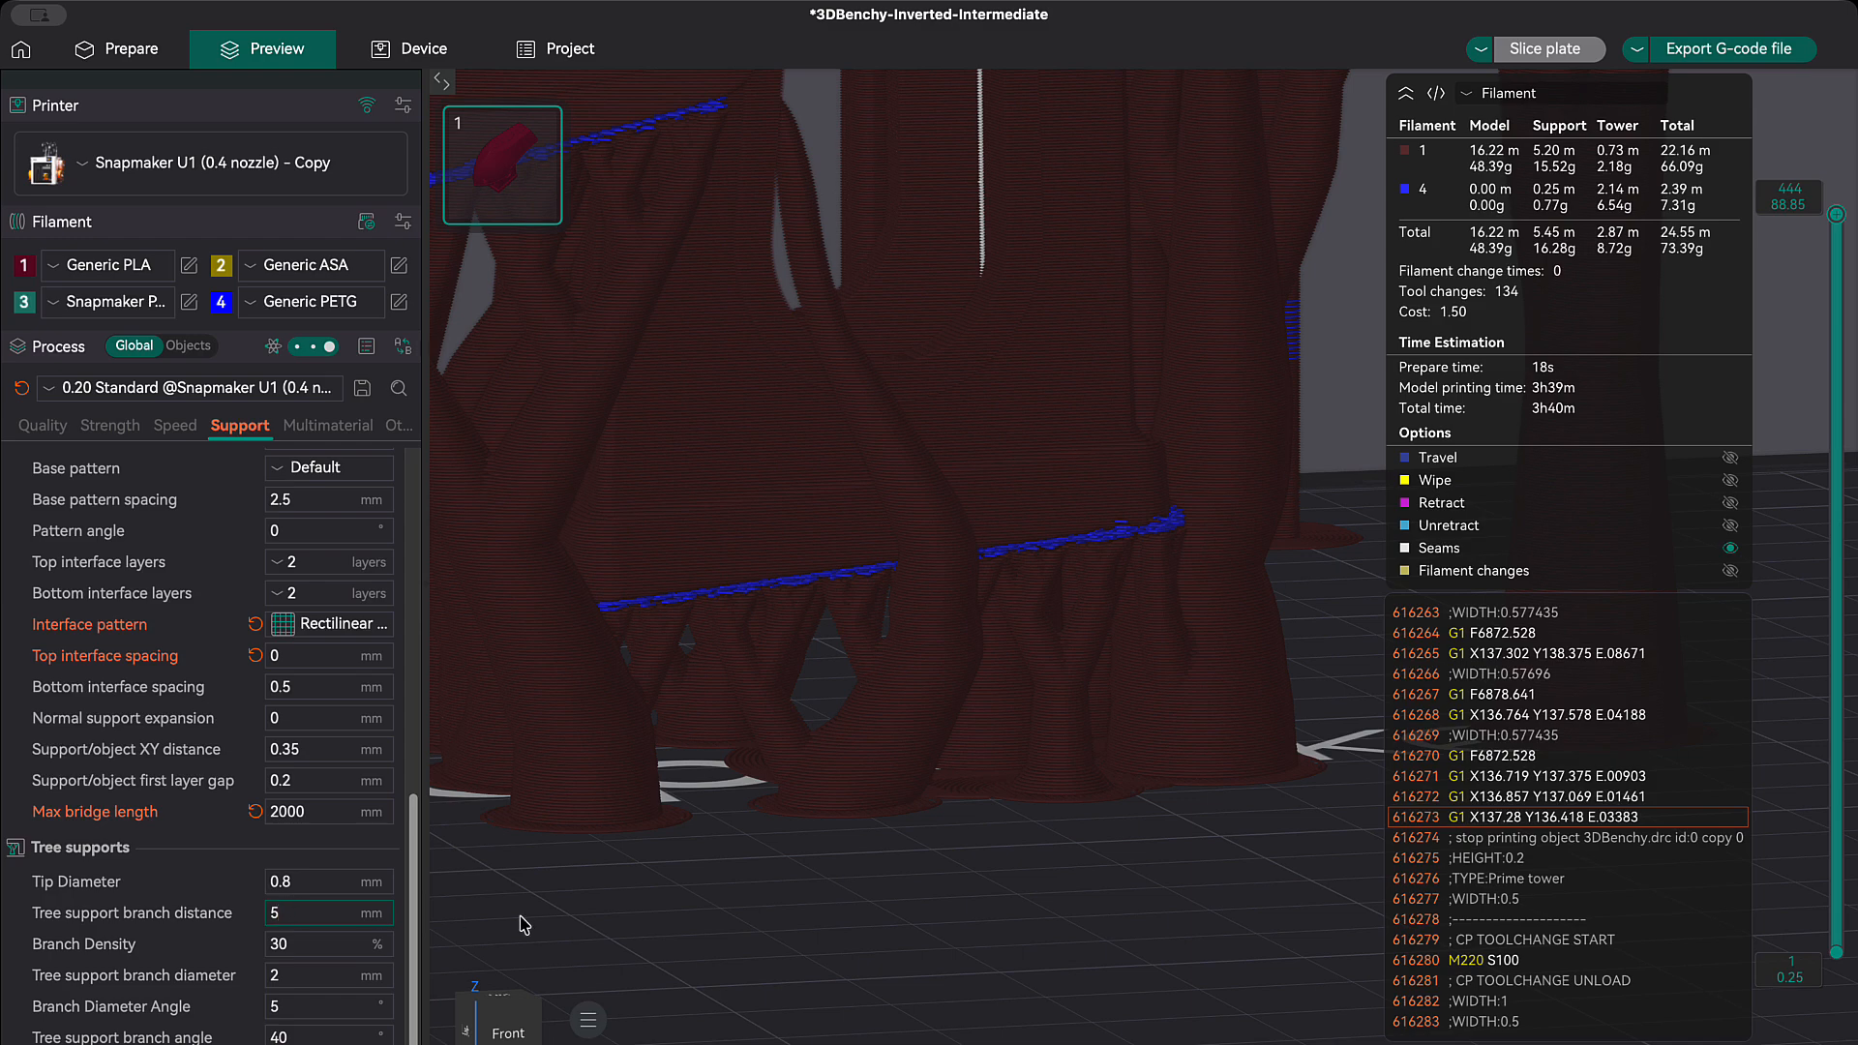
key("Return")
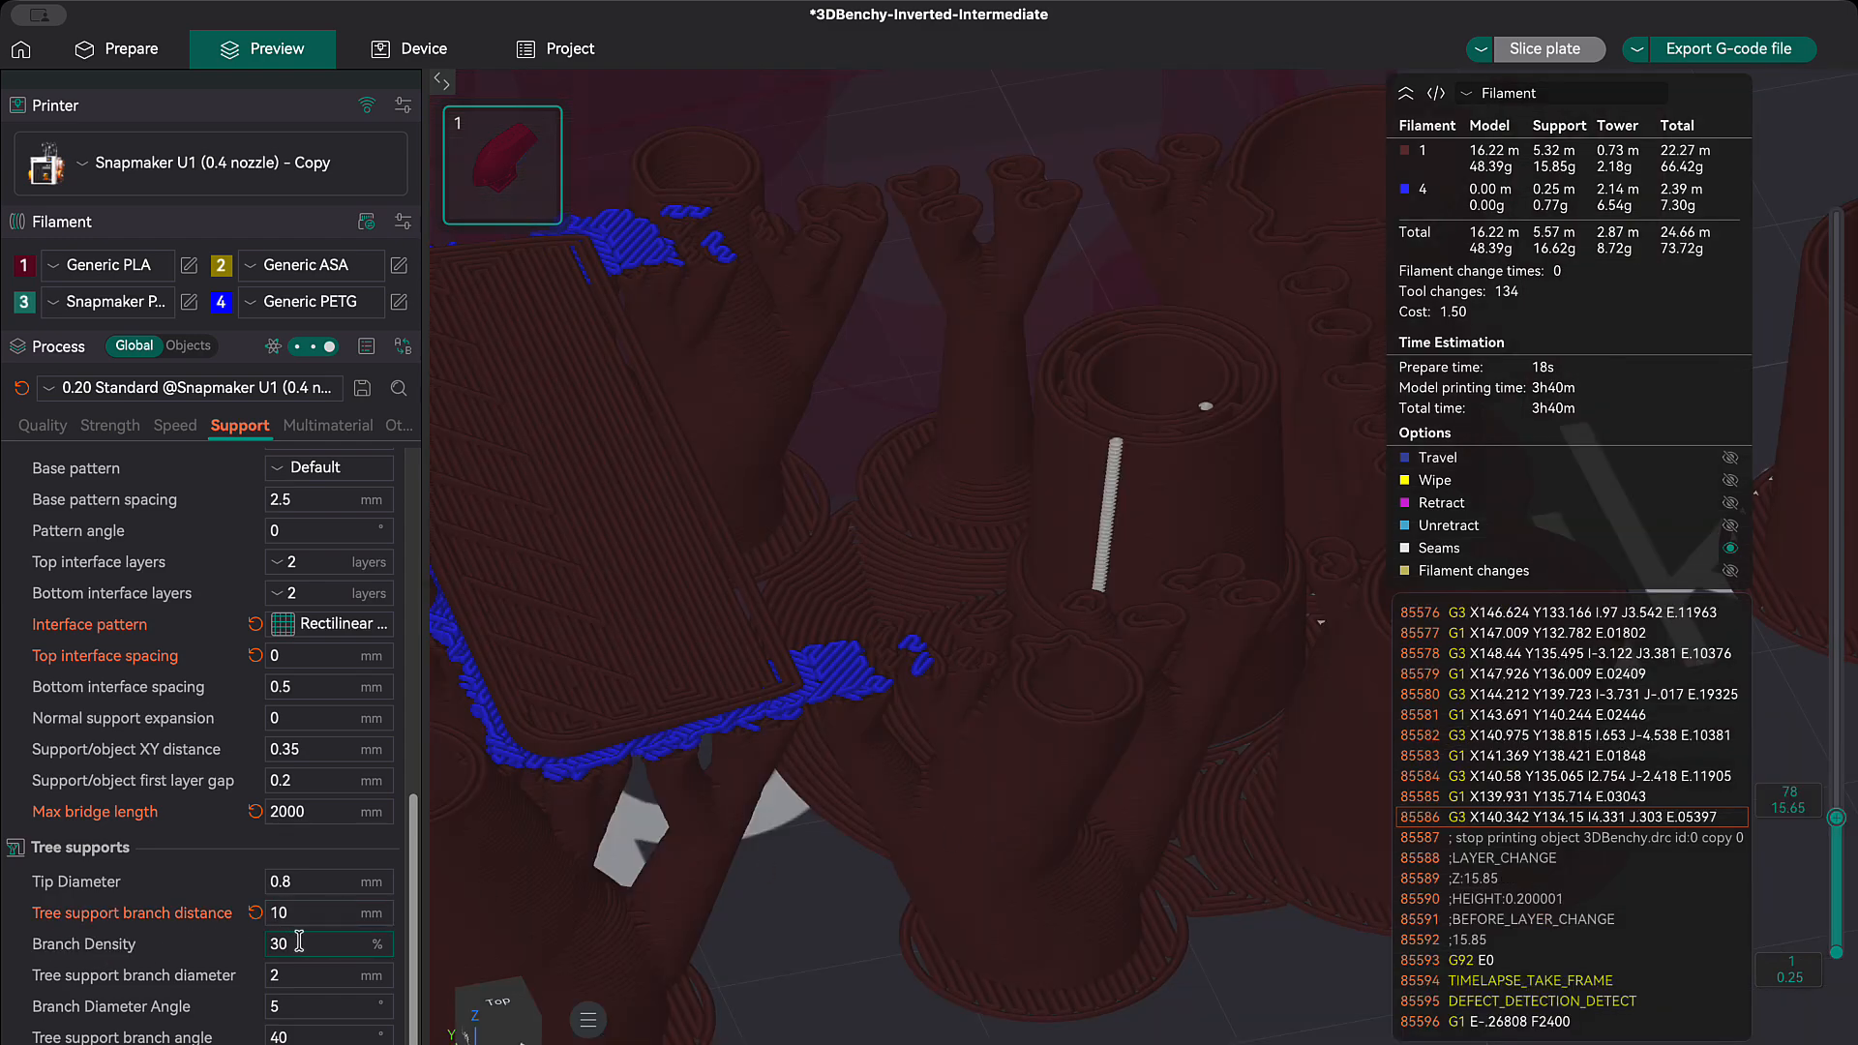
Step: Set the branch density to 80% and step through the preview layers around the Benchy's support interface
type("80")
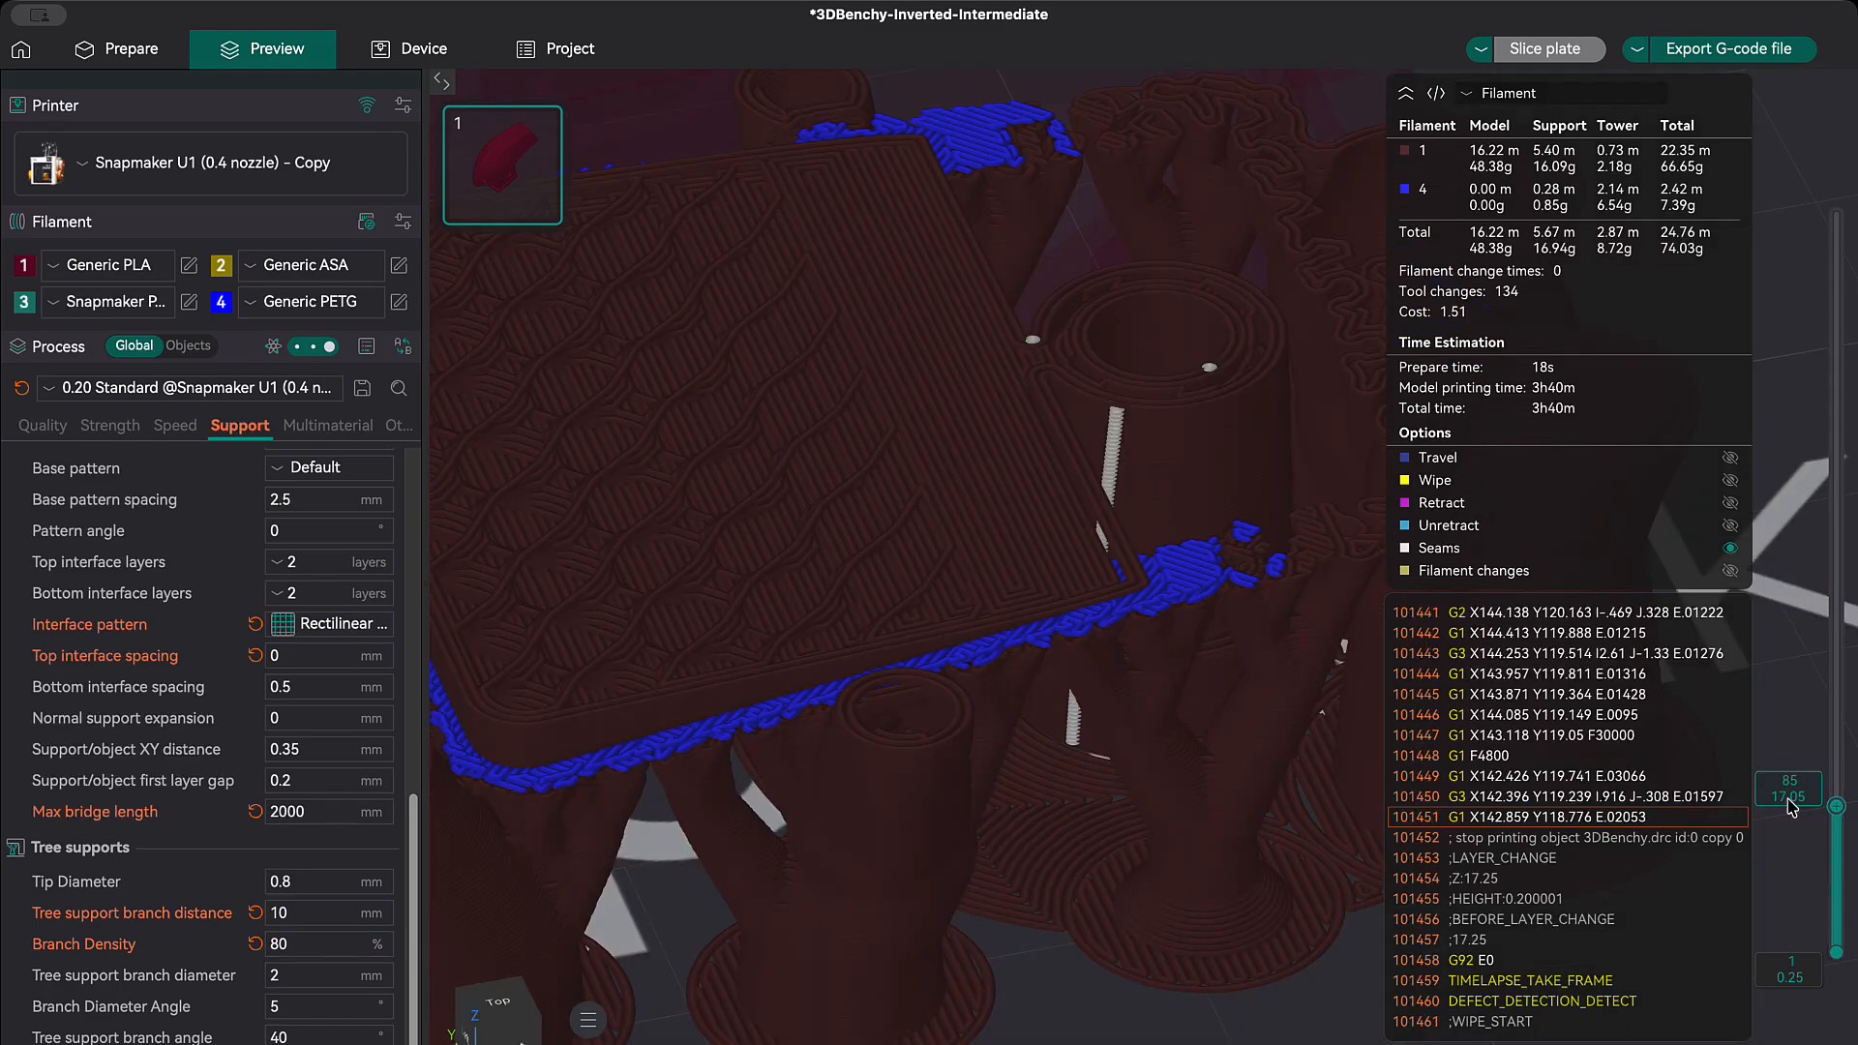
scroll(1789, 801, "up", 4)
scroll(1787, 803, "down", 8)
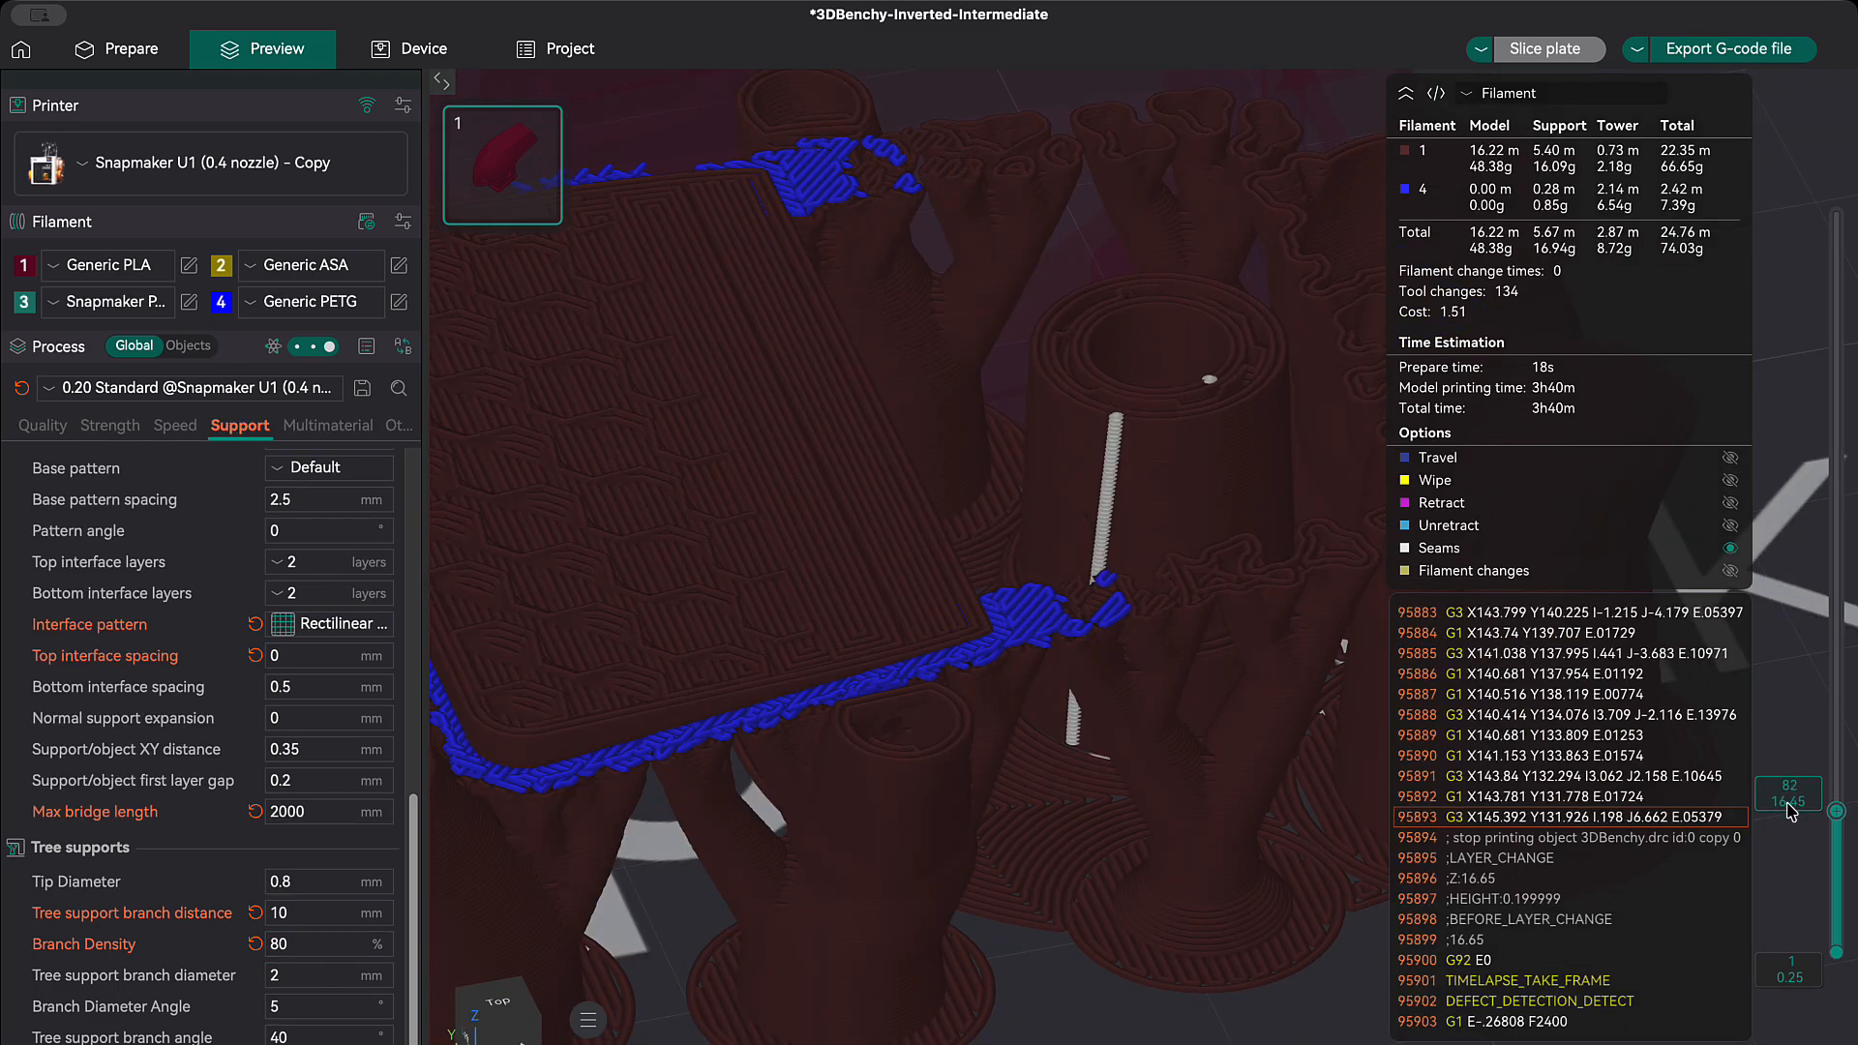
scroll(1787, 813, "down", 1)
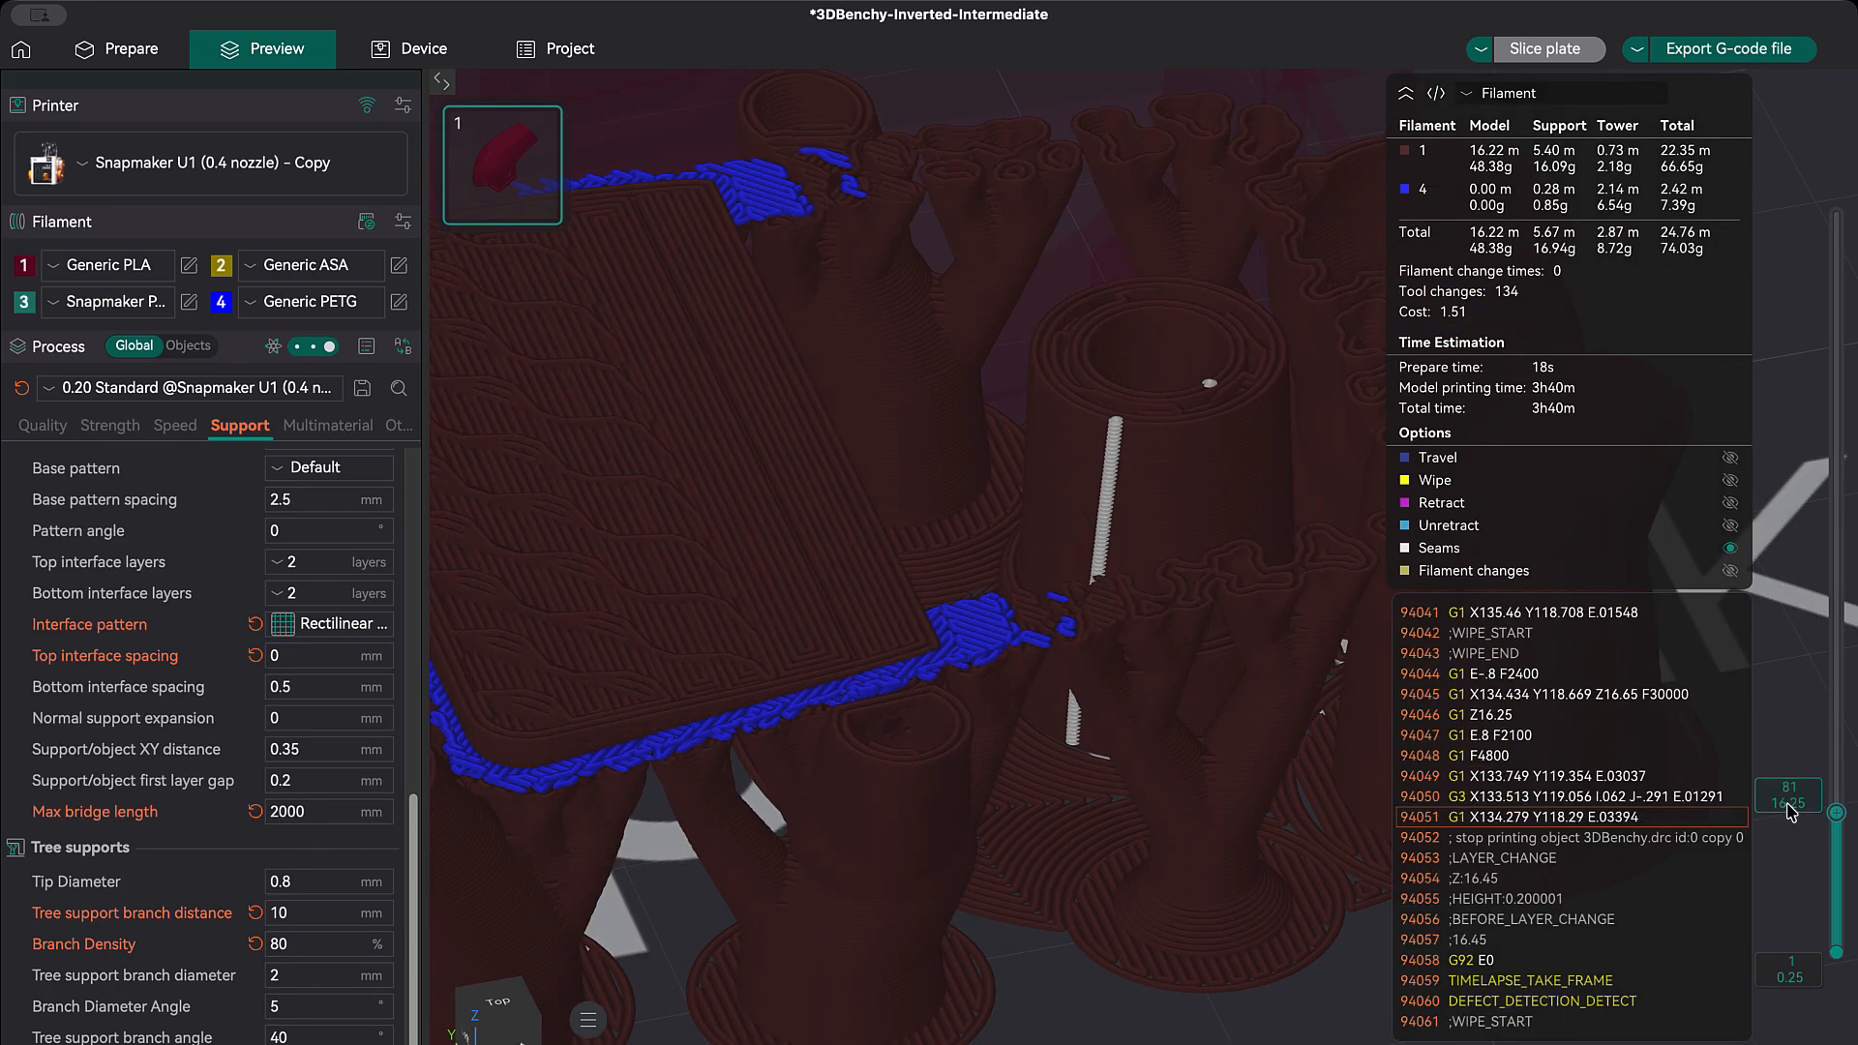
Step: Set the branch density to 10% and step up through the preview layers to examine the tree supports
double_click(272, 944)
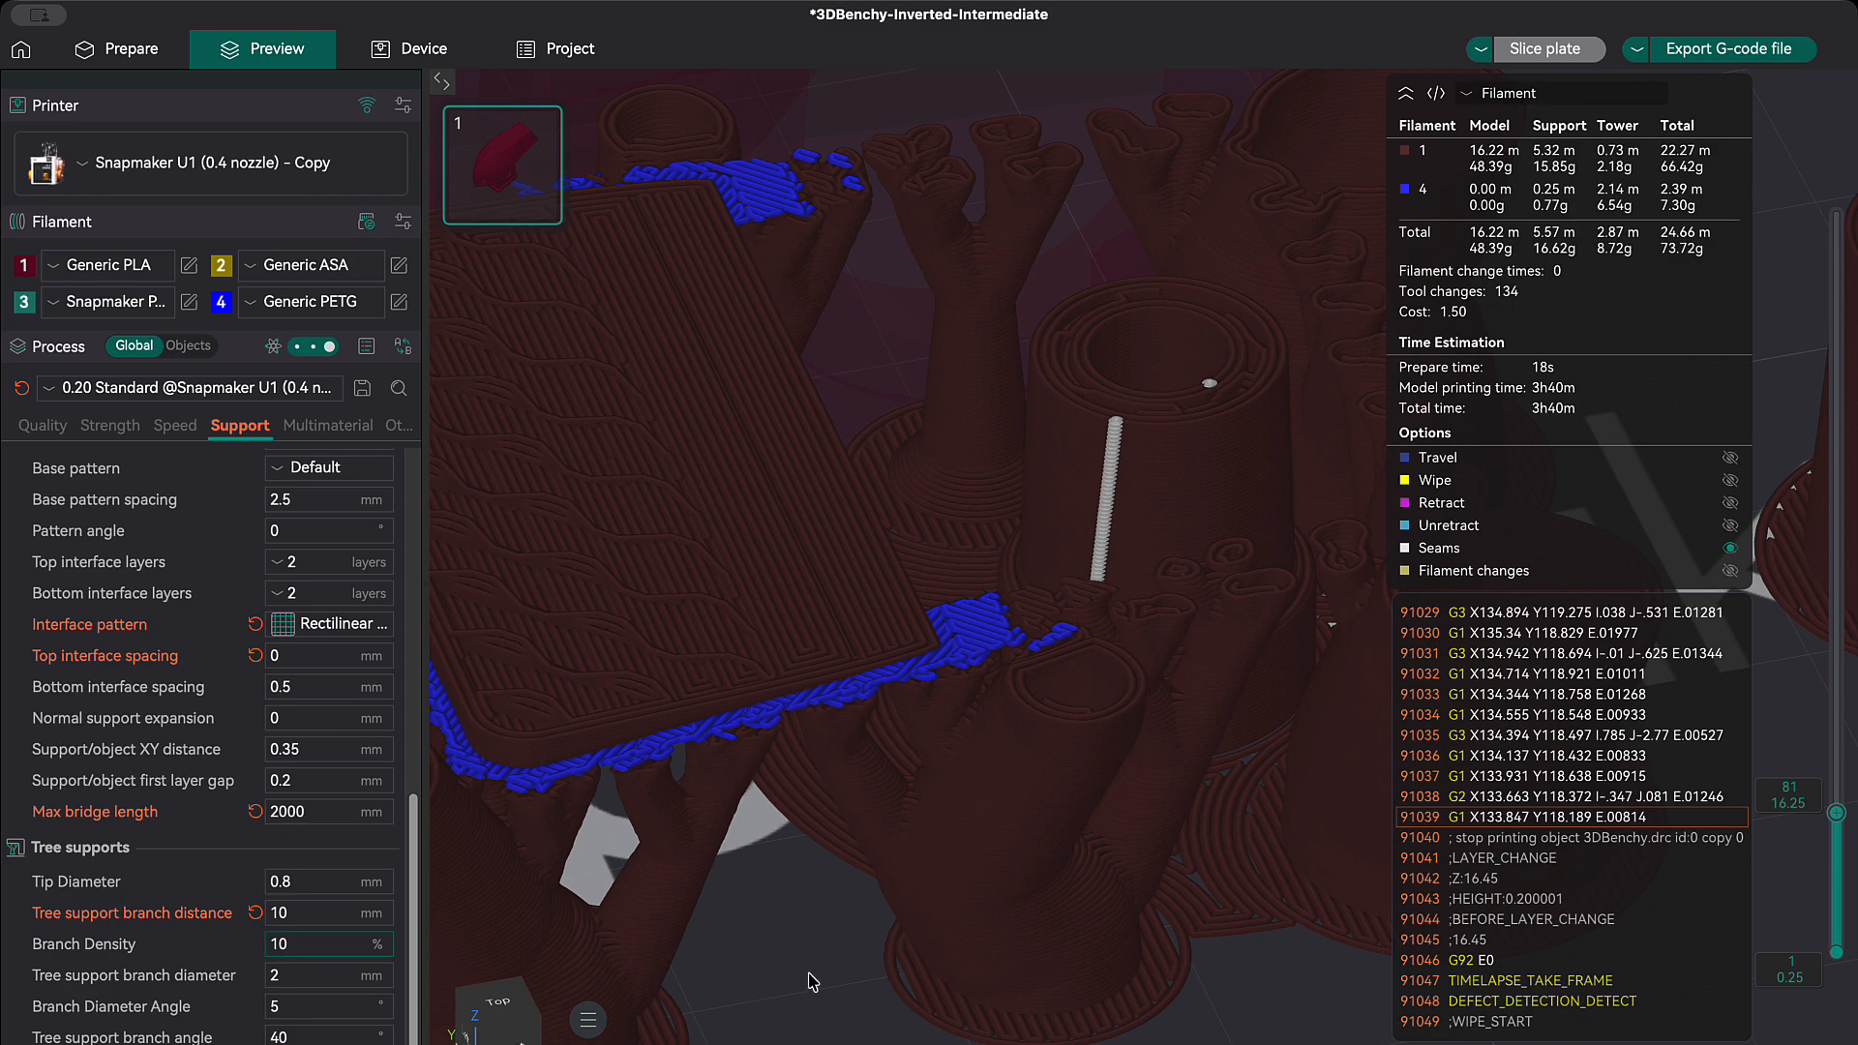
type("10")
key("Return")
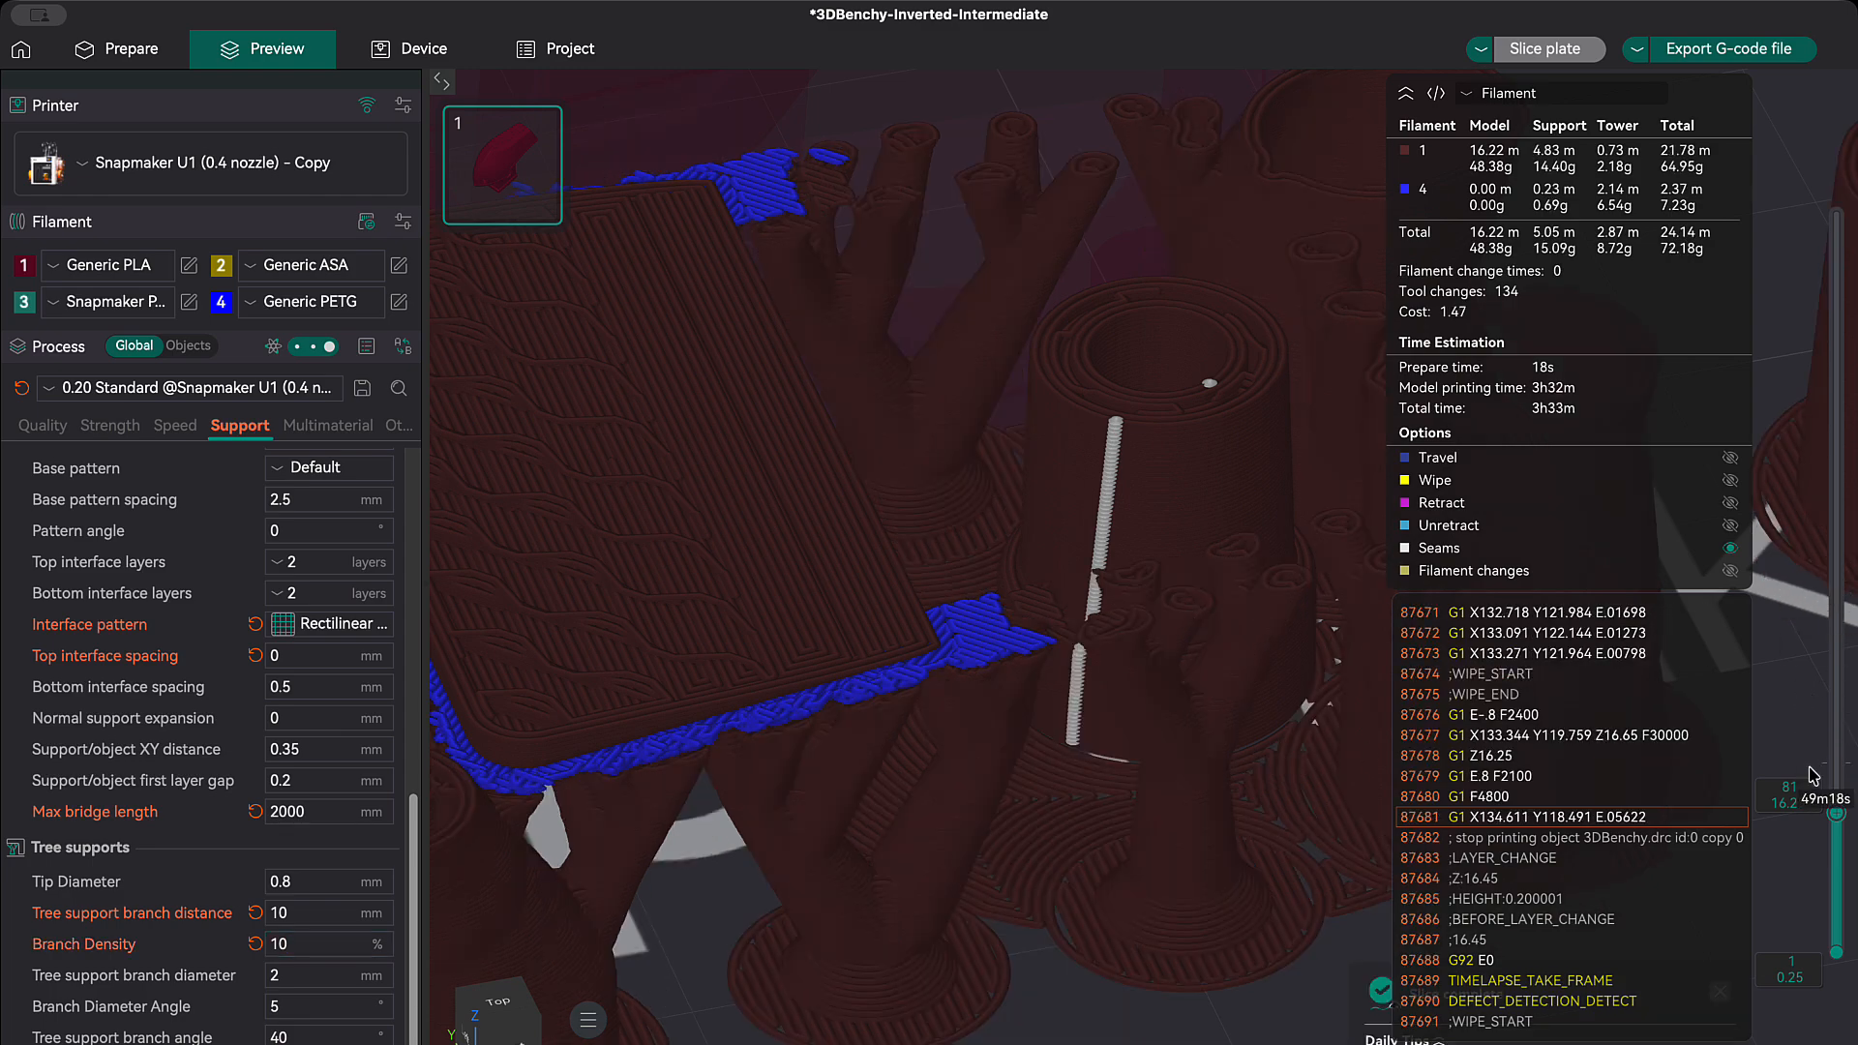
scroll(1791, 792, "up", 5)
scroll(1792, 791, "up", 2)
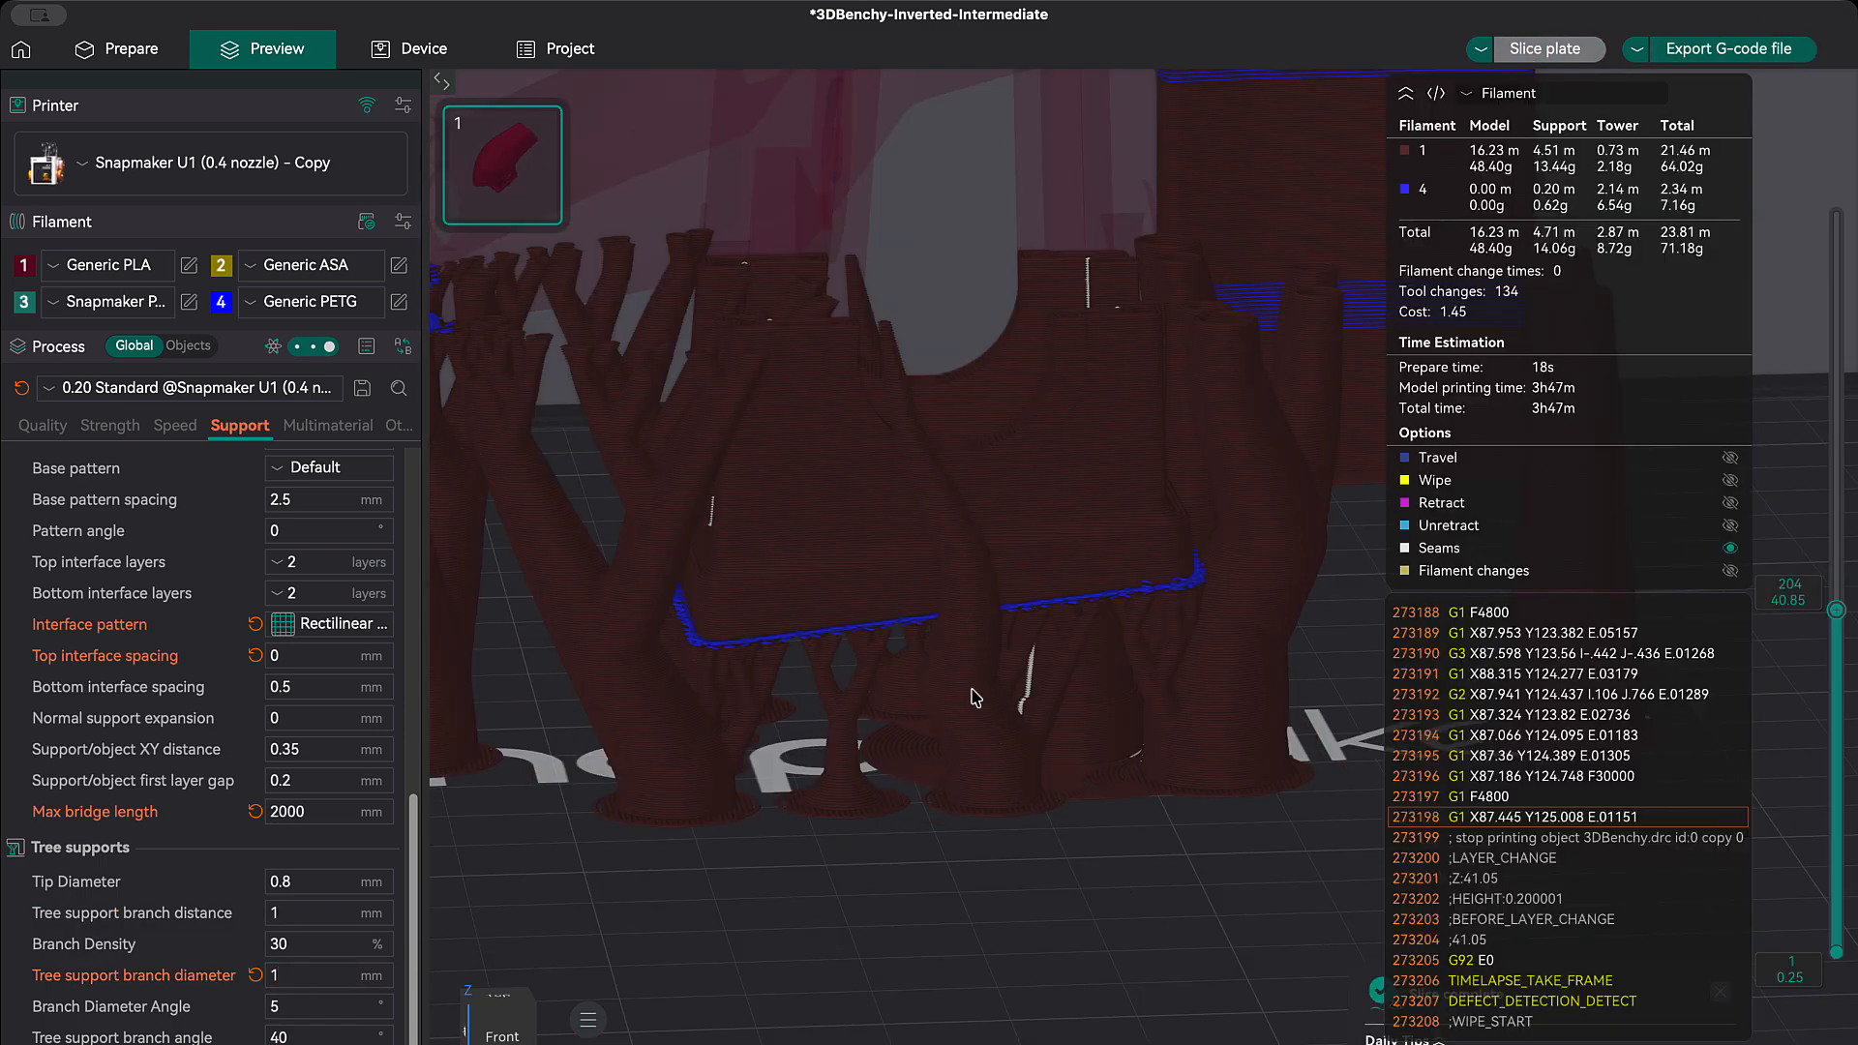
Step: Compare the Benchy's tree supports with branch diameter angles of 10° and 1° in the layer preview
left_click_drag(1149, 935, 1088, 936)
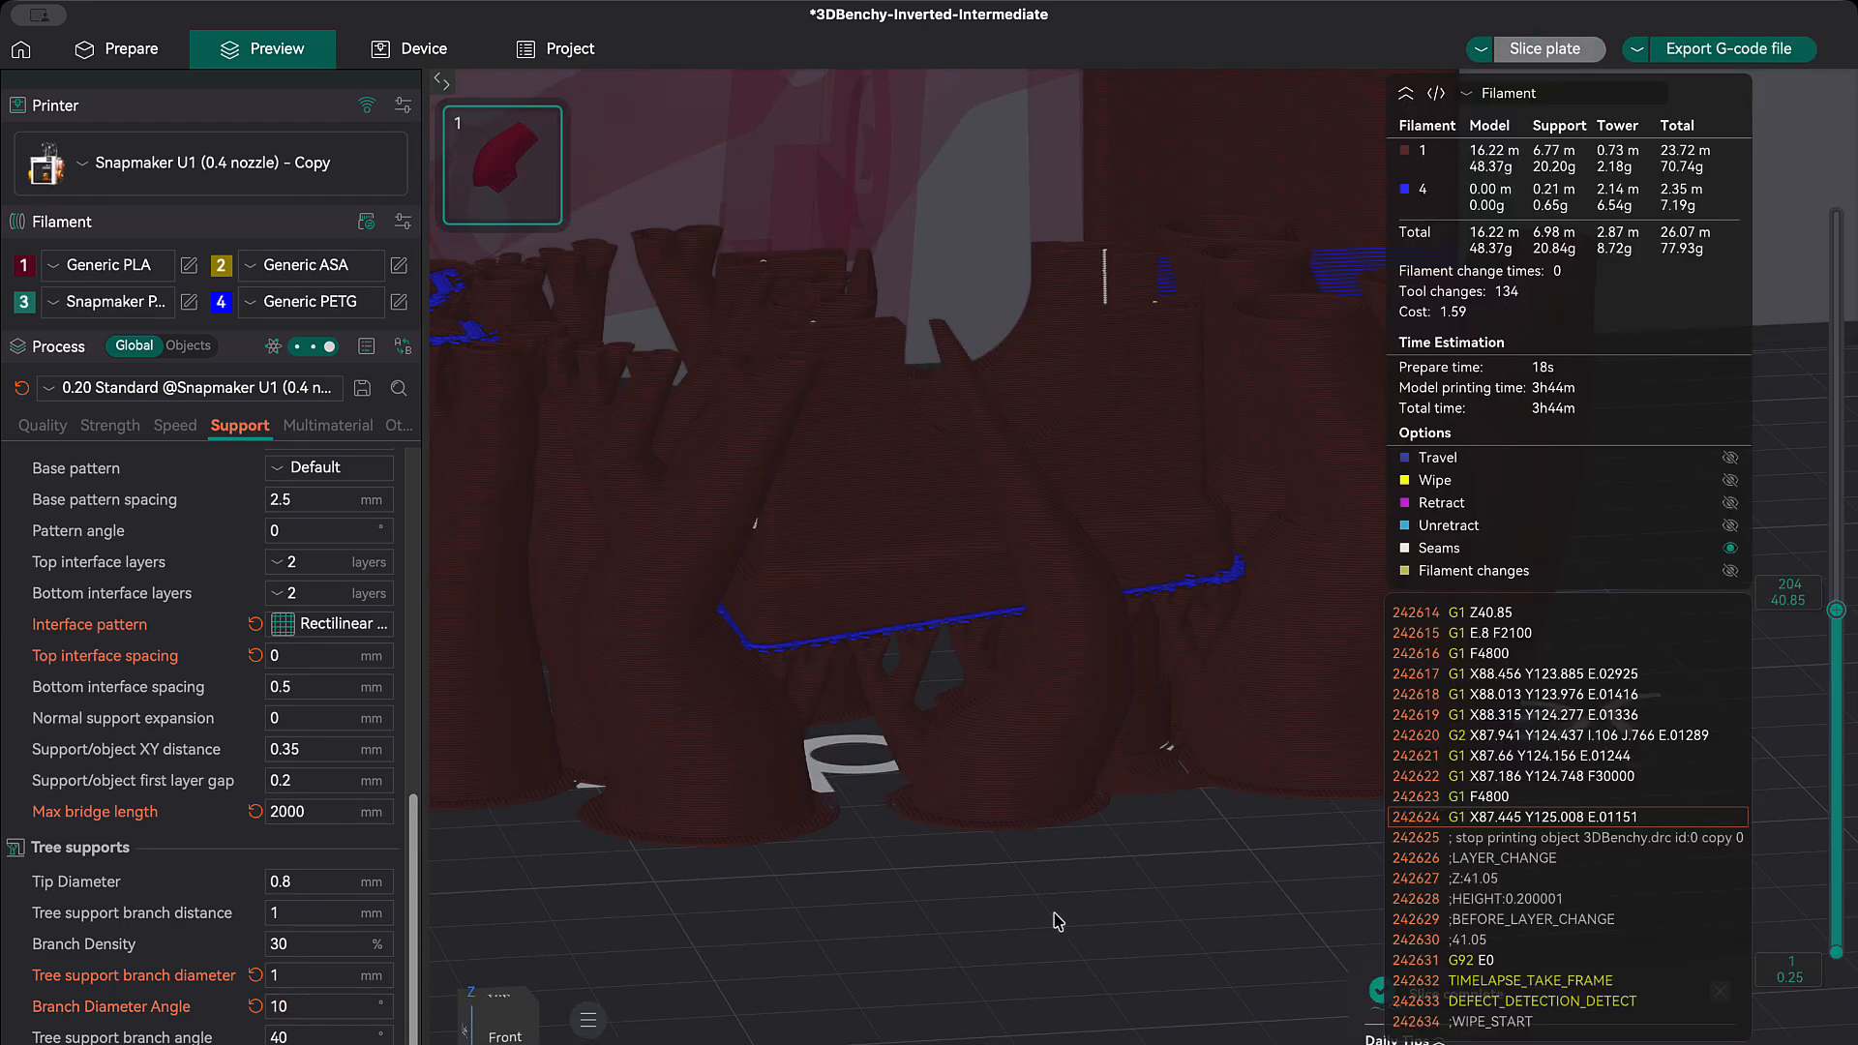
left_click_drag(1057, 921, 1107, 932)
scroll(1110, 933, "down", 3)
middle_click_drag(1231, 851, 1106, 897)
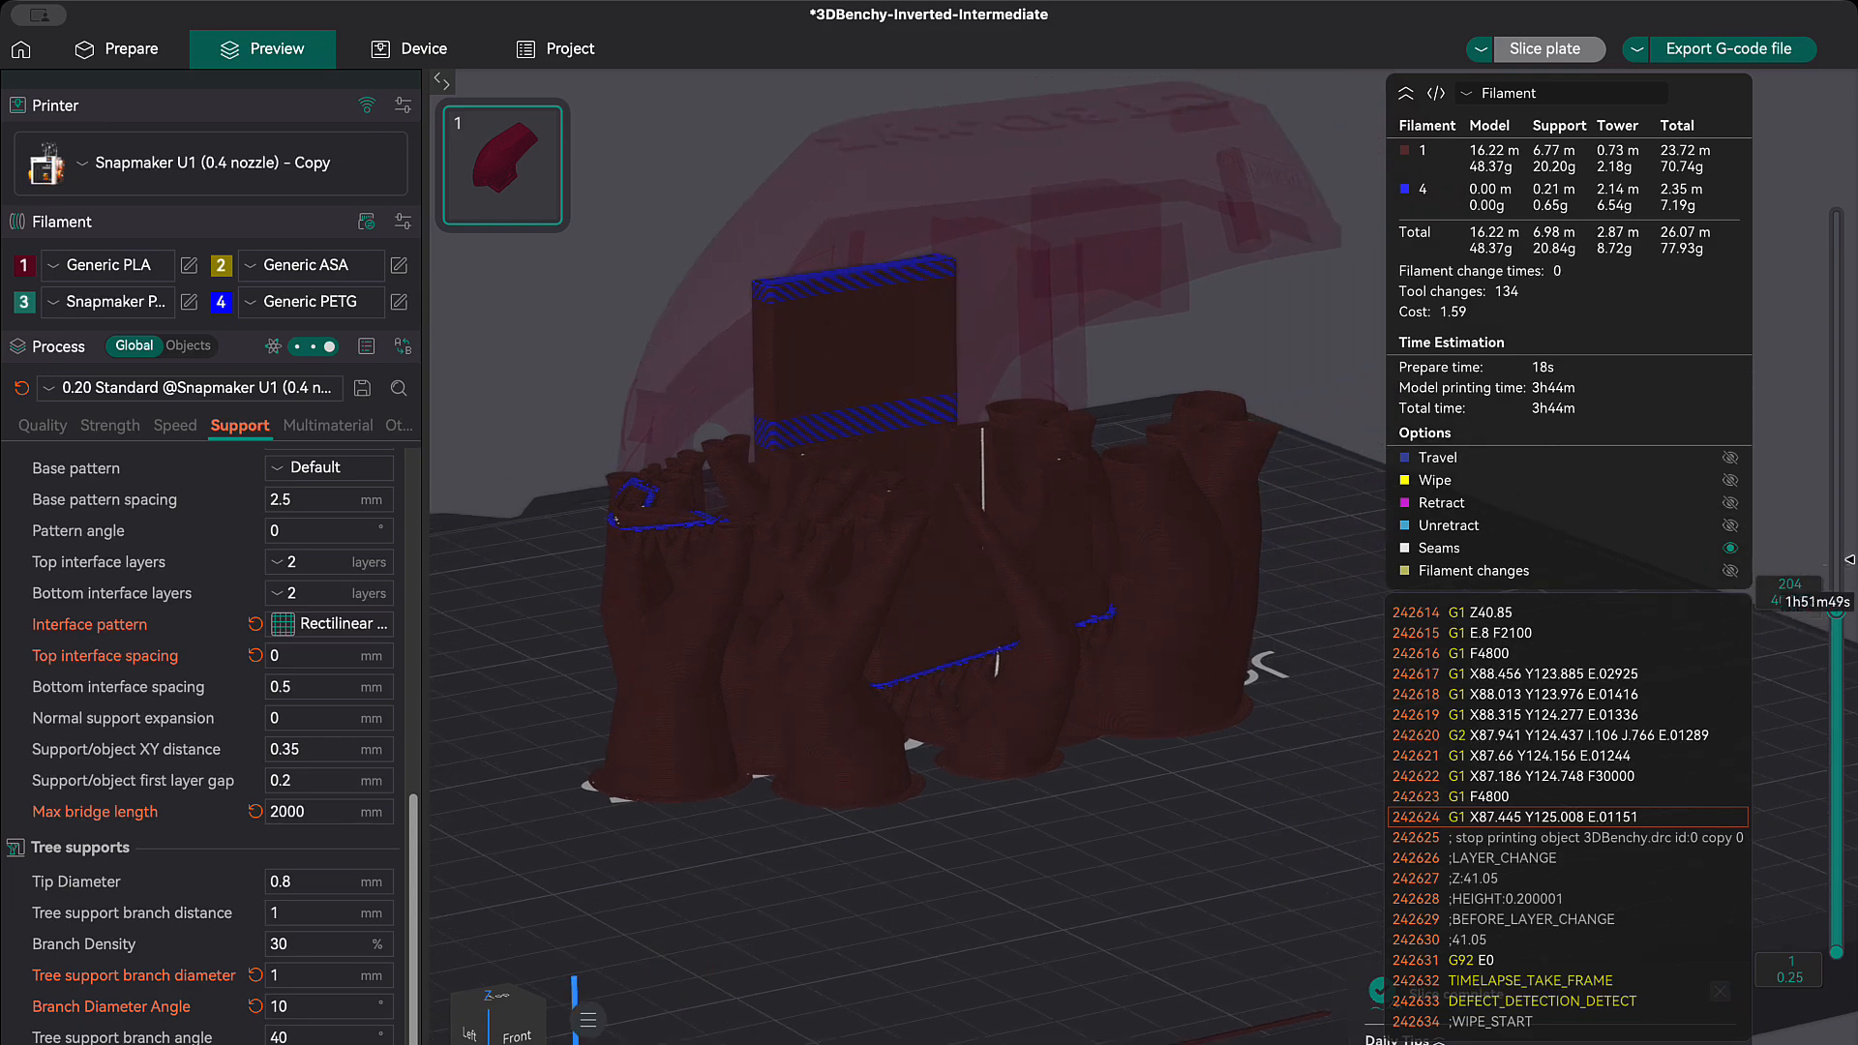
left_click_drag(1835, 612, 1773, 621)
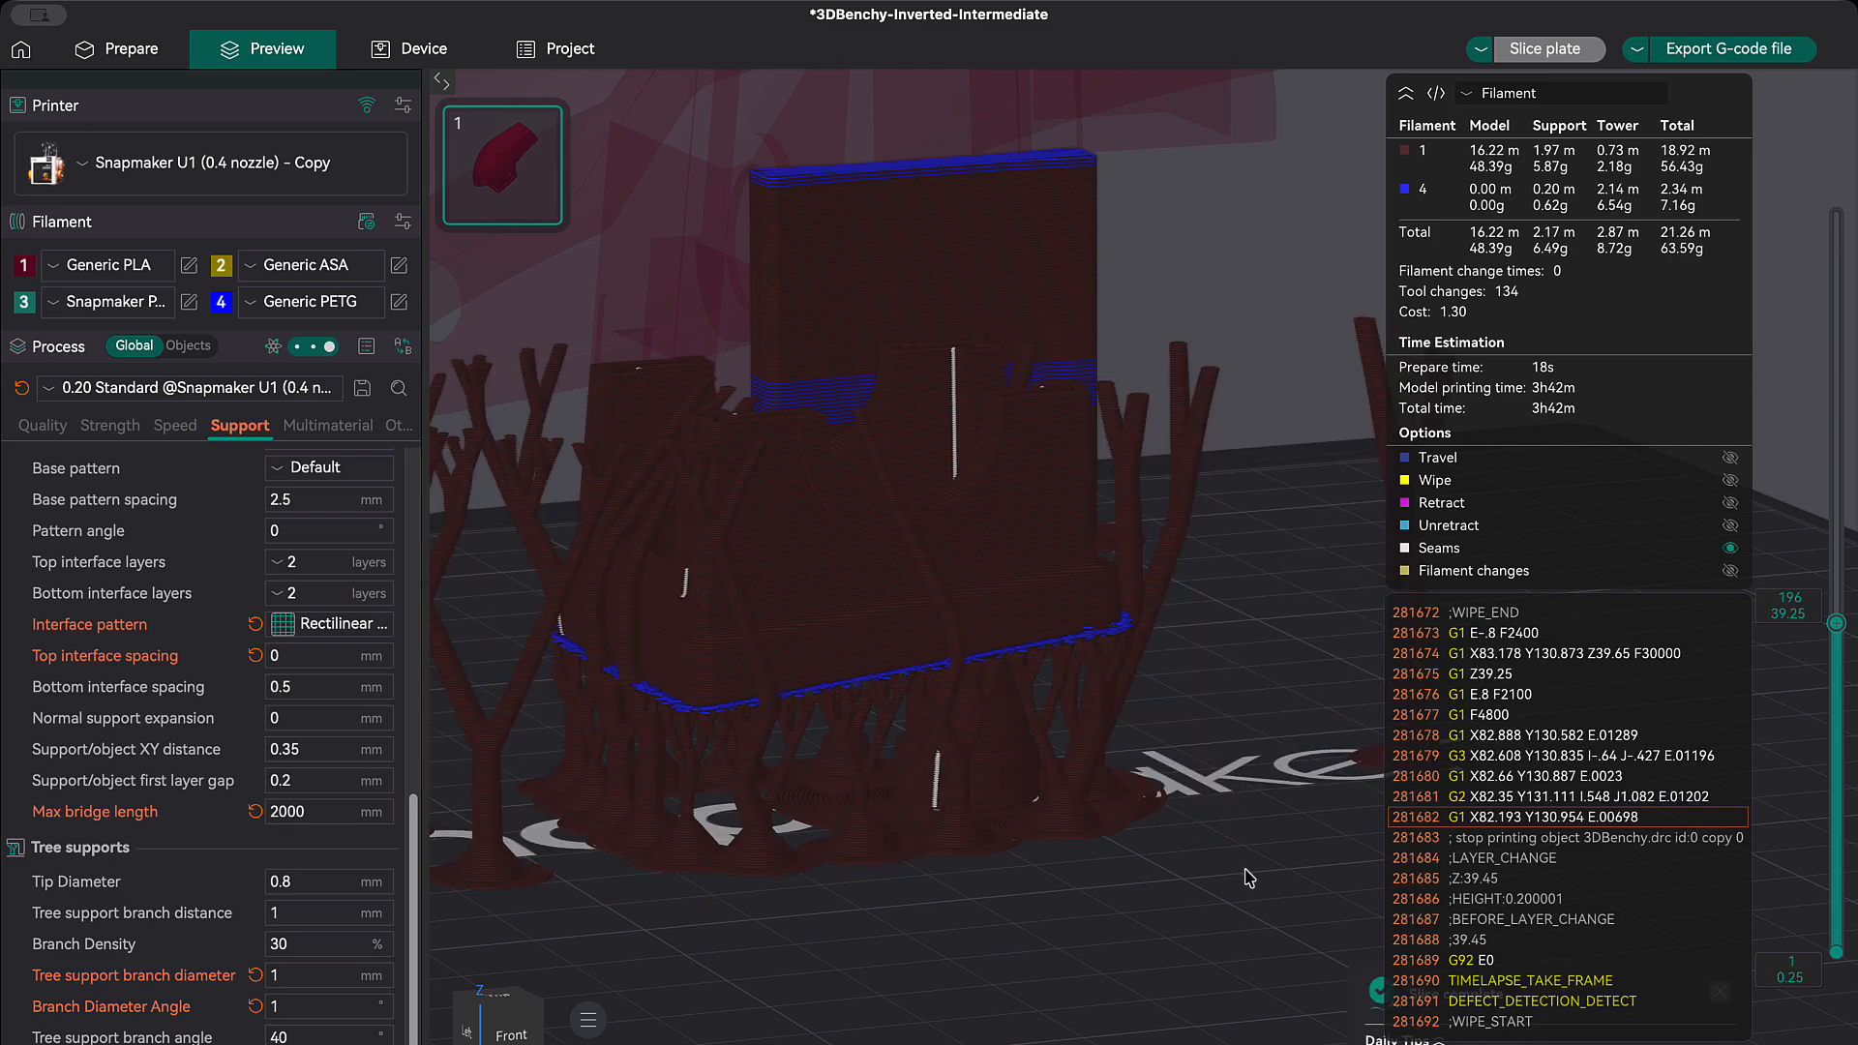
left_click_drag(1022, 932, 1124, 946)
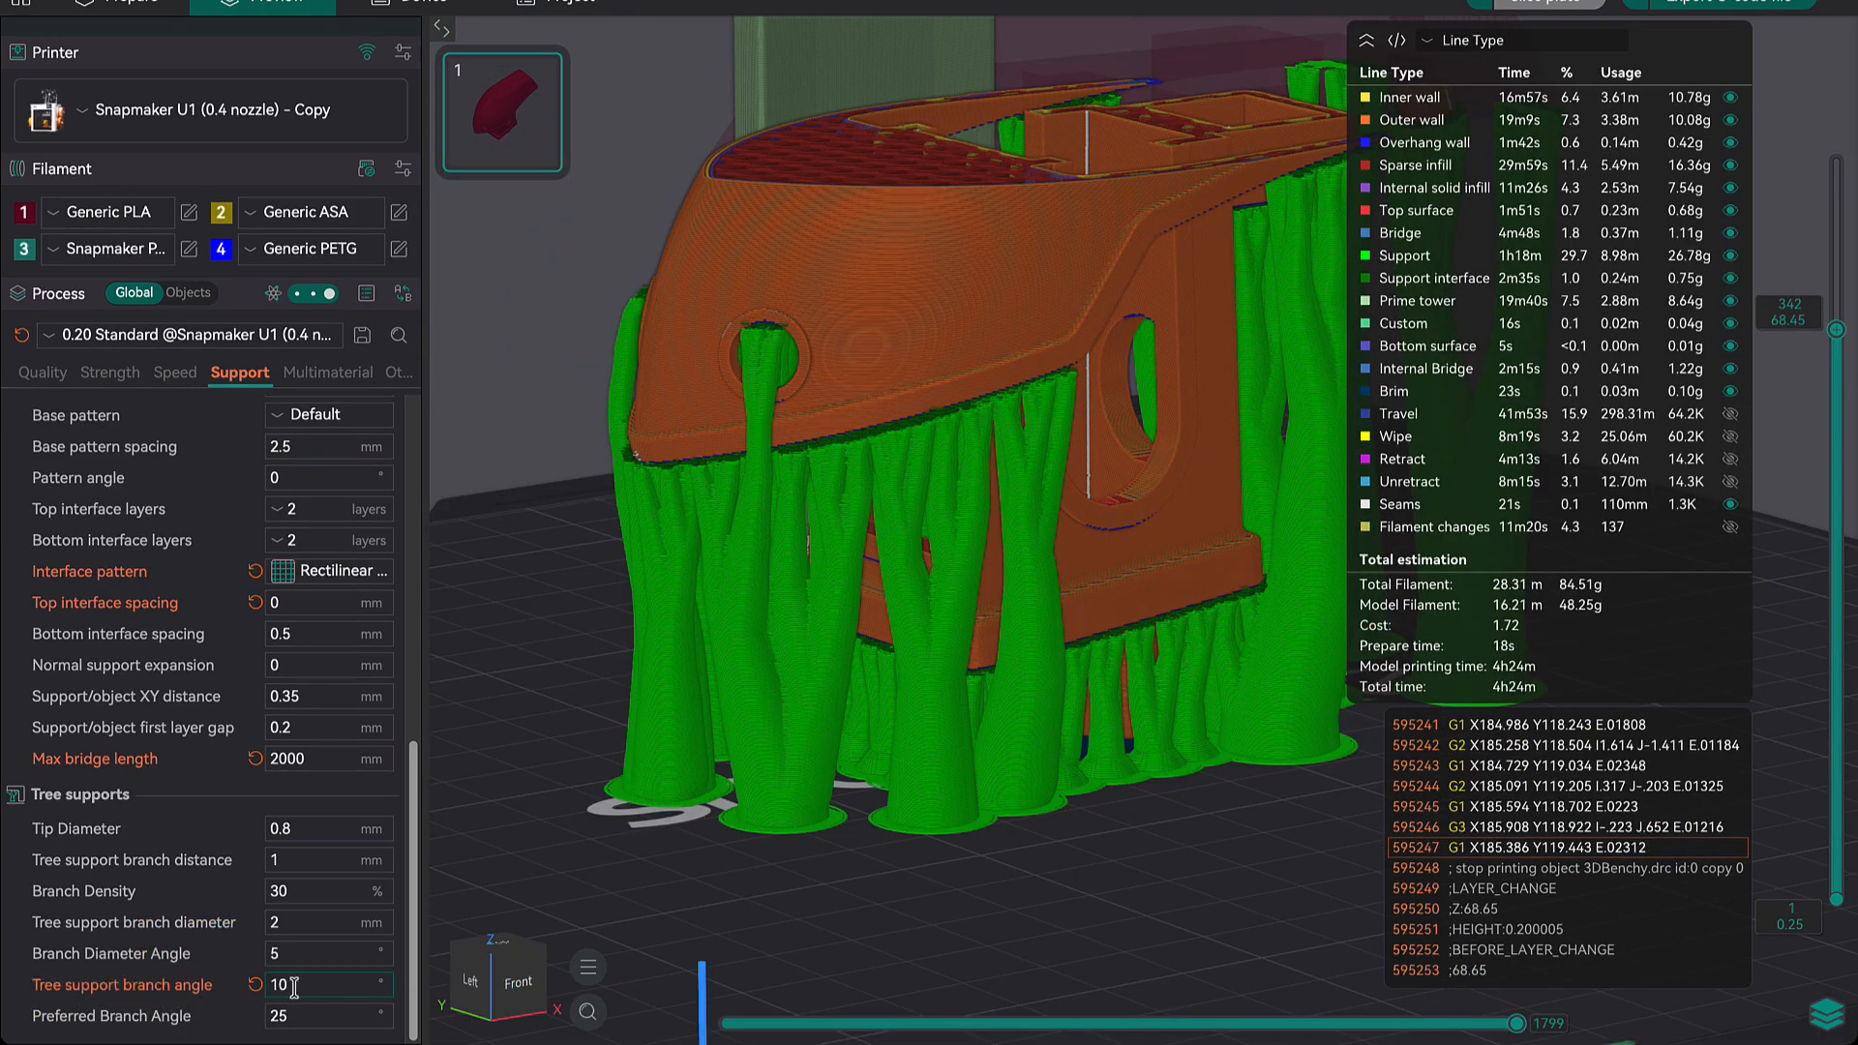
Step: Set the tree support branch angle to 60° and inspect the branches beneath the sliced Benchy
left_click_drag(301, 987, 266, 998)
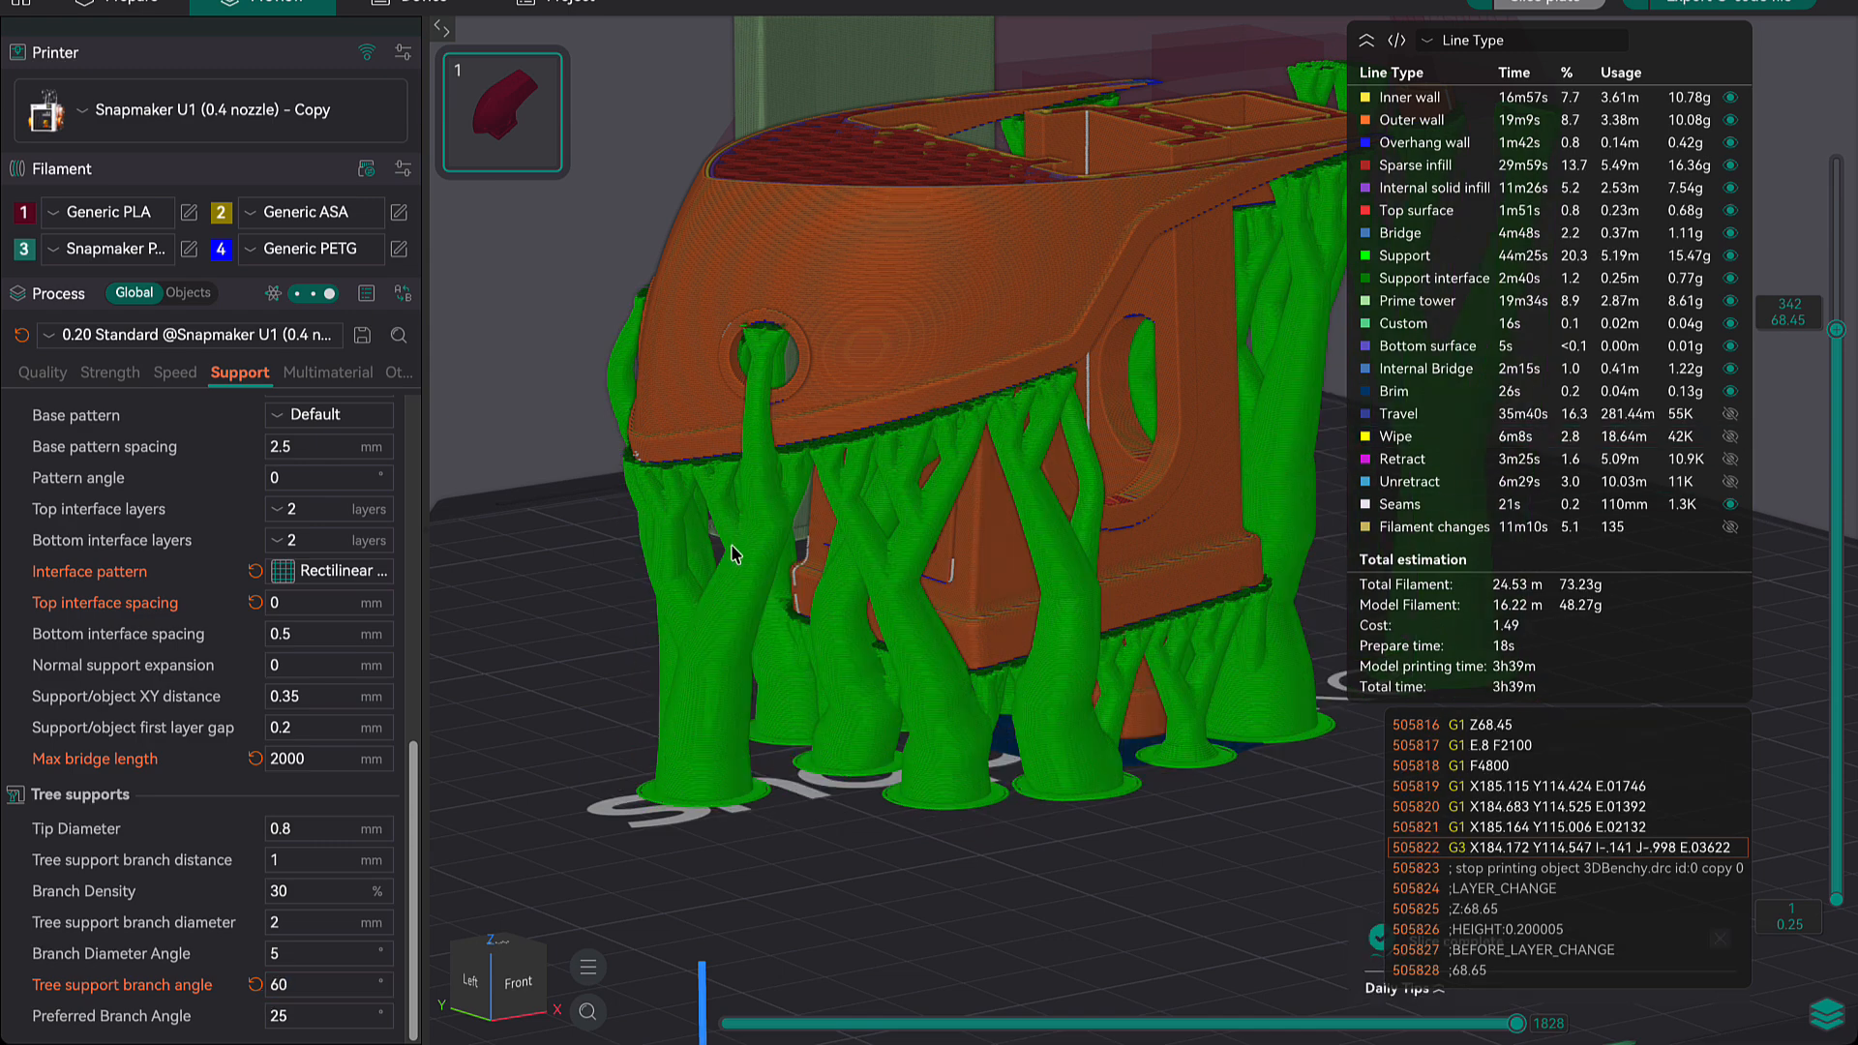
left_click_drag(781, 810, 968, 796)
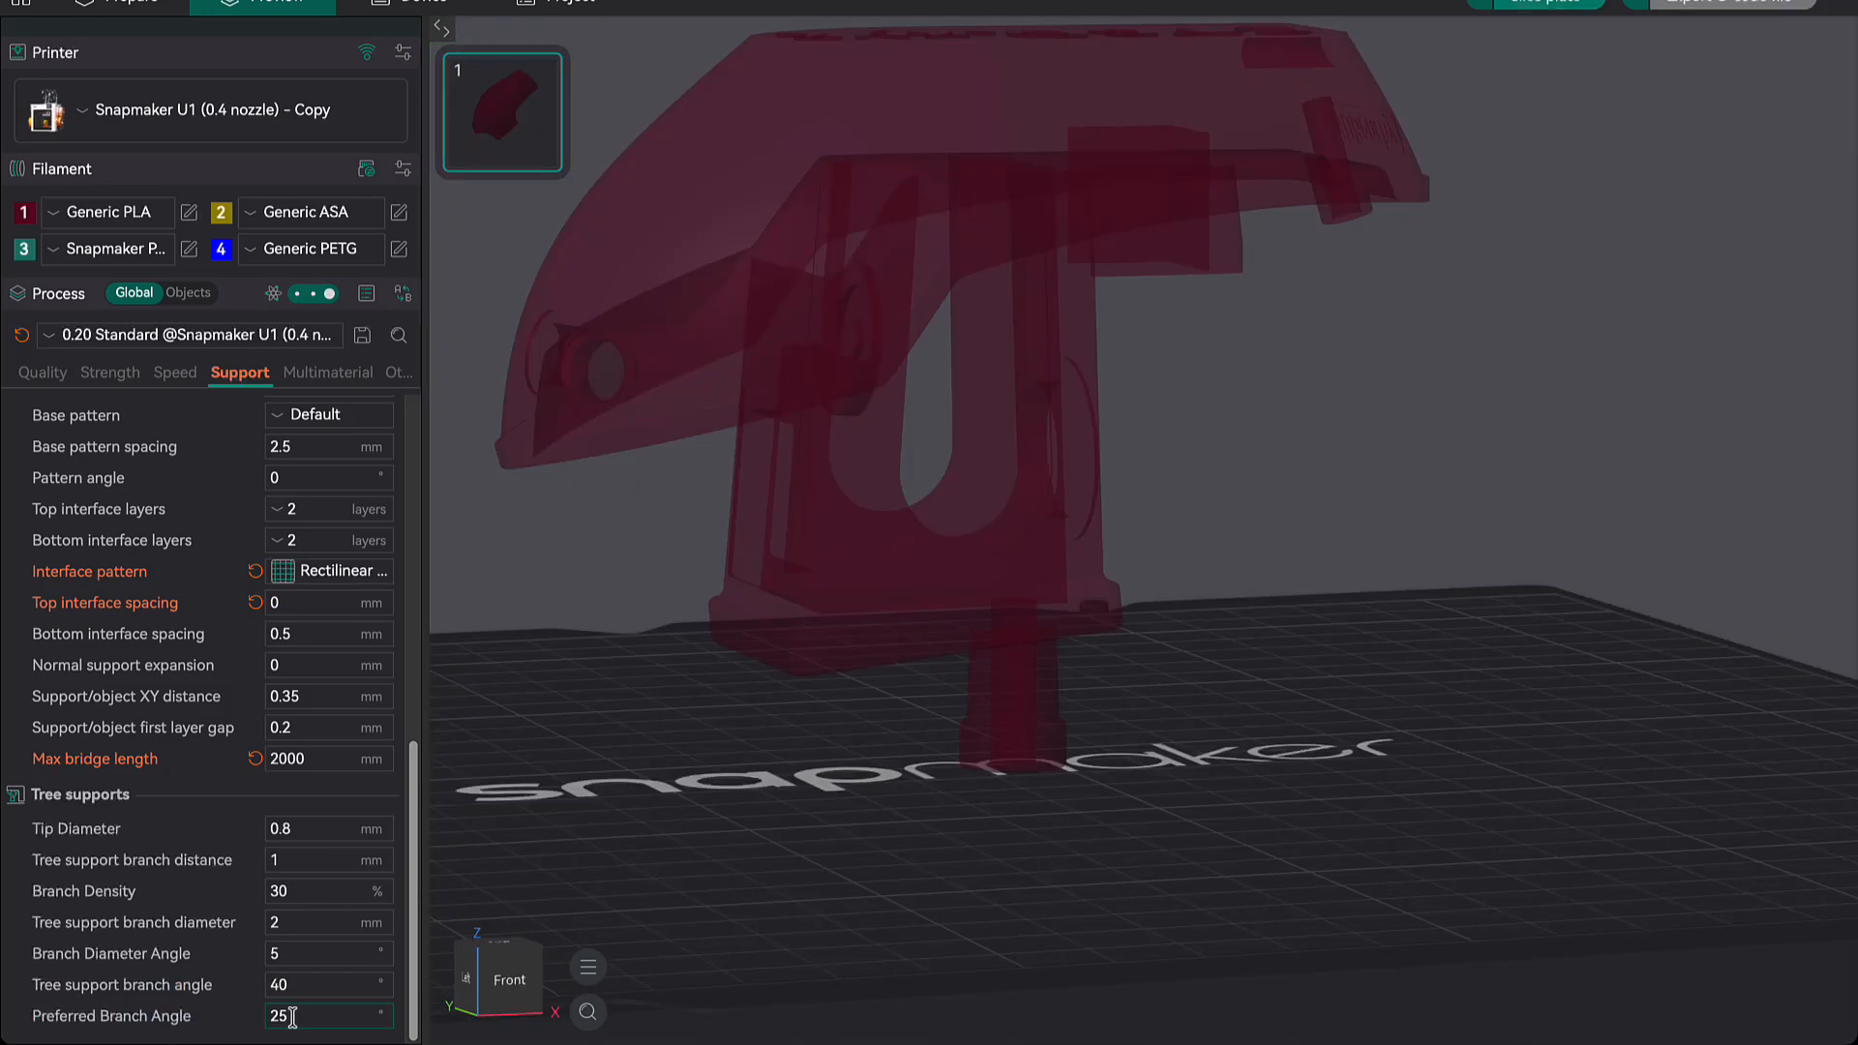
Step: Set the preferred branch angle to 15° and examine the resulting tree supports beneath the Benchy
left_click_drag(294, 1016, 258, 1015)
type("15")
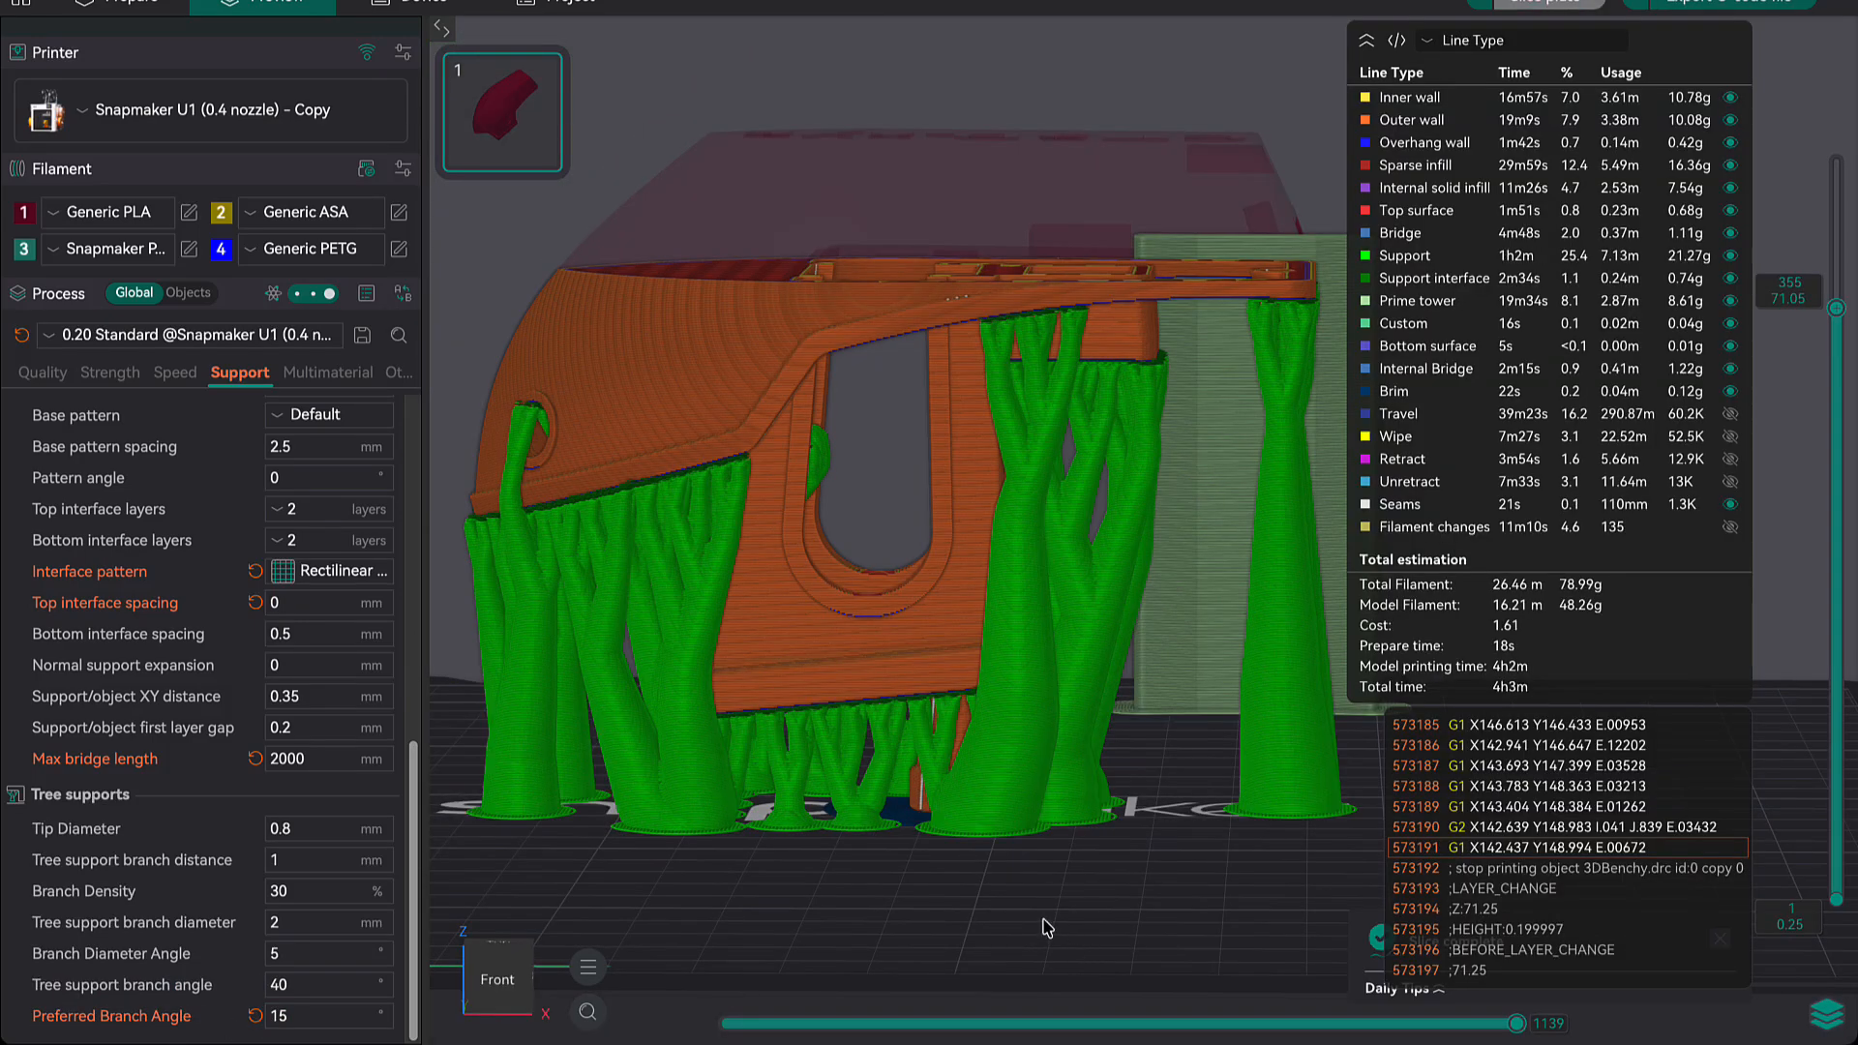
left_click_drag(1045, 929, 1199, 927)
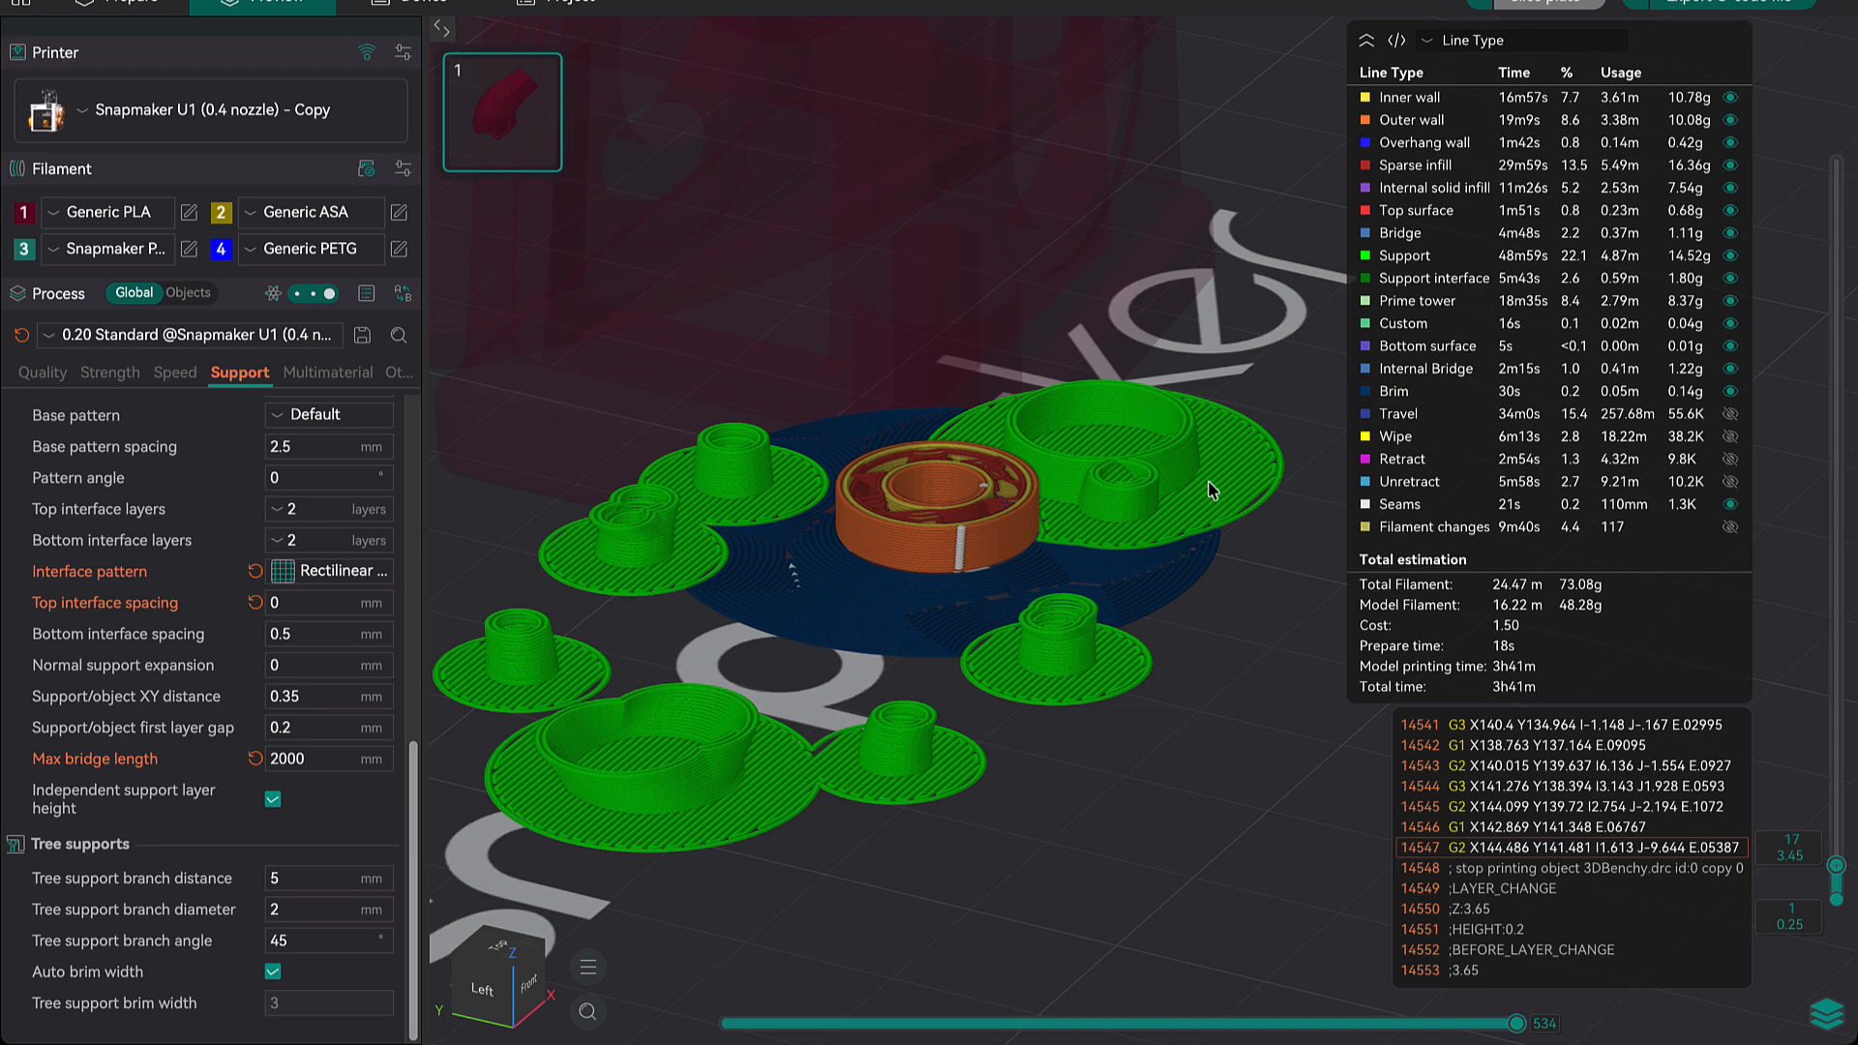
Step: Disable auto brim width and open the tree support brim width value for editing
left_click(273, 971)
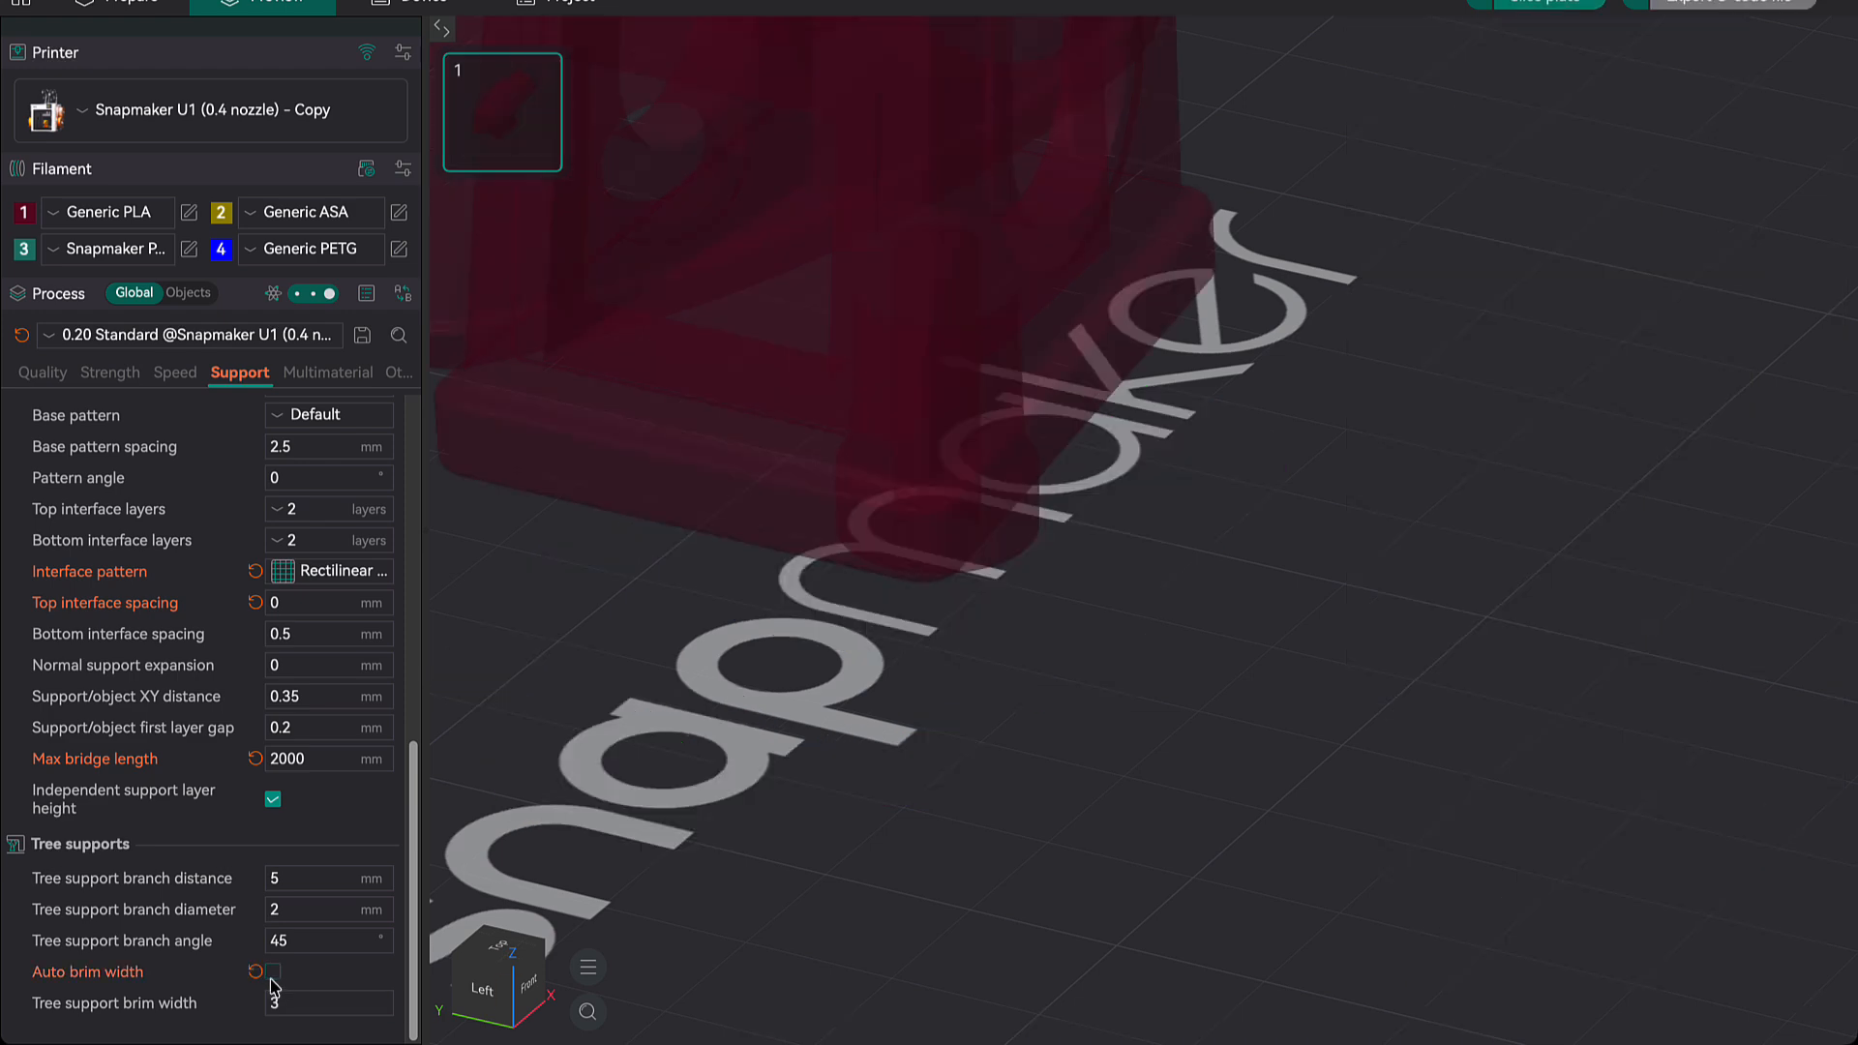
left_click_drag(302, 1001, 257, 1002)
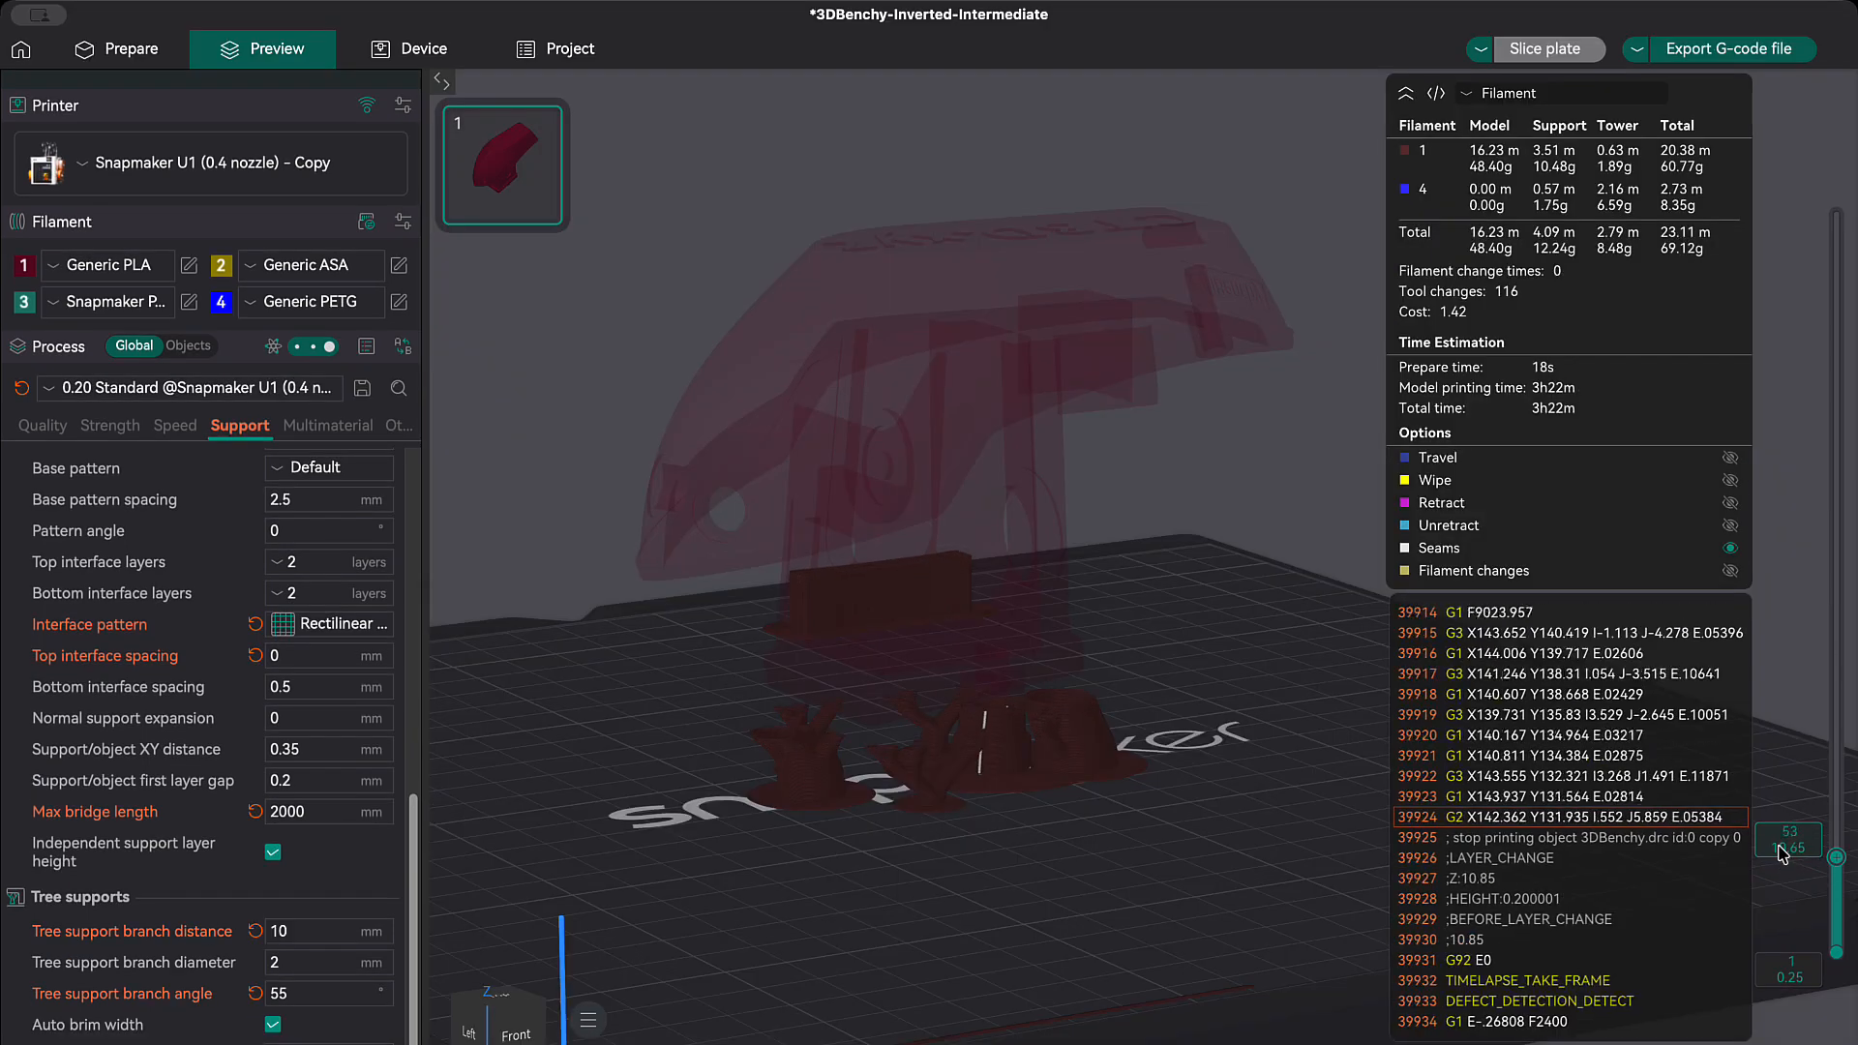
Step: Step through the preview up to the top layer and examine the Benchy's complete tree supports
scroll(1780, 764, "up", 5)
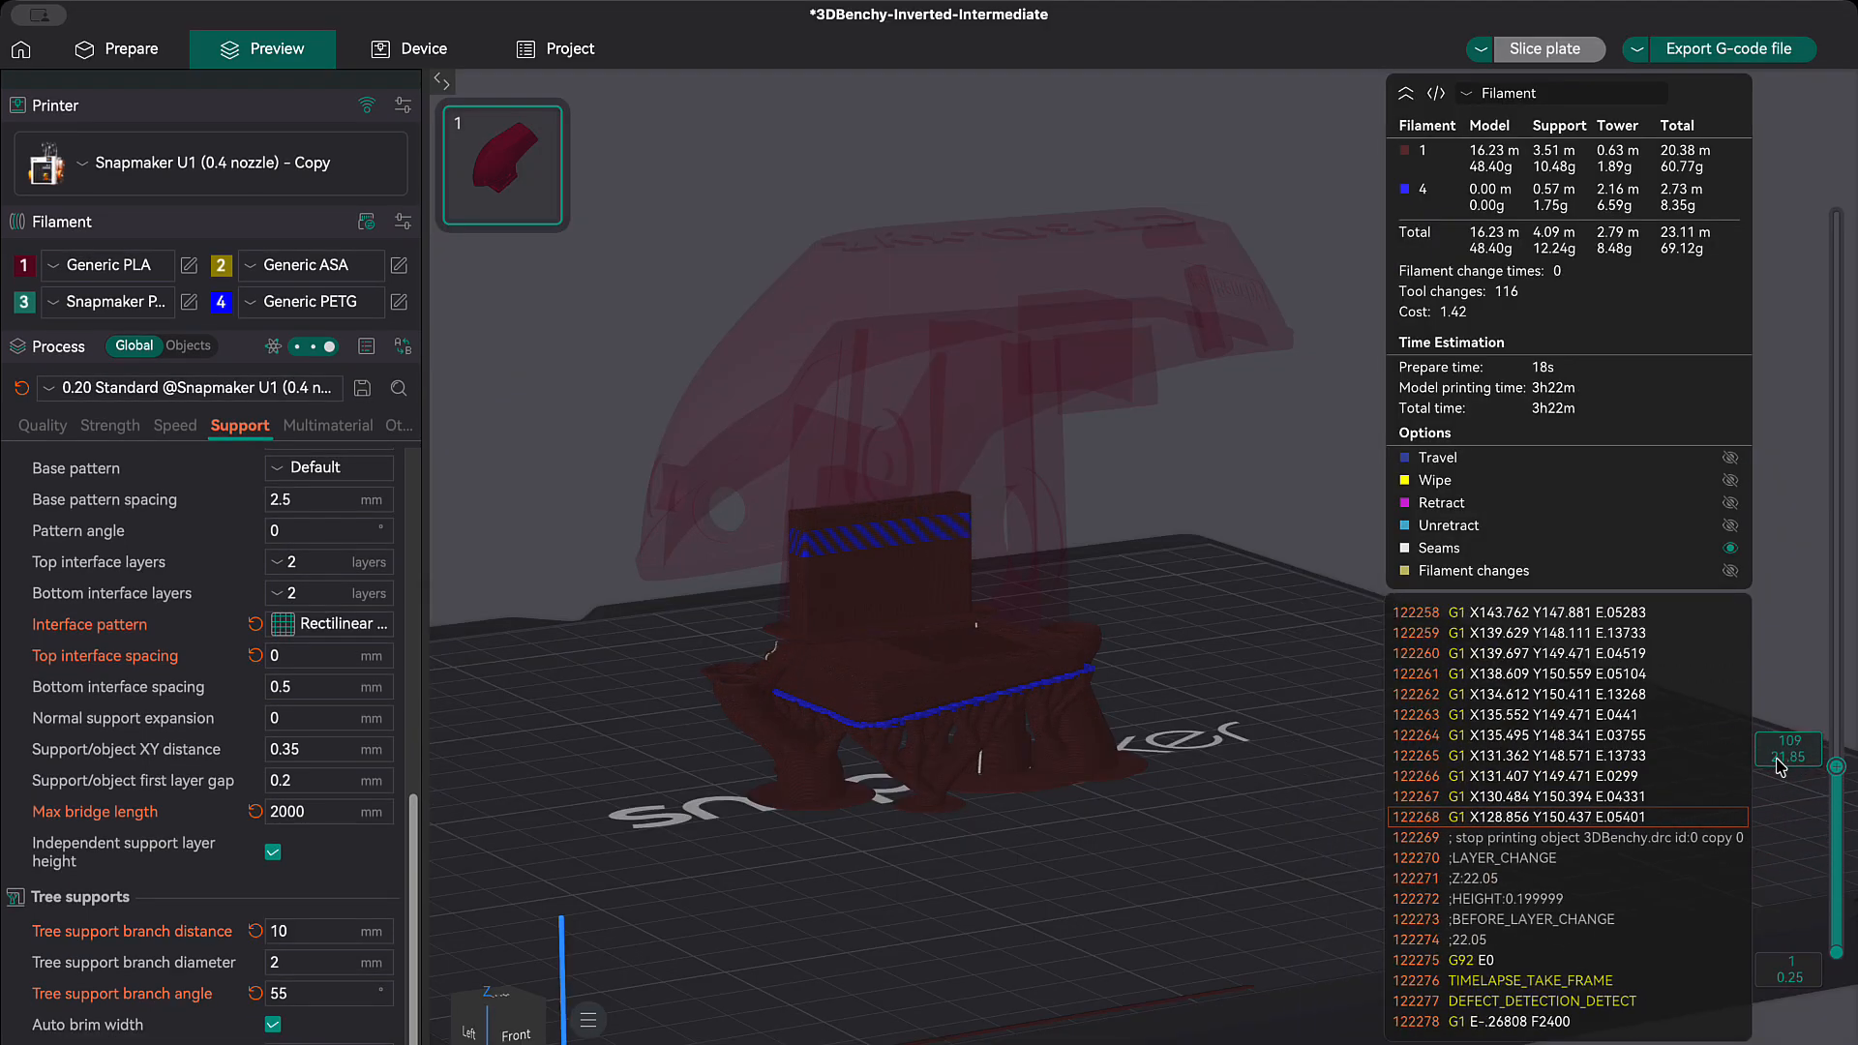
left_click_drag(1780, 765, 1741, 187)
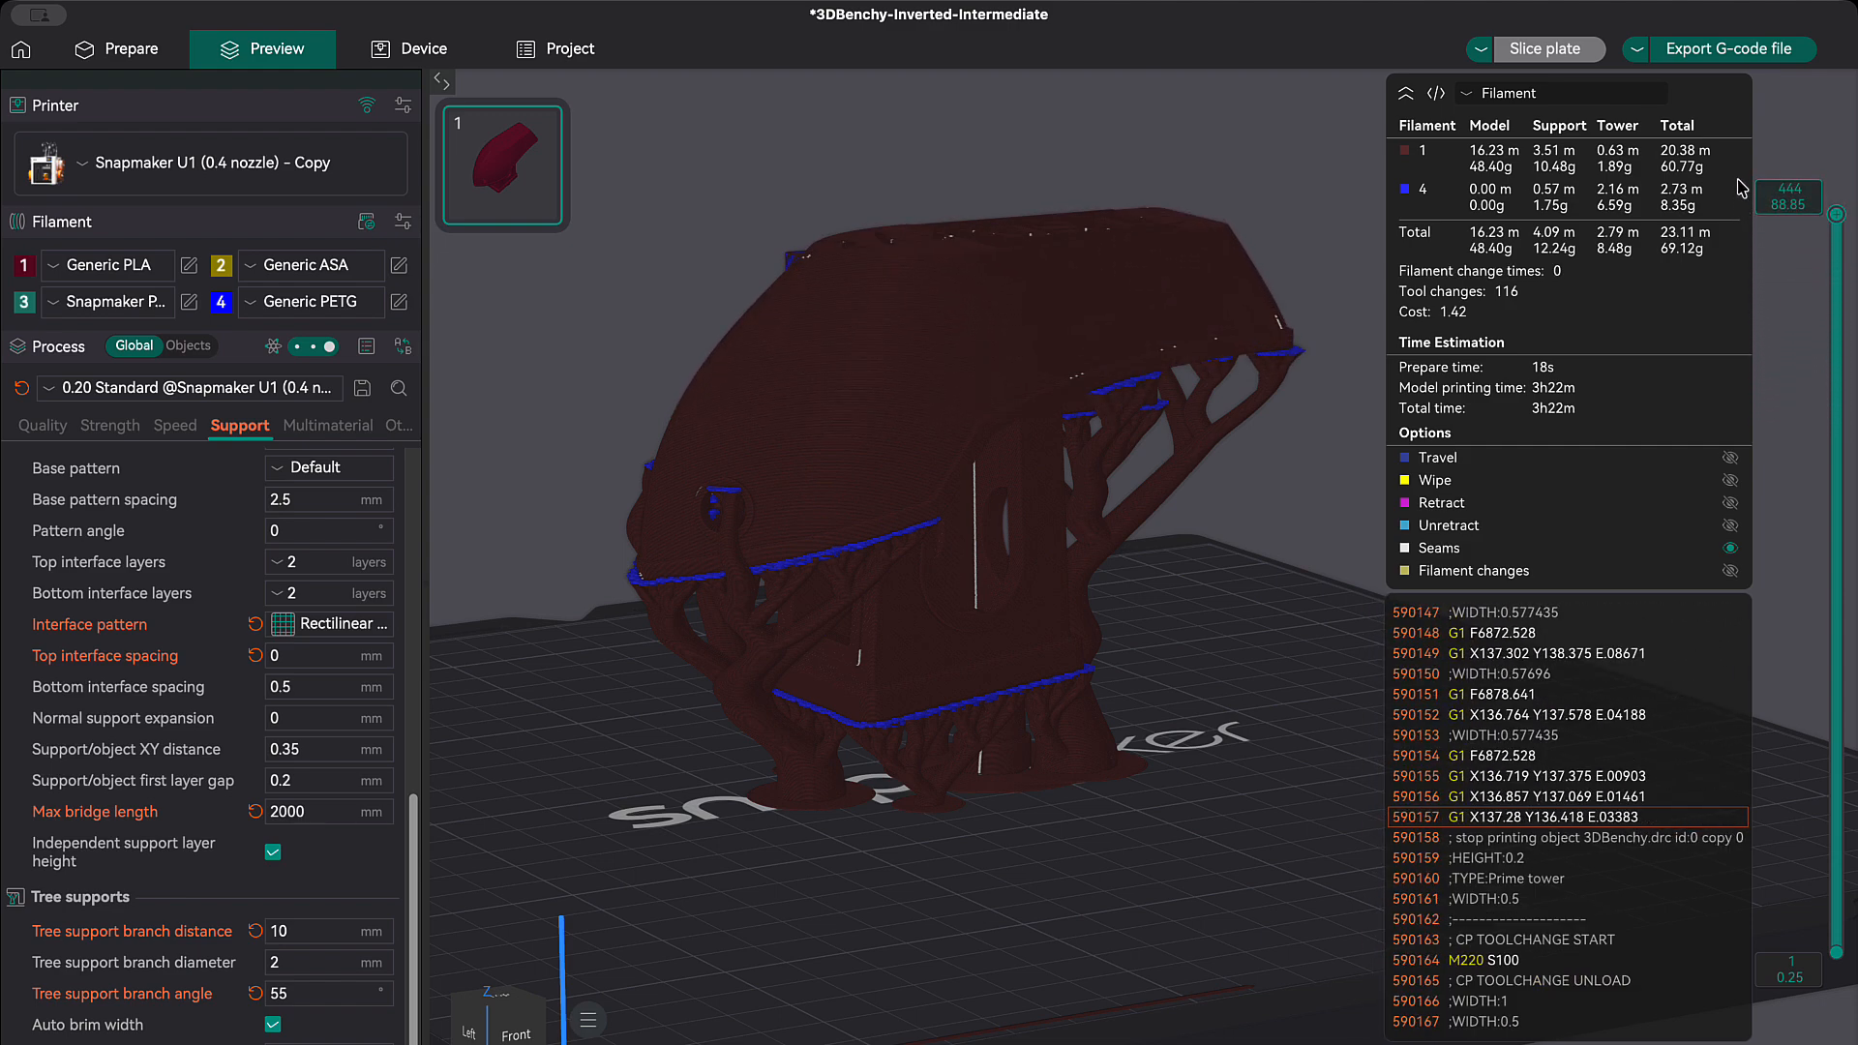
left_click_drag(1050, 838, 1354, 869)
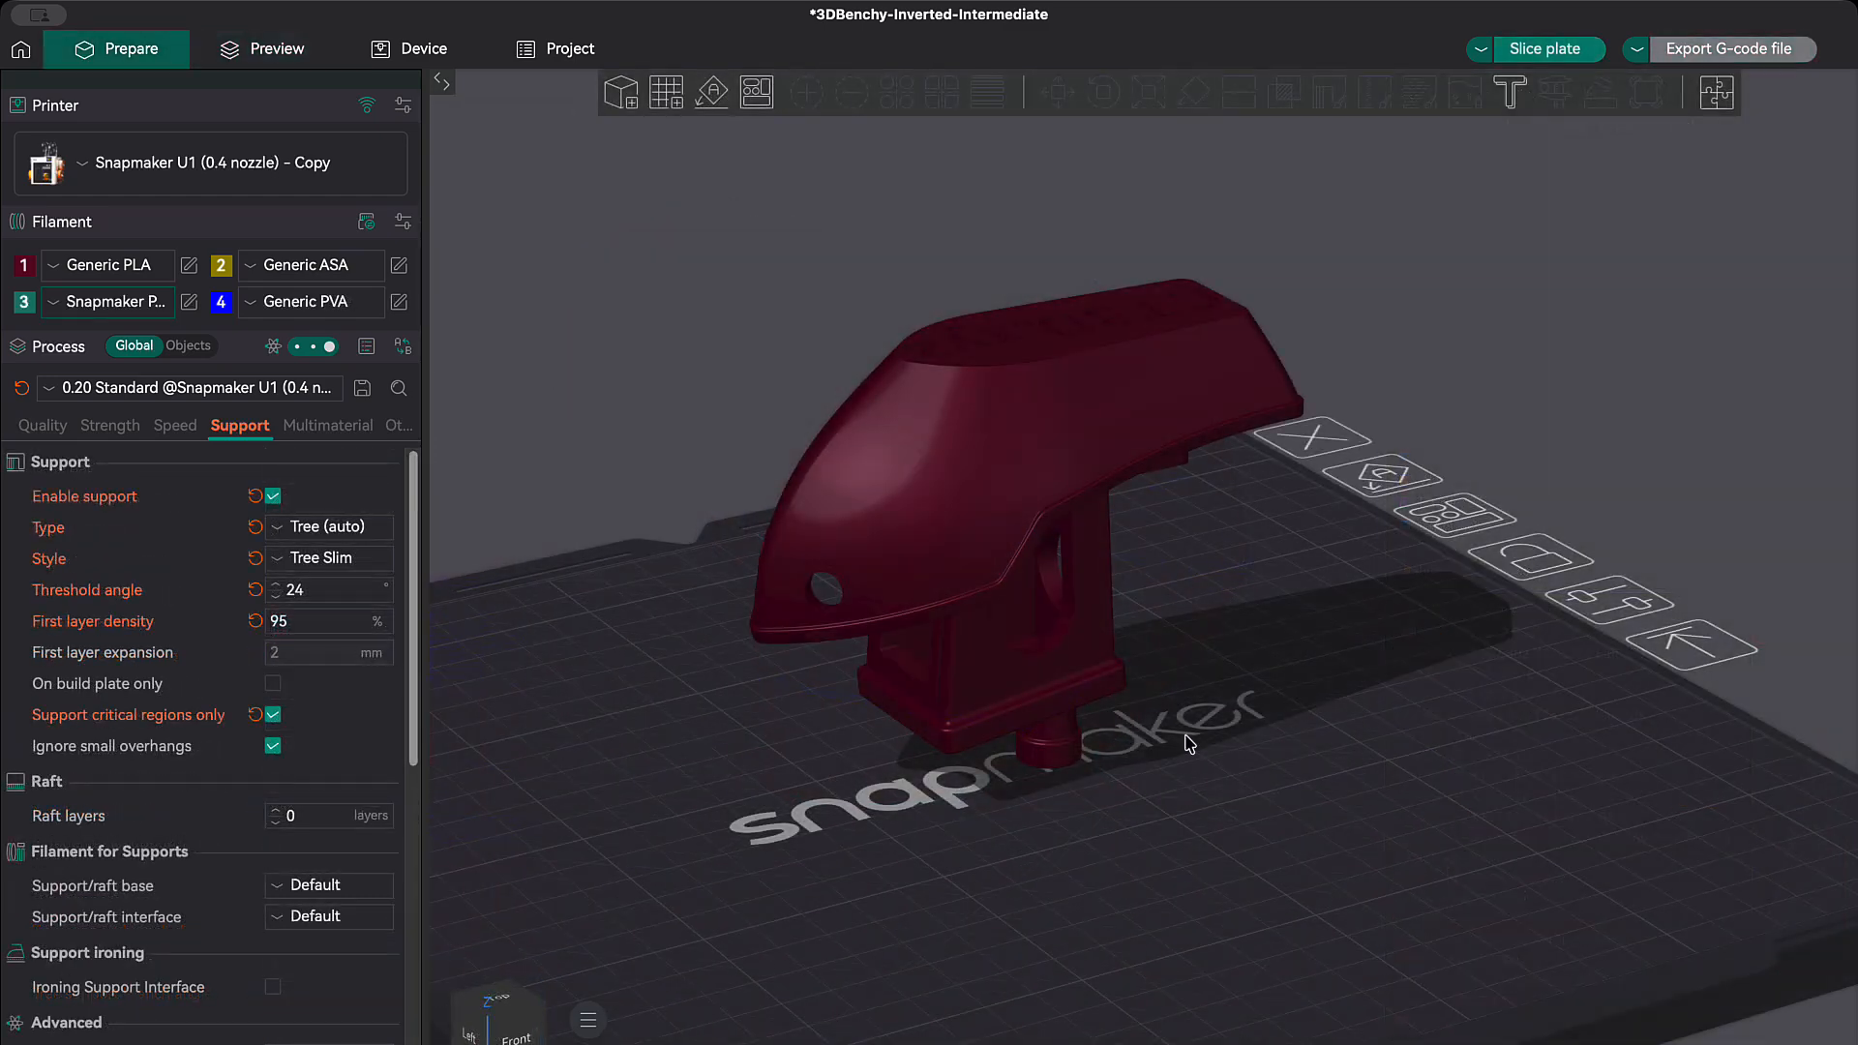
Step: Assign PLA to the support base and PVA to the support interface, and inspect the sliced interface layers
left_click_drag(1189, 799, 1135, 765)
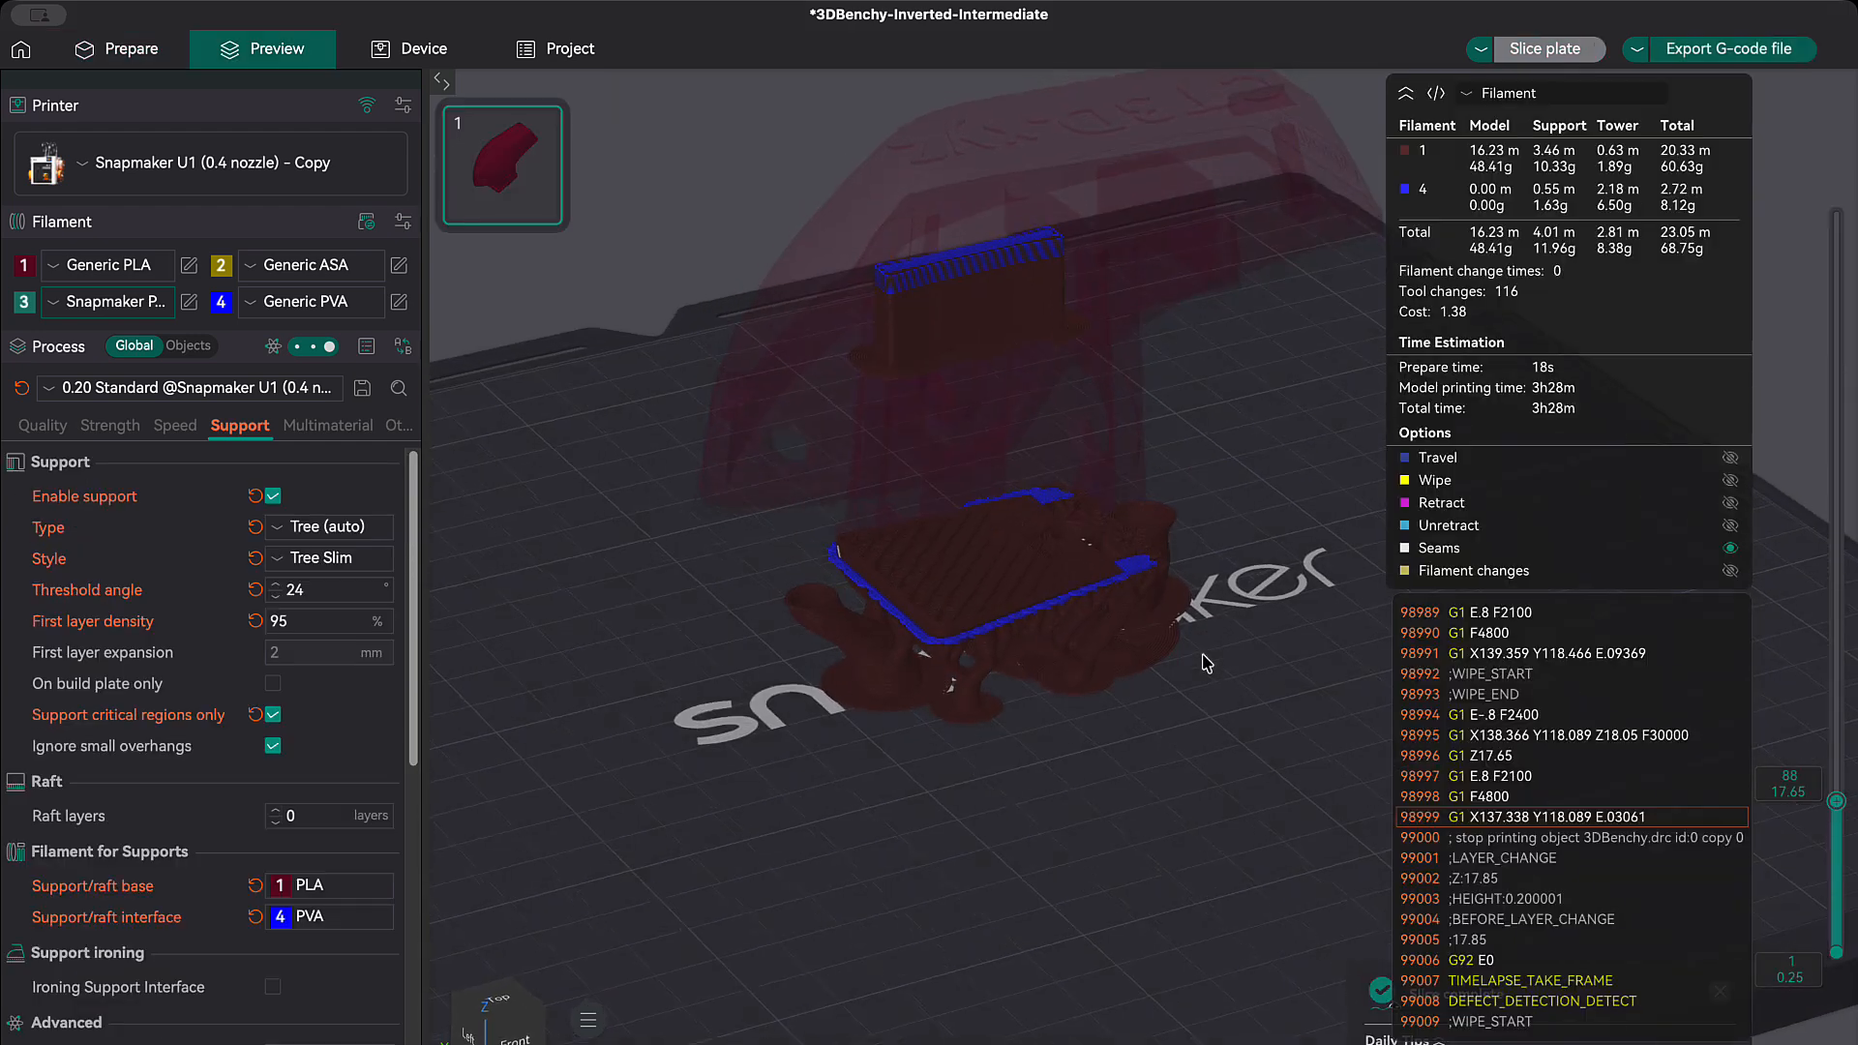
scroll(1054, 617, "up", 2)
left_click_drag(1040, 686, 1094, 703)
Step: Review the advanced support distance and interface settings for the PVA interface, and slice the Benchy plate
scroll(1790, 798, "down", 10)
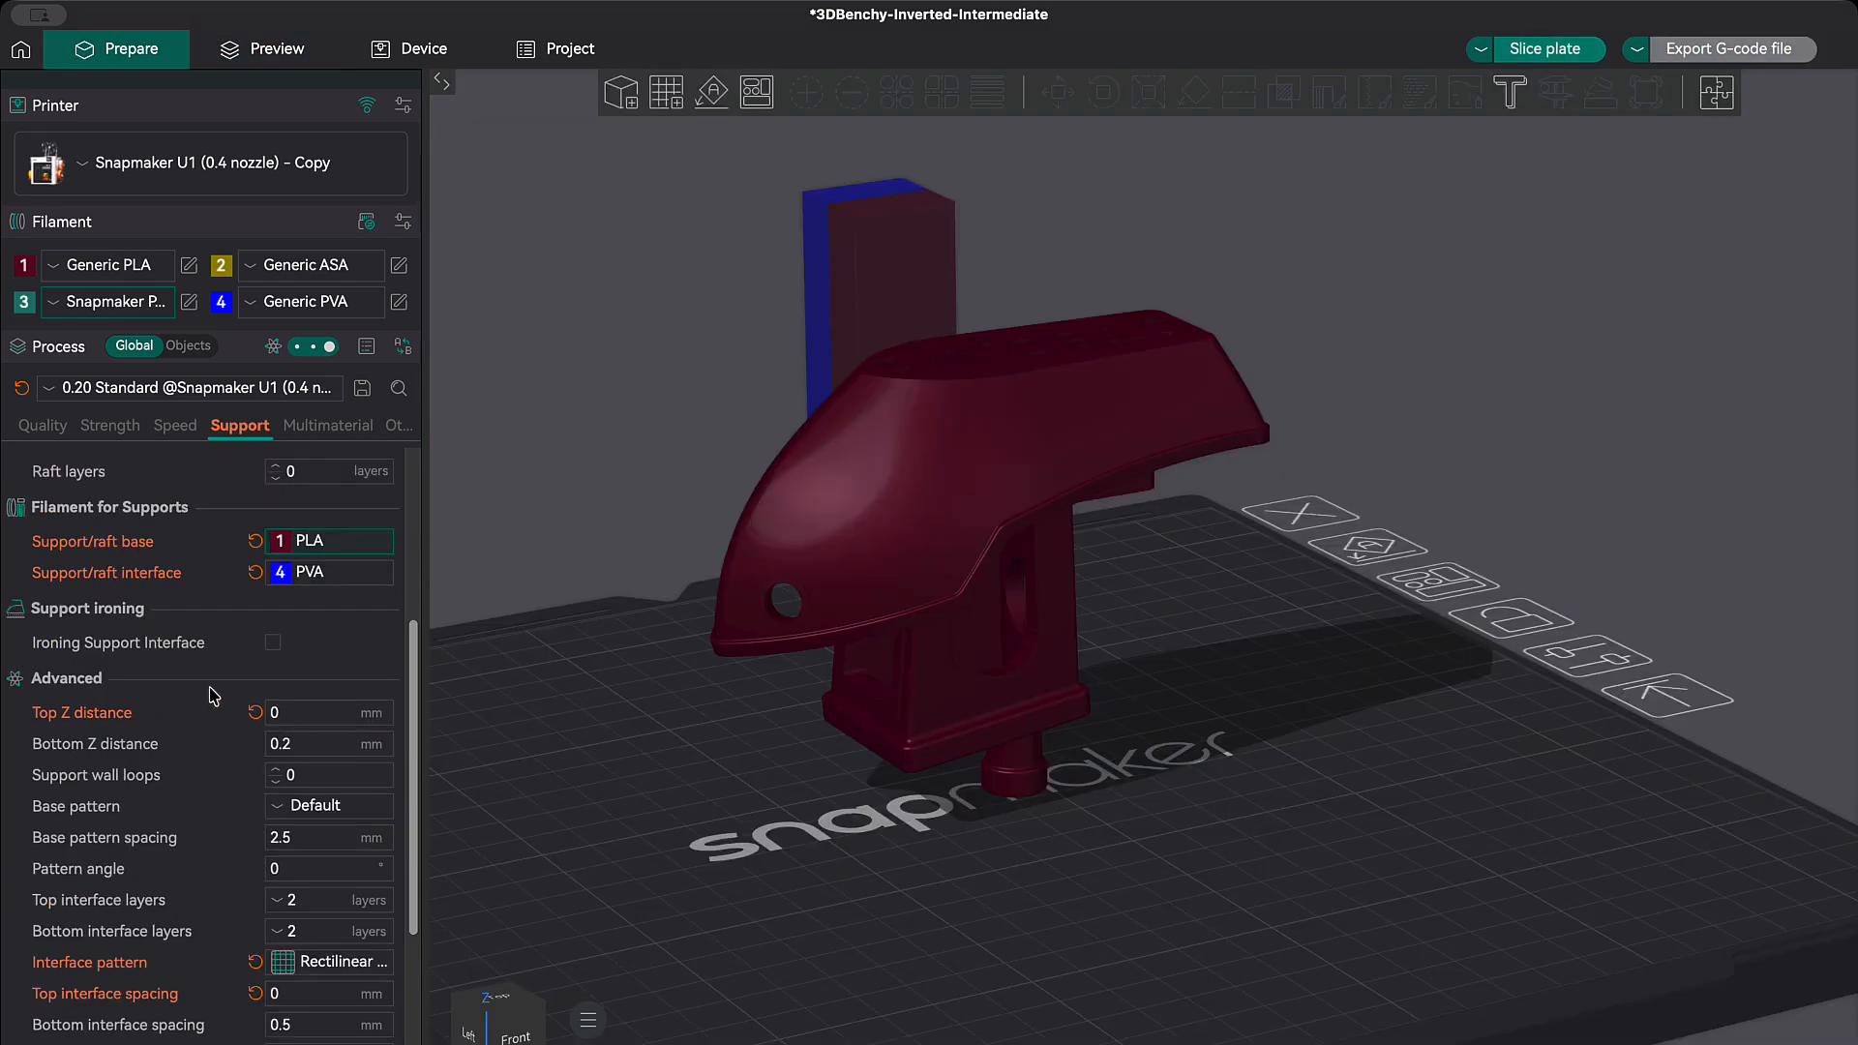
scroll(212, 697, "down", 2)
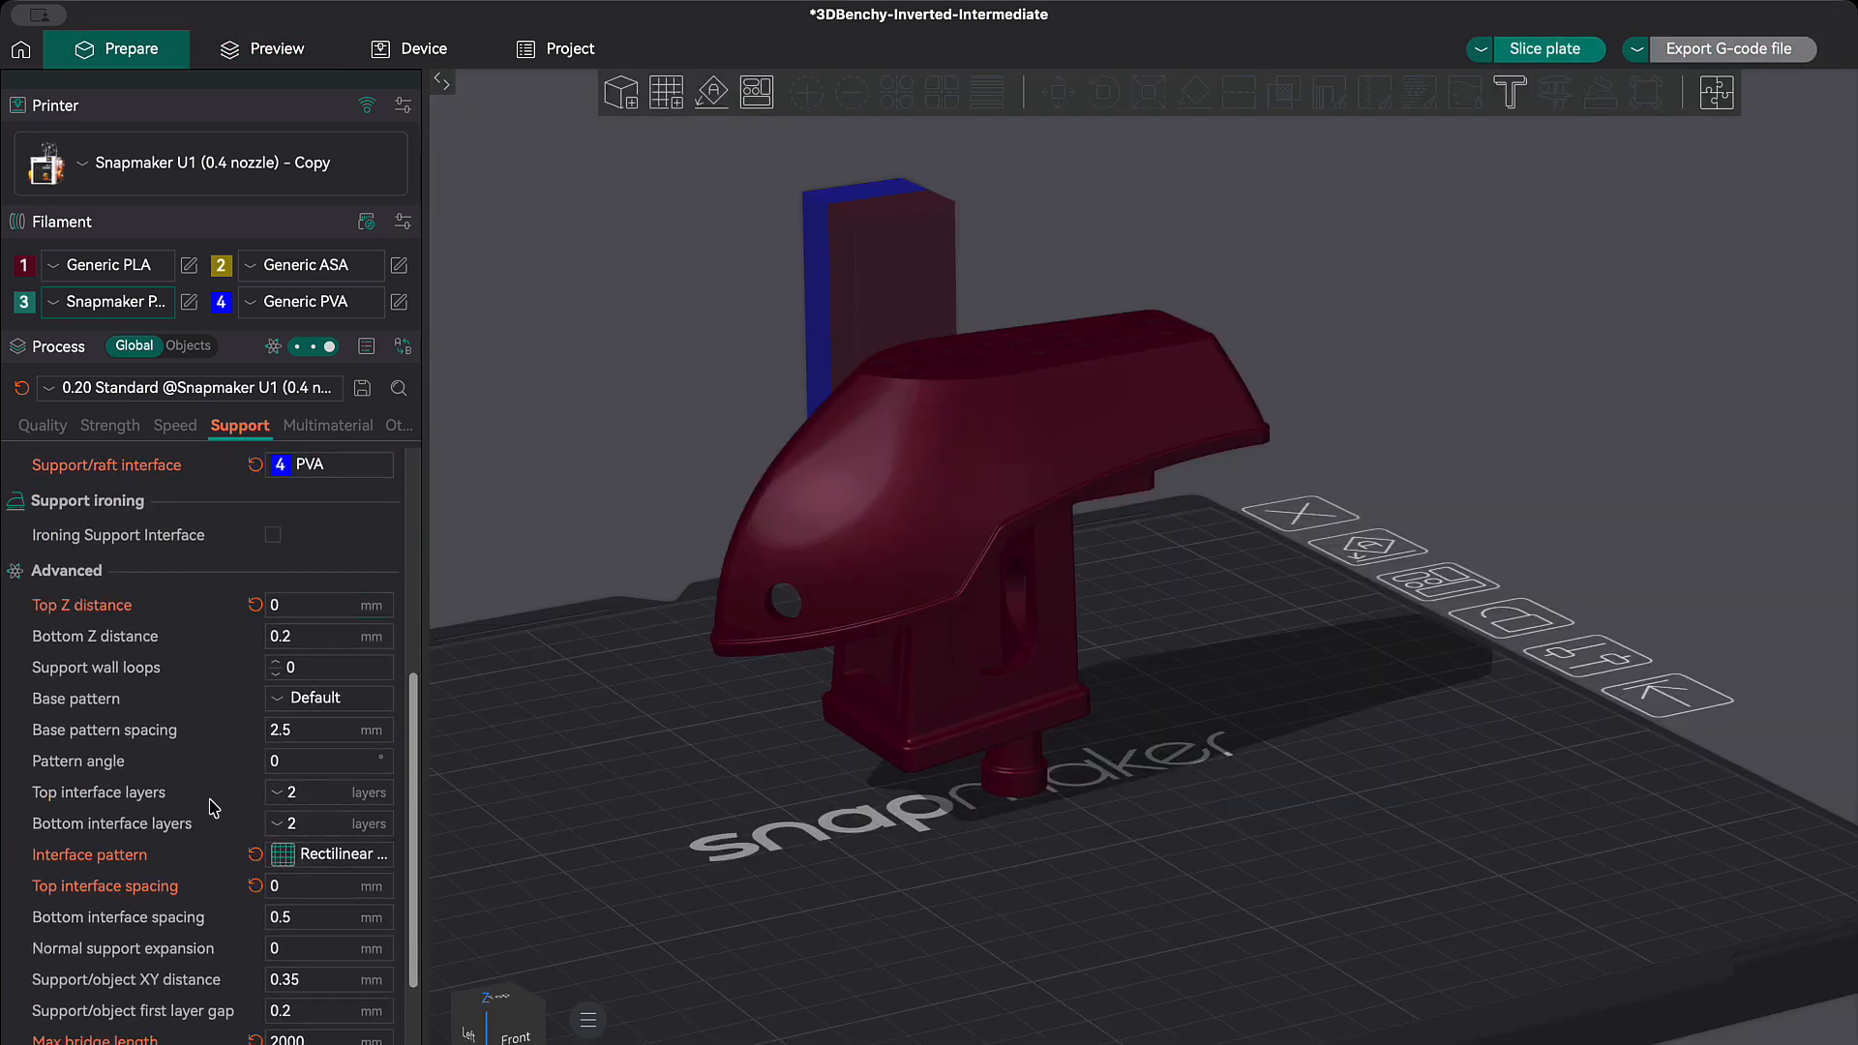
scroll(214, 808, "down", 2)
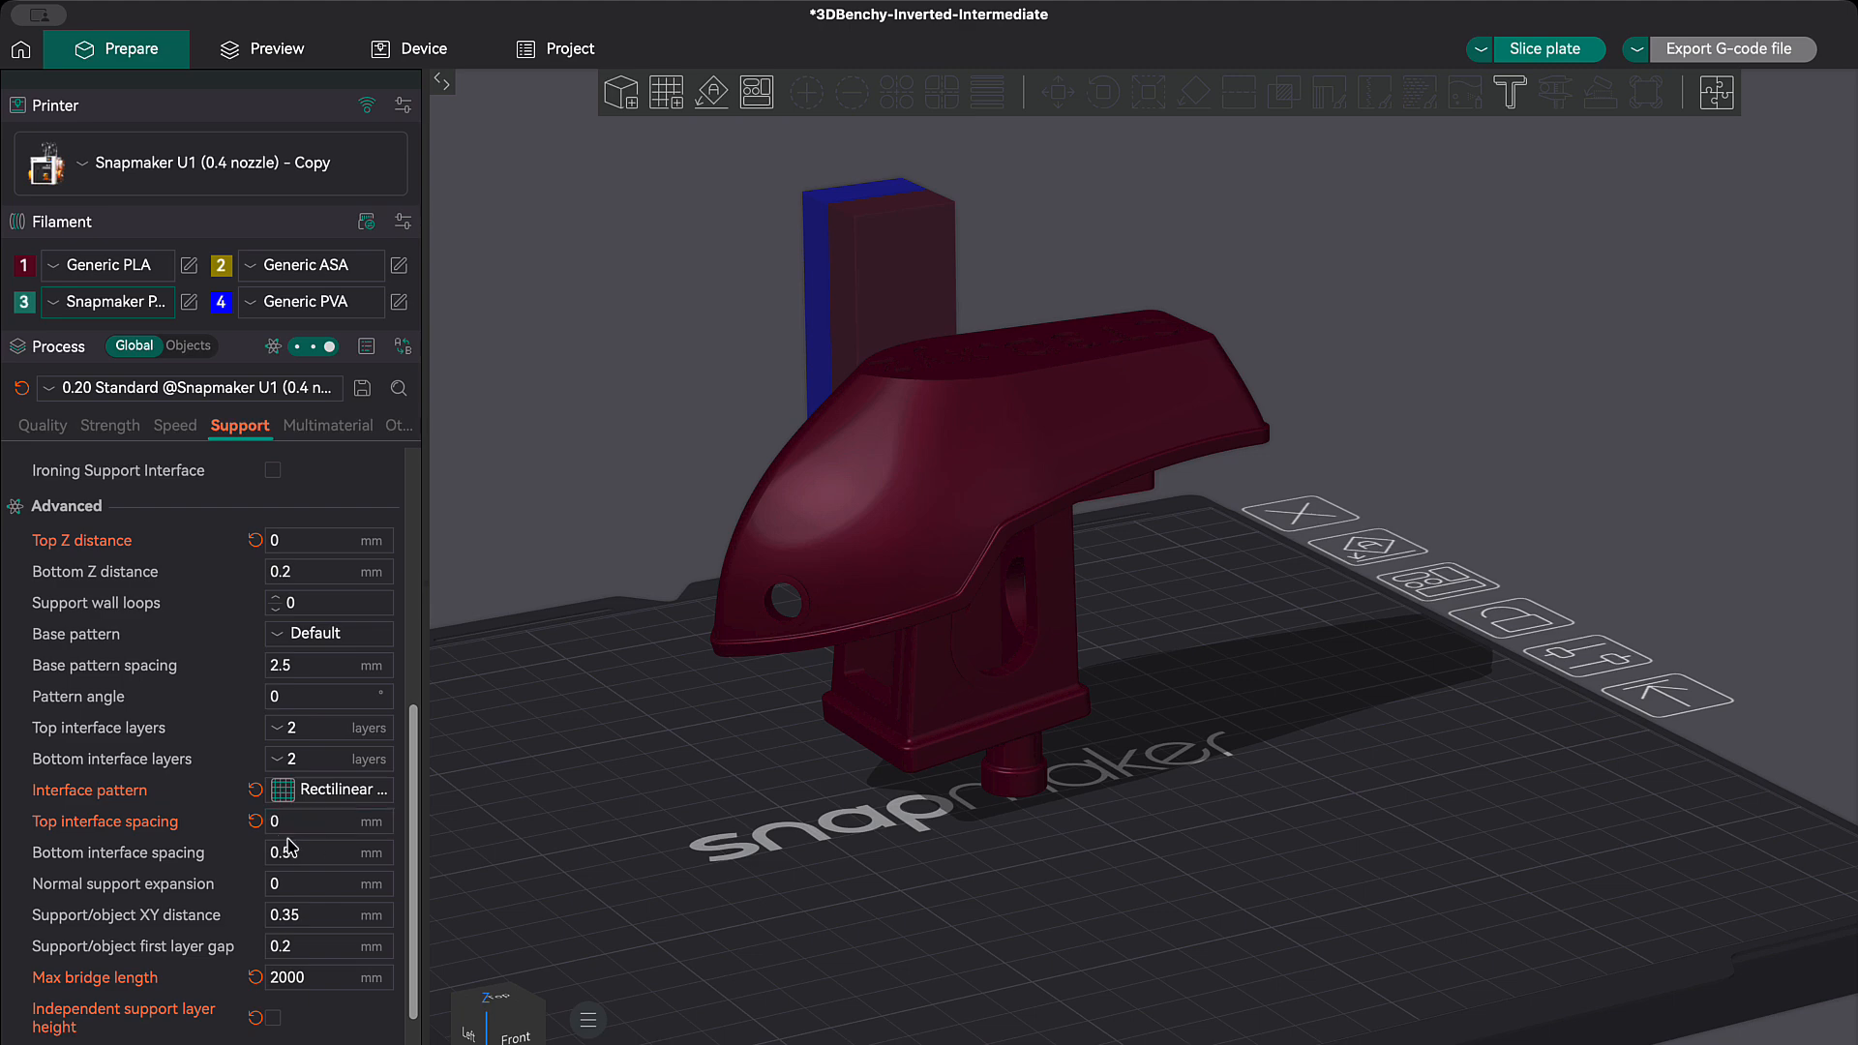
scroll(256, 825, "down", 3)
scroll(232, 827, "up", 10)
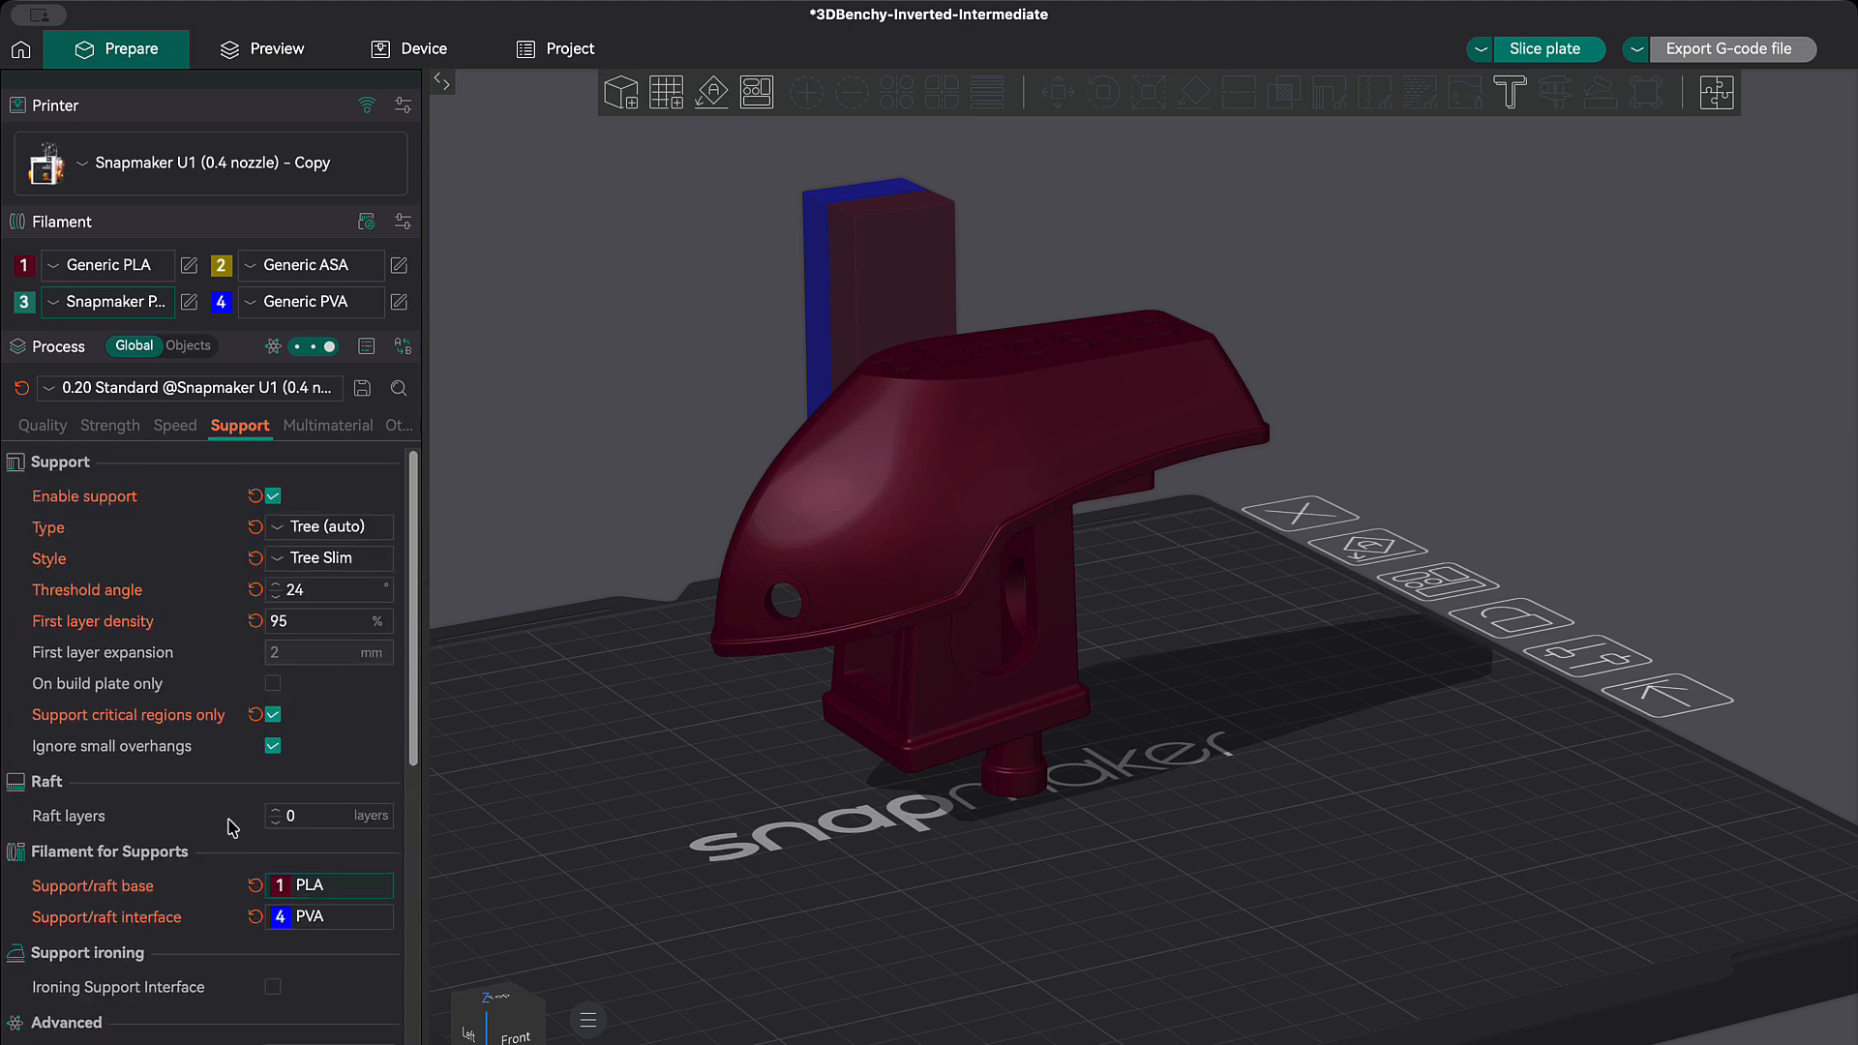
left_click(1552, 52)
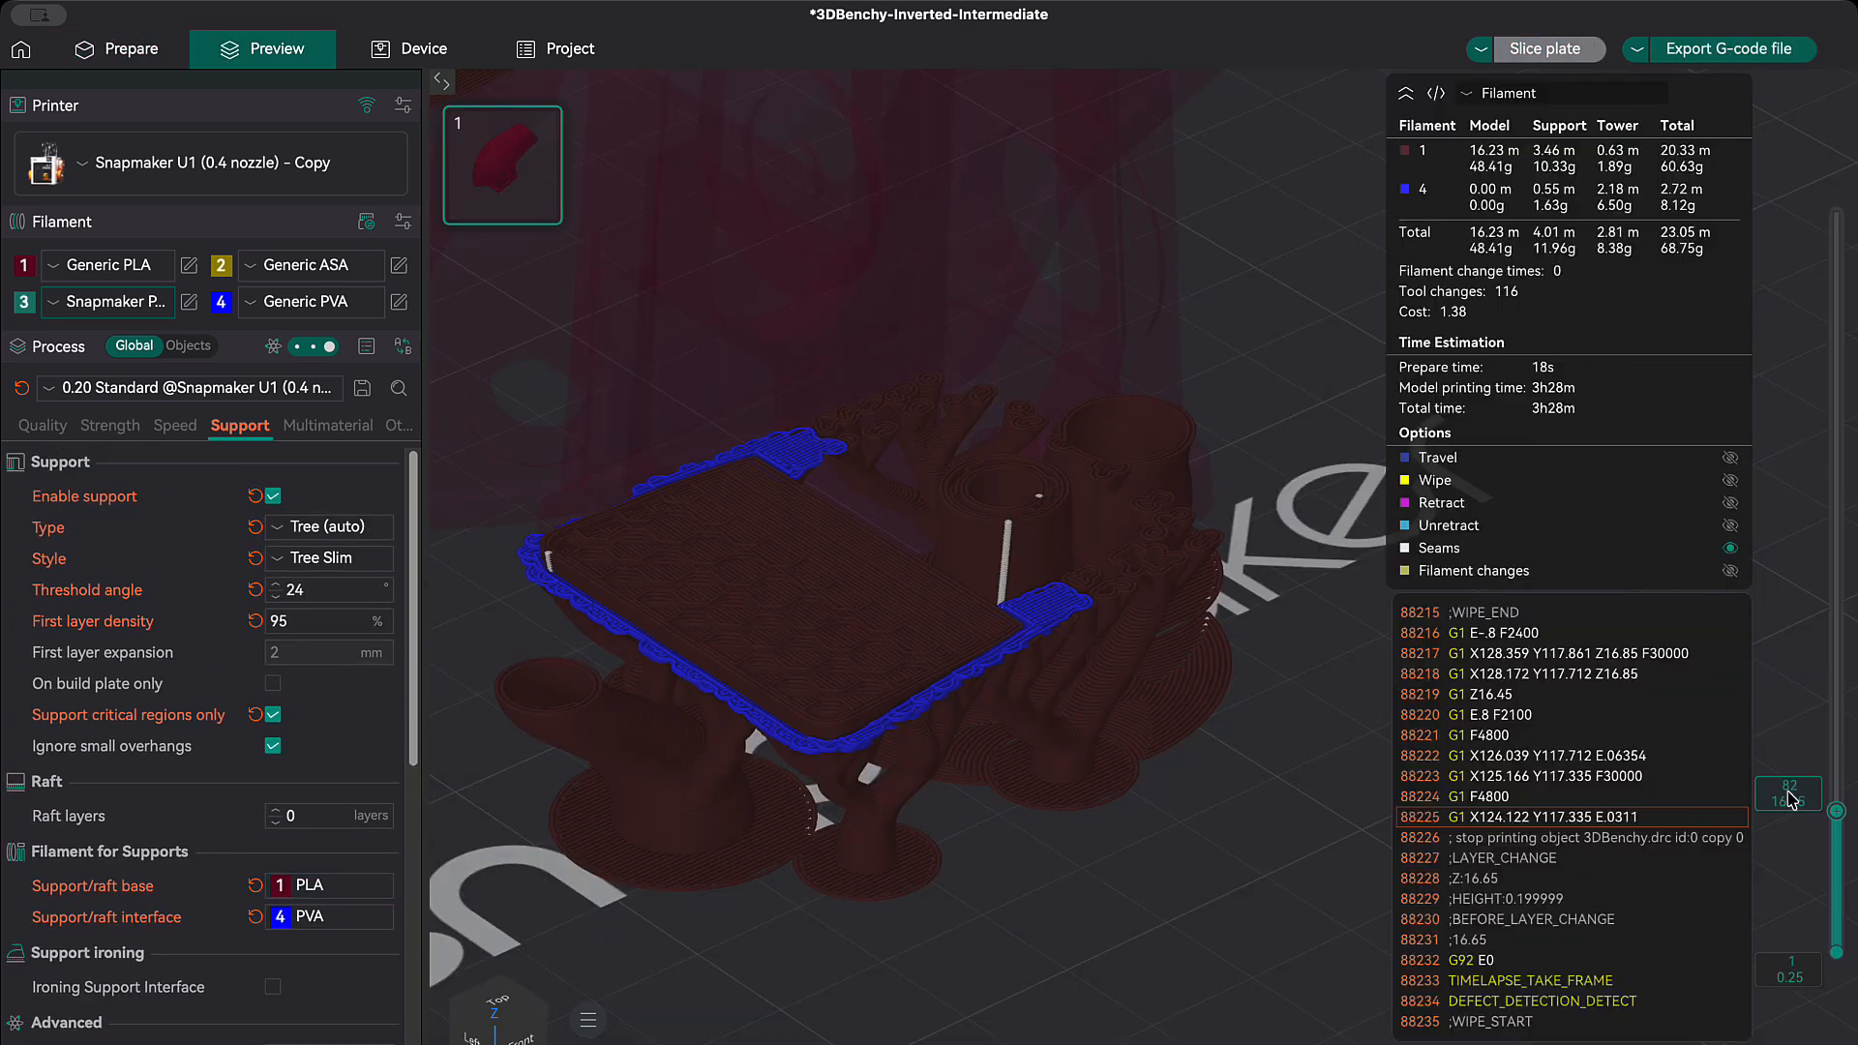
Step: Advance the filament-coloured preview to the top layer and examine the PVA interface between the PLA tree supports and the Benchy
left_click_drag(1792, 795, 1791, 759)
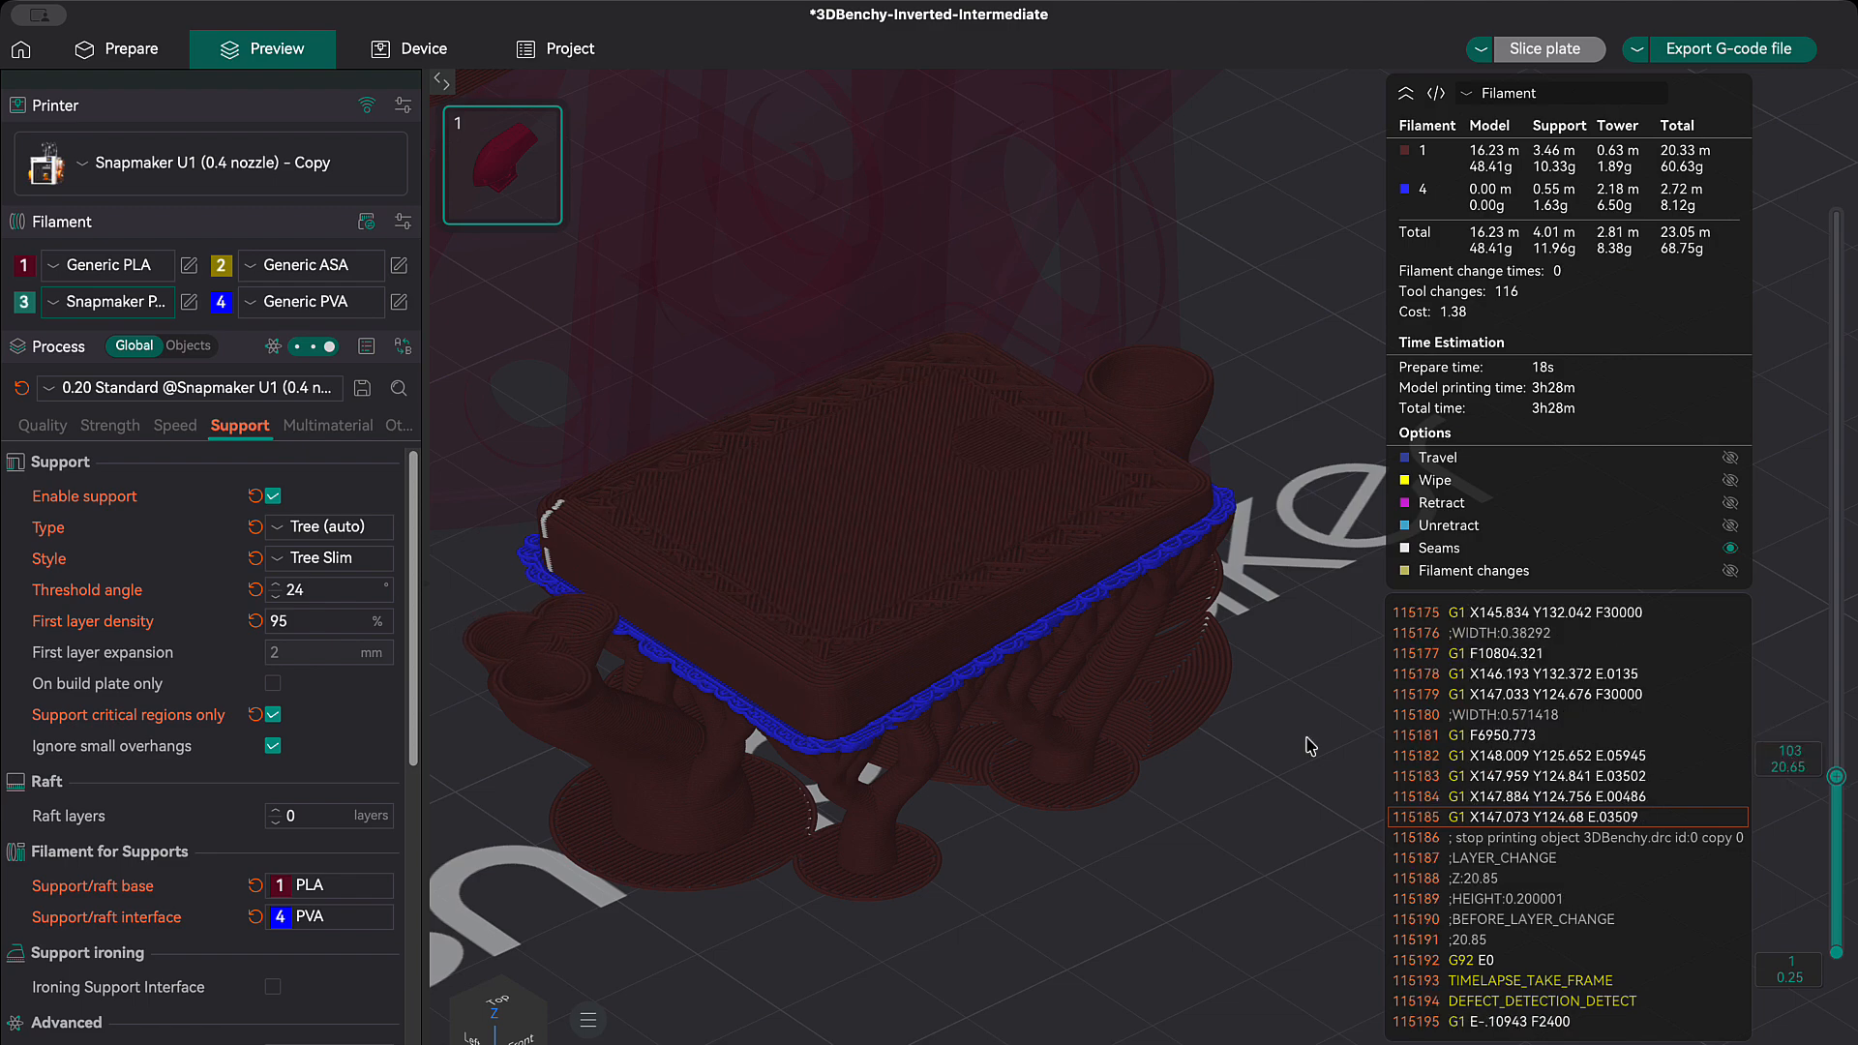
scroll(1207, 734, "down", 3)
middle_click_drag(1243, 729, 1205, 829)
scroll(1208, 837, "down", 5)
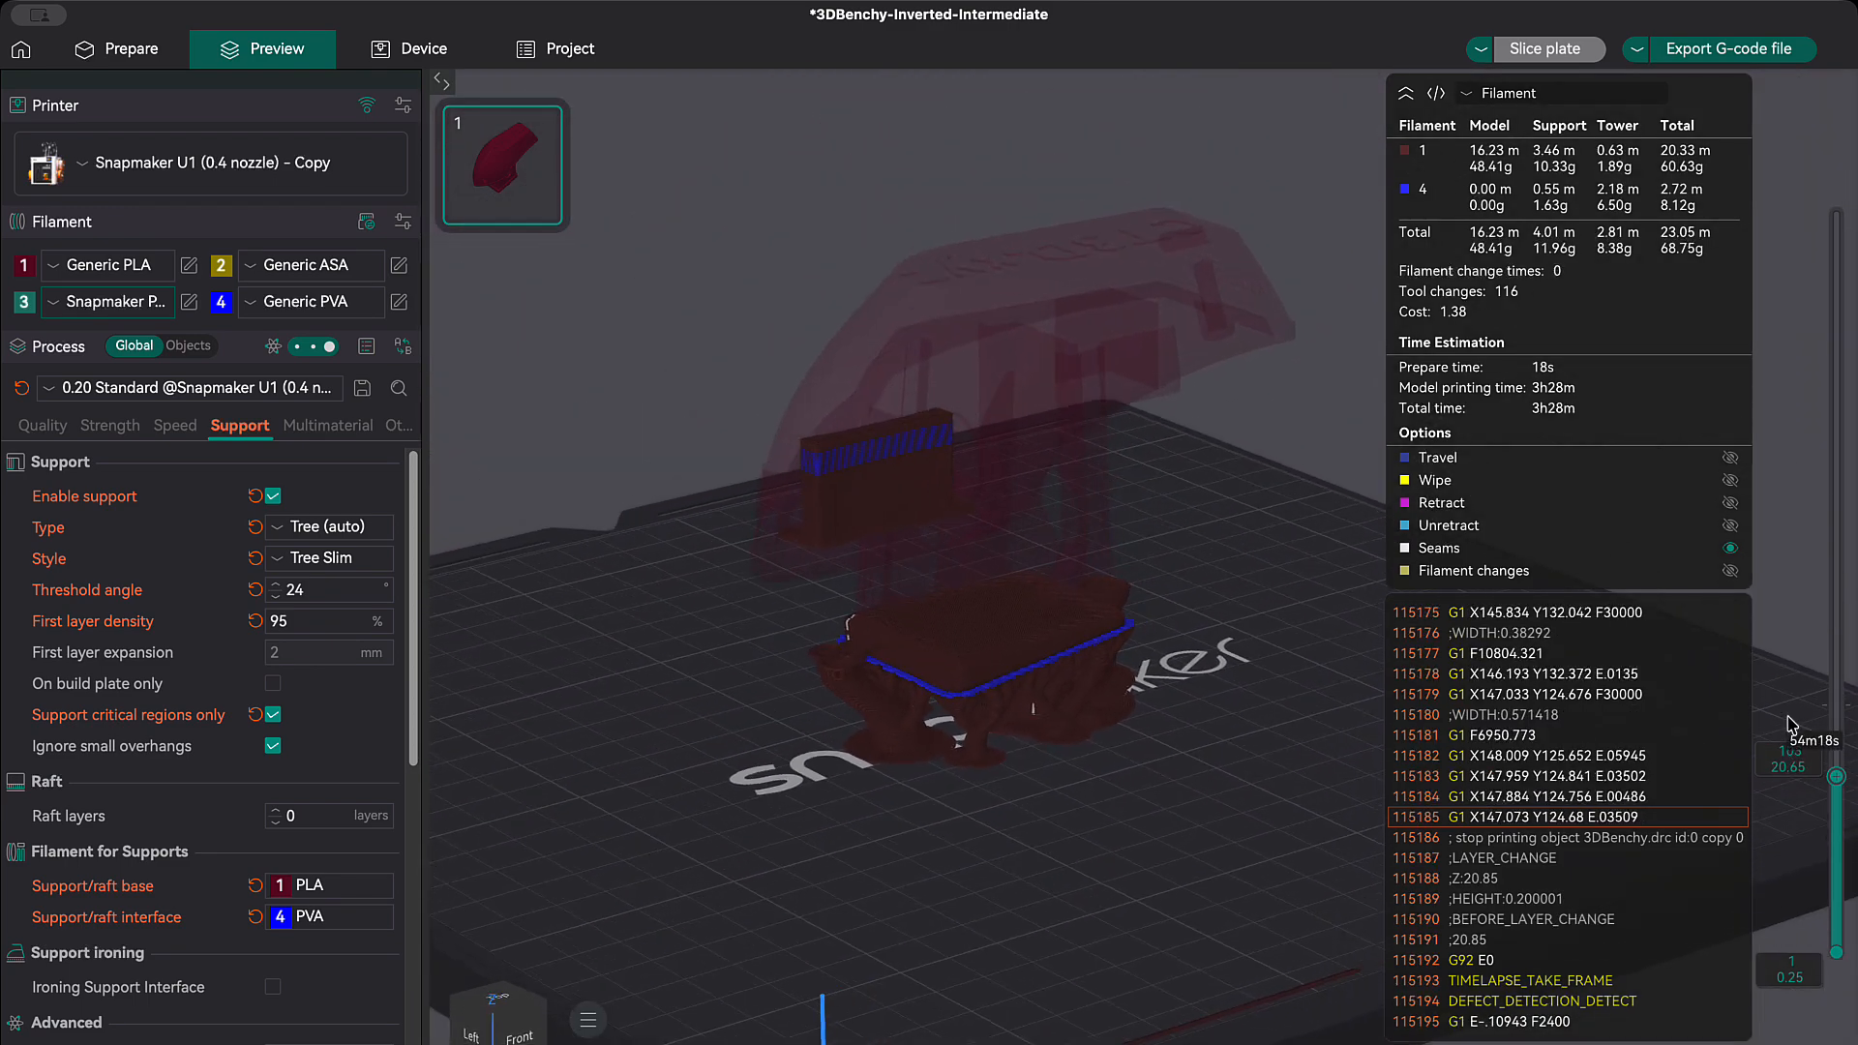
left_click_drag(1788, 759, 1788, 214)
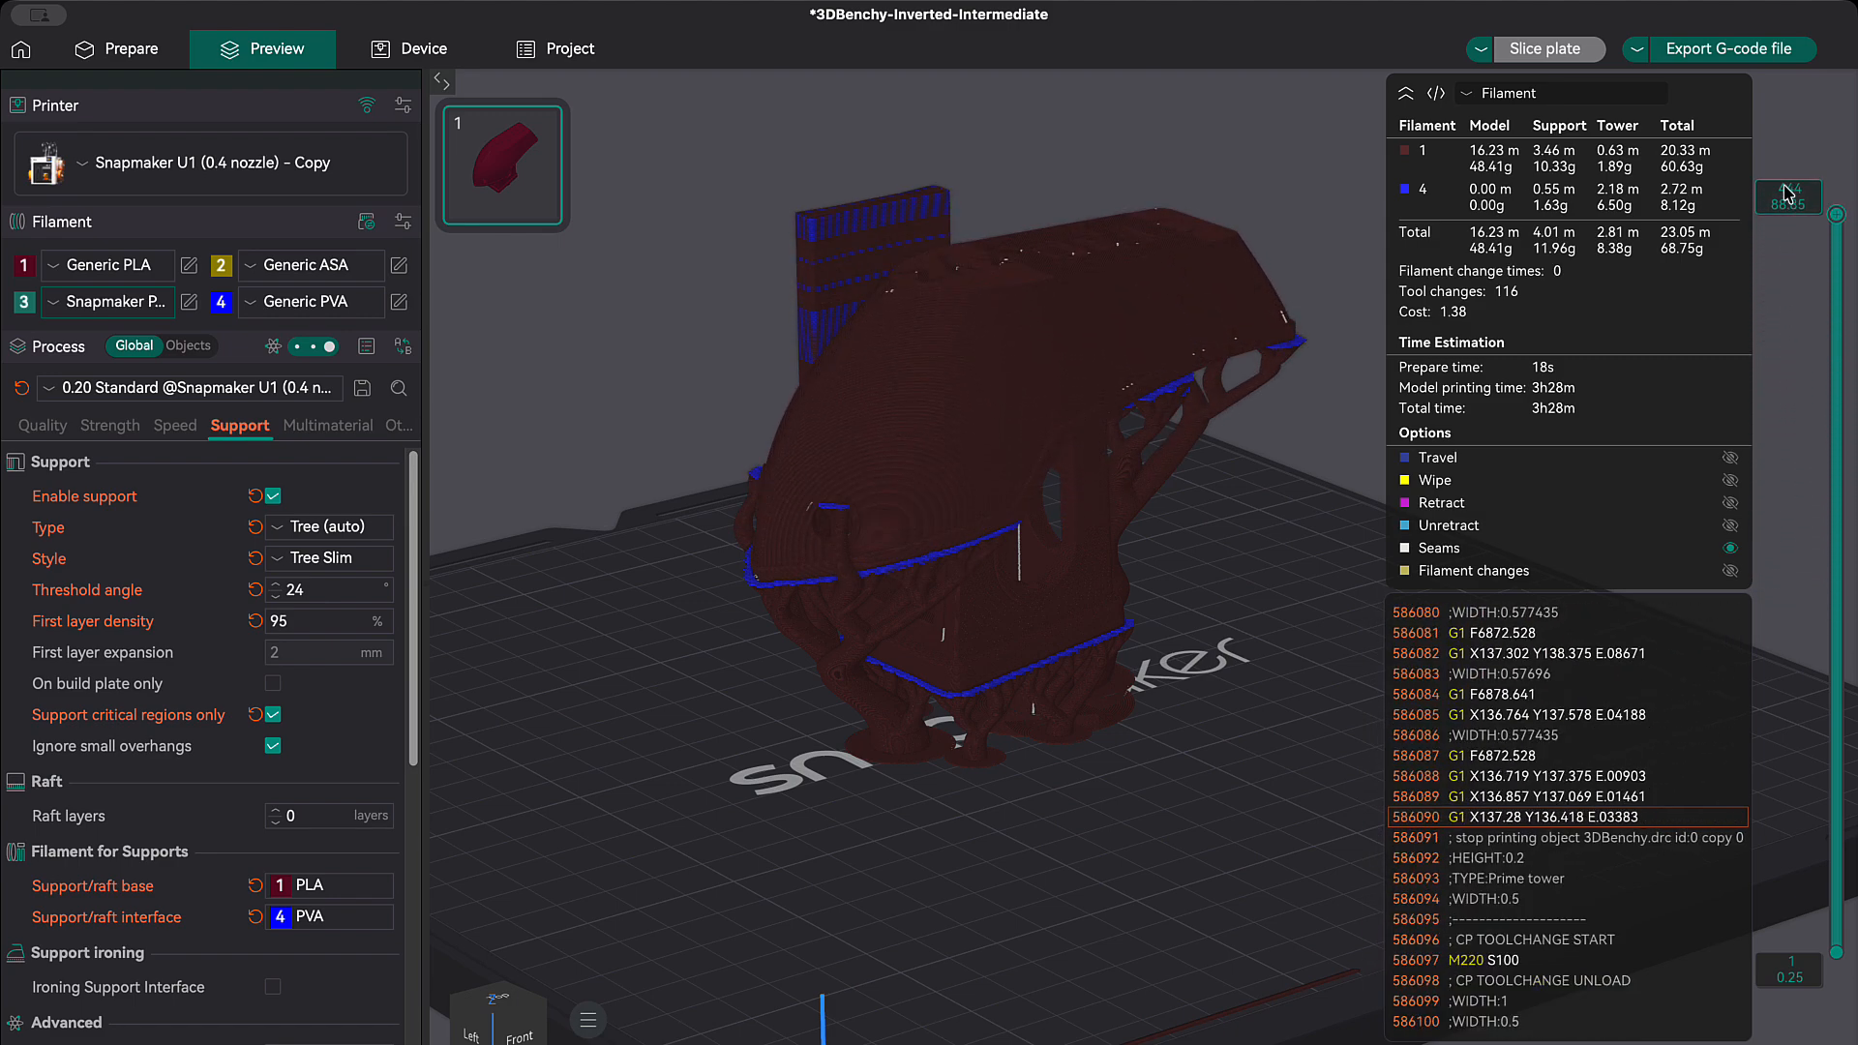
left_click_drag(1093, 784, 1004, 782)
scroll(939, 556, "up", 5)
right_click_drag(1008, 875, 1068, 960)
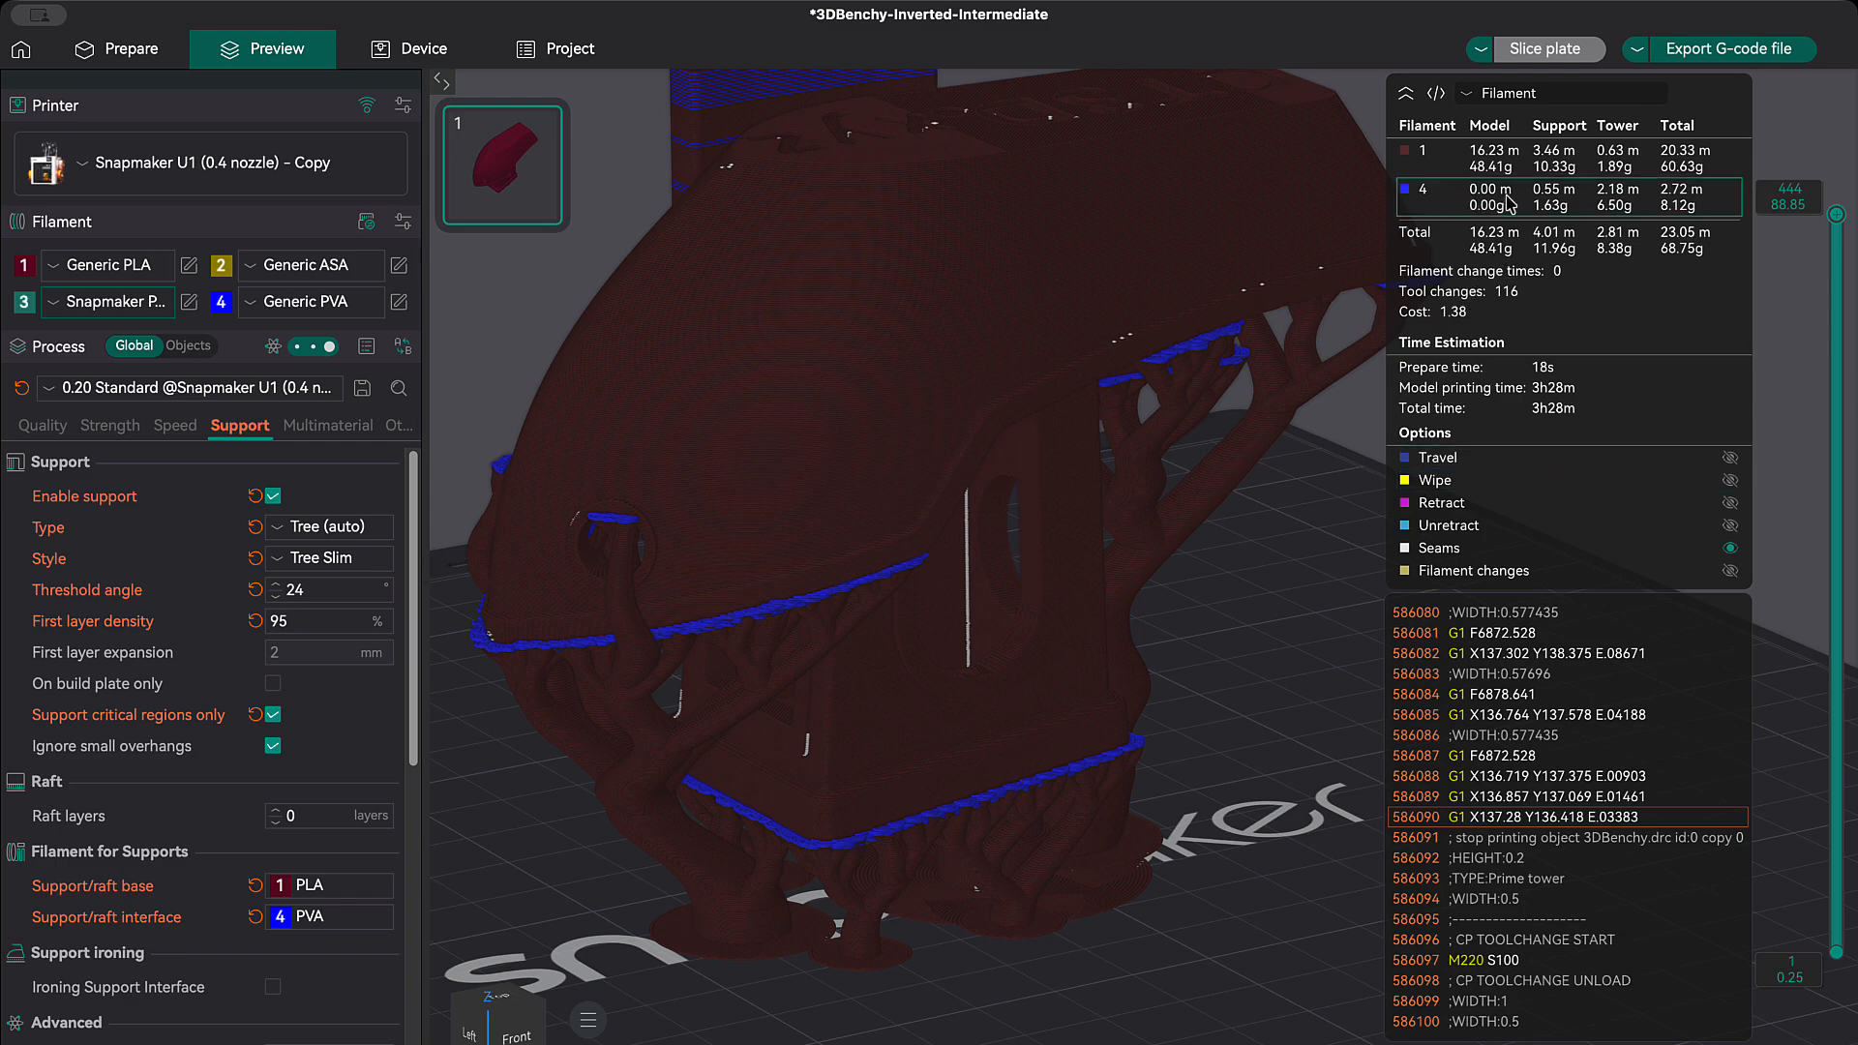
Step: Colour the sliced Benchy preview by line type and inspect the supports around the model
left_click(1509, 93)
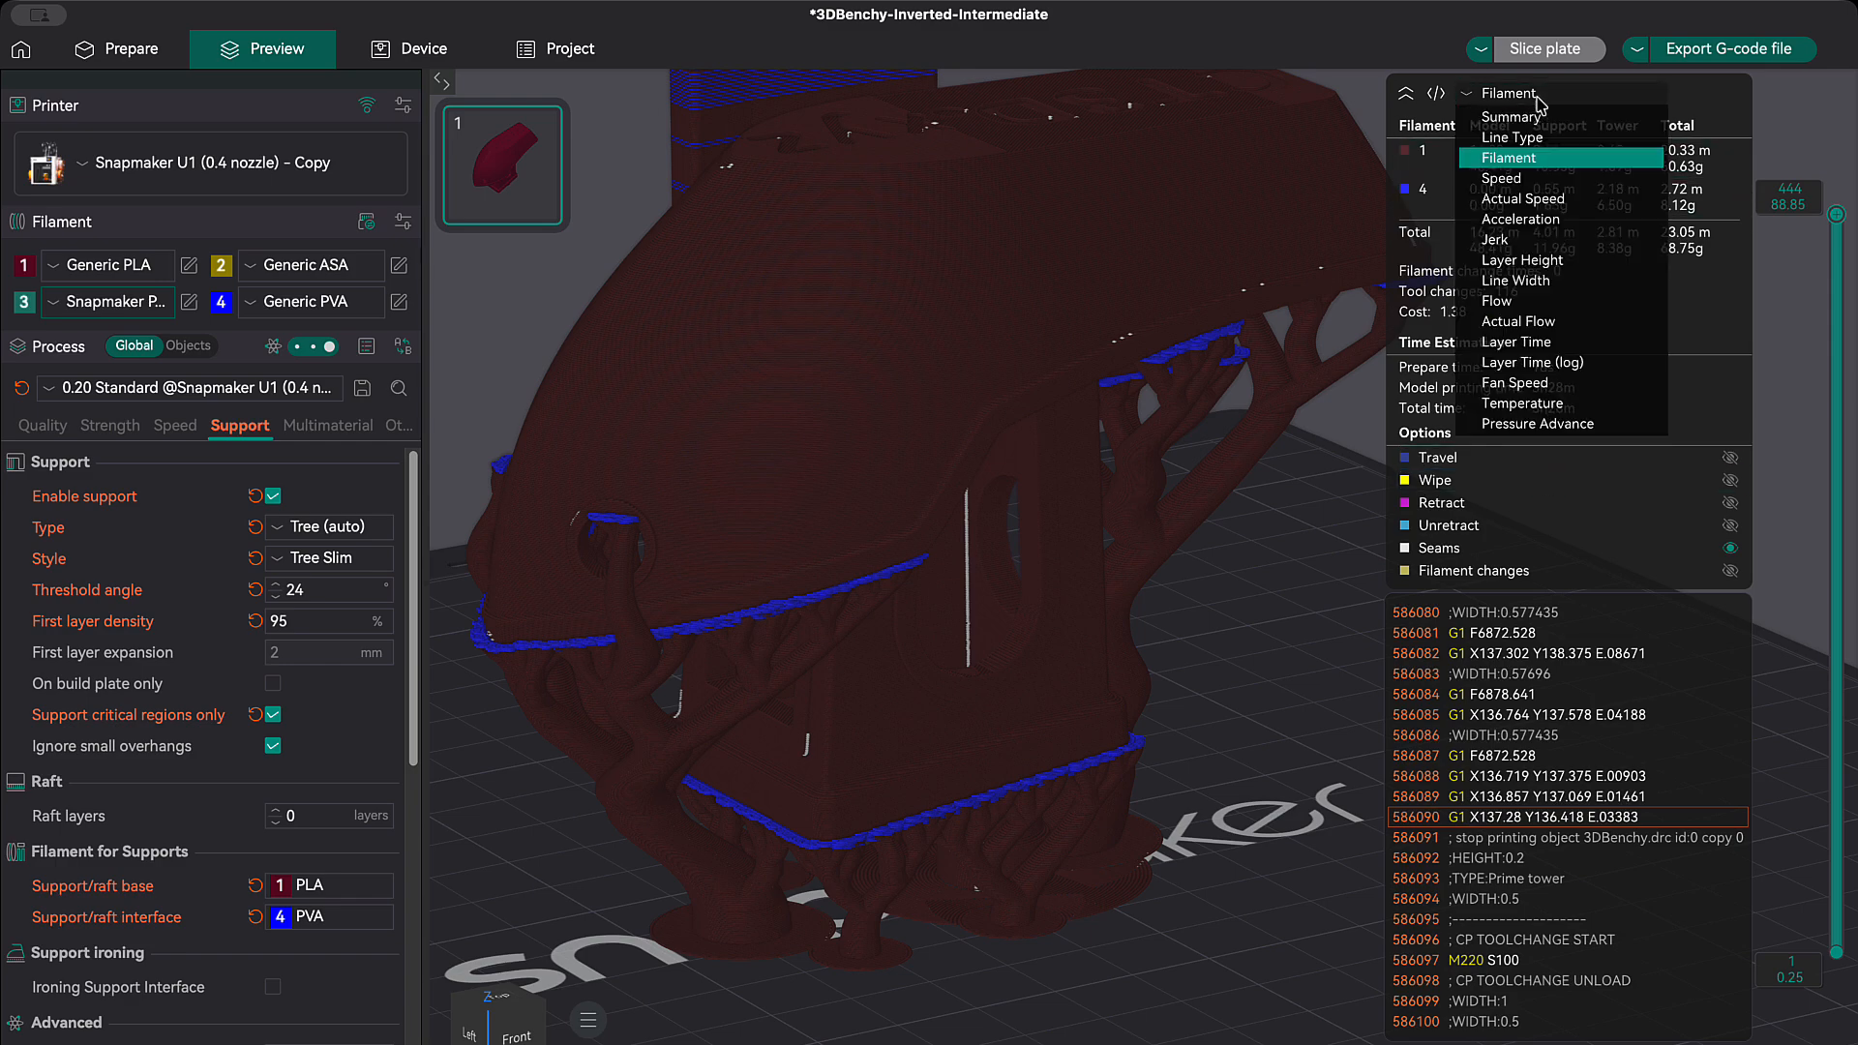
left_click(1542, 141)
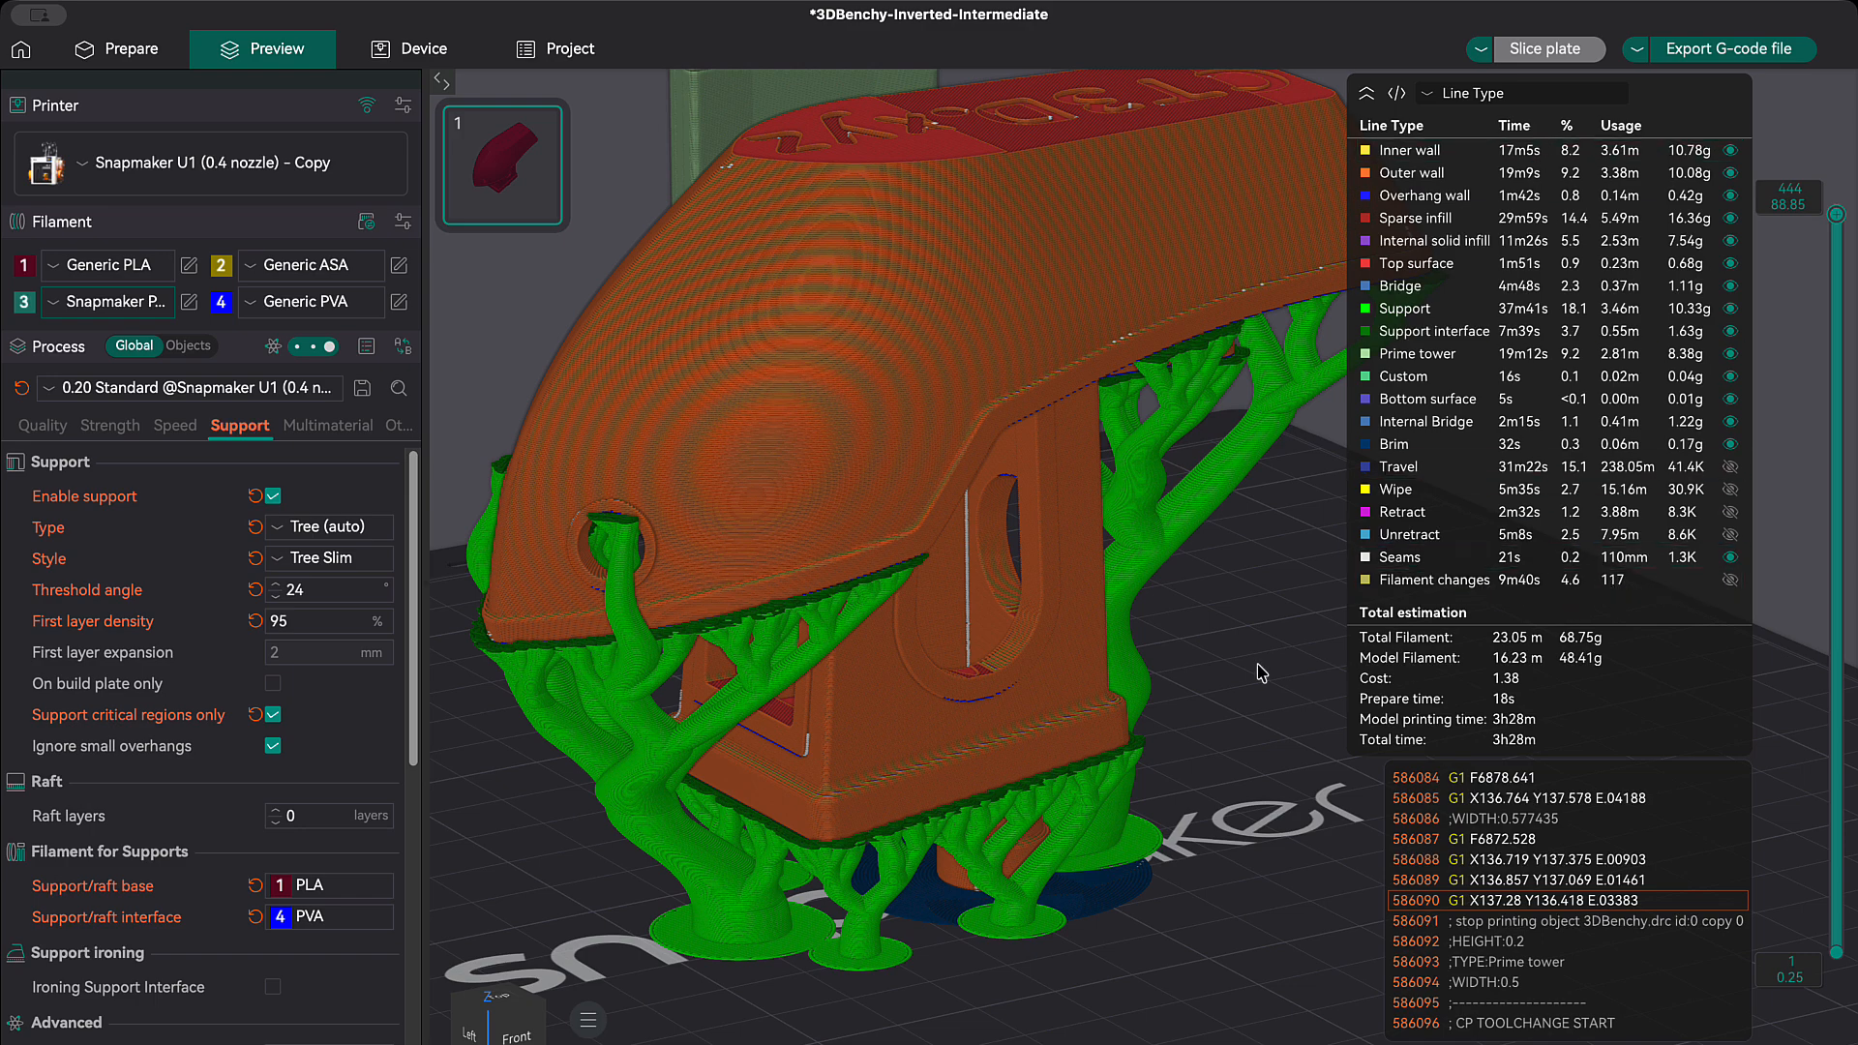
left_click_drag(1248, 673, 1113, 668)
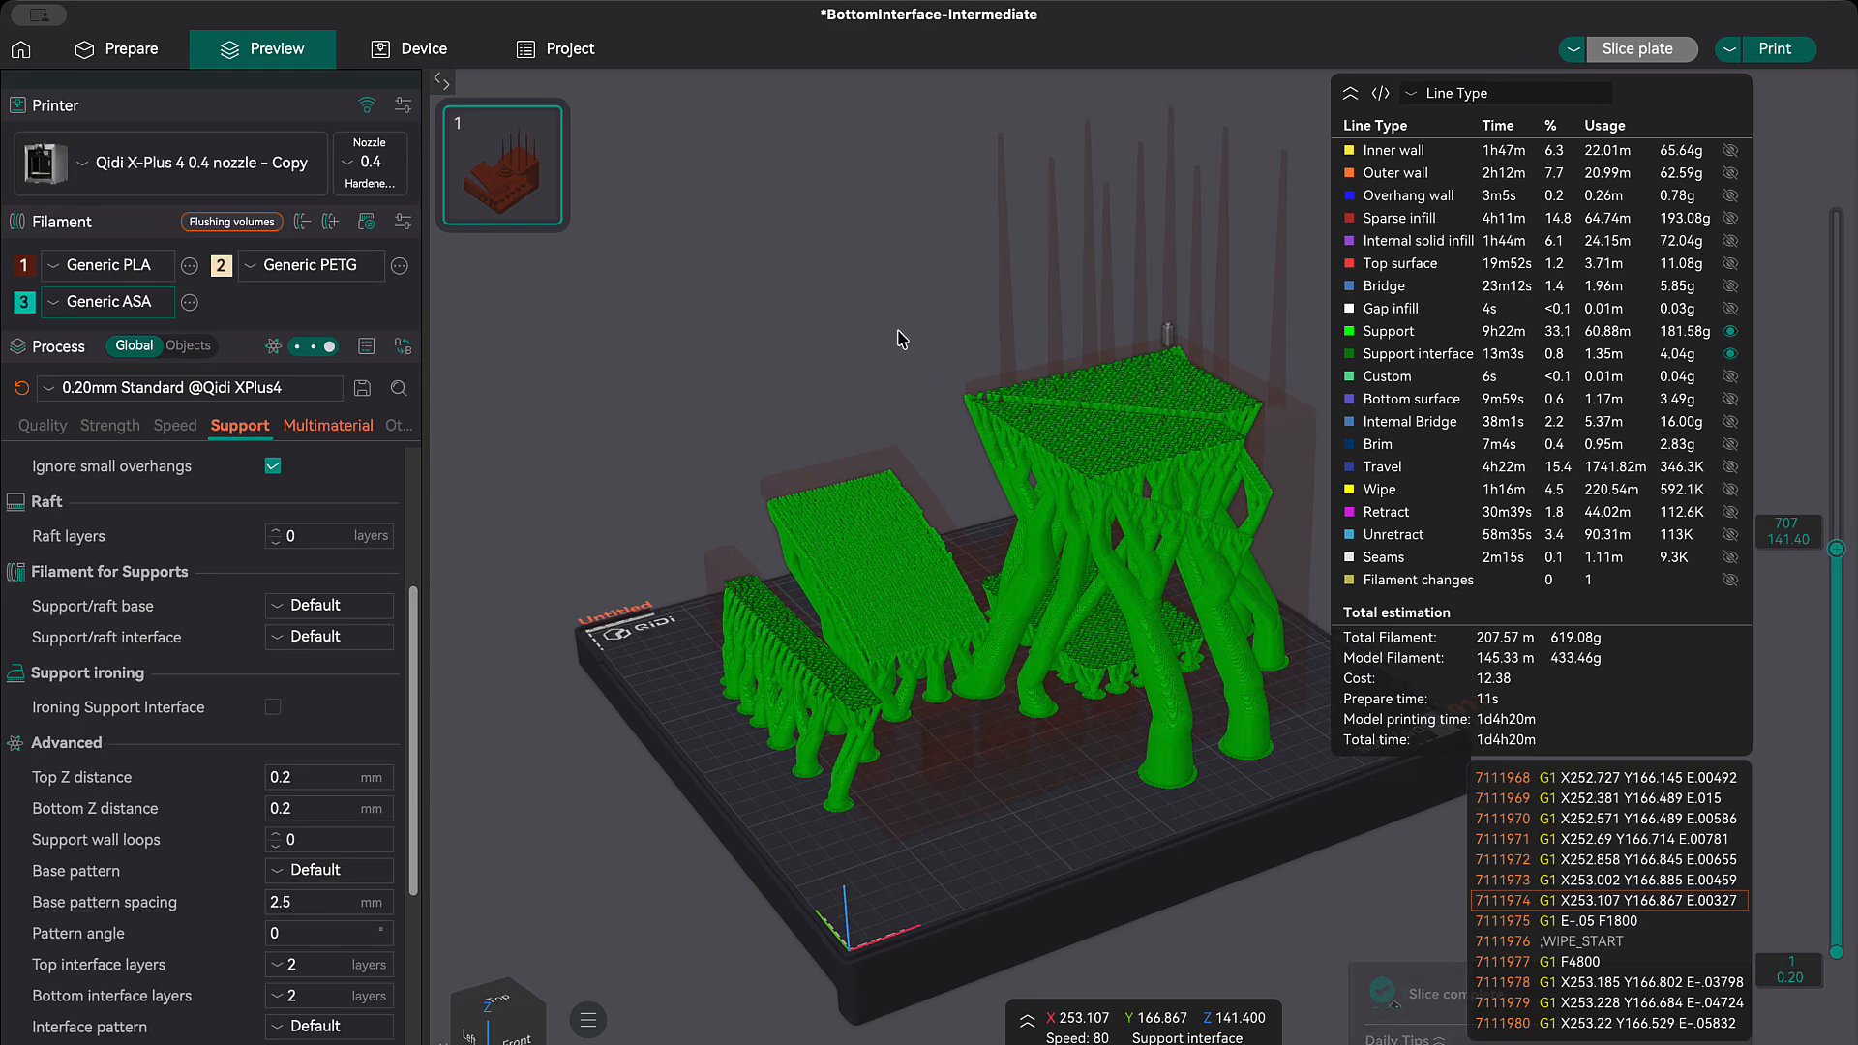
Step: Inspect the support interface surface of the BottomInterface project from above at layer 708
left_click_drag(939, 327, 1306, 379)
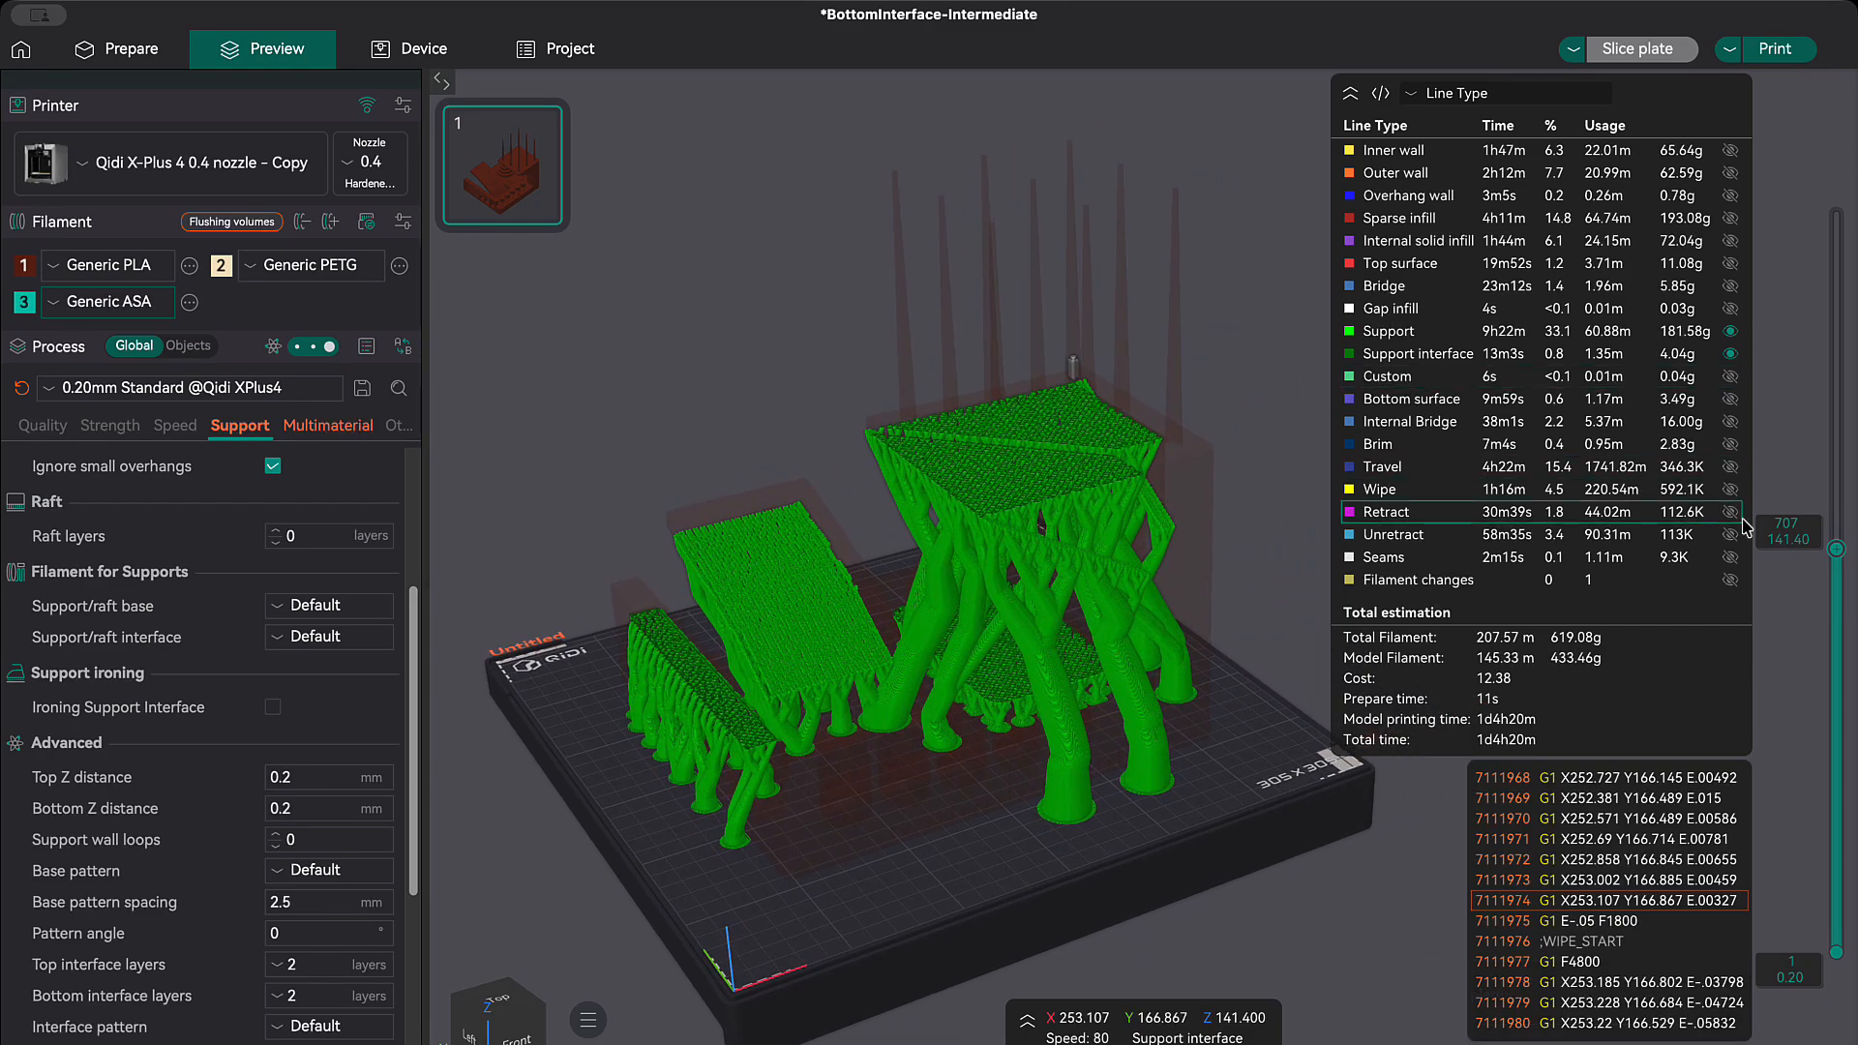
key("Up")
key("1")
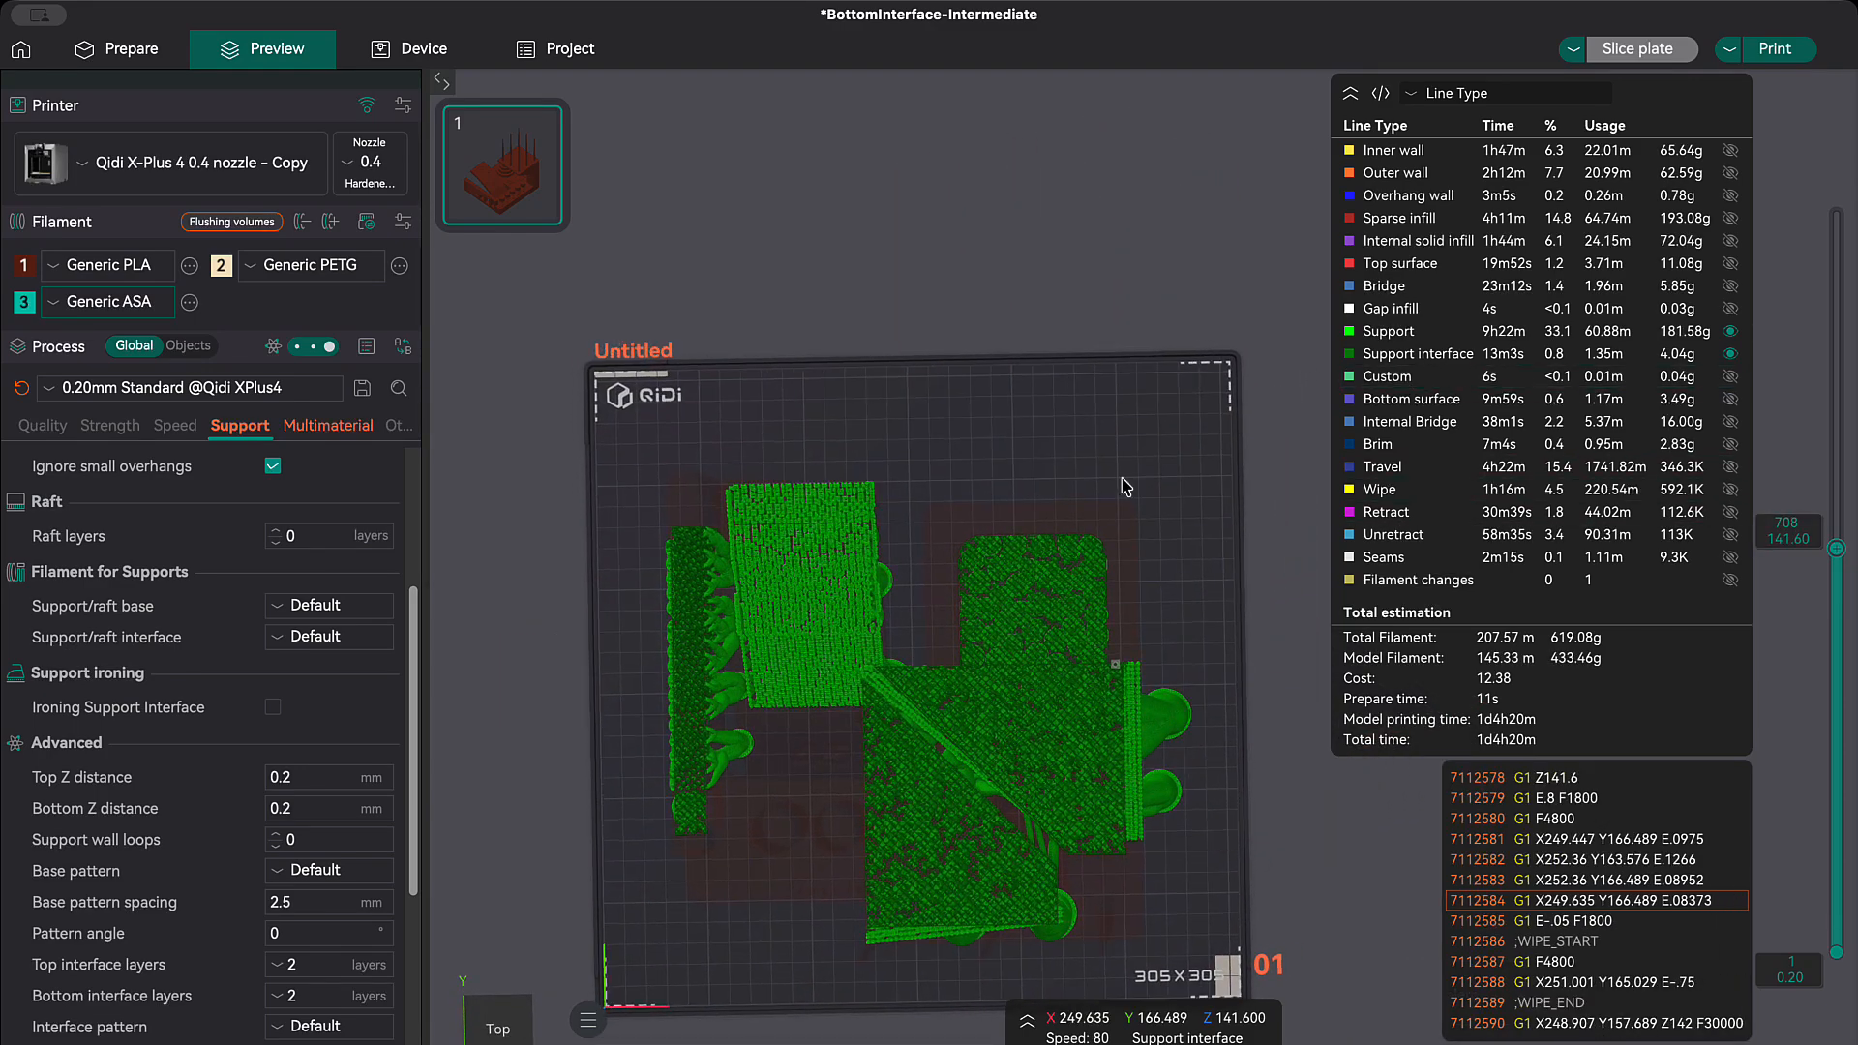
scroll(1043, 763, "up", 10)
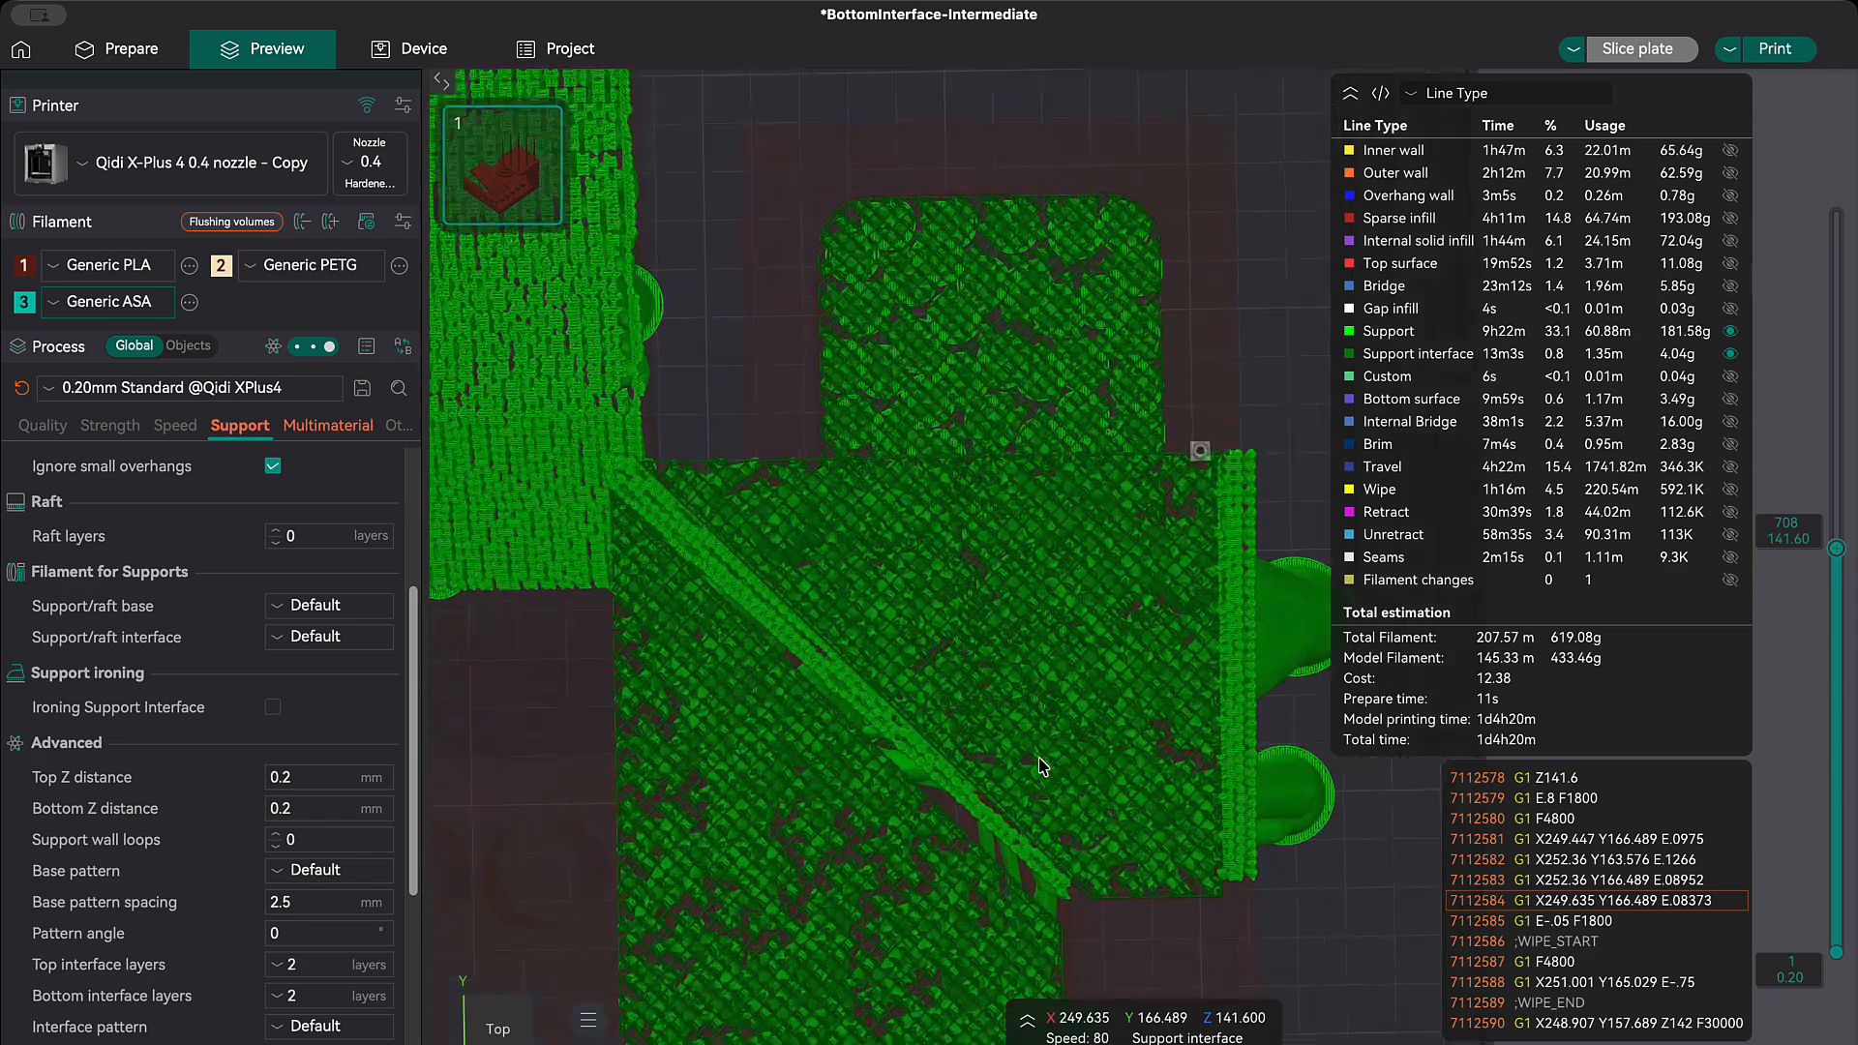
scroll(1022, 789, "down", 4)
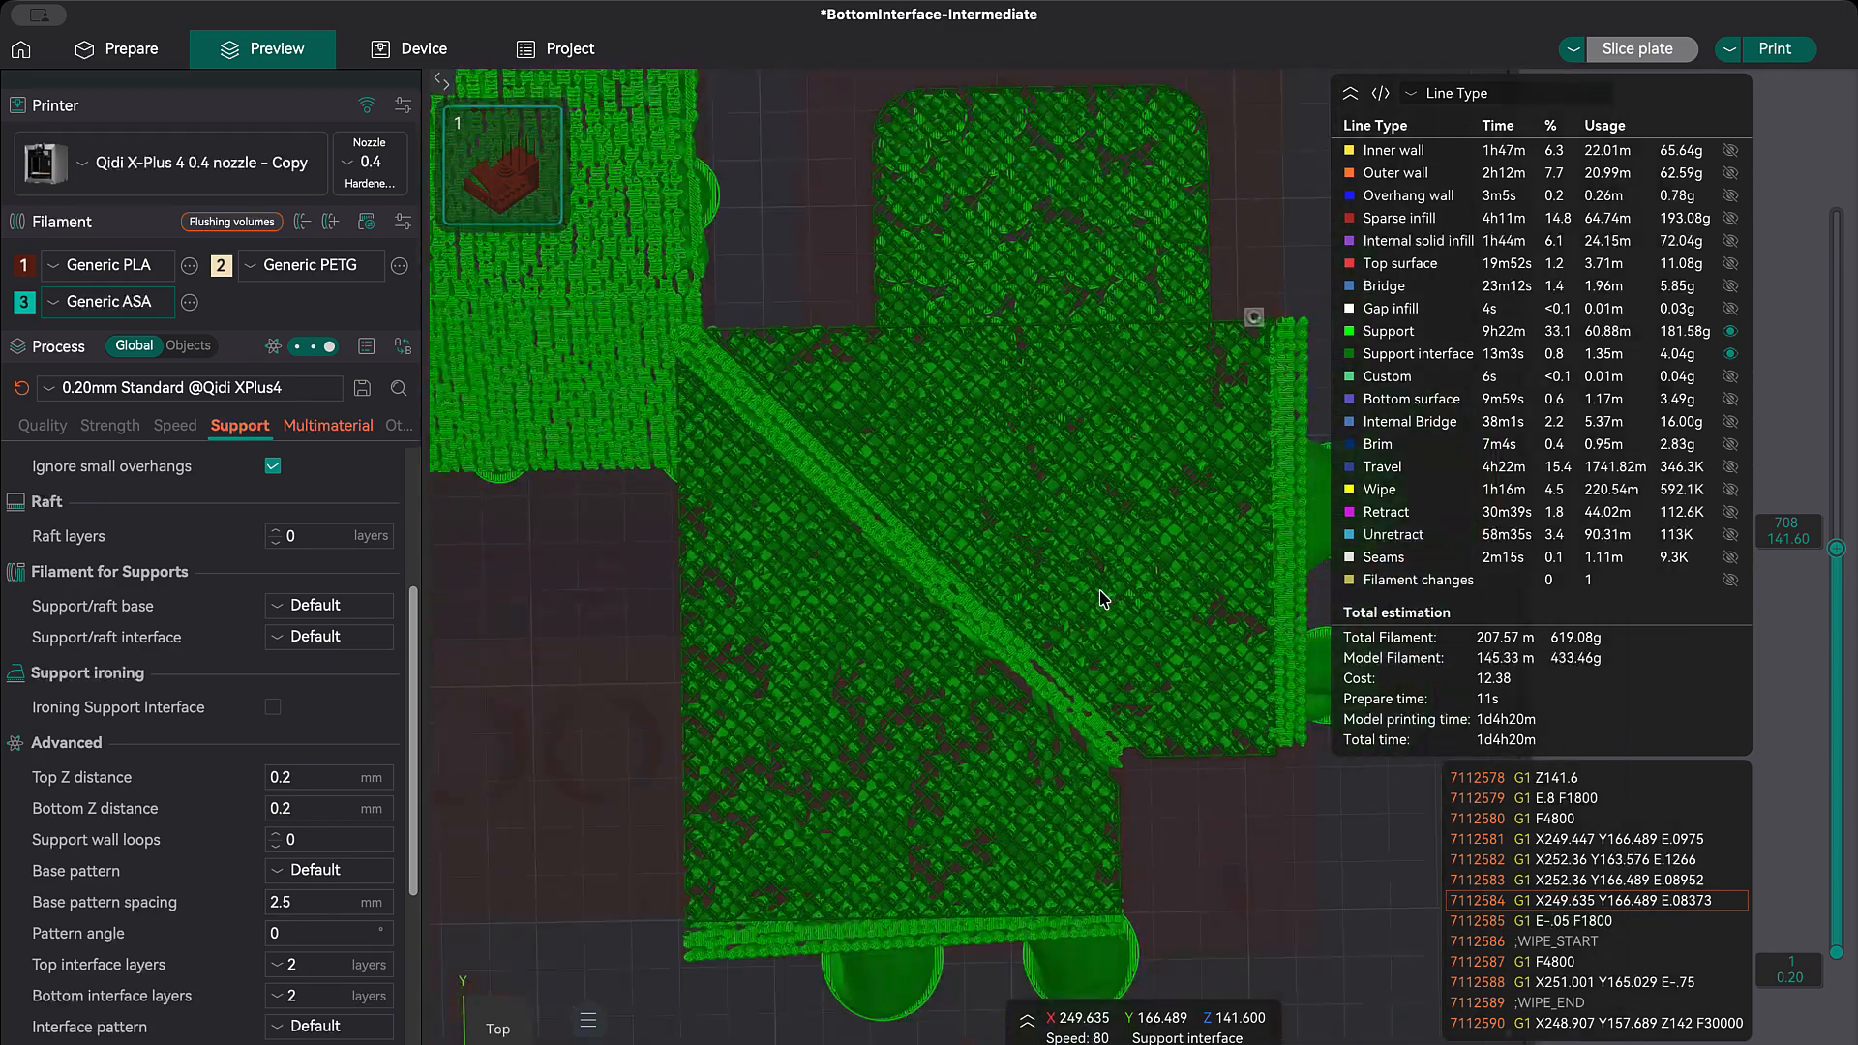
middle_click_drag(1176, 702, 1142, 692)
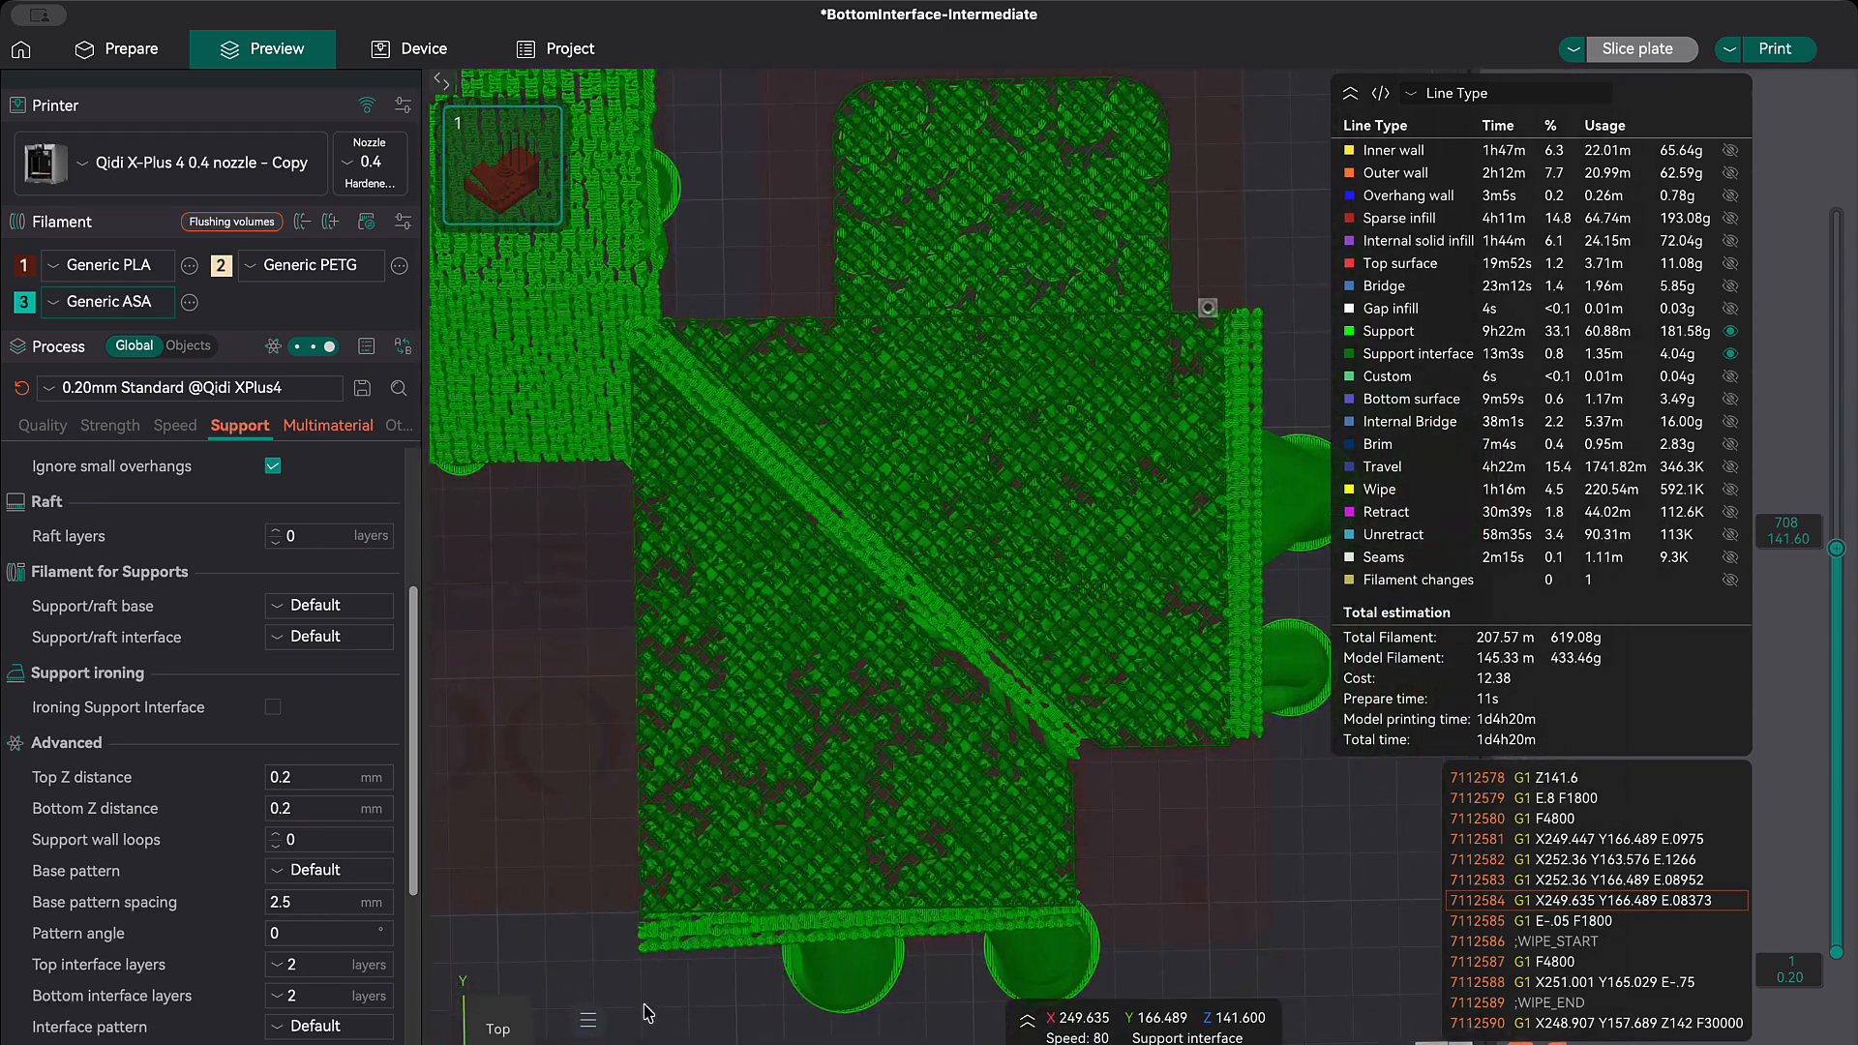
Step: Enable support interface ironing with Concentric pattern, 60% flow and 0.05 mm line spacing, and compare layers 706 to 708 in the preview
left_click(274, 714)
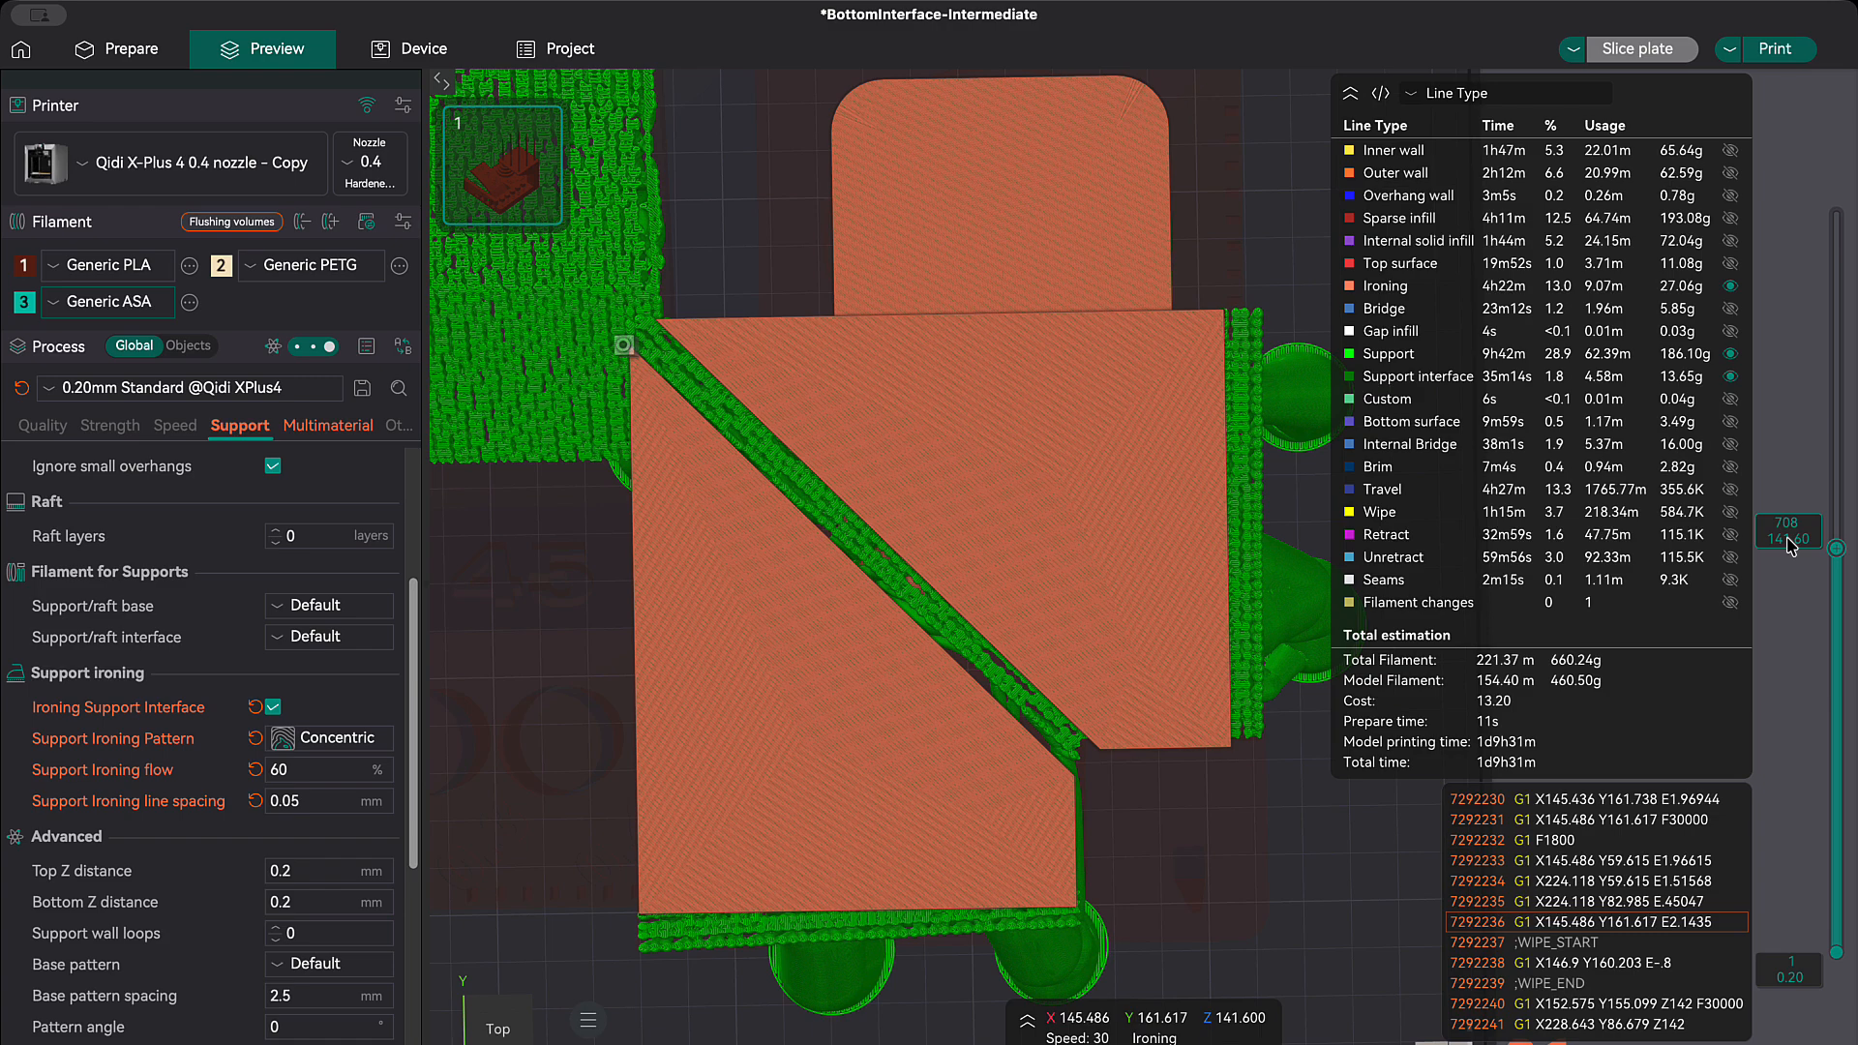
scroll(1787, 545, "down", 1)
scroll(1787, 545, "down", 1)
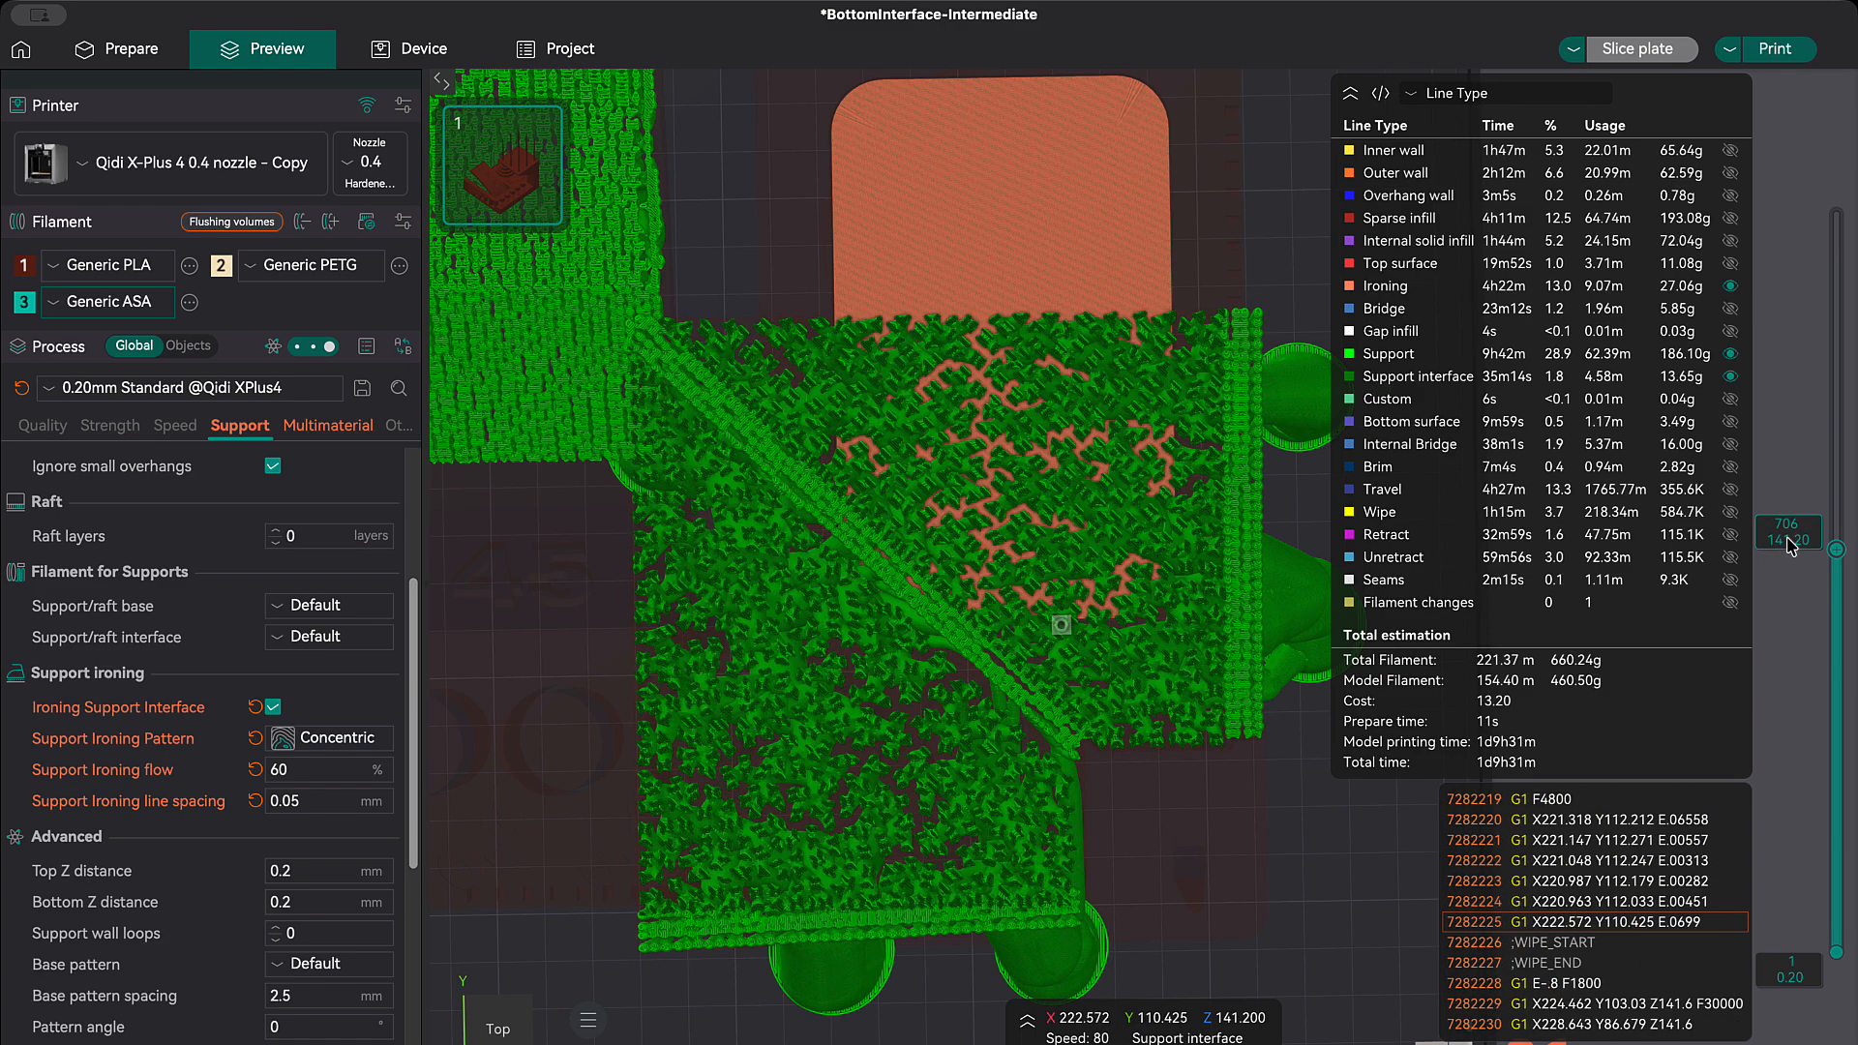
scroll(1787, 545, "up", 1)
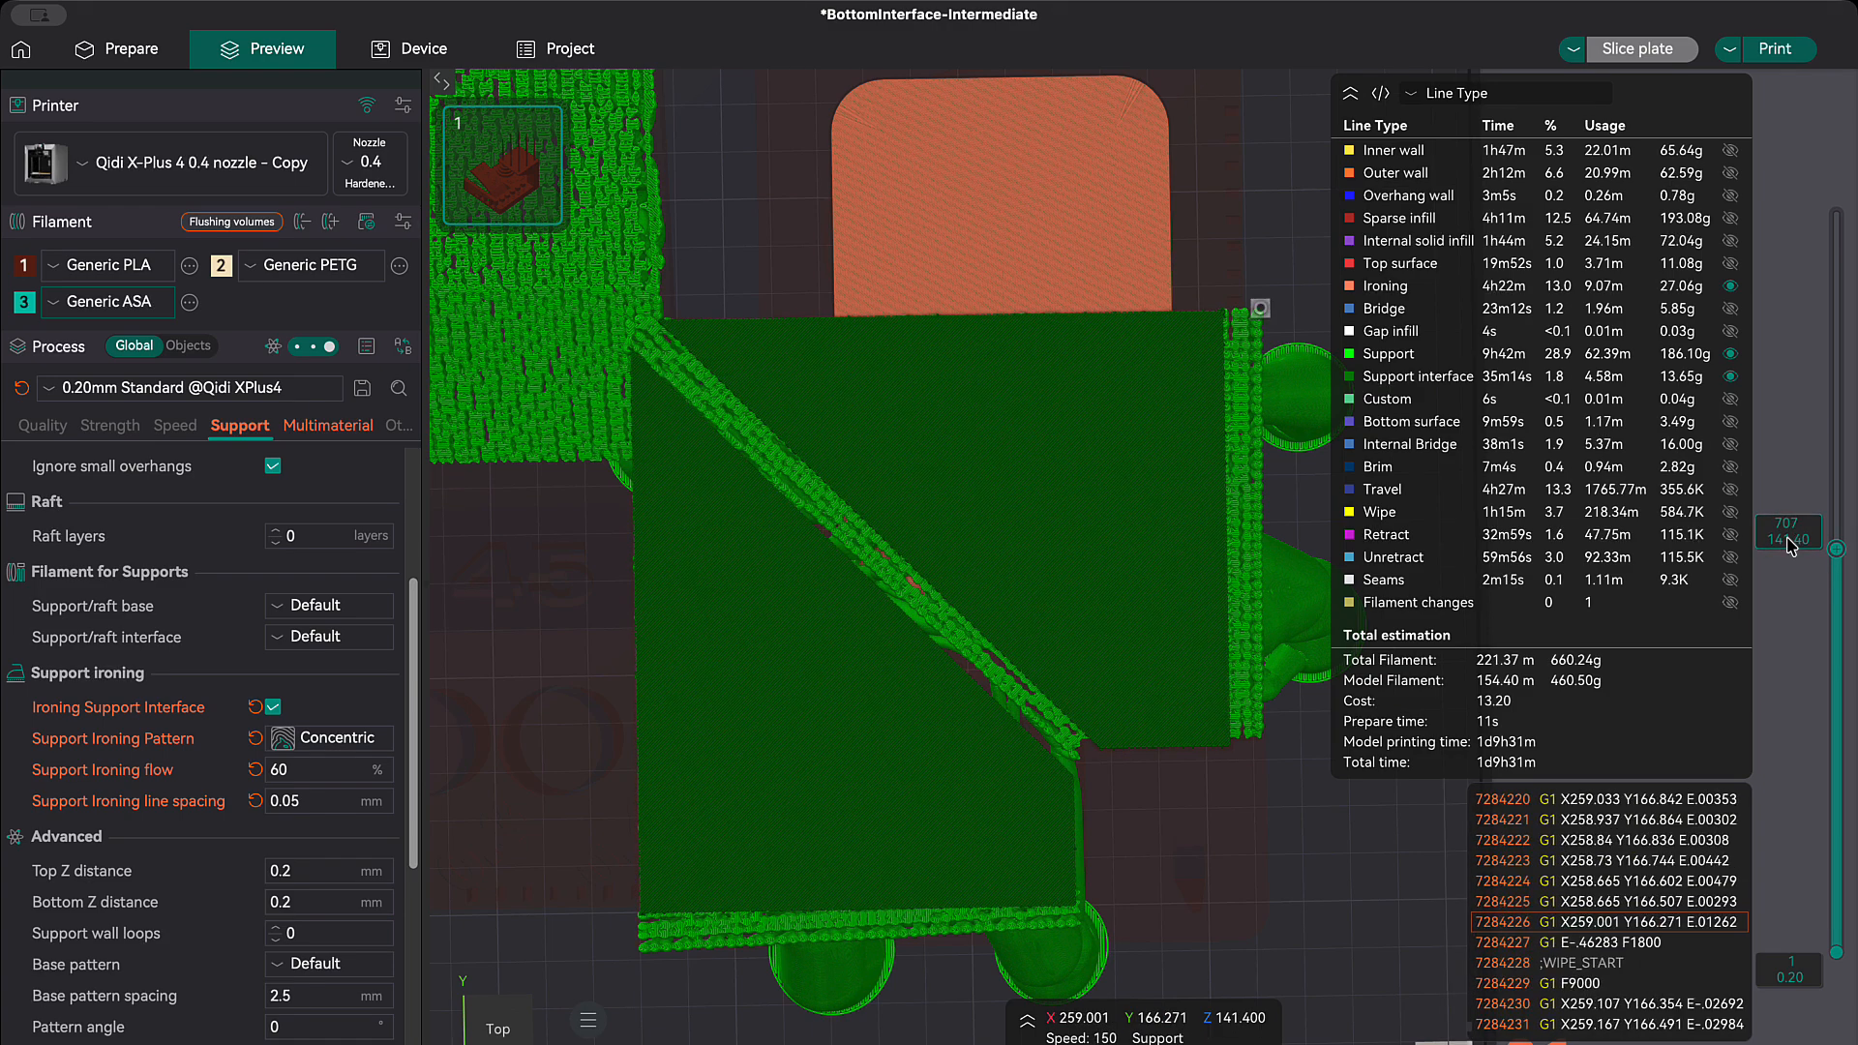
scroll(1787, 544, "up", 1)
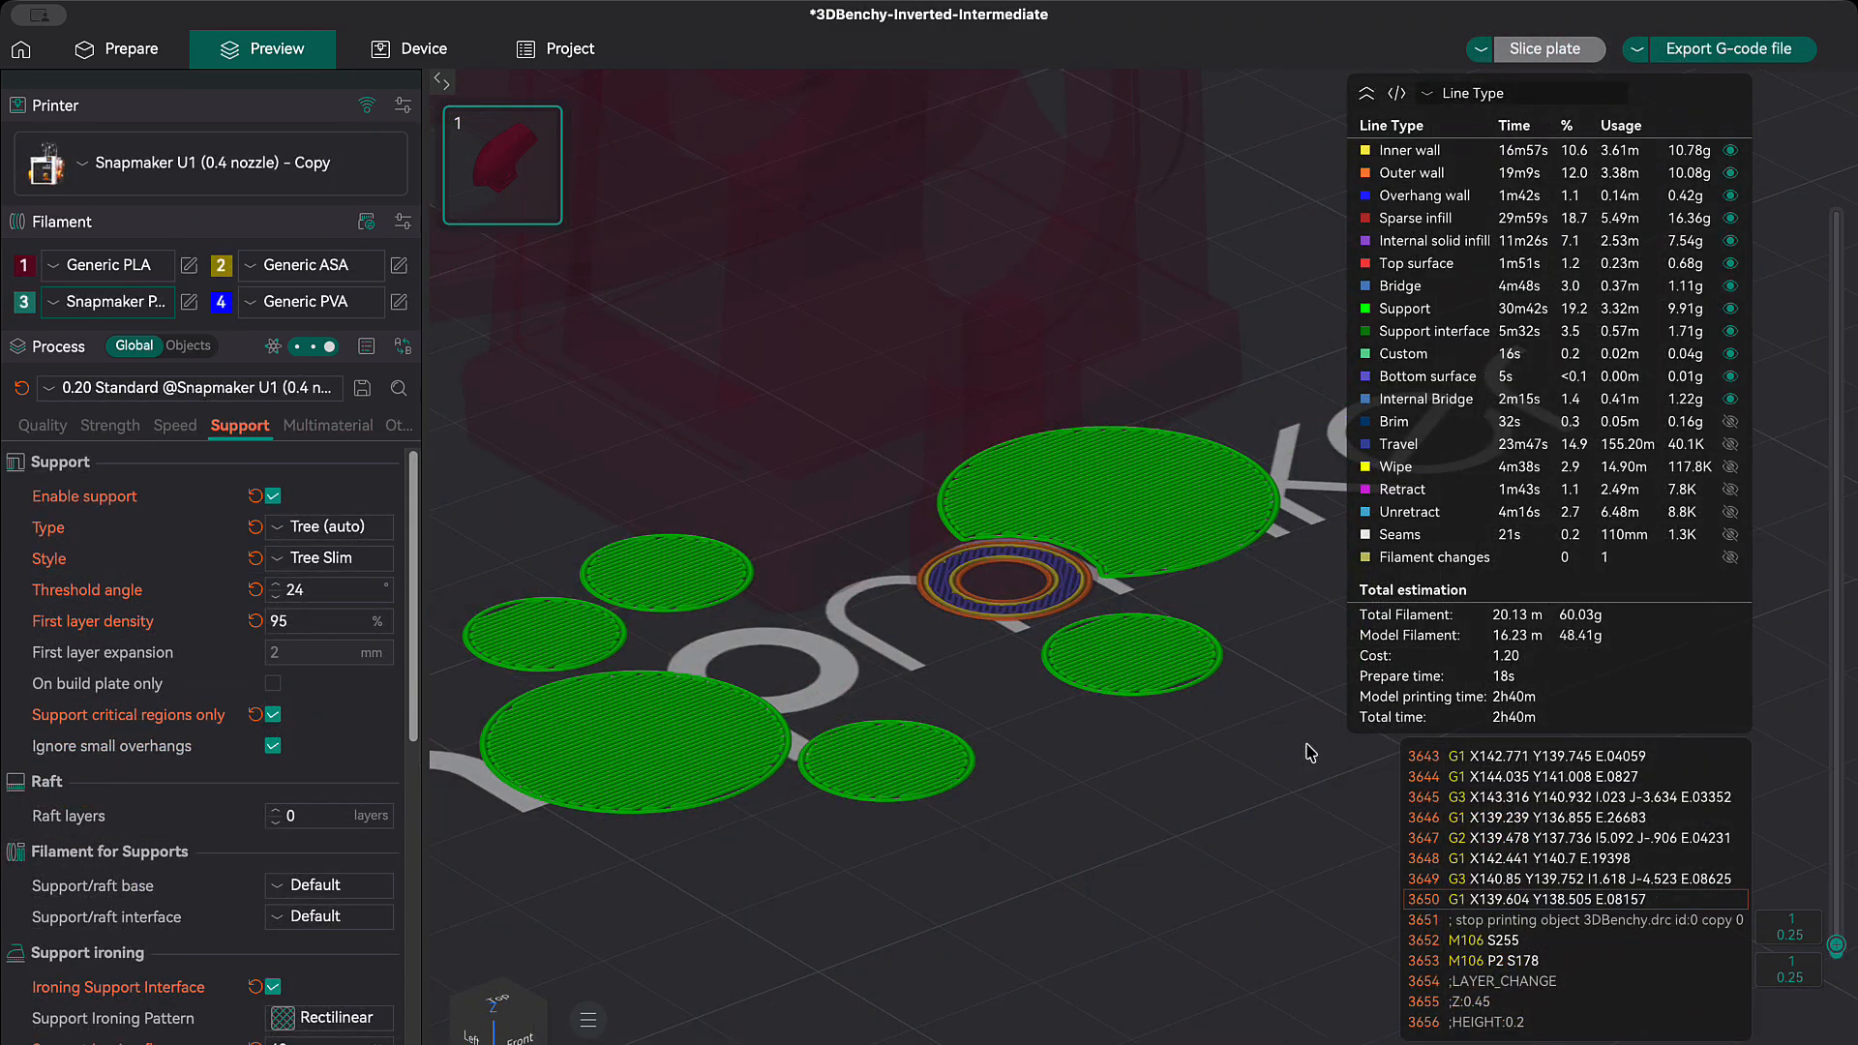
Step: Set the Benchy's raft layers to 3 and step through the first five sliced layers
left_click(275, 811)
left_click(276, 812)
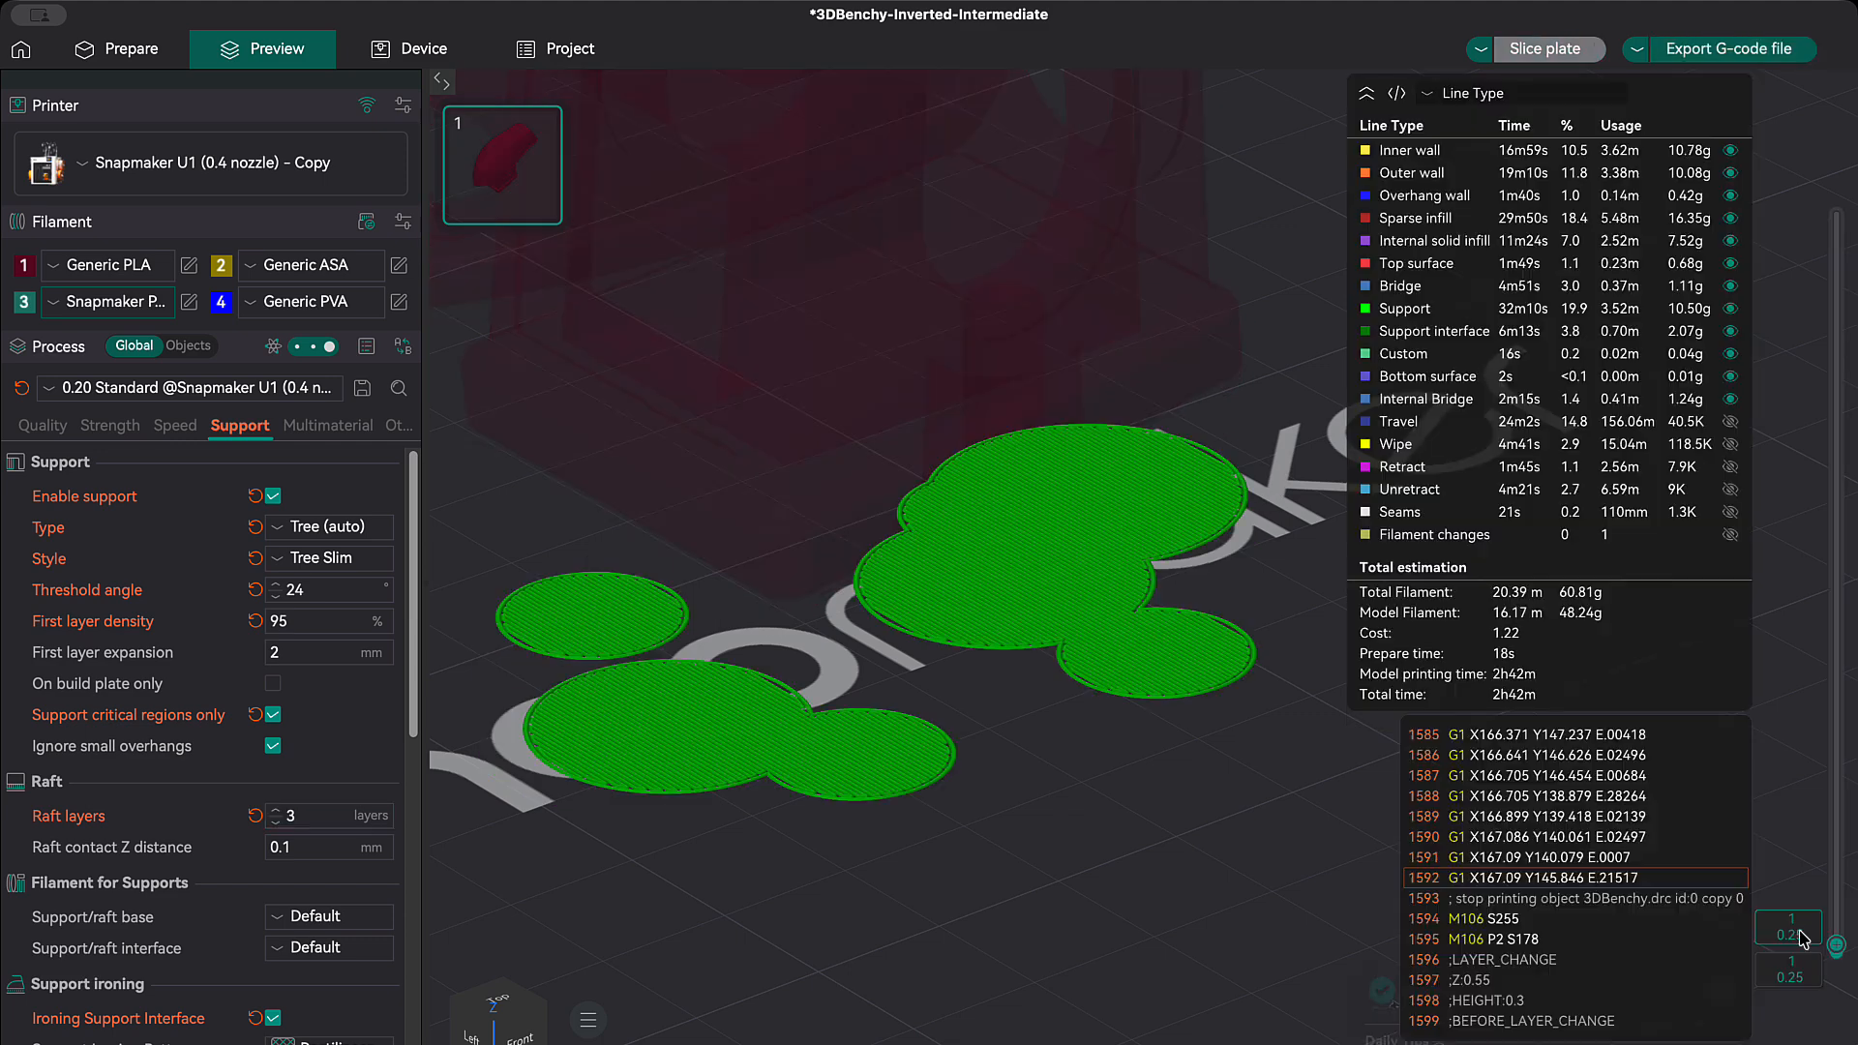
scroll(1799, 933, "up", 1)
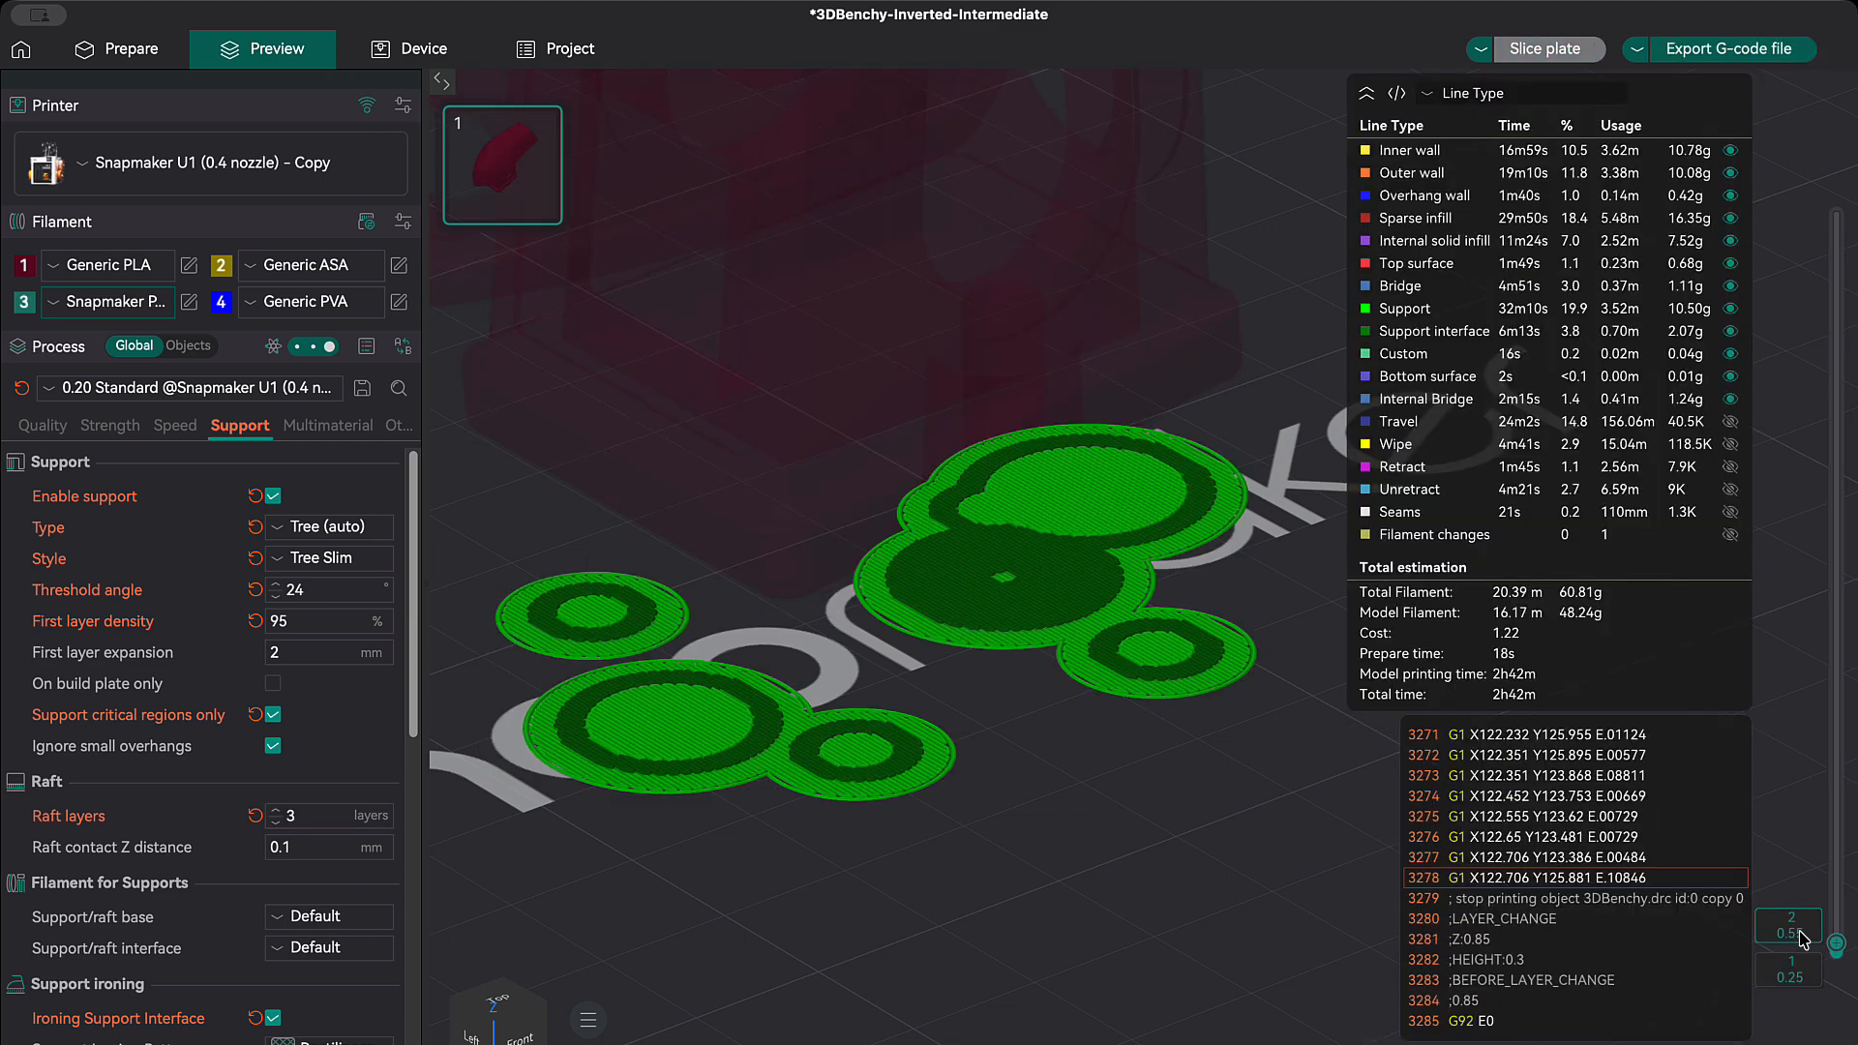
scroll(1801, 940, "up", 1)
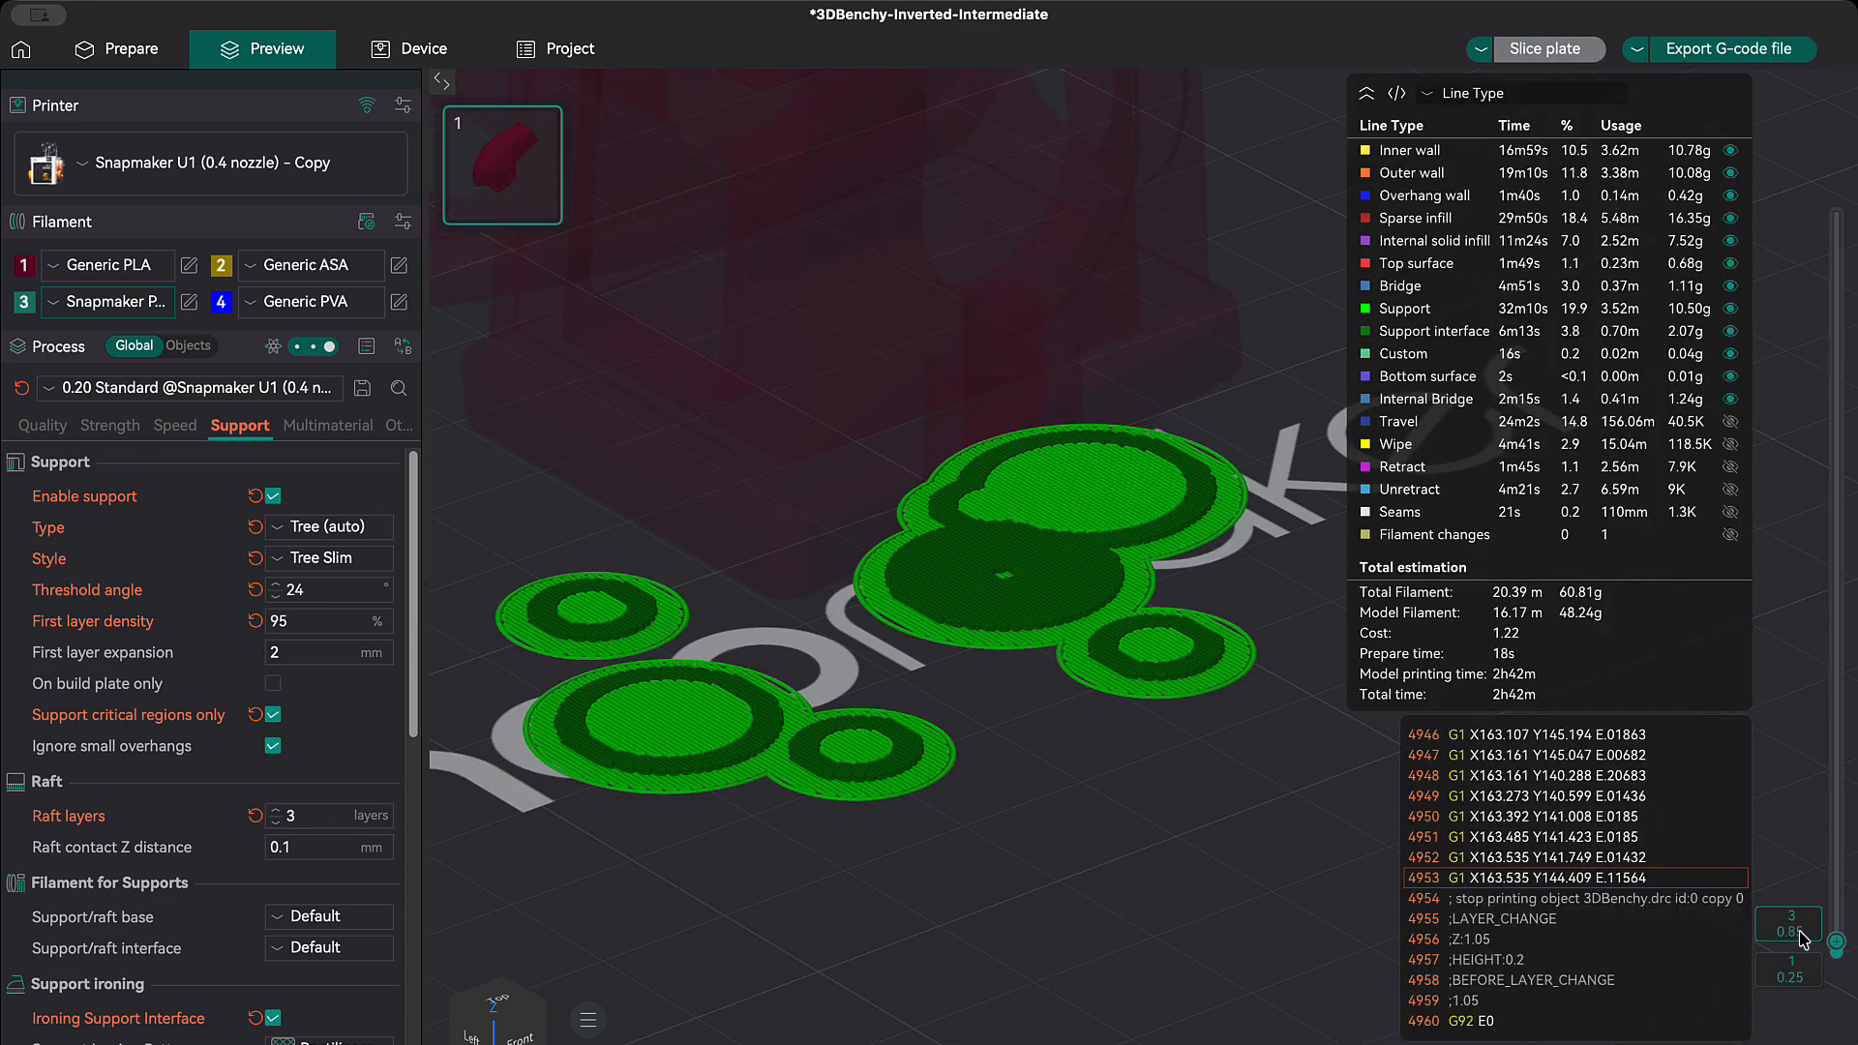
scroll(1801, 938, "up", 2)
Step: Set the raft contact Z distance to 0.5 mm and examine the gap between raft and model from the side
left_click(329, 848)
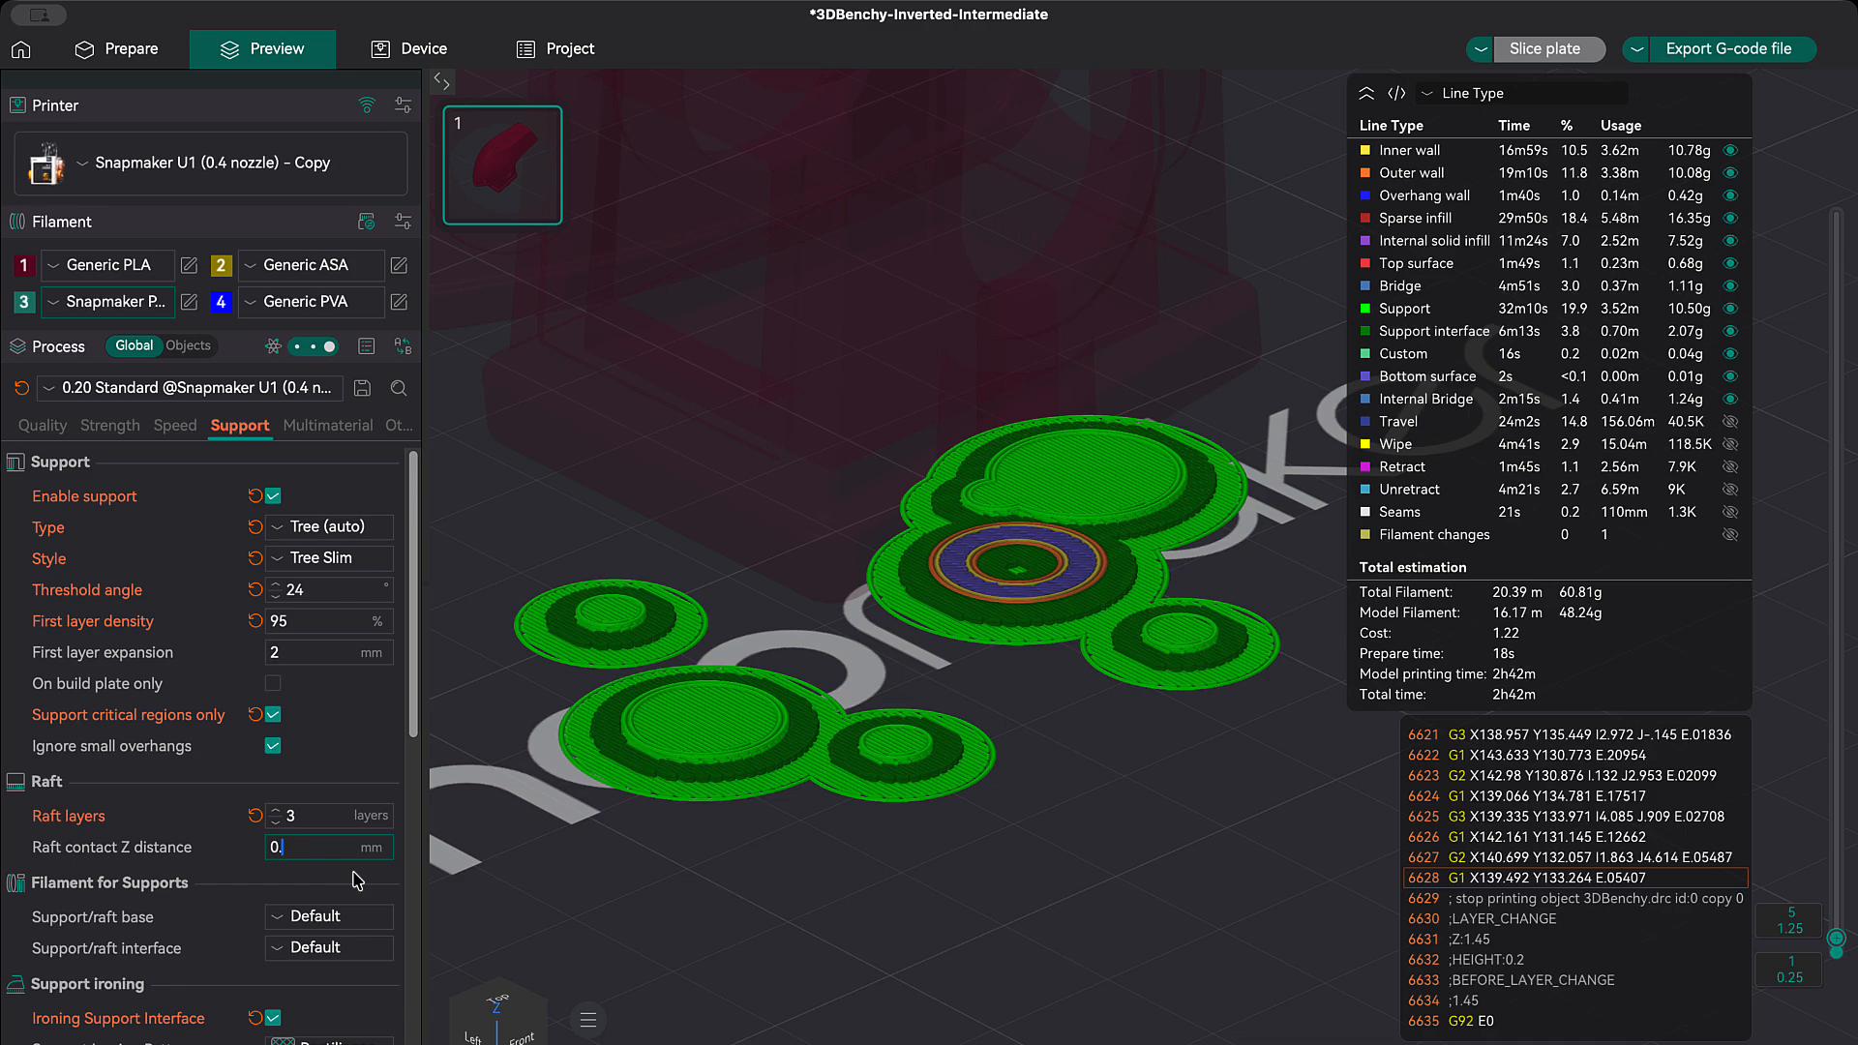
left_click_drag(781, 871, 1076, 674)
scroll(971, 738, "up", 5)
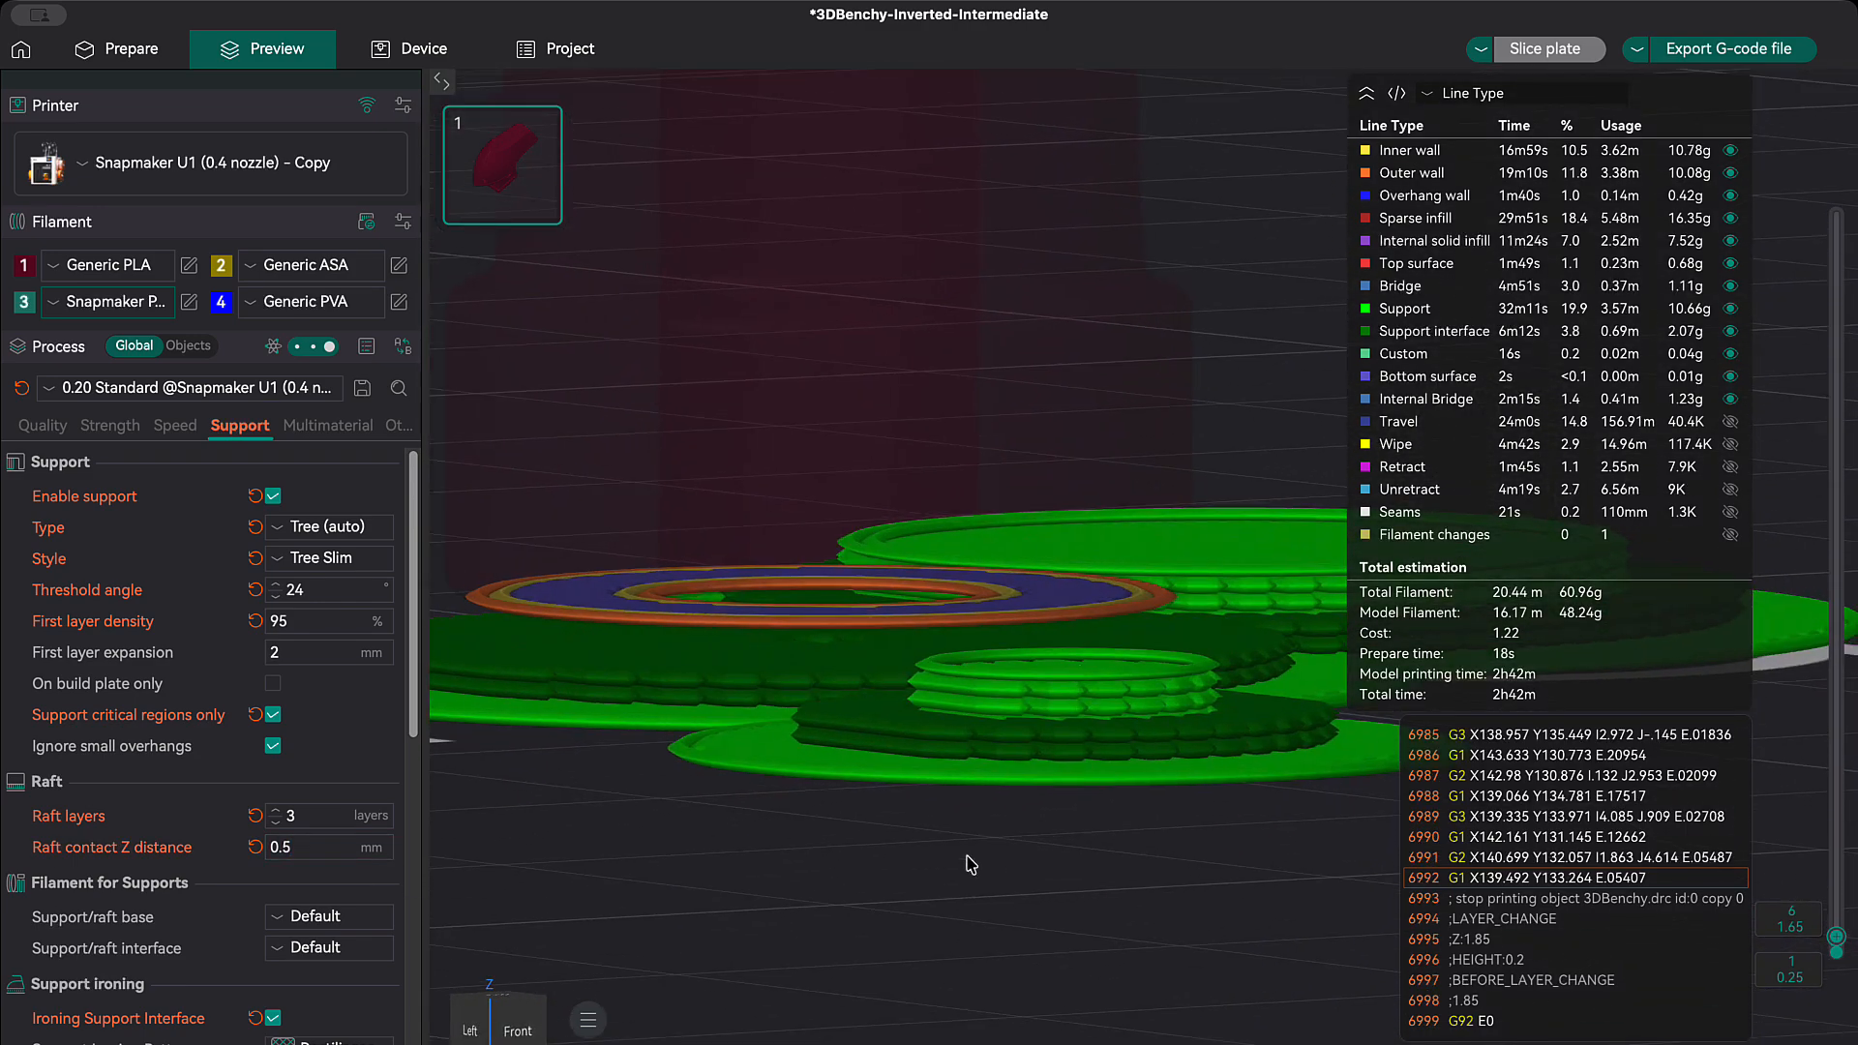
scroll(1063, 866, "up", 6)
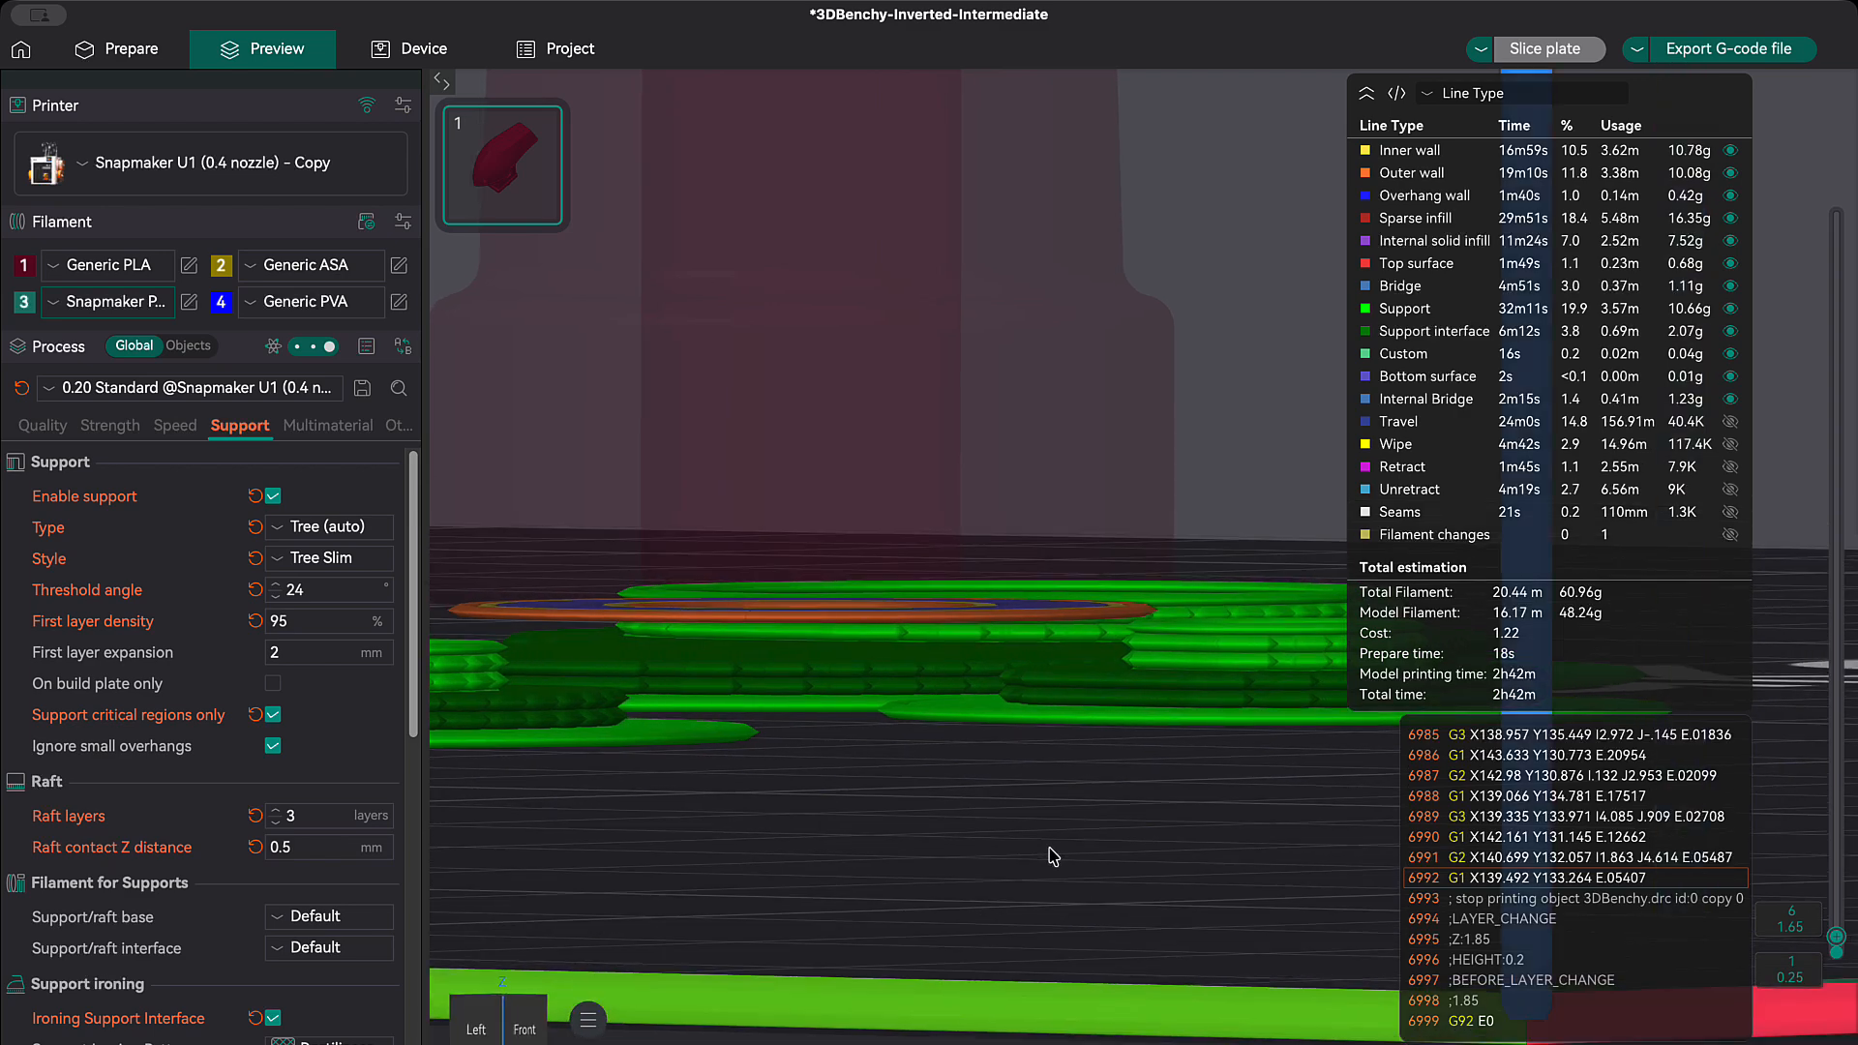
scroll(787, 651, "up", 4)
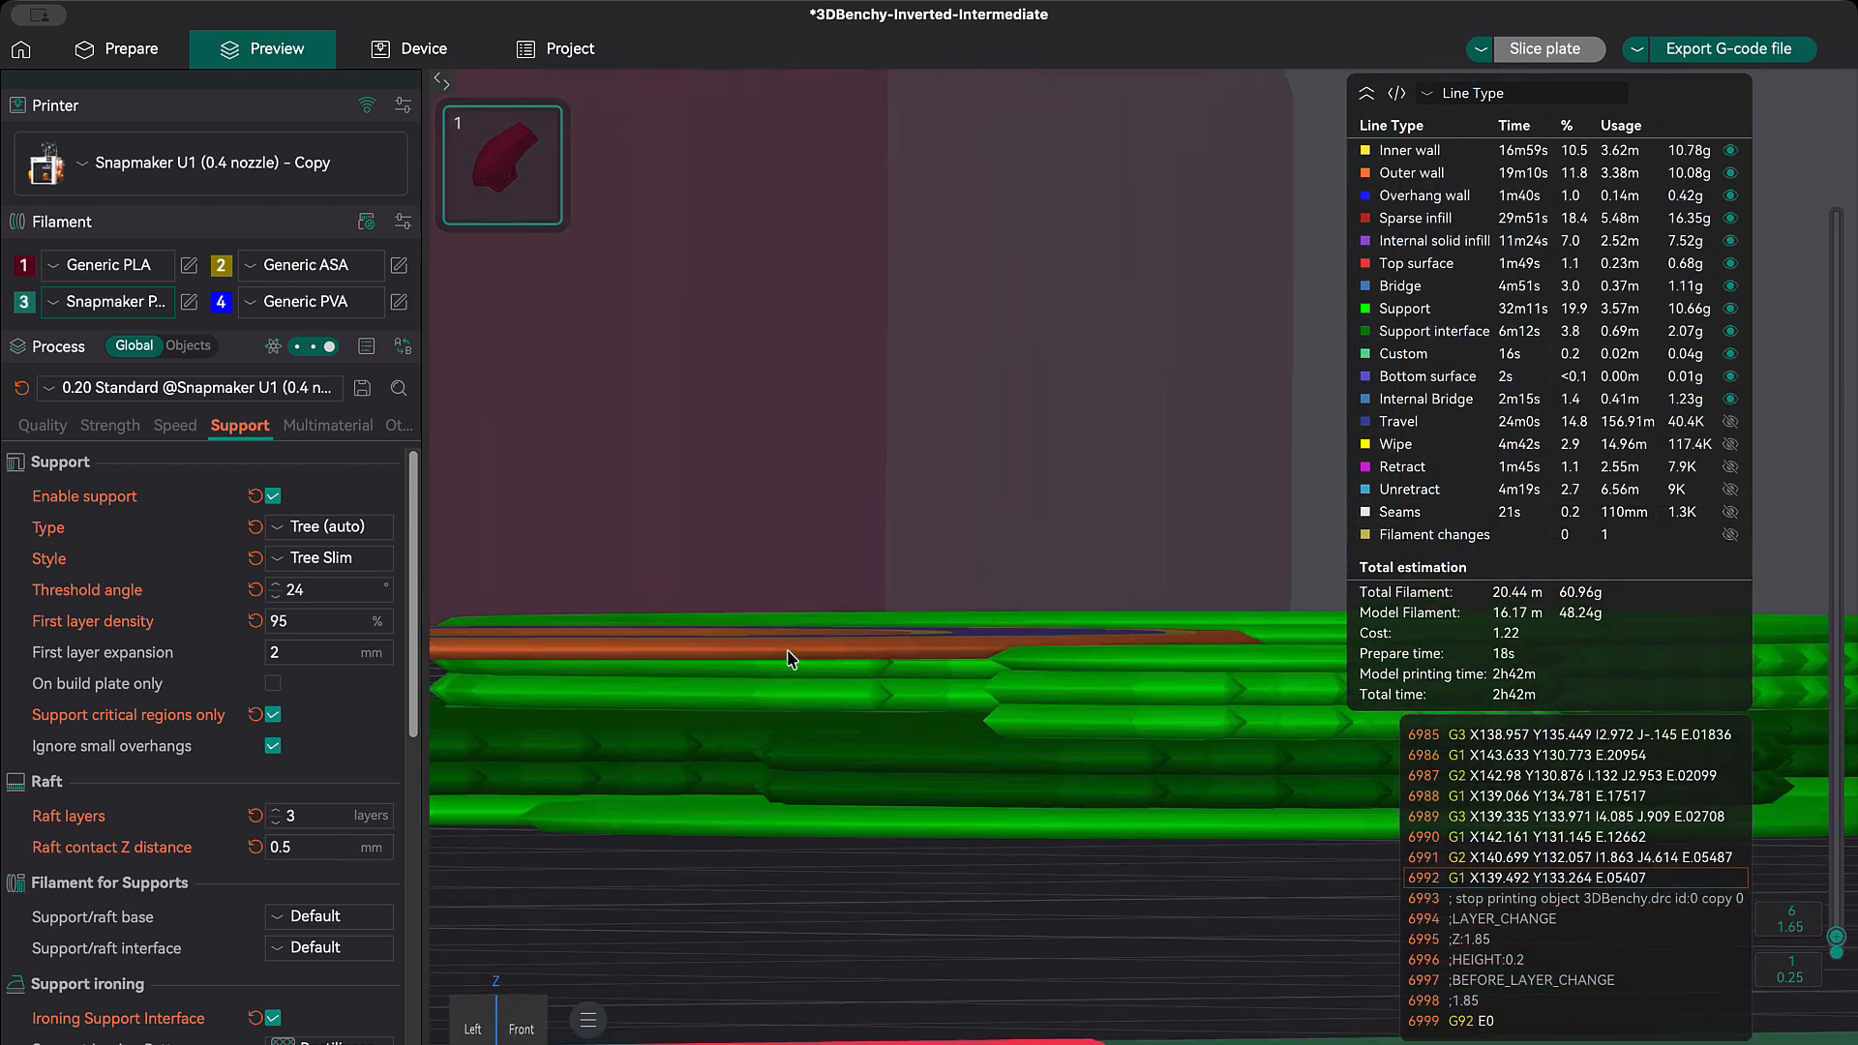
middle_click_drag(681, 911, 1211, 908)
middle_click_drag(824, 948, 1149, 941)
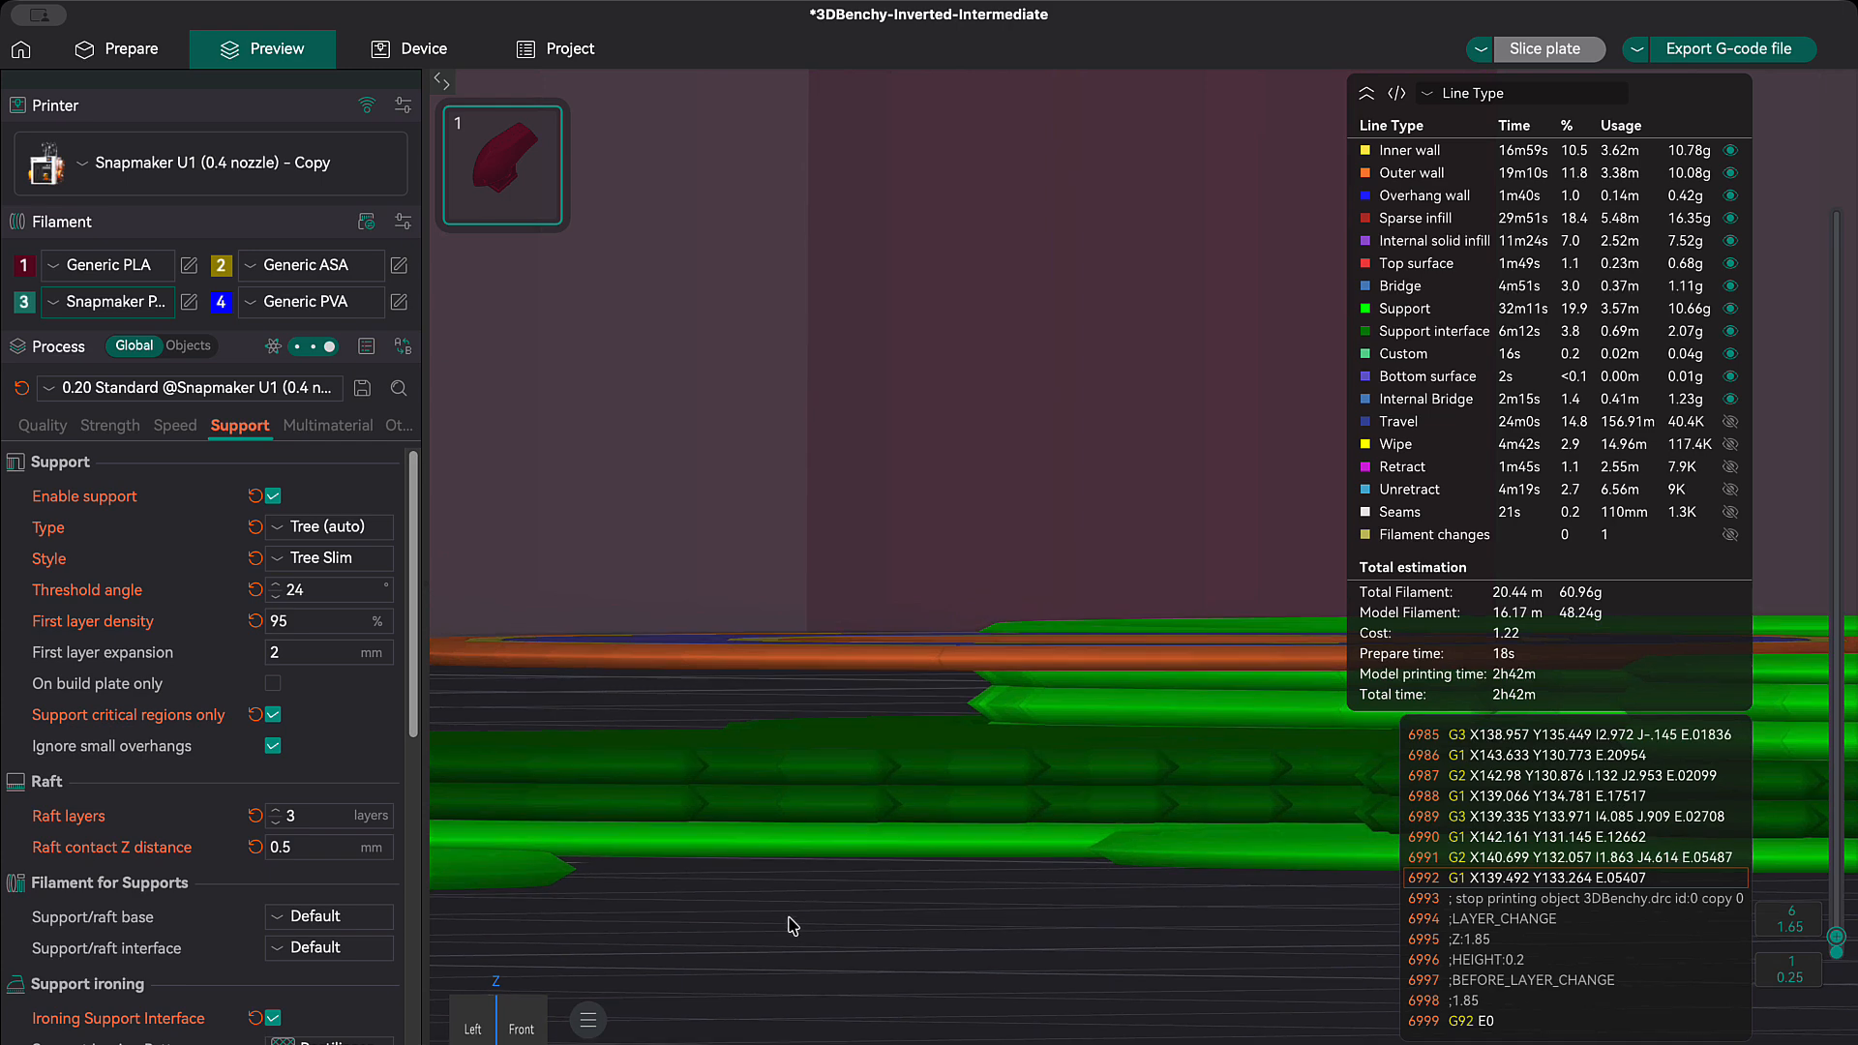
middle_click_drag(792, 925, 1063, 914)
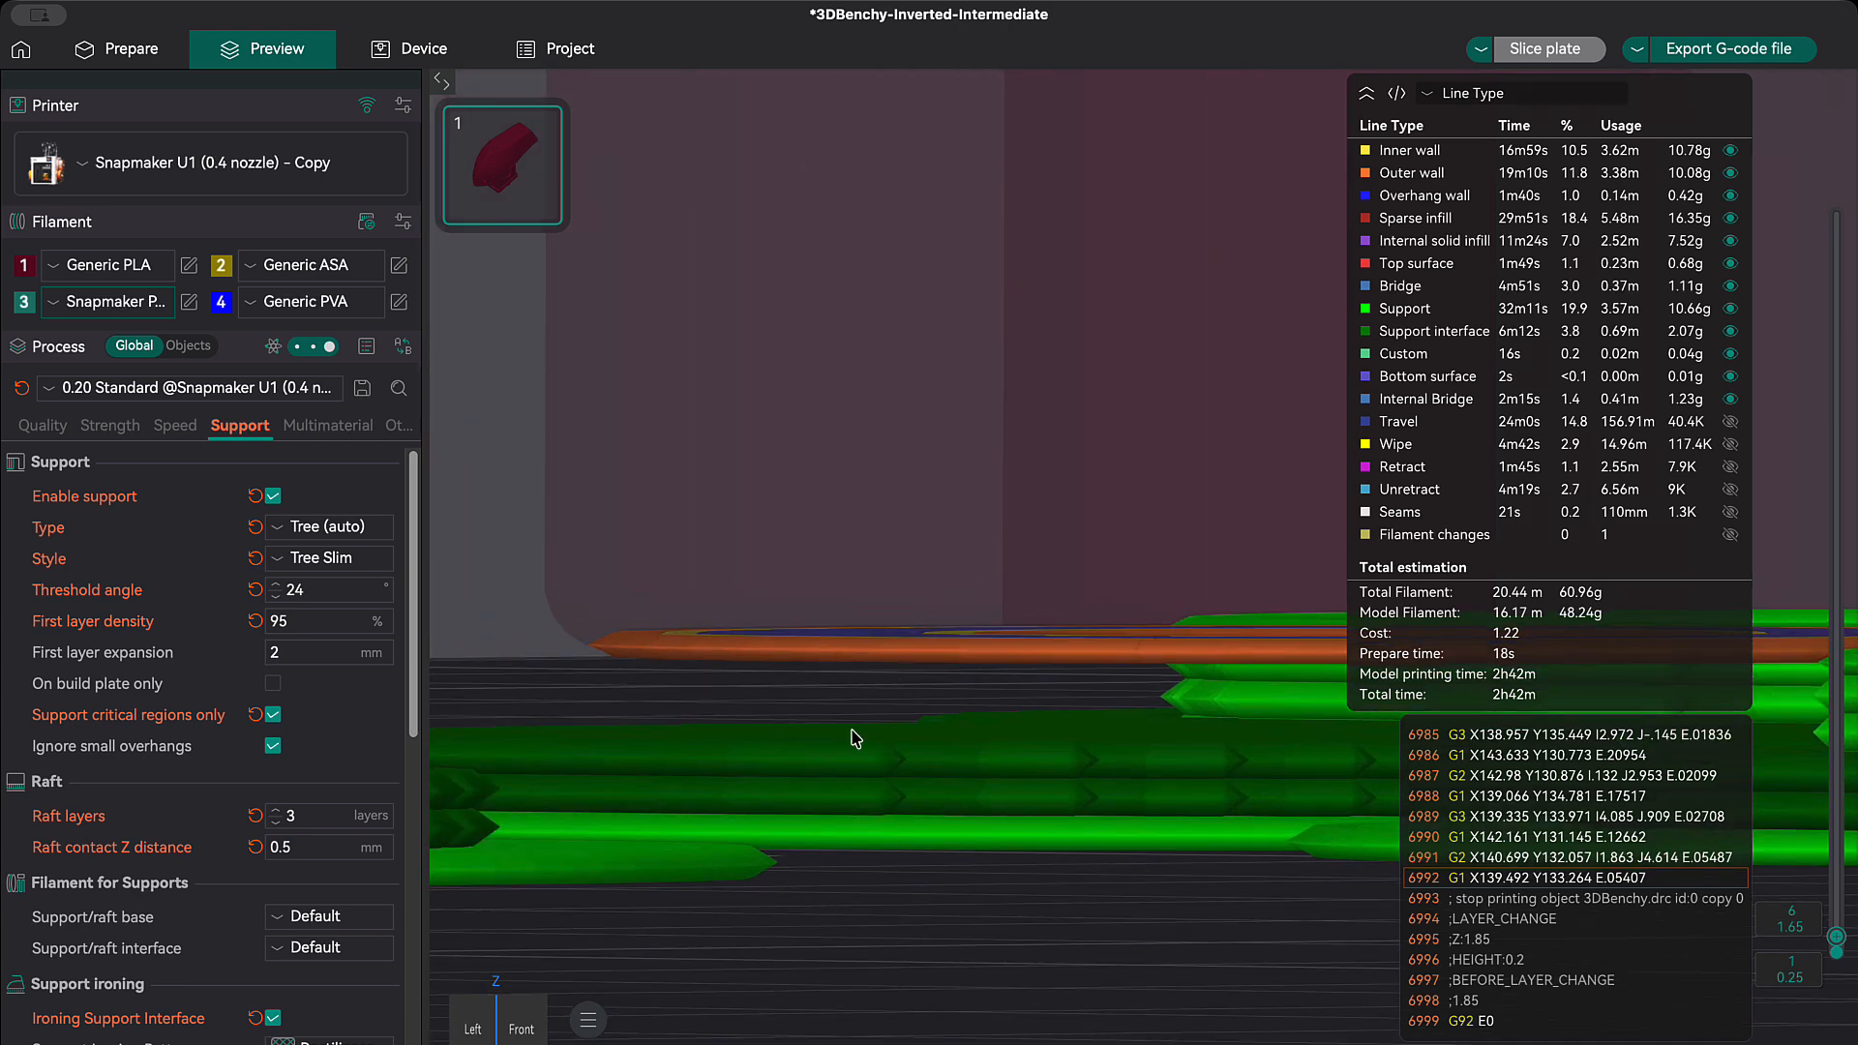
middle_click_drag(1128, 909, 1037, 920)
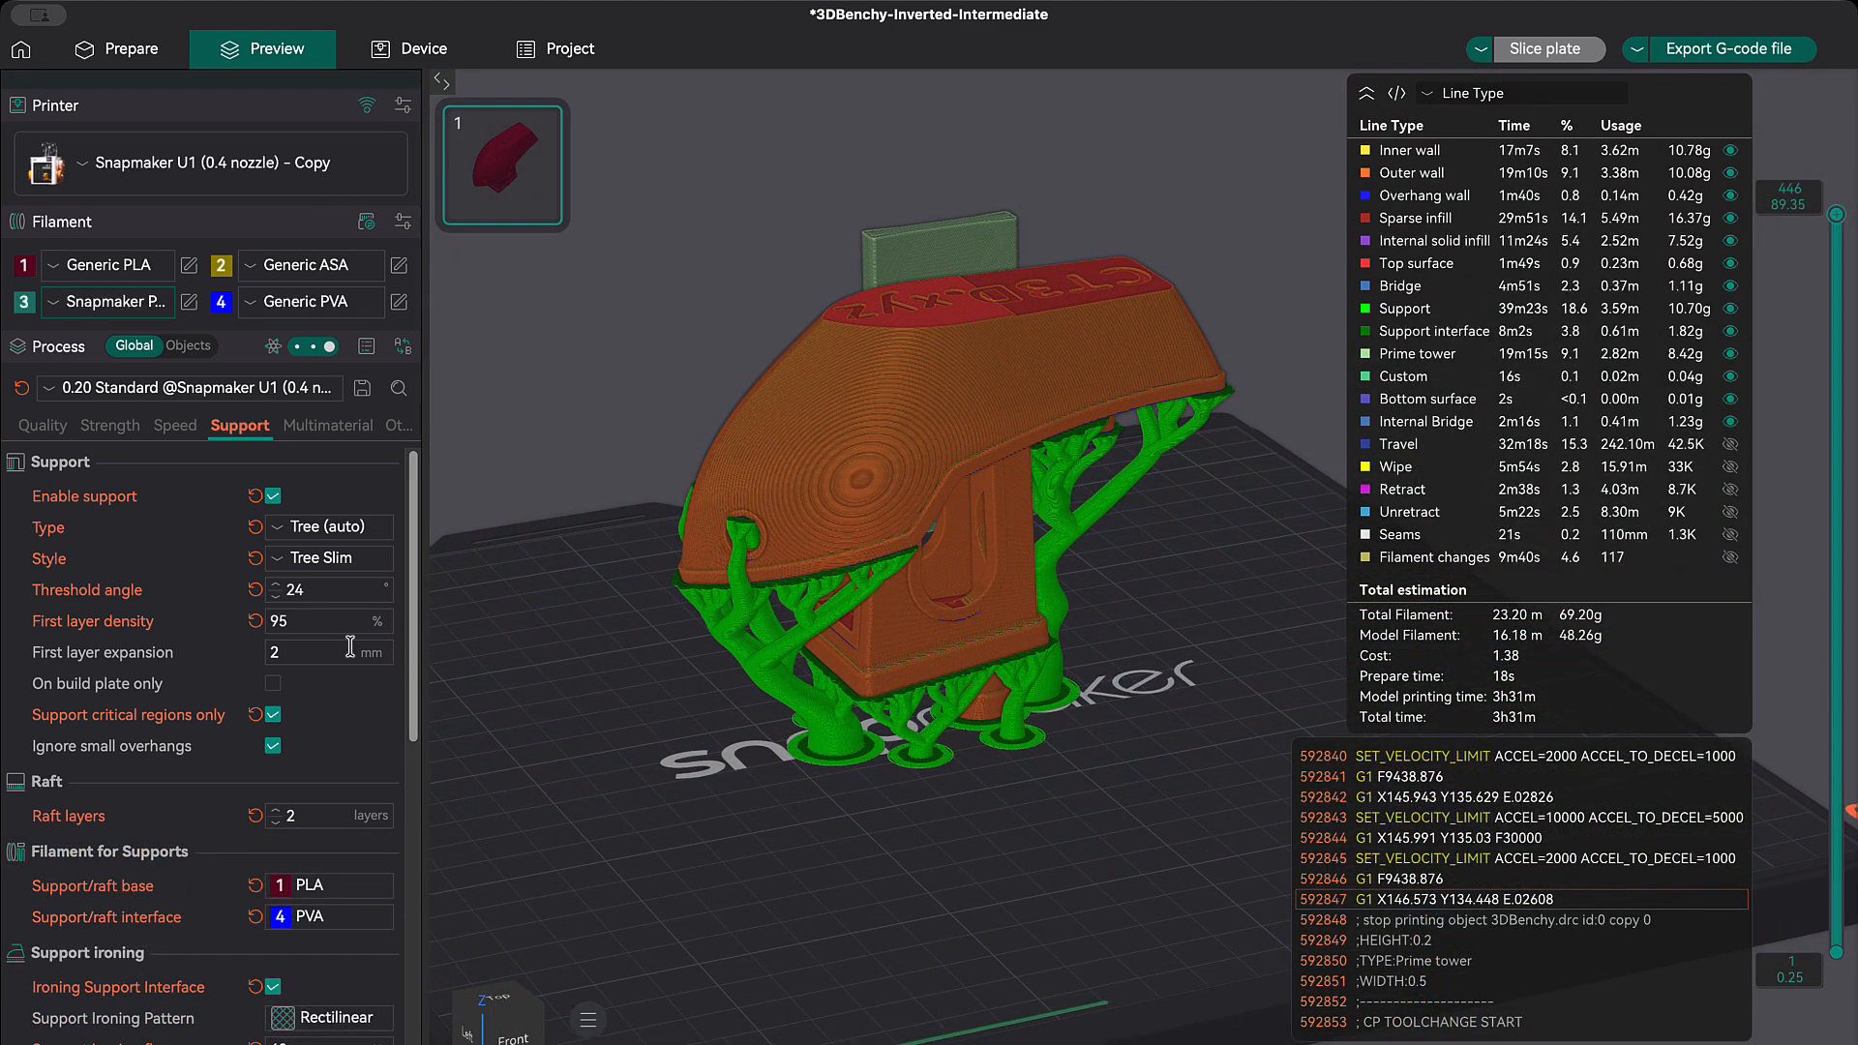
Step: Review the advanced and tree support settings of the re-sliced Benchy and inspect its supports from several angles
scroll(411, 721, "down", 3)
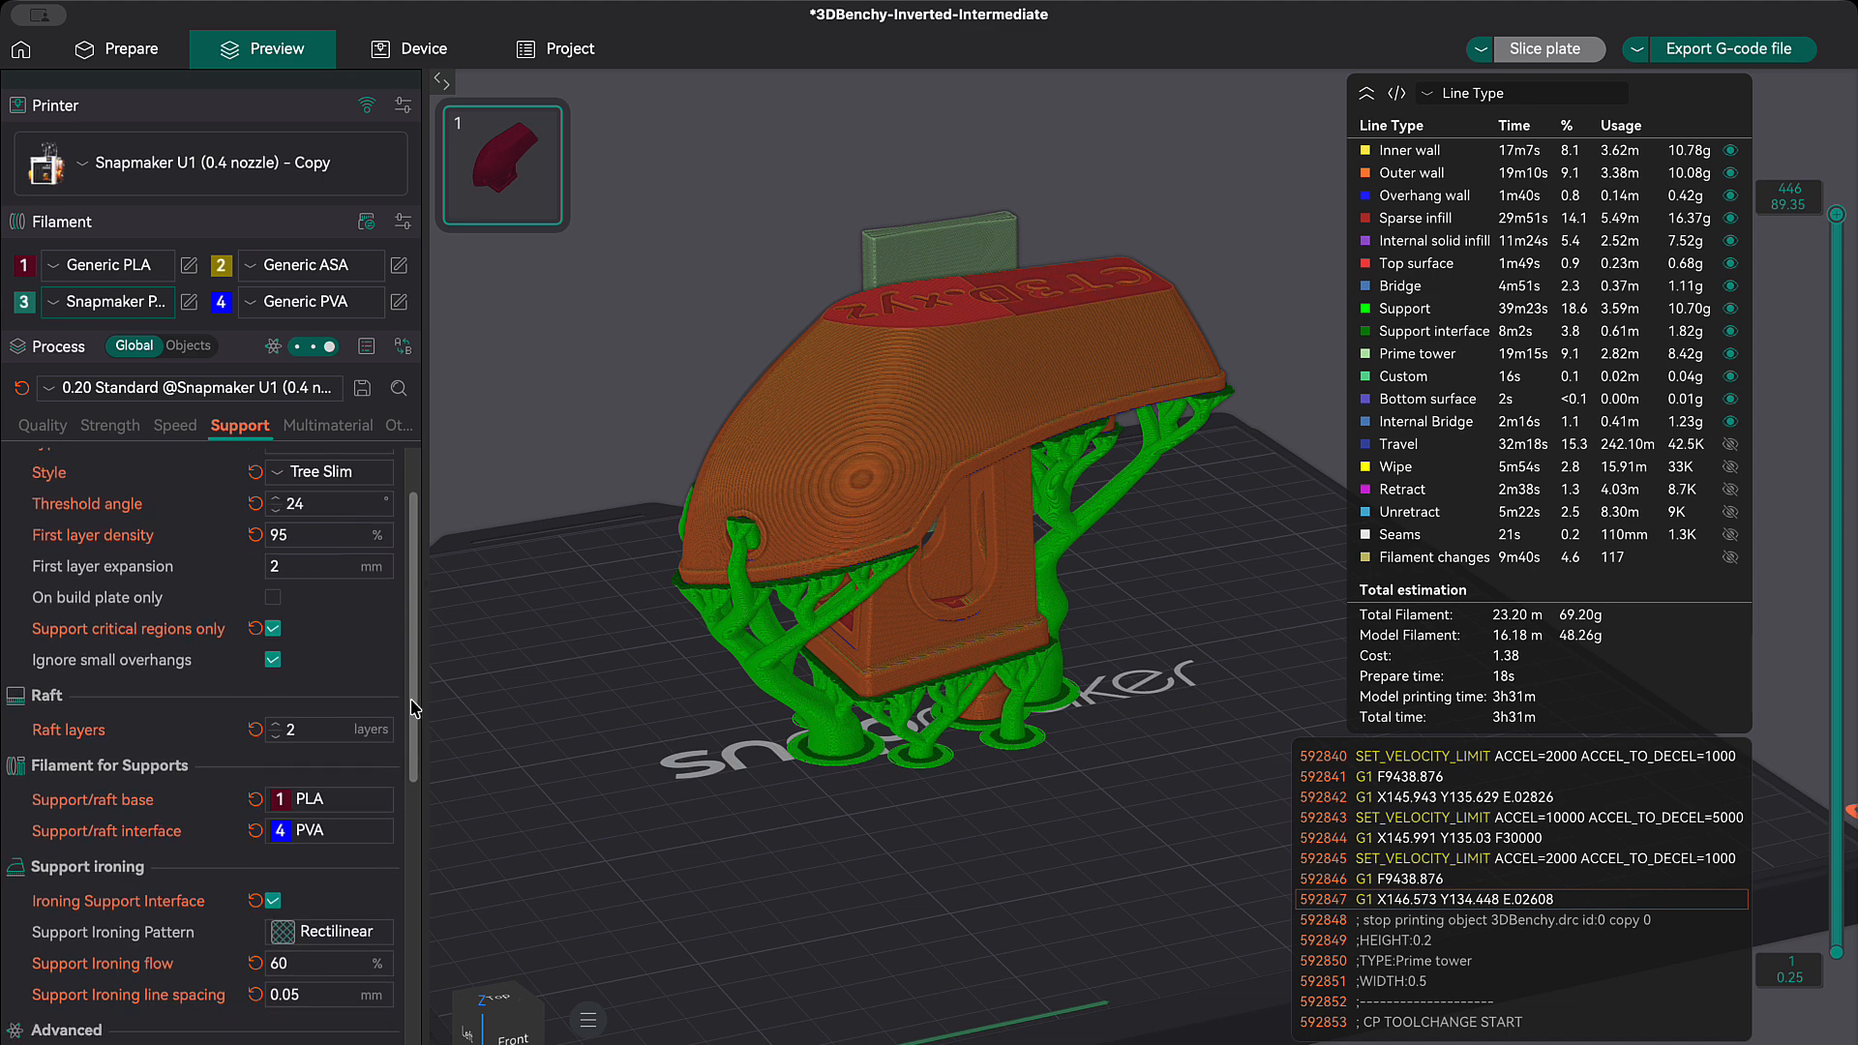
left_click_drag(411, 720, 423, 1016)
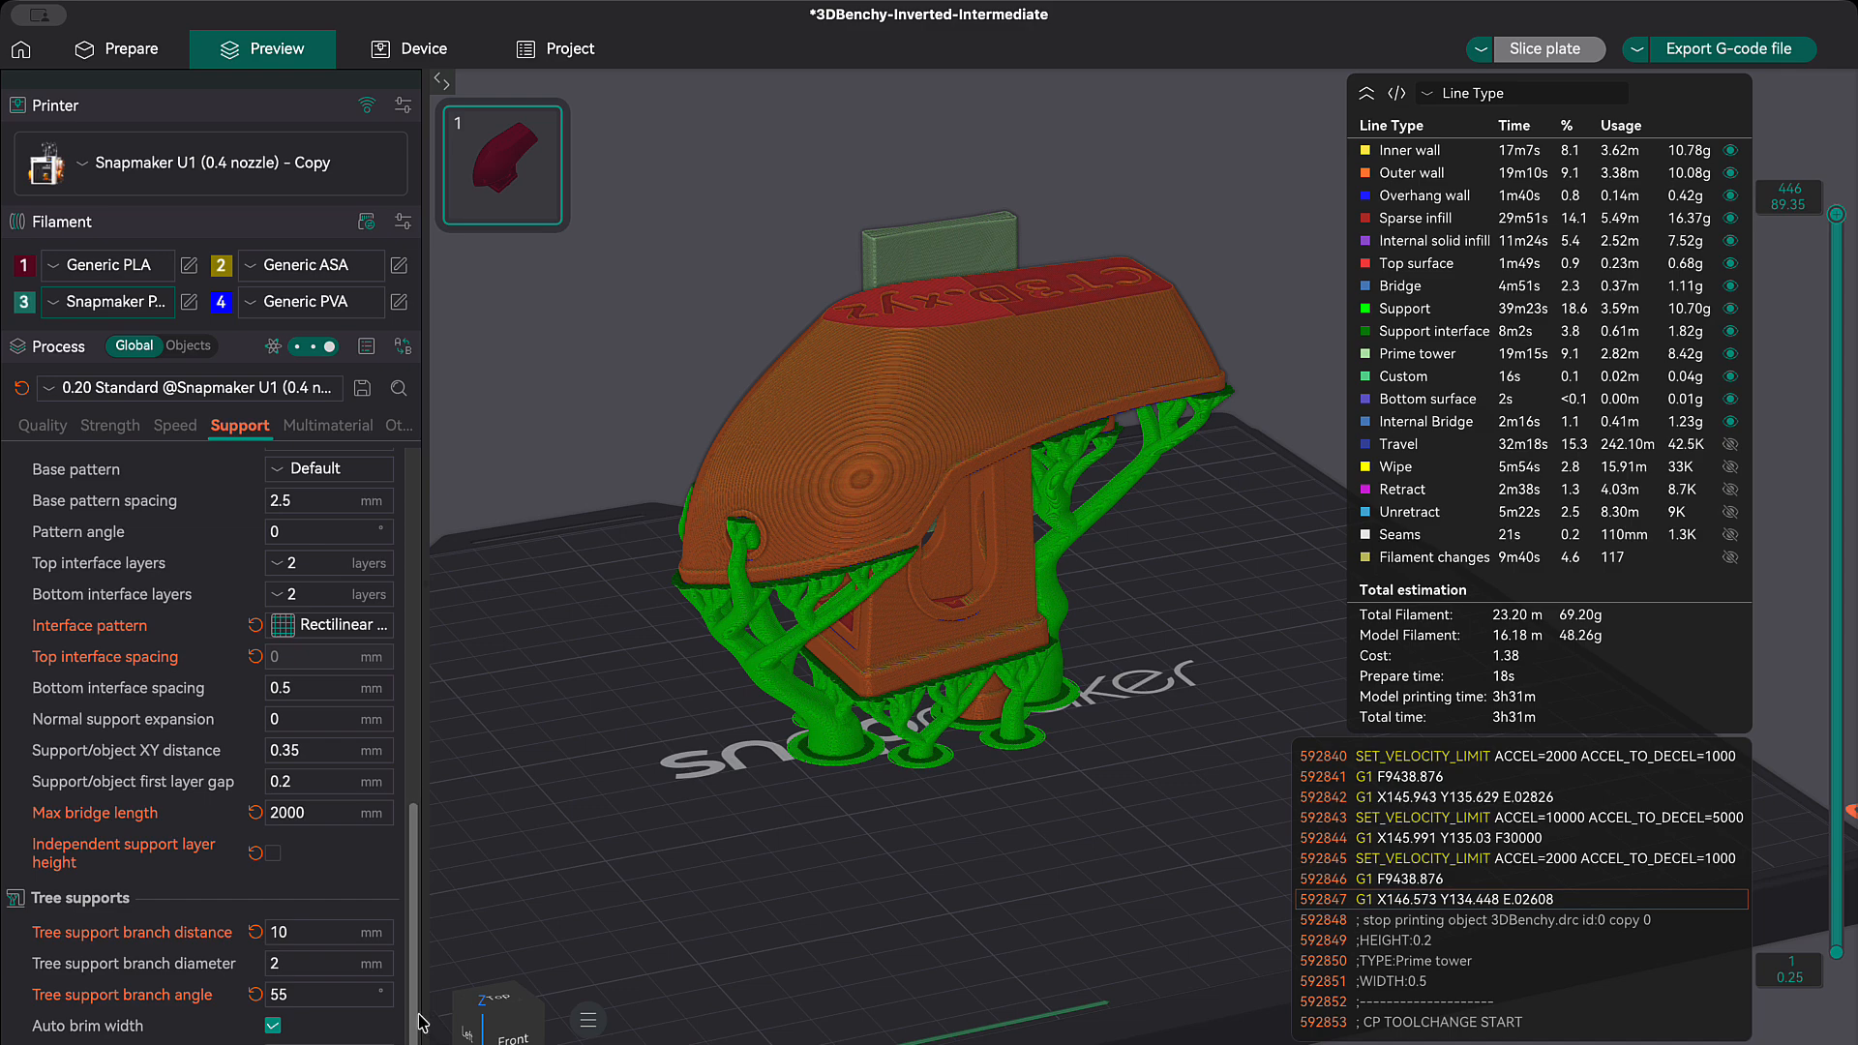
left_click_drag(834, 830, 1090, 814)
left_click_drag(892, 805, 1012, 774)
left_click_drag(965, 780, 583, 776)
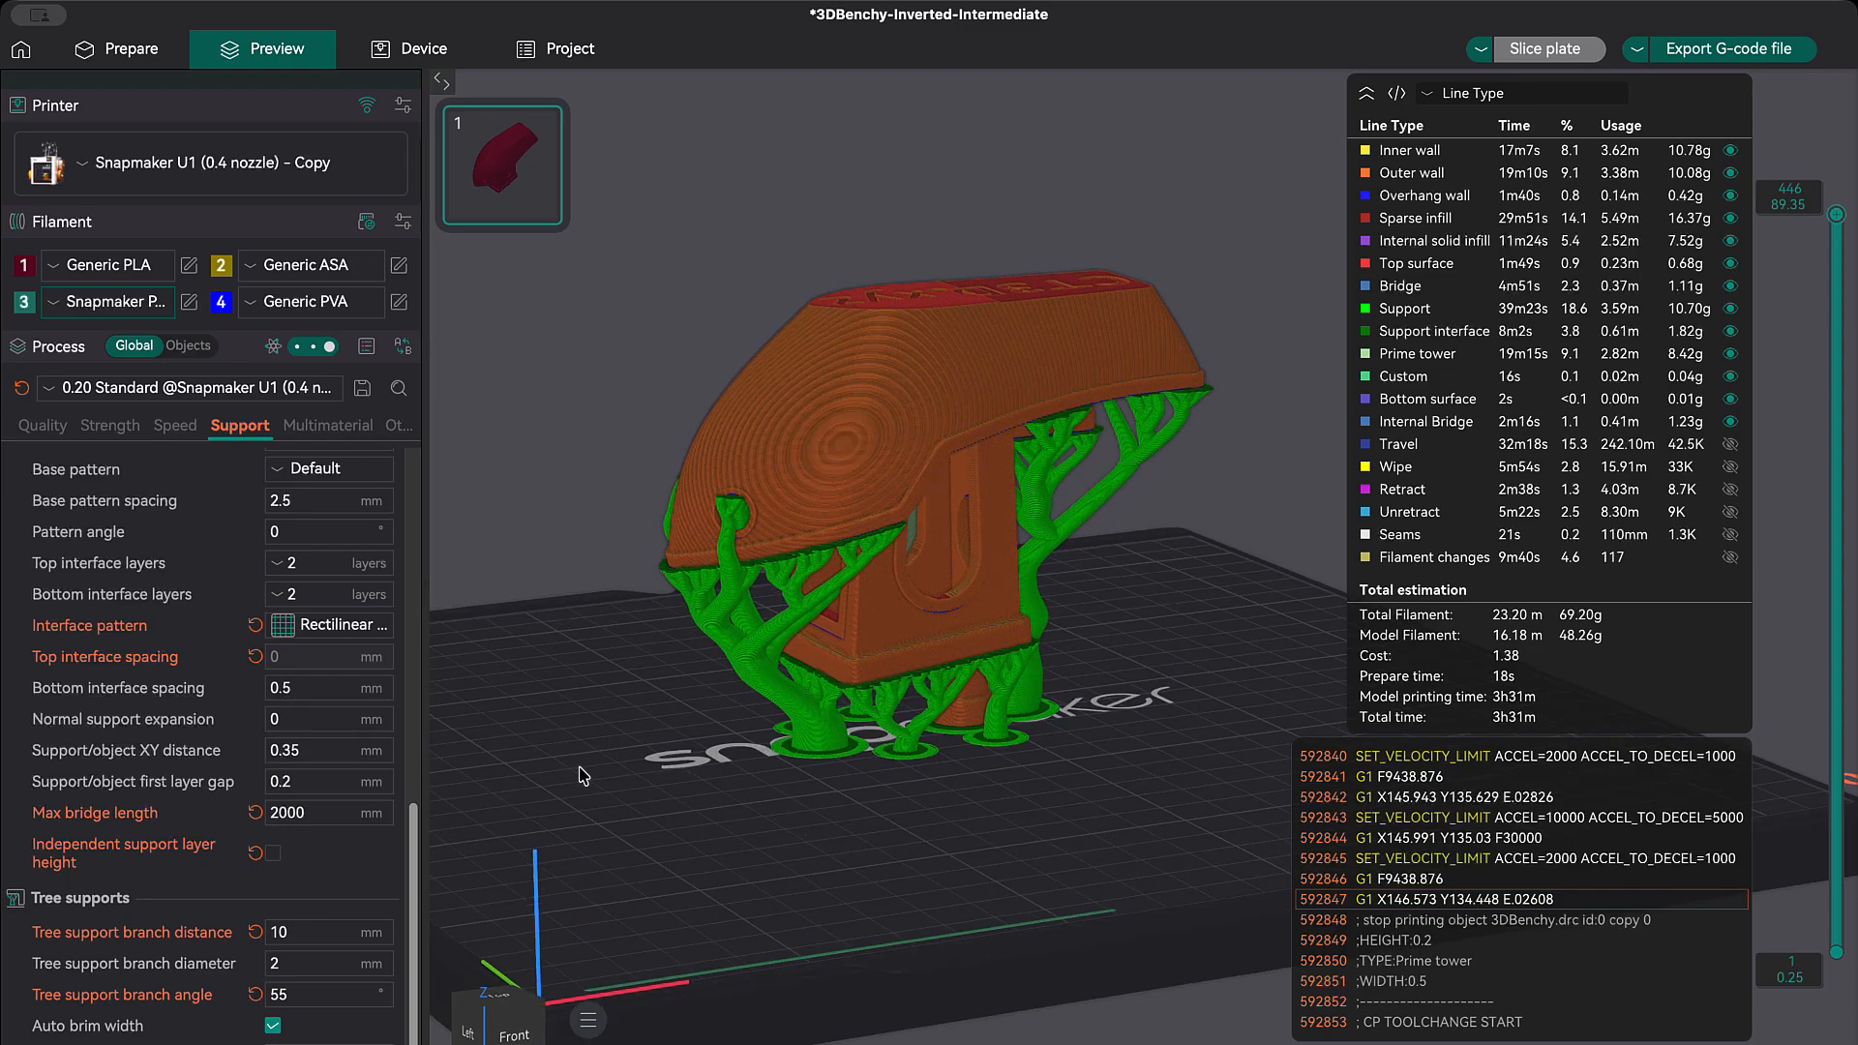
Step: Colour the preview by filament and step from the first to the top layer to examine the PVA raft and support interfaces
left_click(1497, 97)
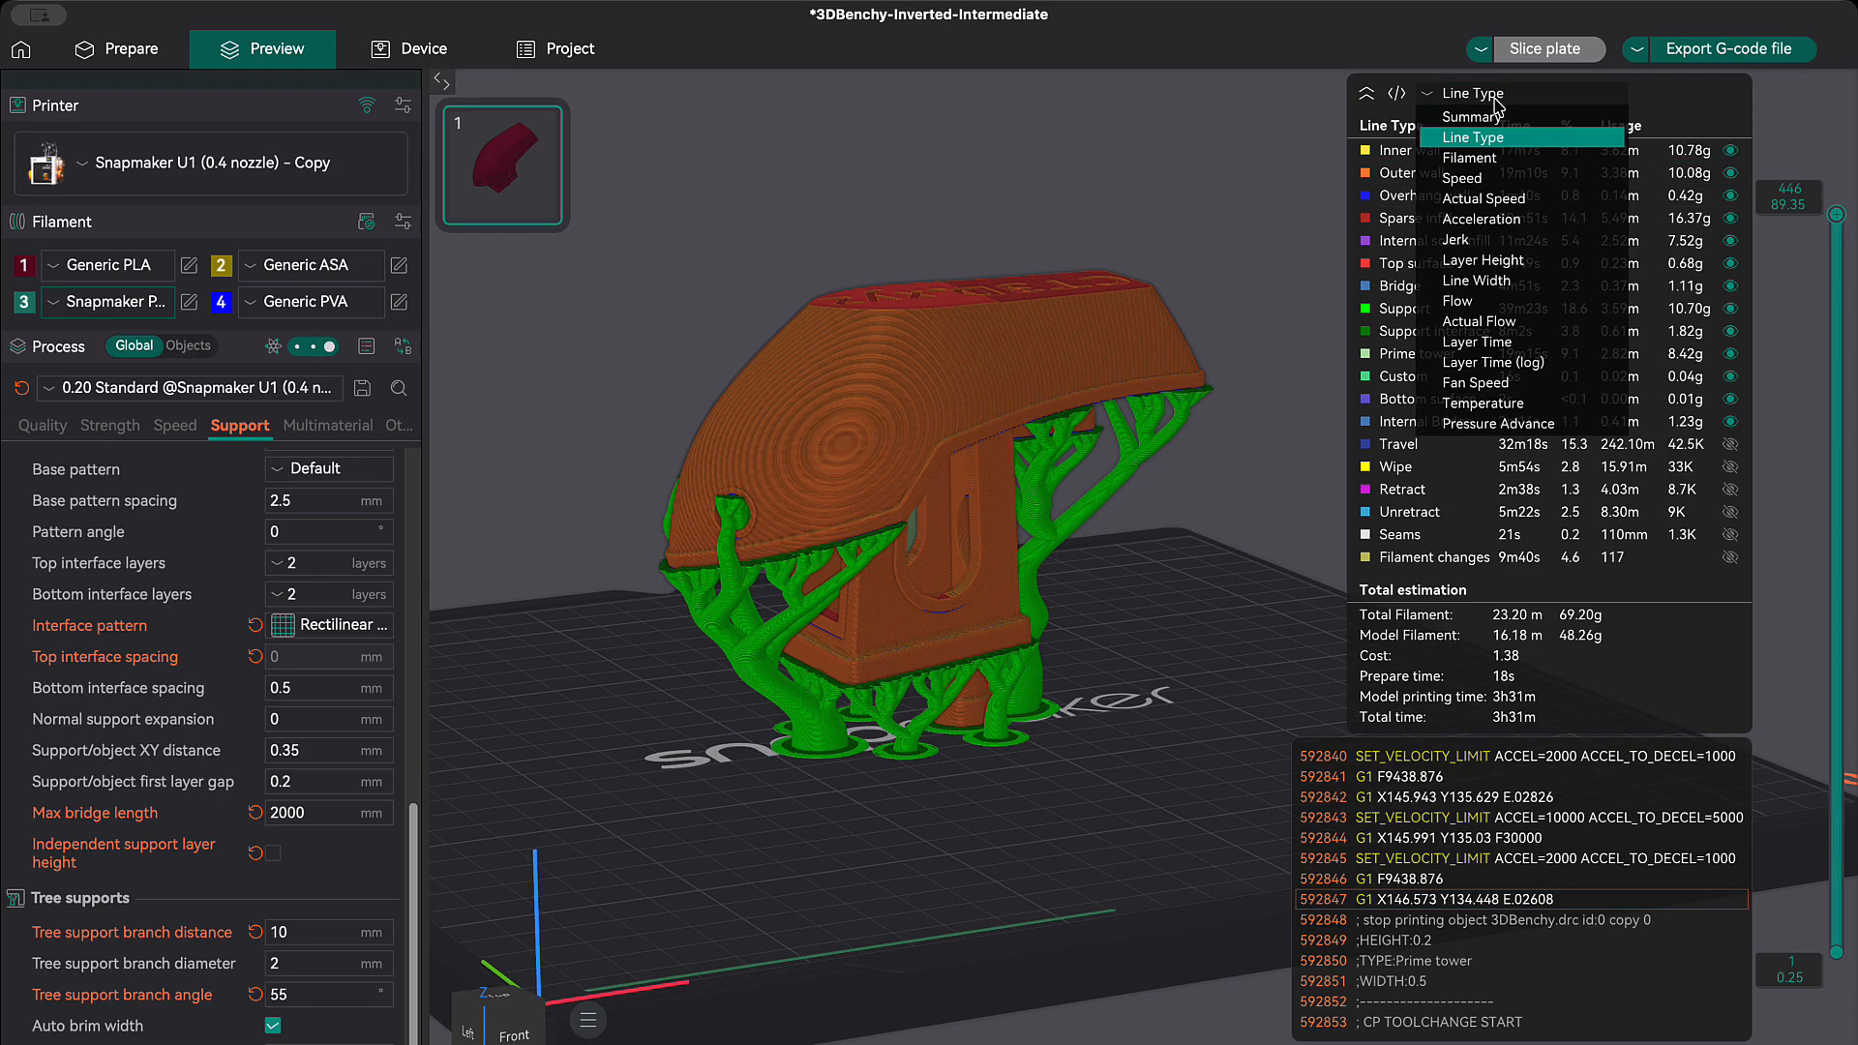
left_click(1471, 158)
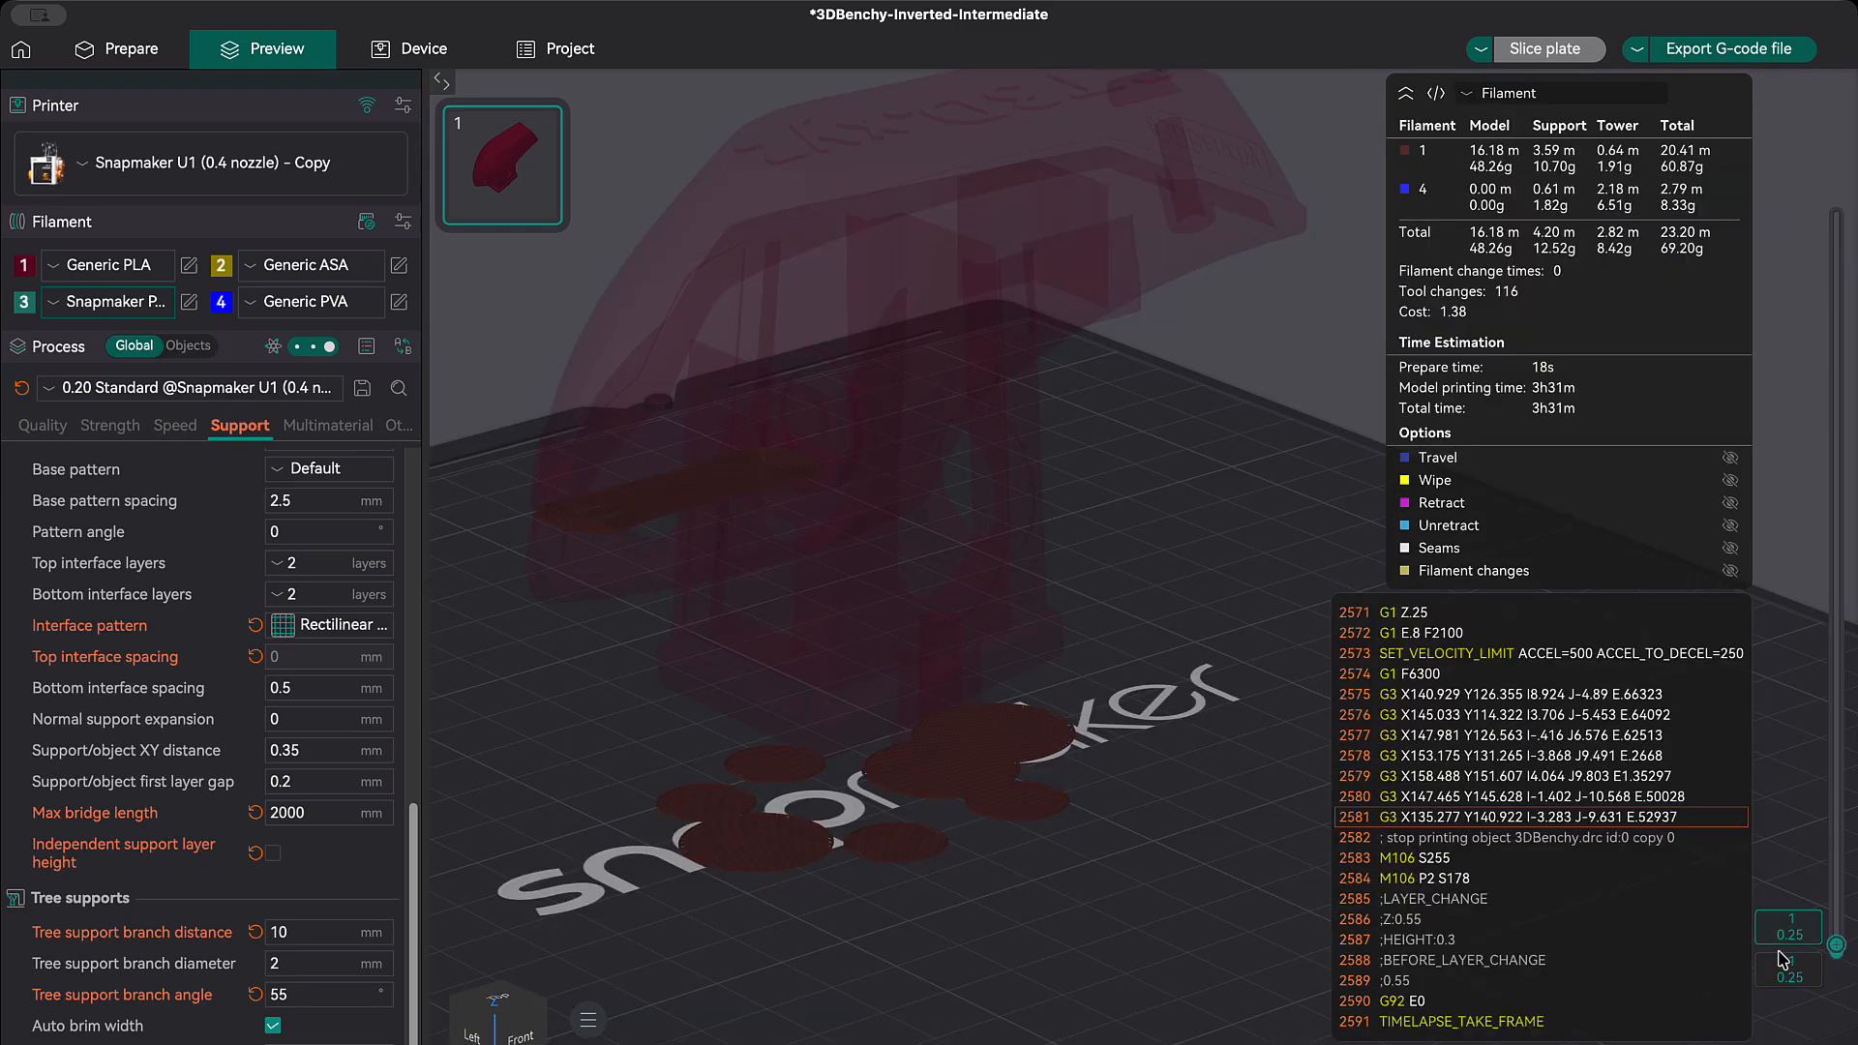
scroll(1785, 953, "up", 4)
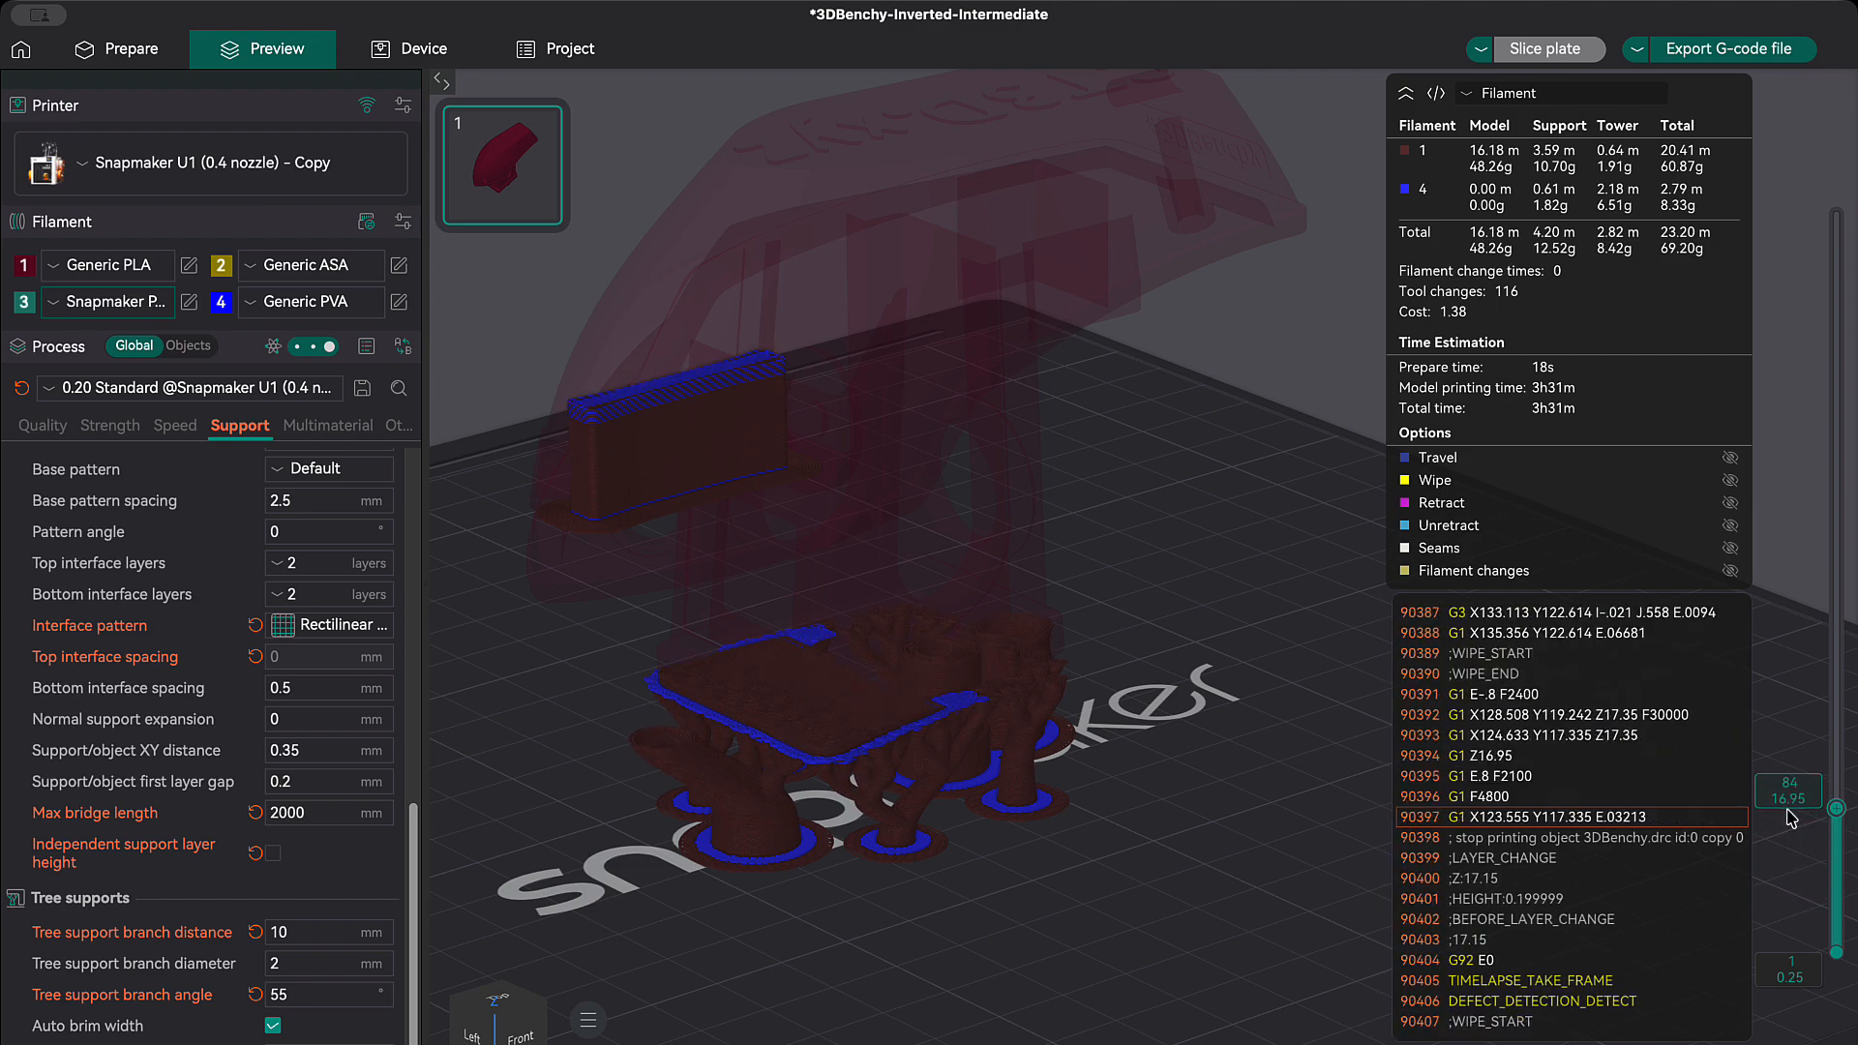
scroll(1791, 815, "up", 7)
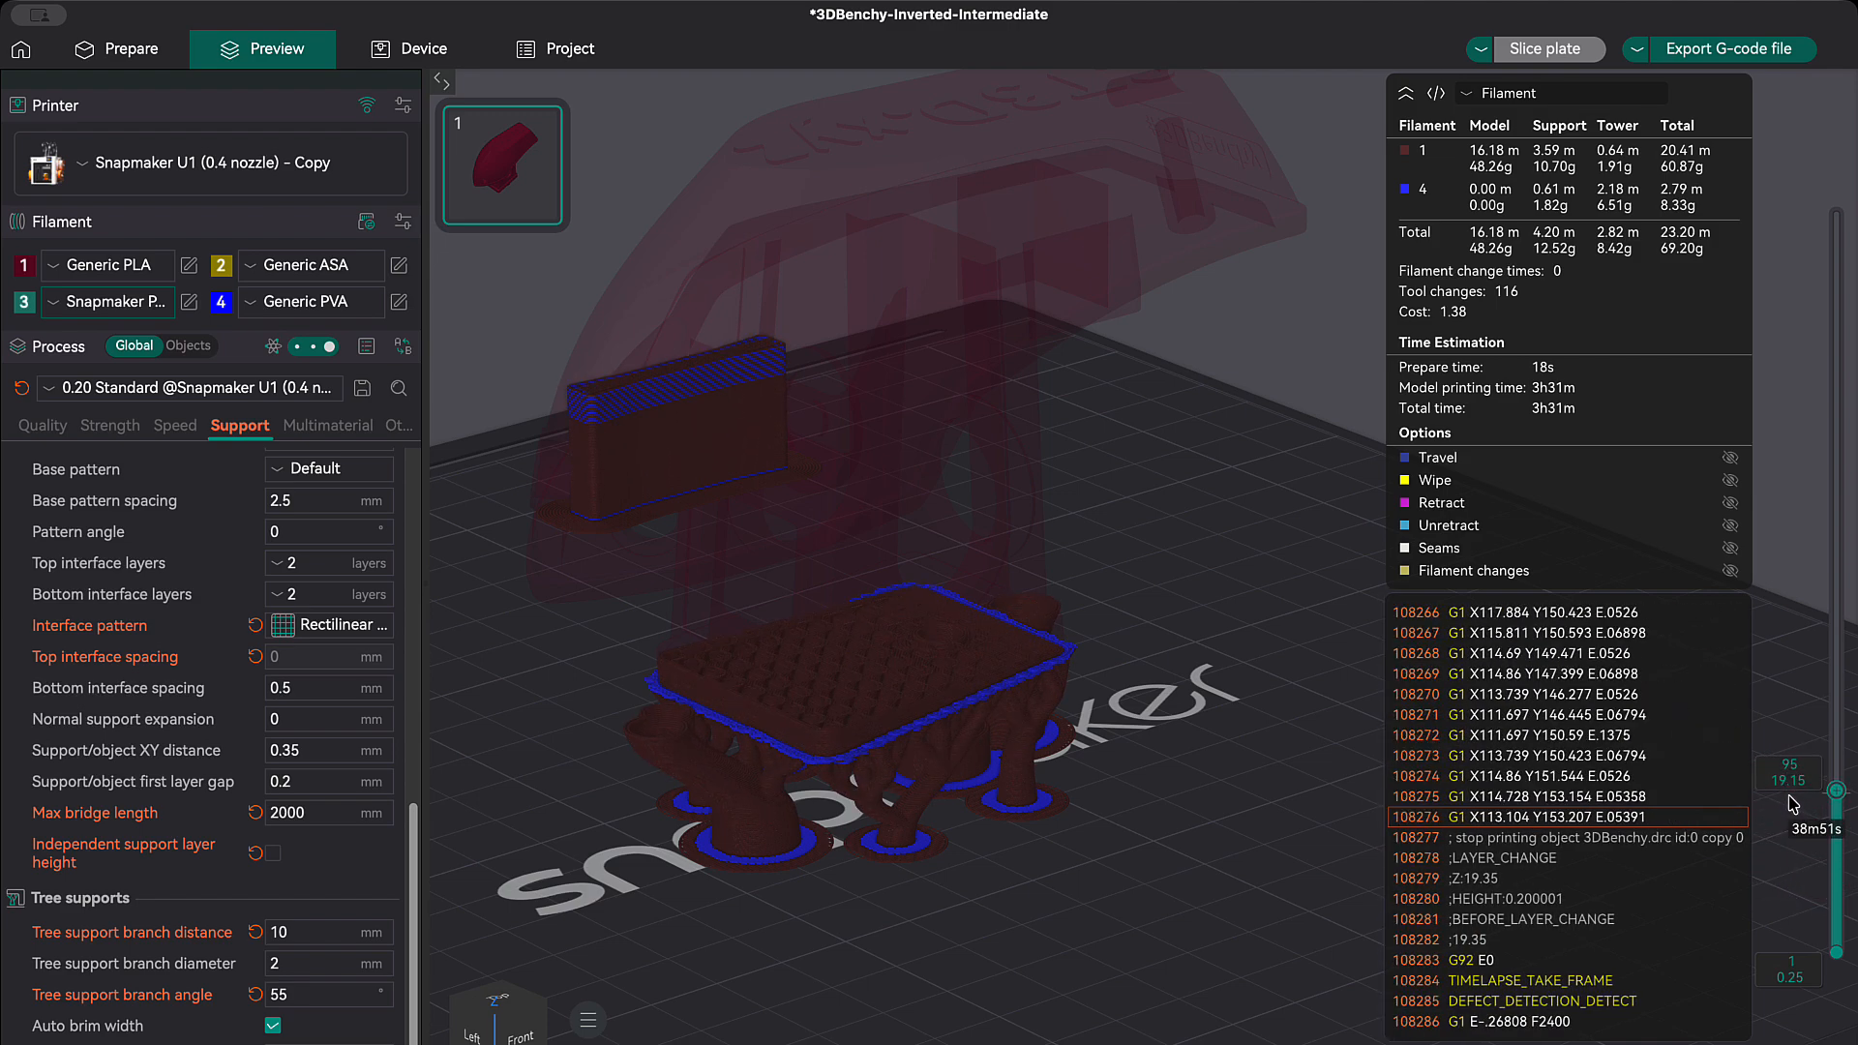
left_click_drag(1795, 798, 1756, 198)
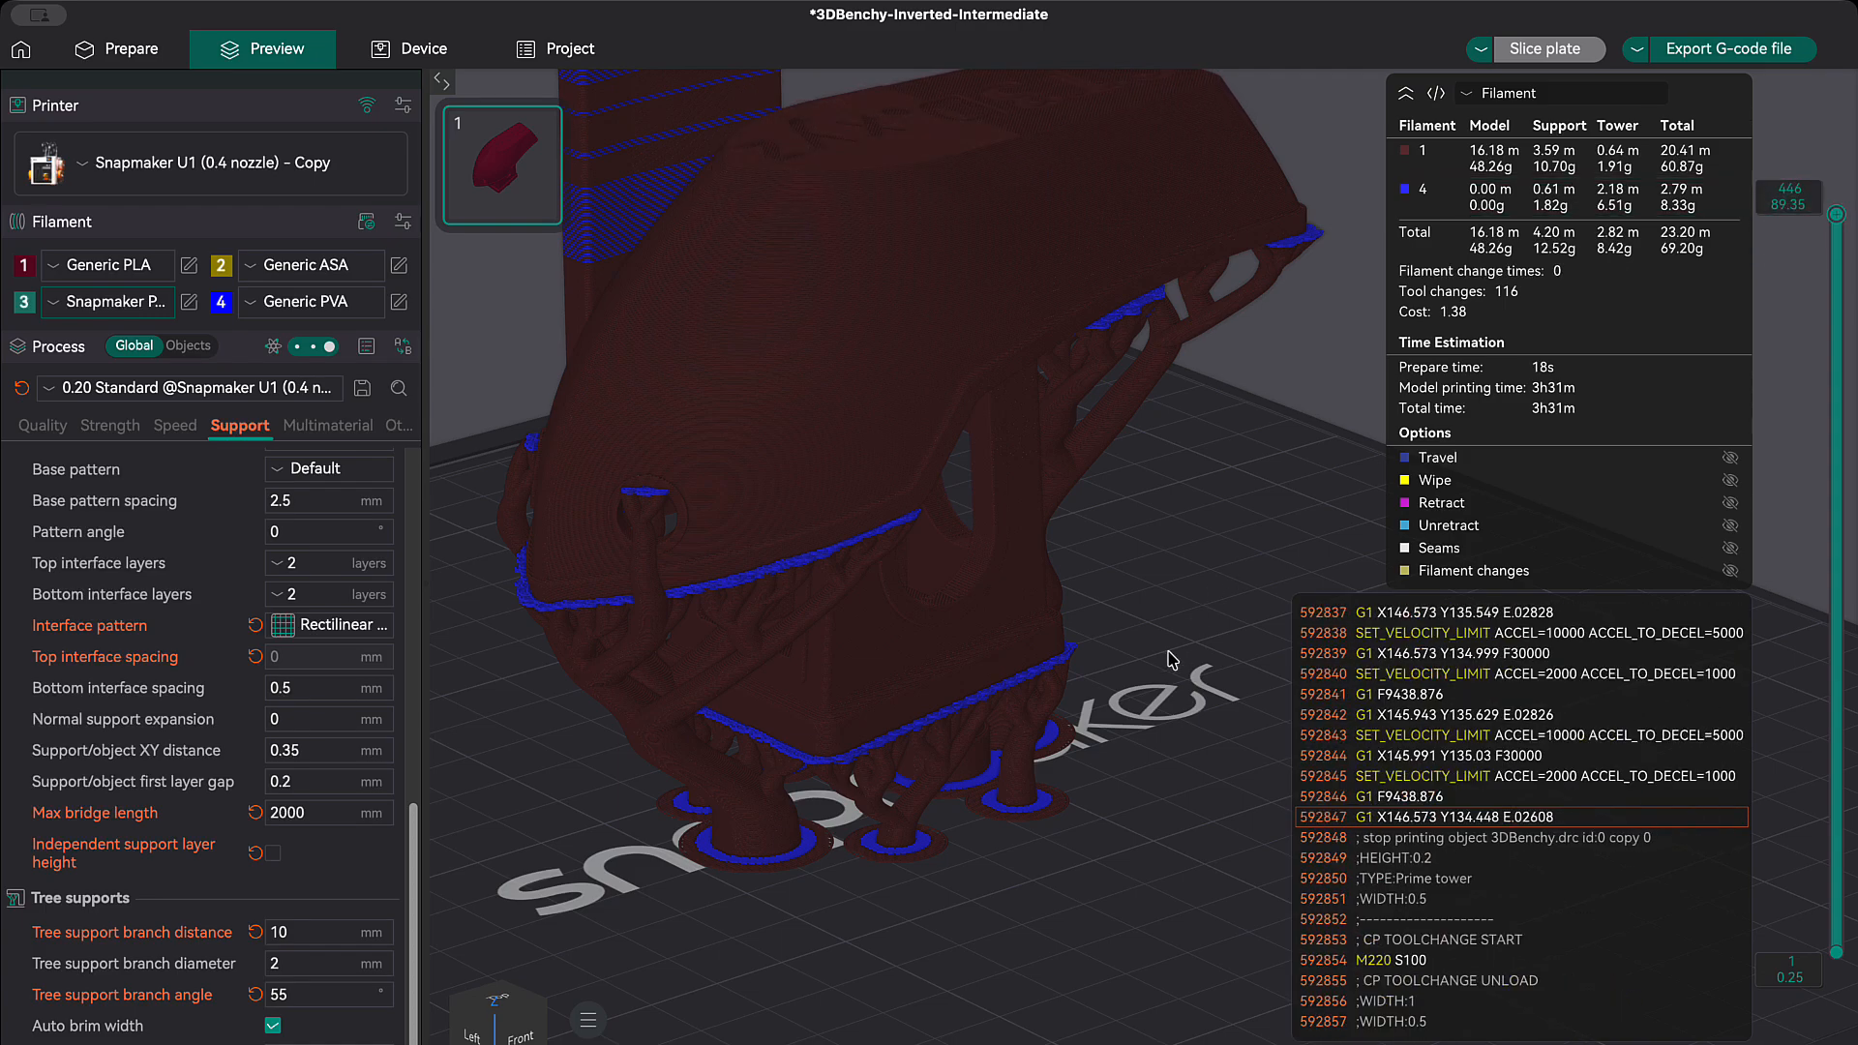
scroll(1173, 659, "down", 5)
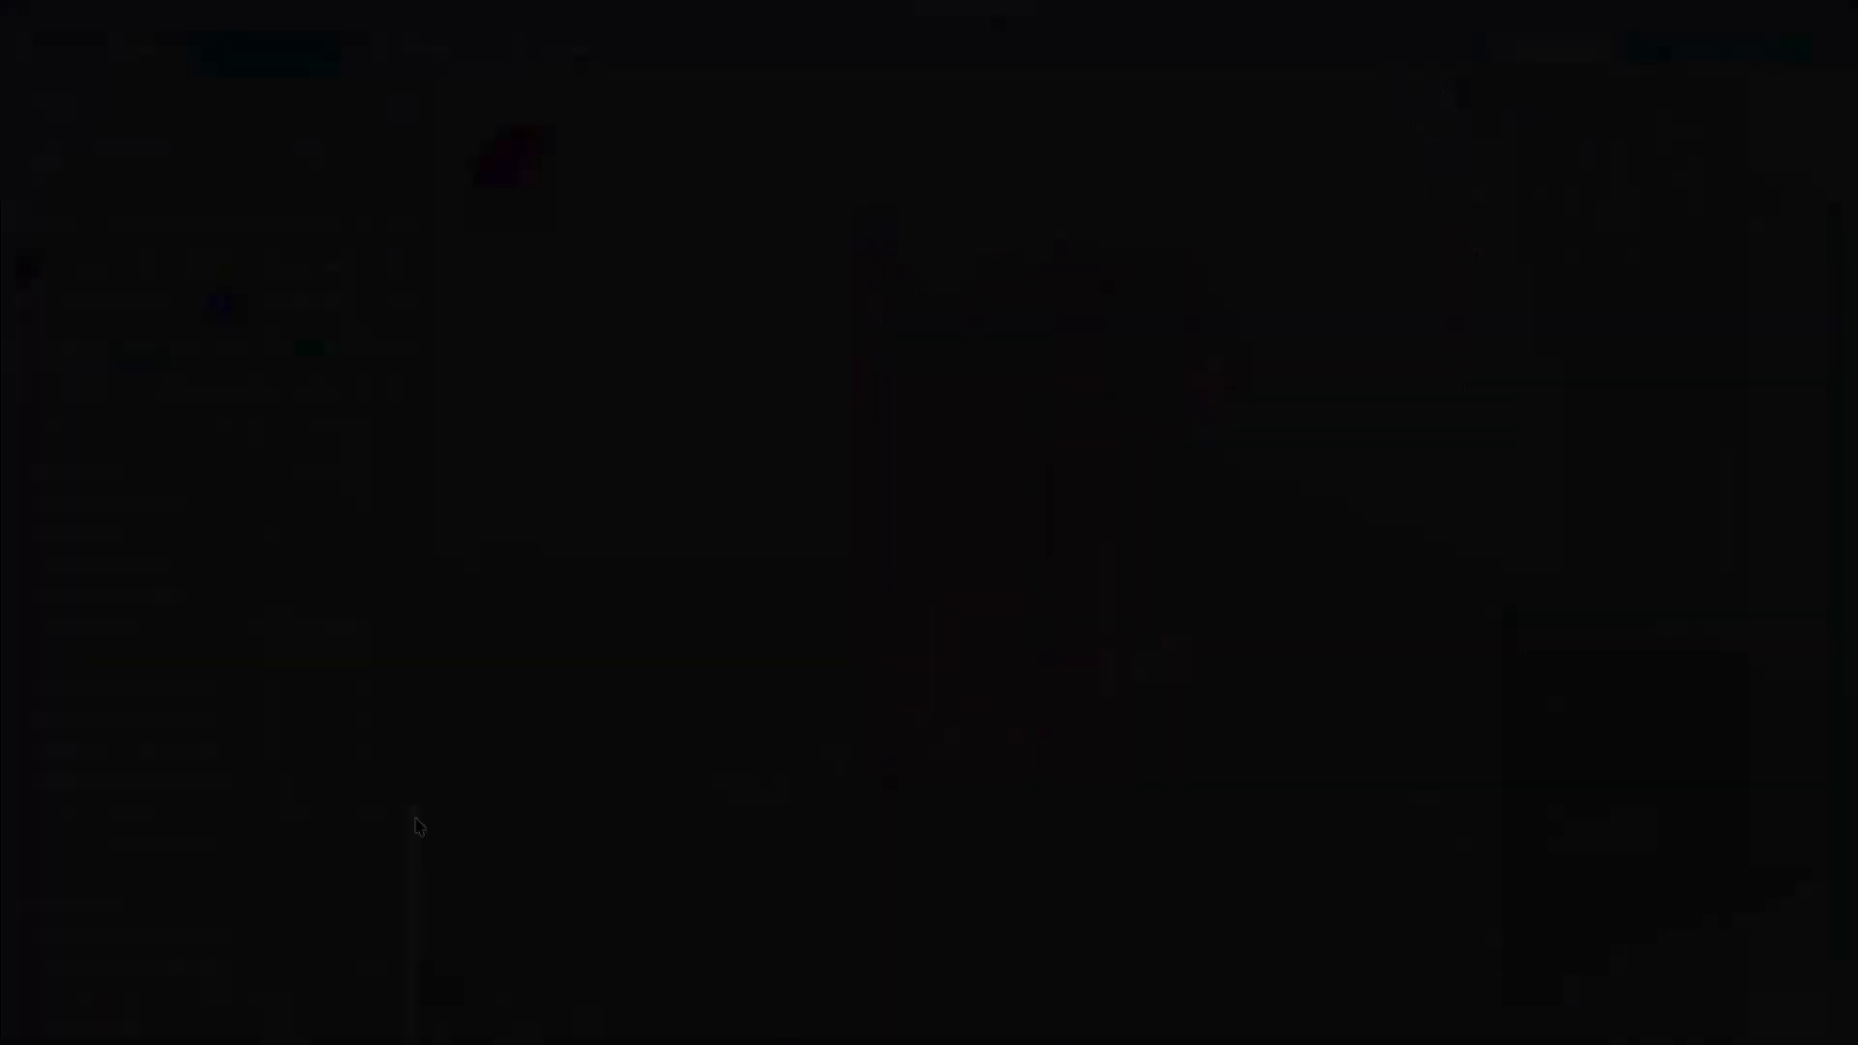